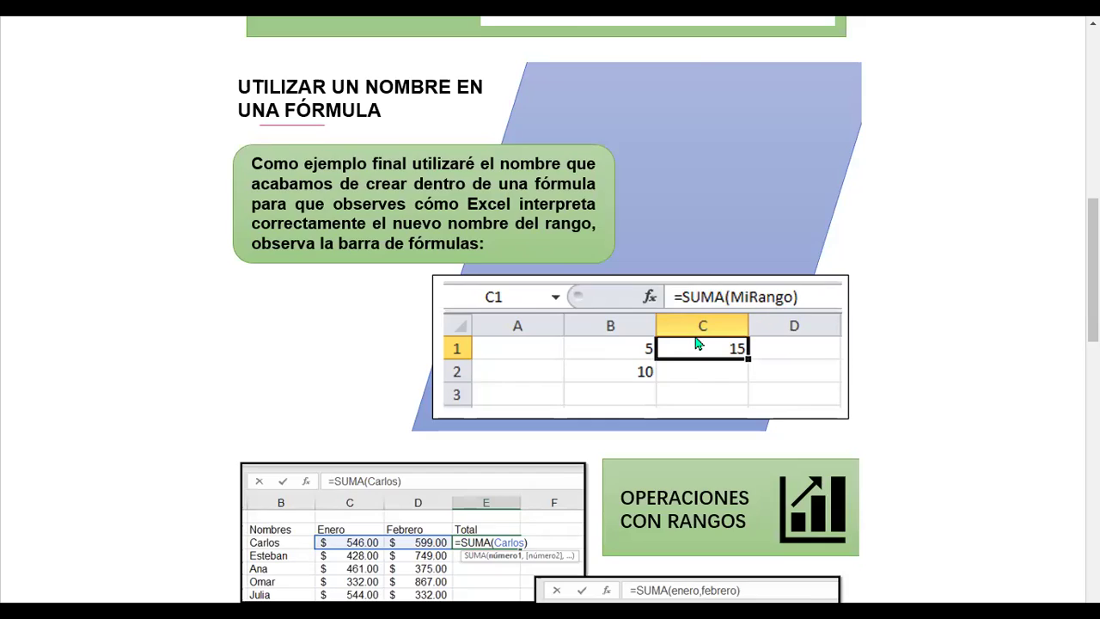
Read the lesson page on using names in formulas, operations with ranges, the Nombre nuevo dialog and creating a constant
scroll(699, 345, up, 3)
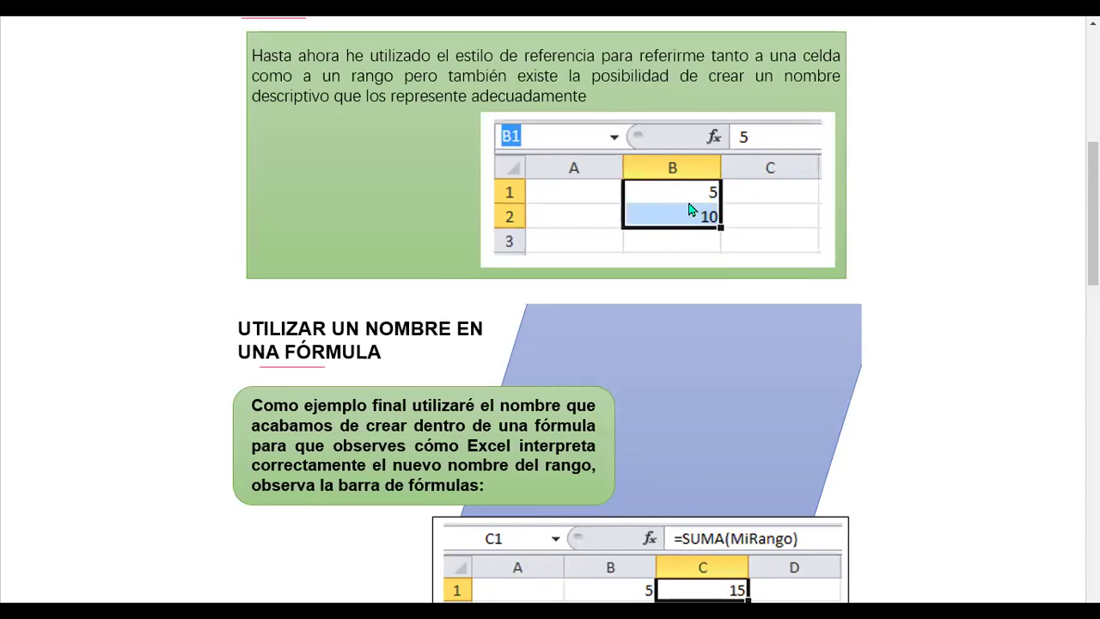
scroll(697, 258, down, 4)
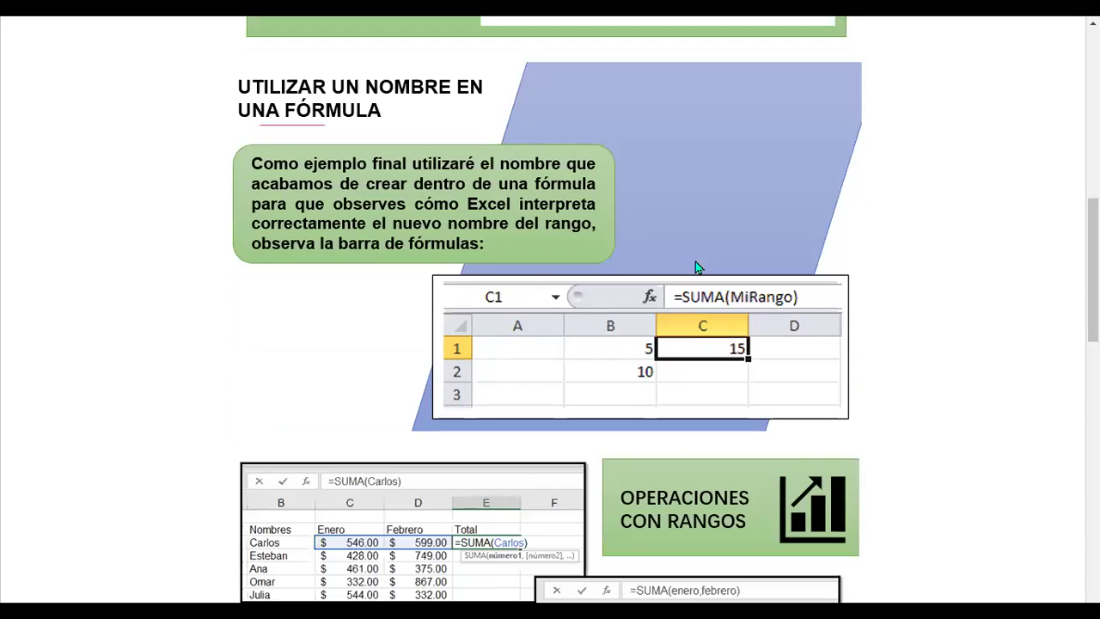
scroll(739, 305, down, 1)
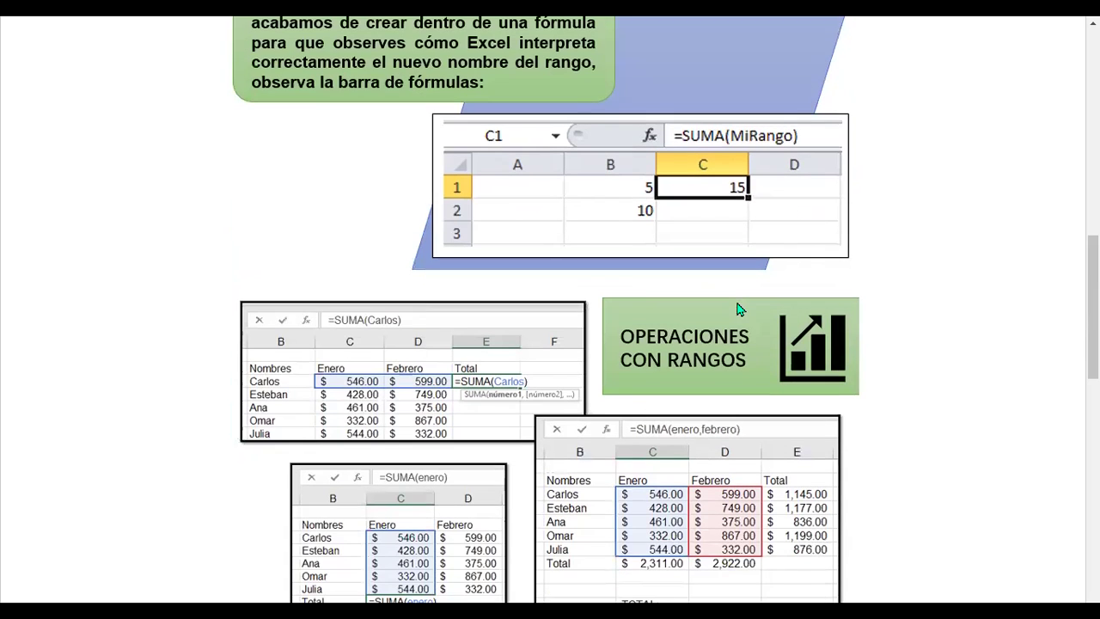
scroll(731, 301, down, 2)
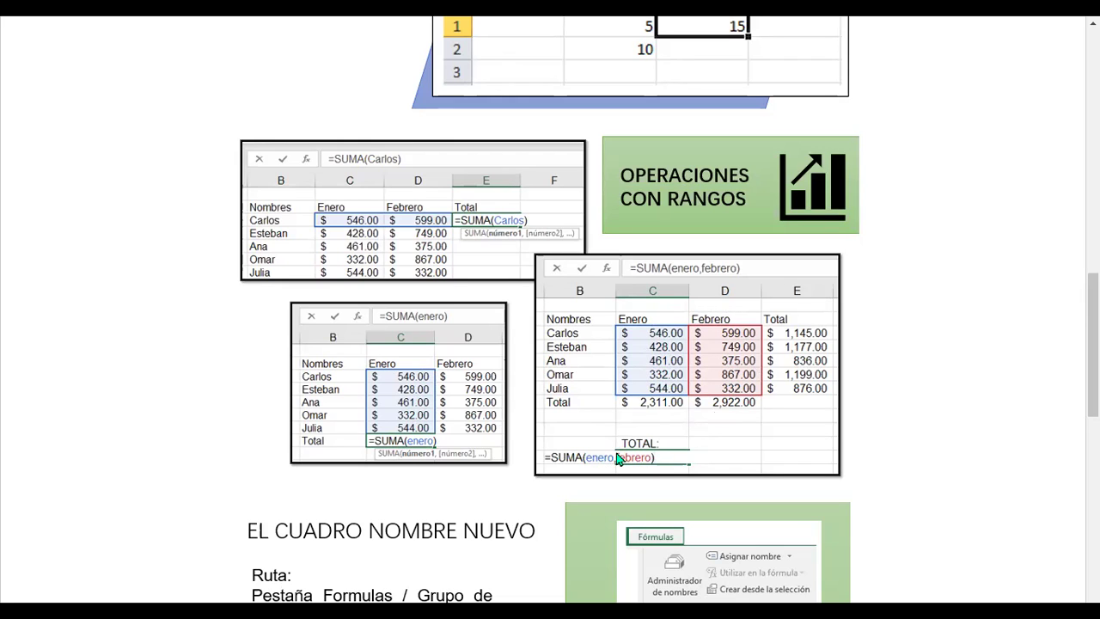
scroll(675, 381, down, 3)
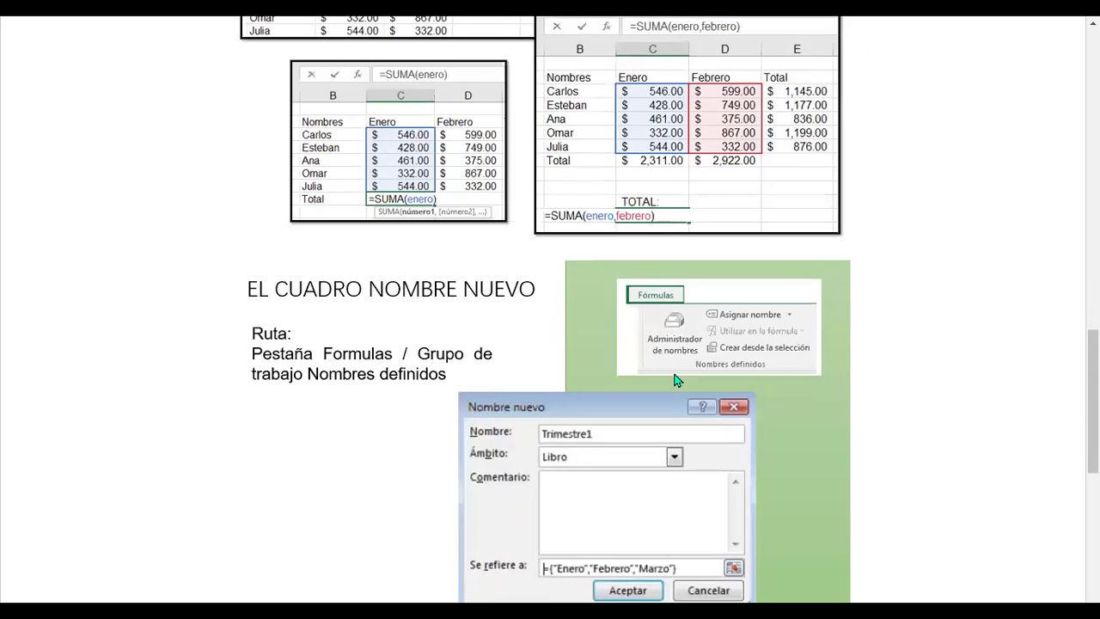
scroll(675, 381, down, 1)
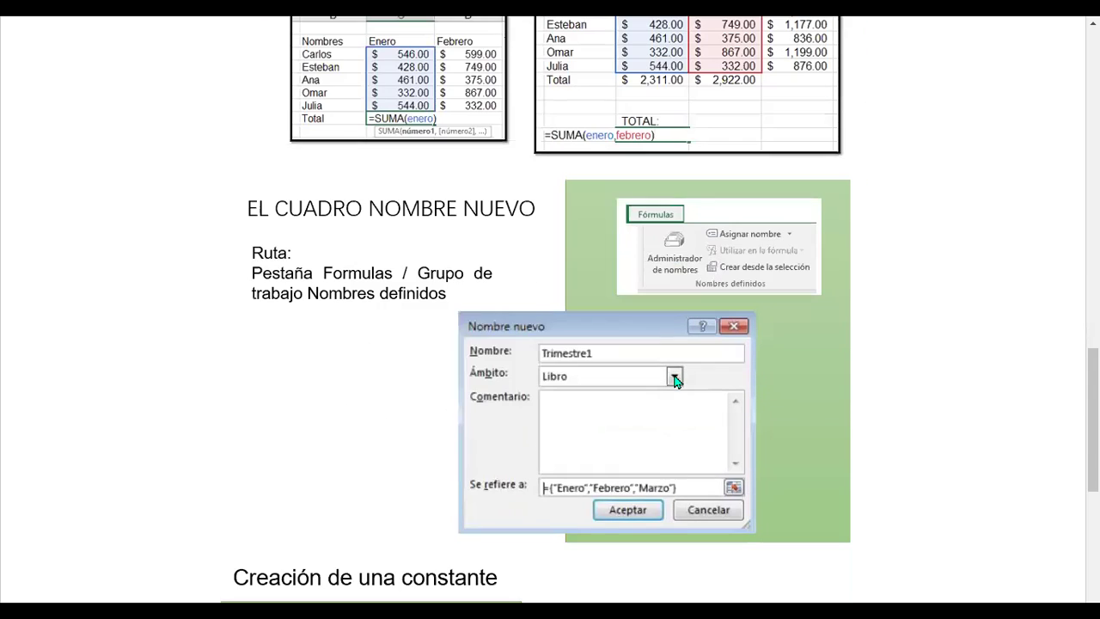
scroll(533, 206, down, 1)
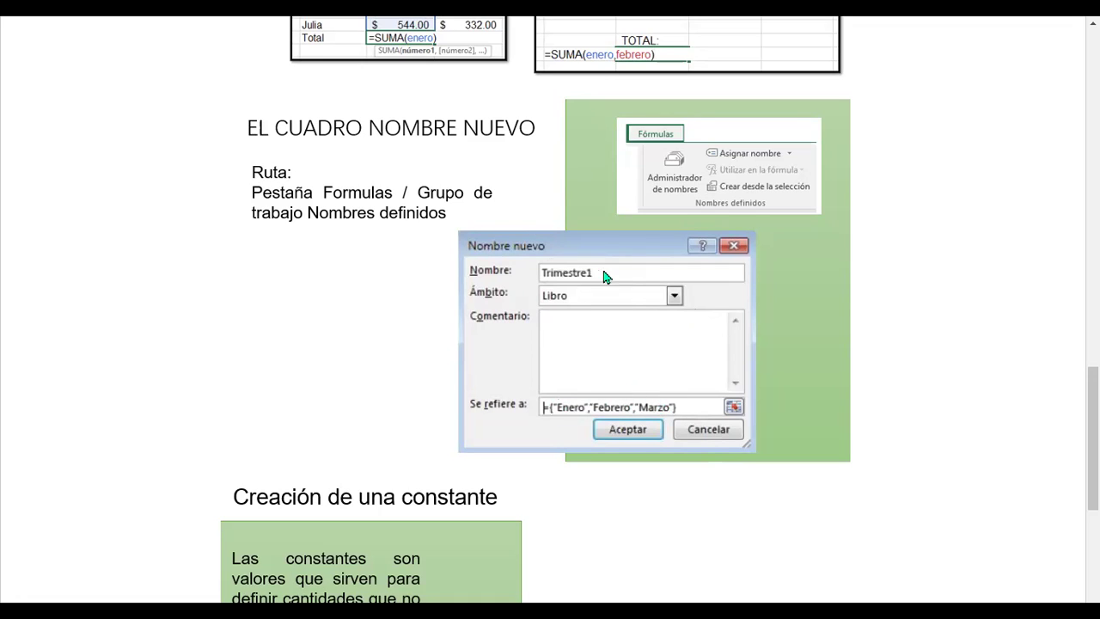
scroll(751, 352, down, 4)
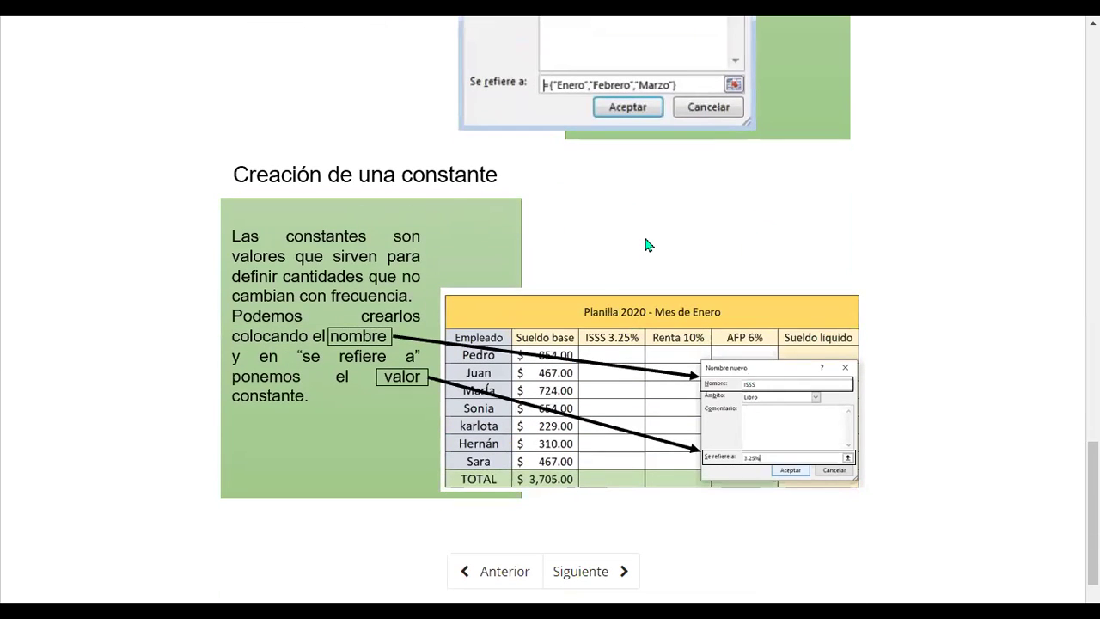
scroll(651, 251, down, 1)
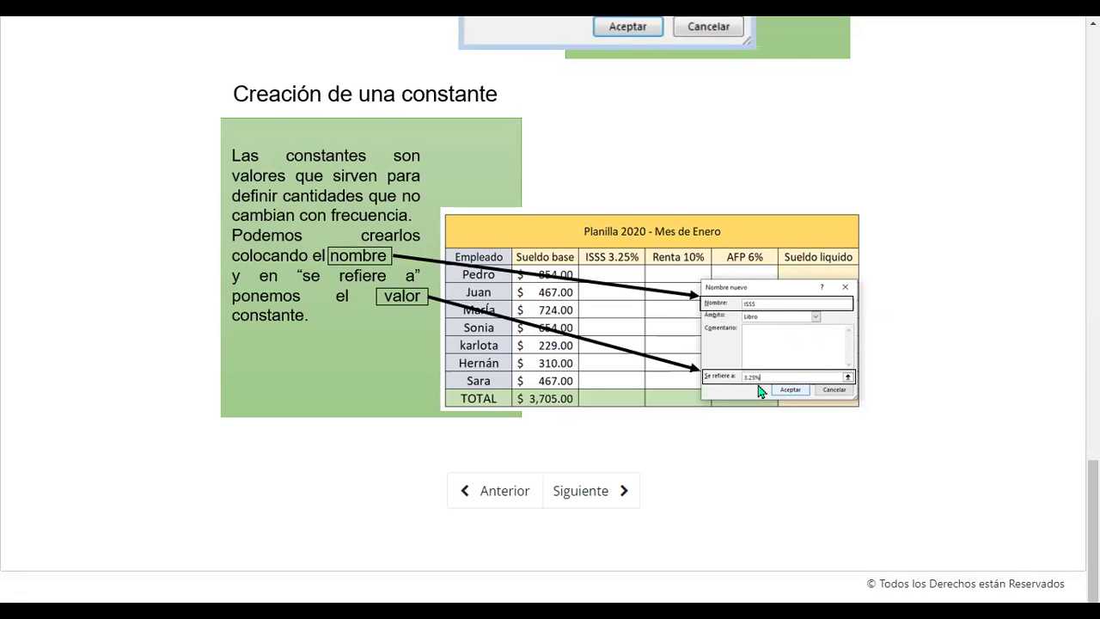
scroll(760, 392, down, 1)
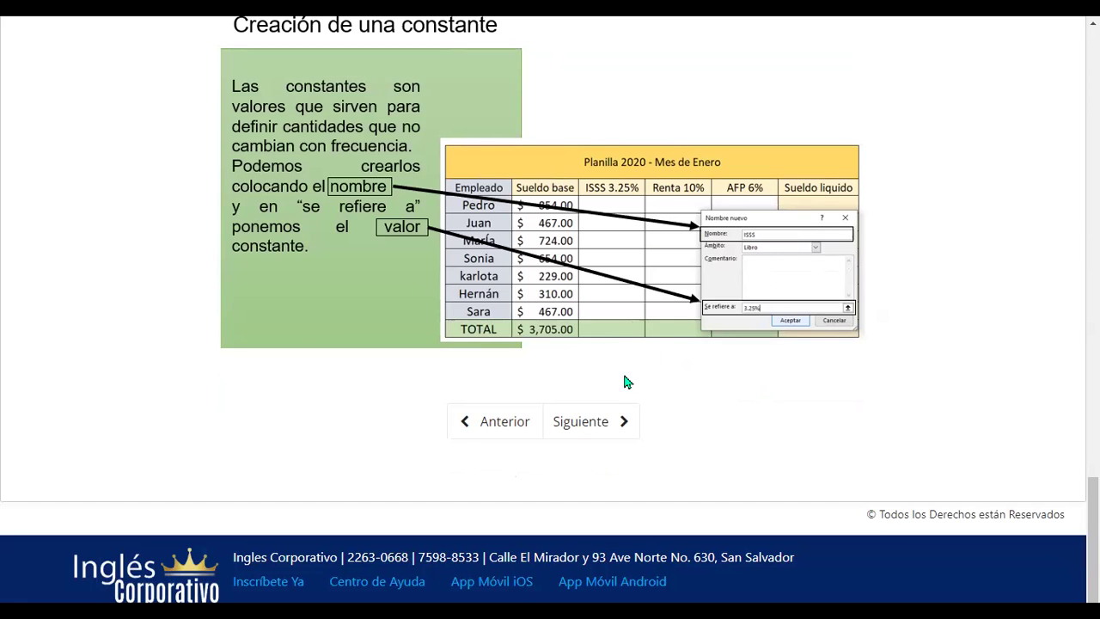
Go on to lesson 2.7 - Administrador de nombres and play its video
scroll(584, 439, down, 1)
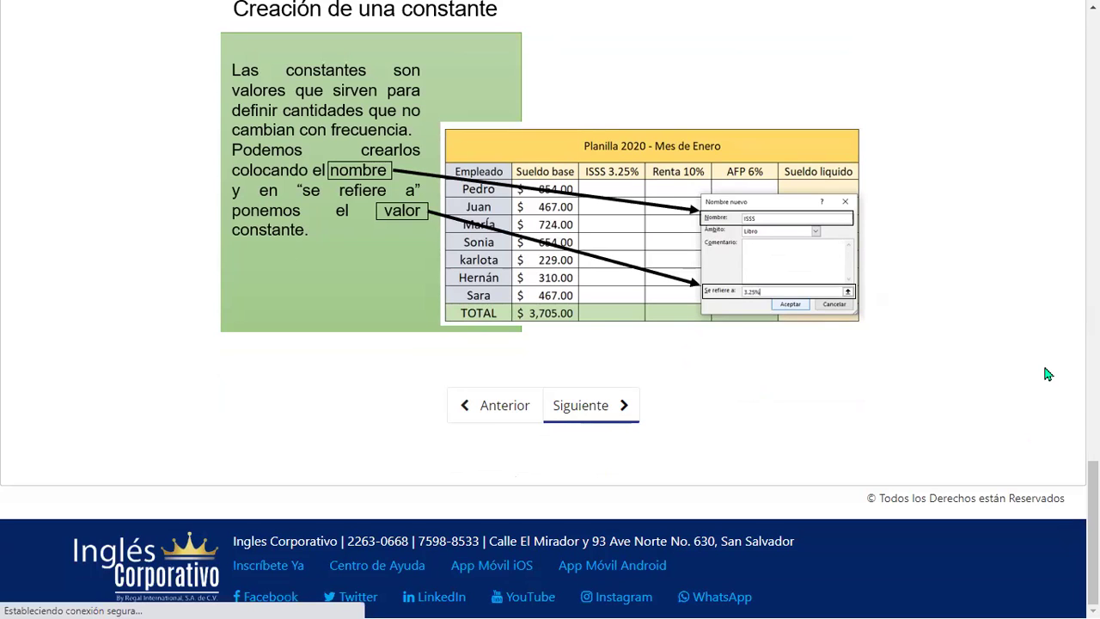
scroll(1068, 346, down, 1)
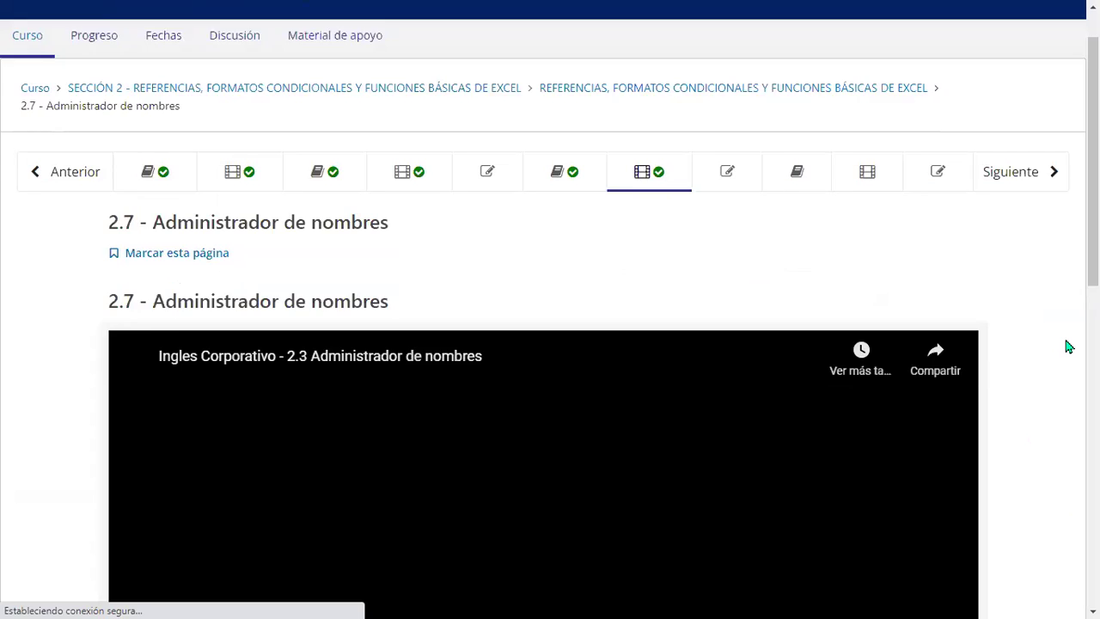
scroll(1066, 344, down, 4)
scroll(554, 320, up, 1)
click(555, 319)
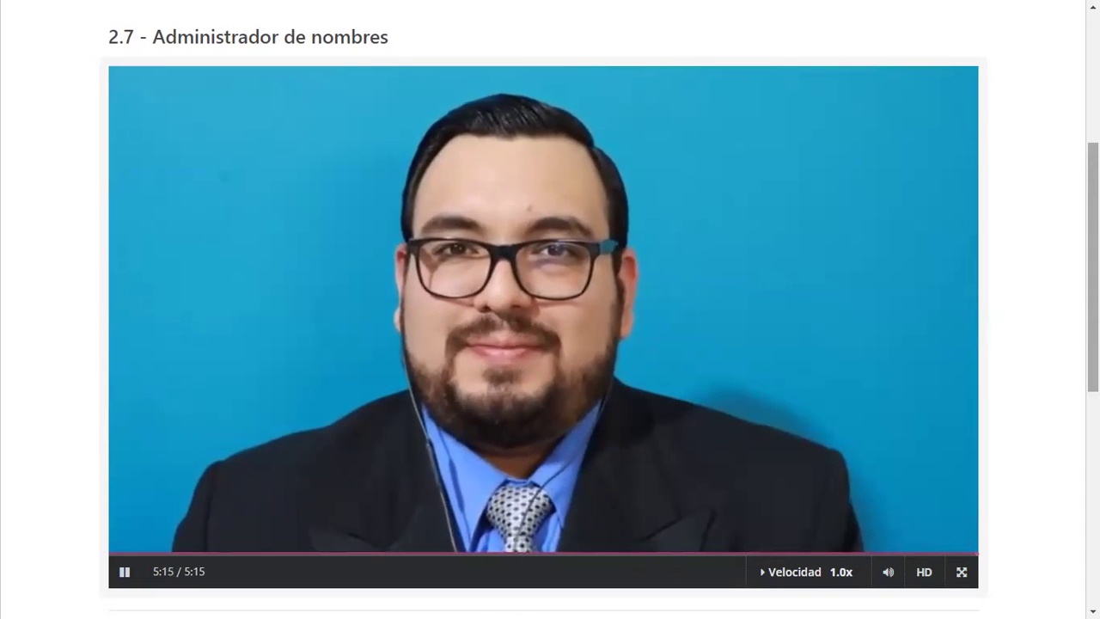
scroll(851, 334, down, 4)
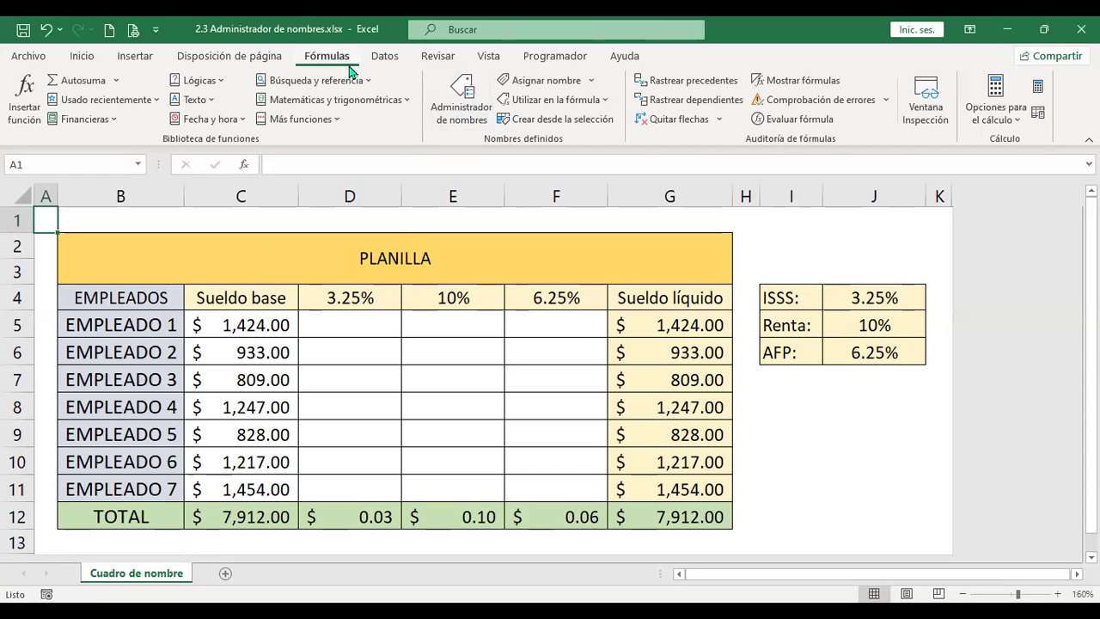
In Excel, open the Name Manager and review the definitions of EMPLEADOS, ISSS, RENTA and Sueldo_base
click(467, 105)
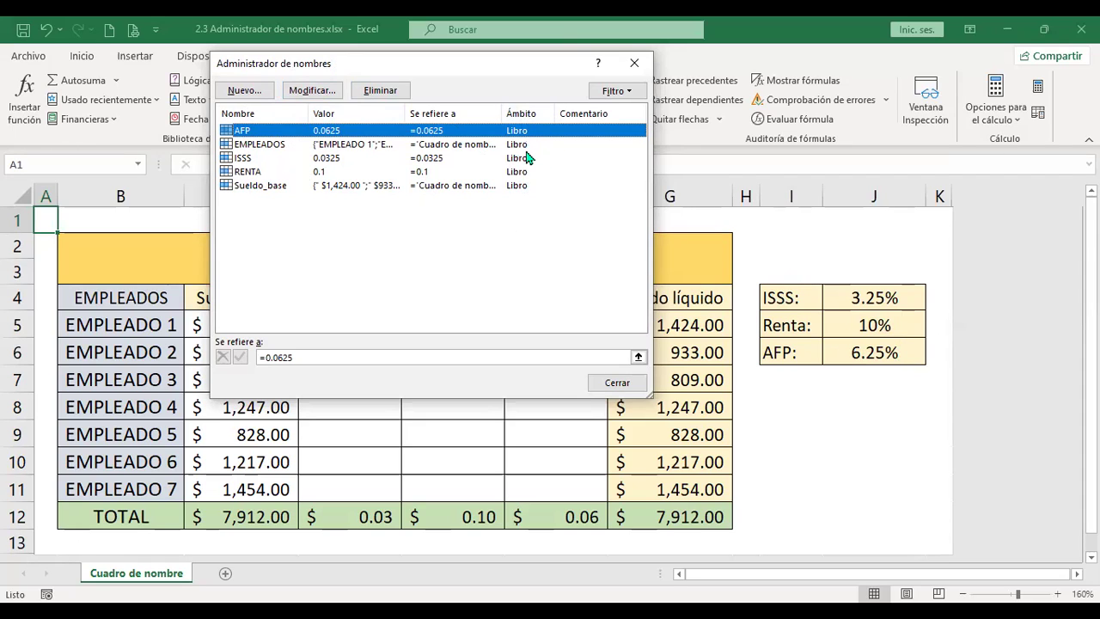
click(263, 148)
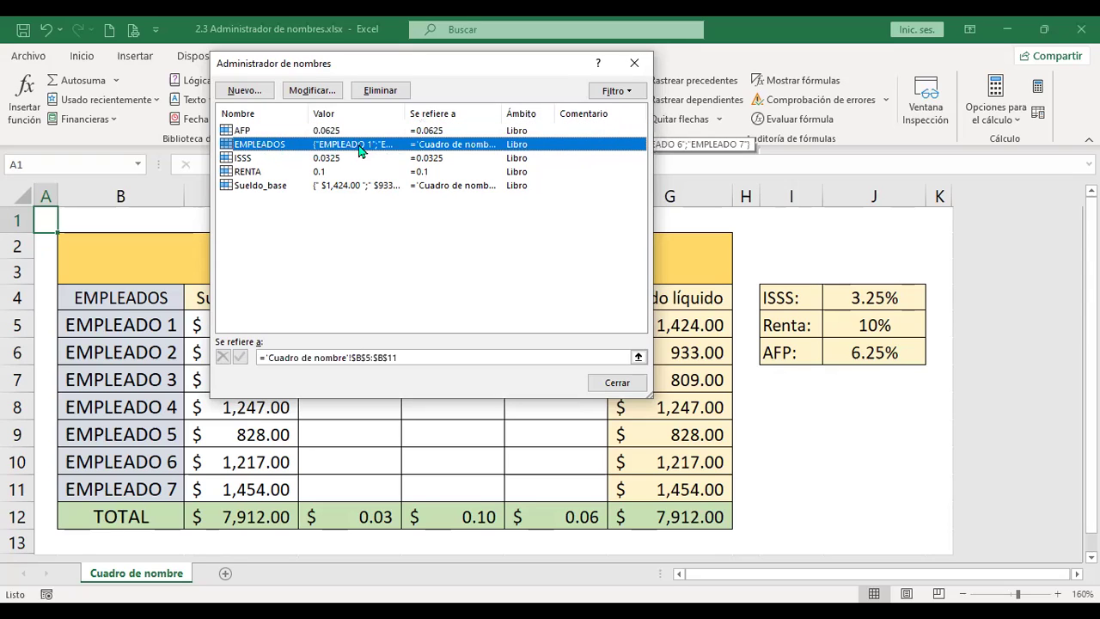
drag(409, 120, 432, 119)
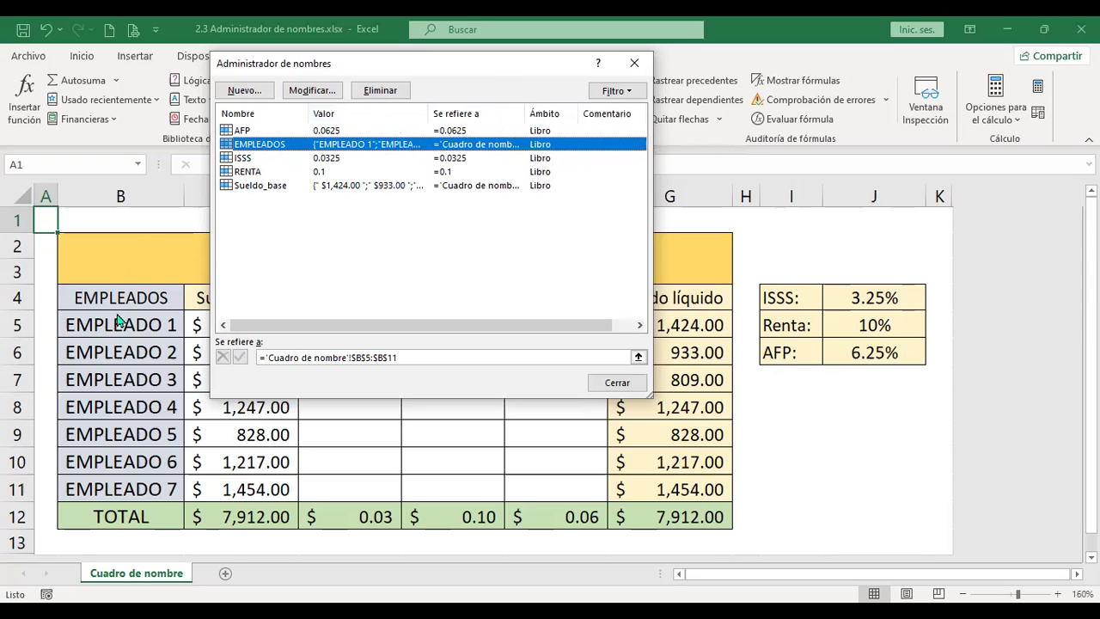
click(246, 161)
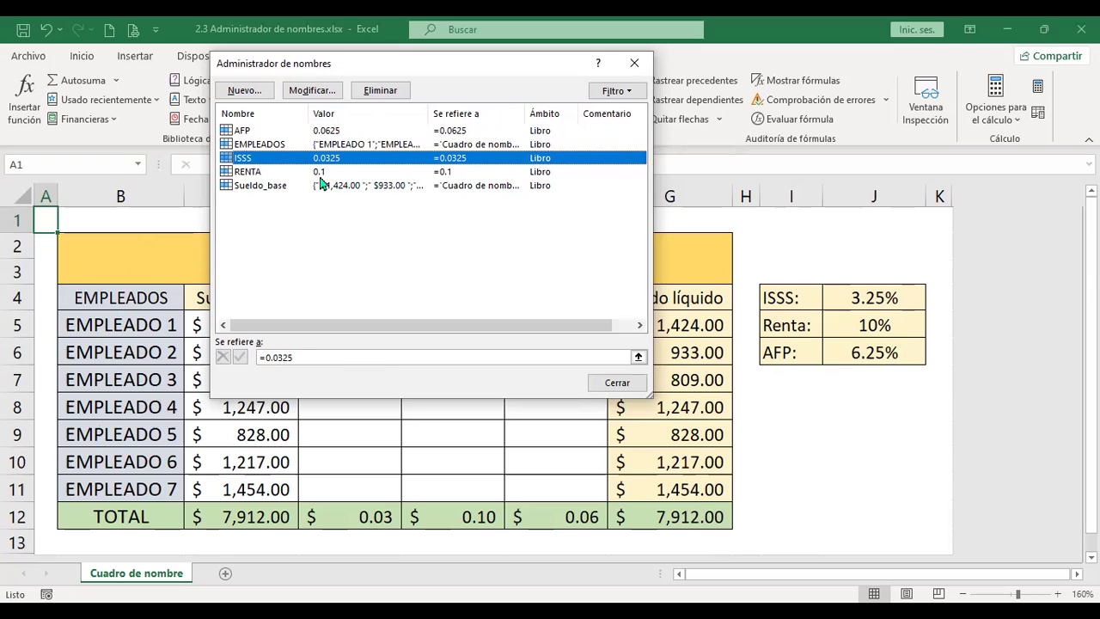
click(251, 173)
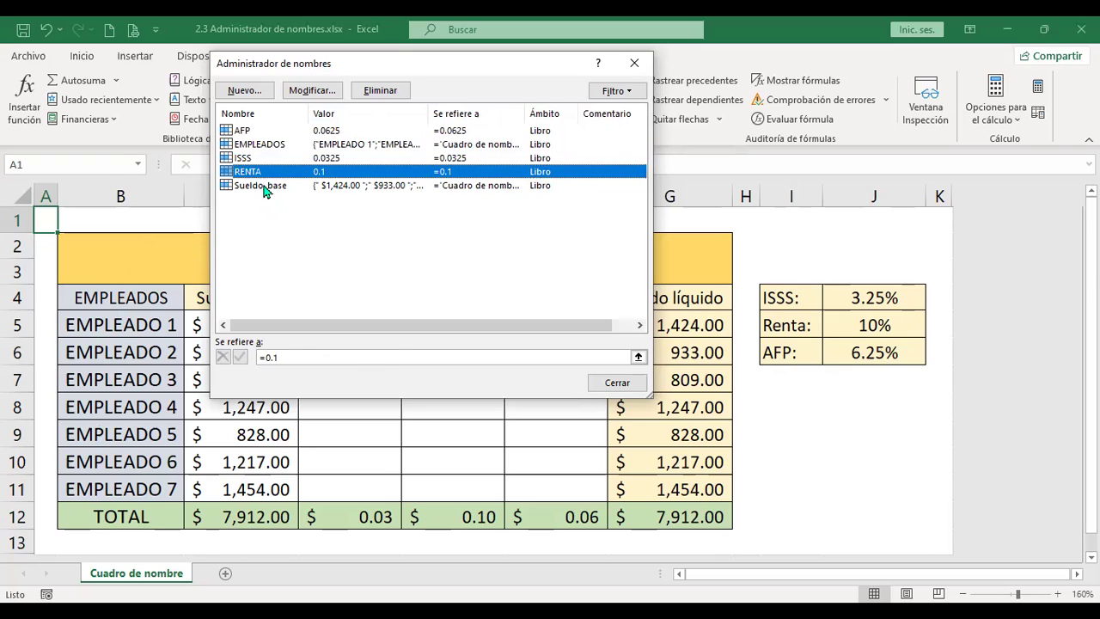
click(265, 187)
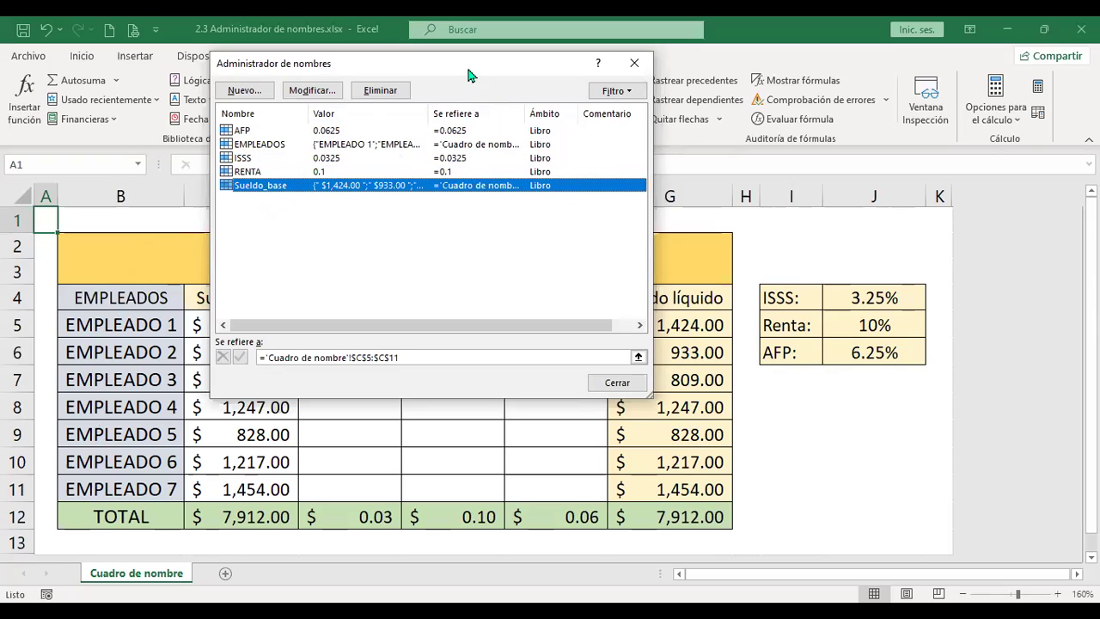
Move the Name Manager clear of the Sueldo base column and widen its Se refiere a column to fit the full ranges
drag(469, 76, 616, 77)
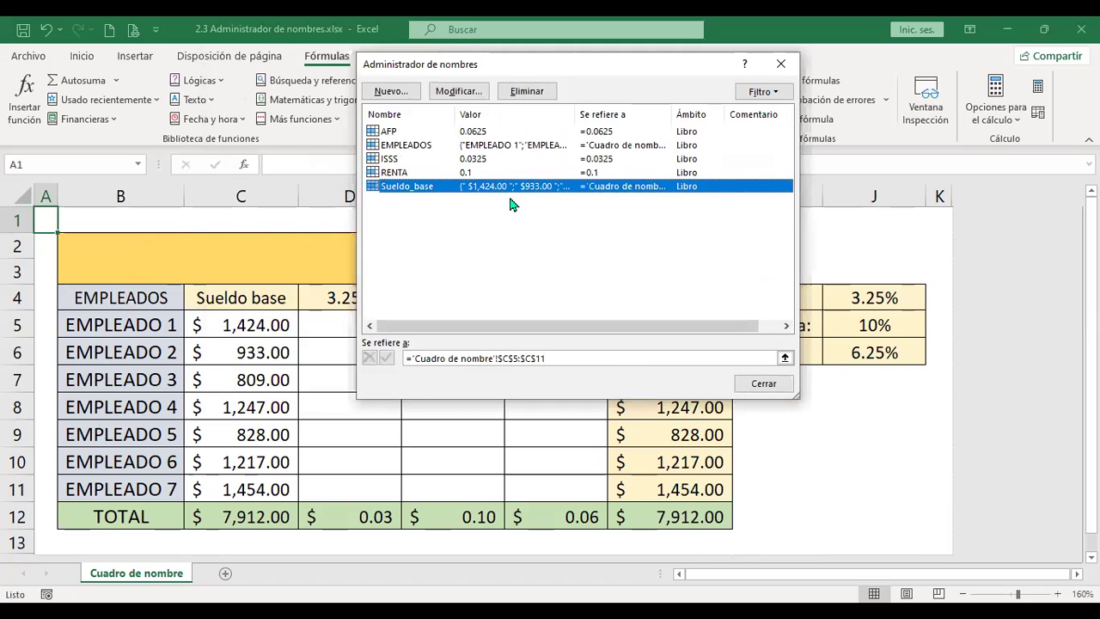
drag(672, 112, 716, 113)
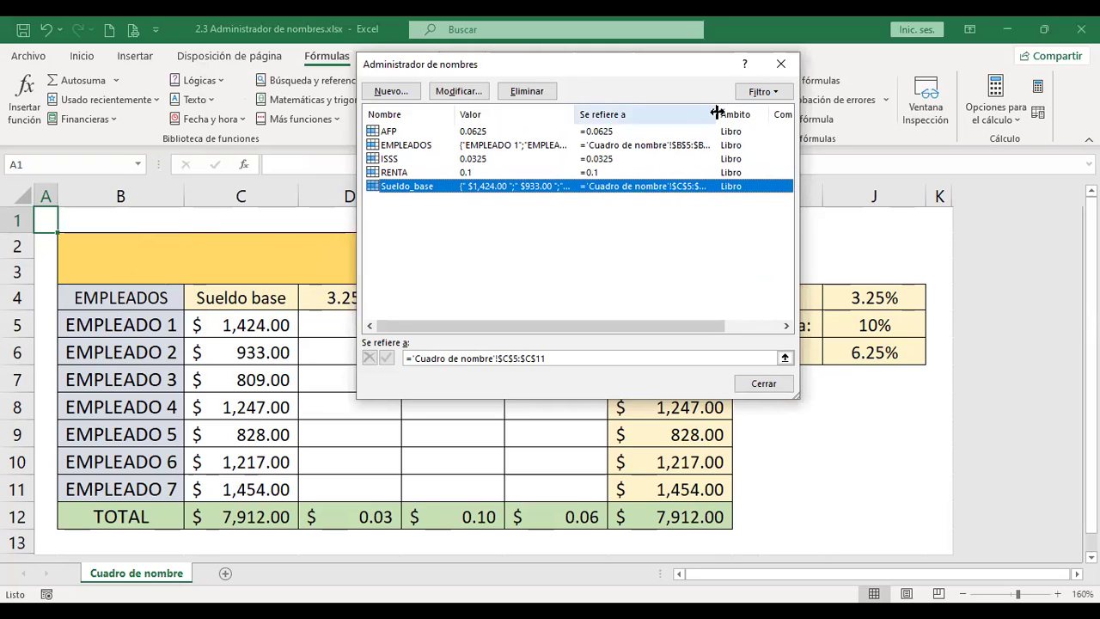
drag(715, 113, 725, 115)
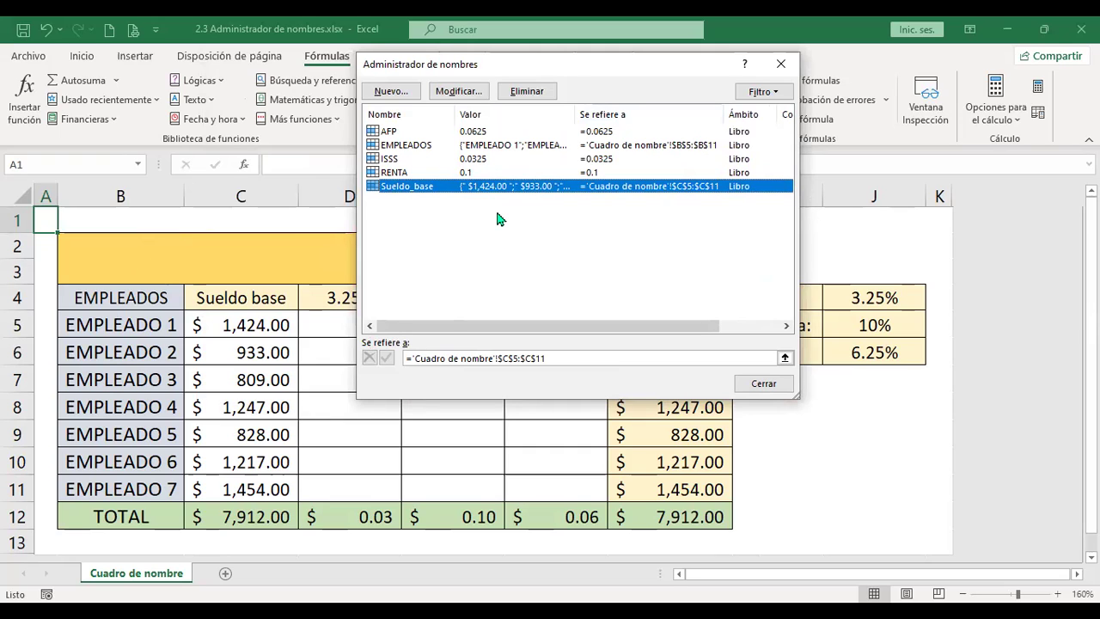
Delete all the defined names from AFP through Sueldo_base together, and close the Name Manager
shift+click(421, 134)
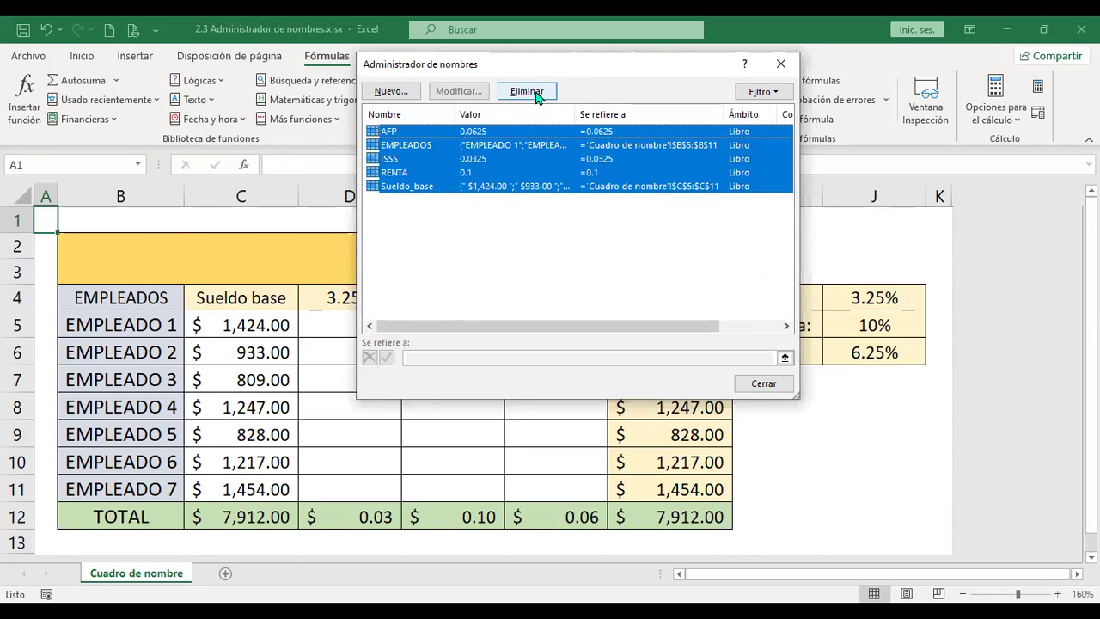
click(460, 134)
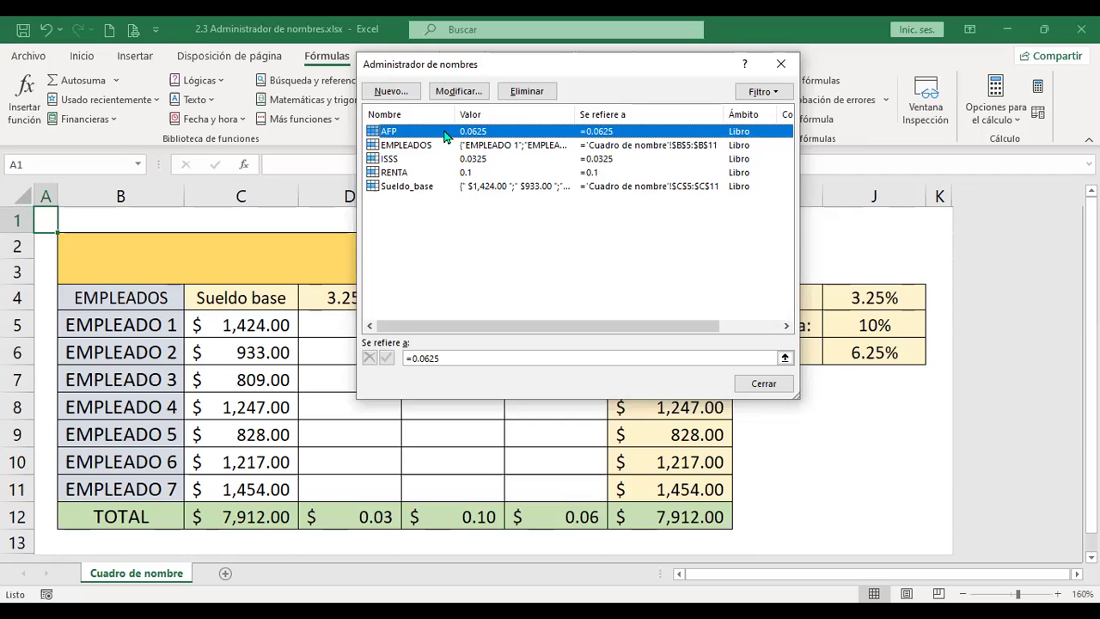
click(427, 188)
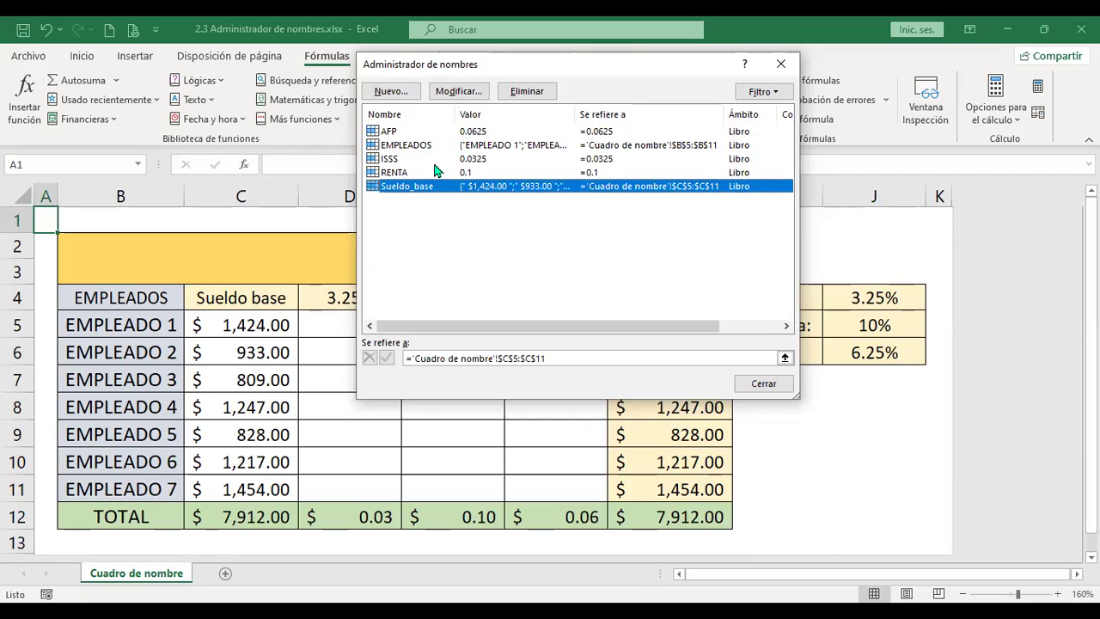
shift+click(401, 135)
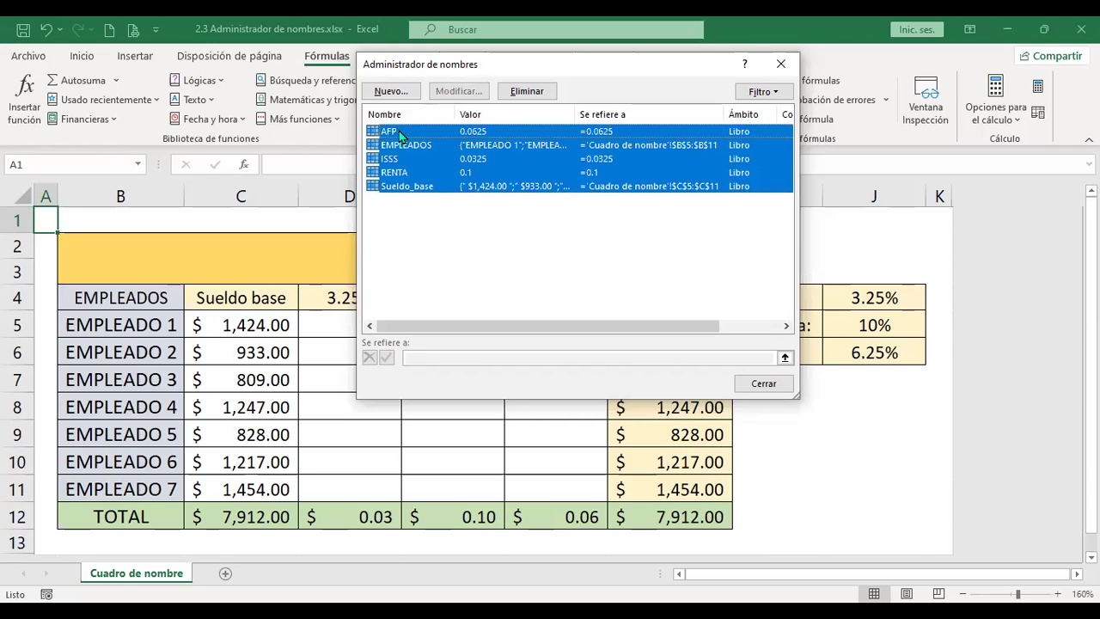
click(400, 135)
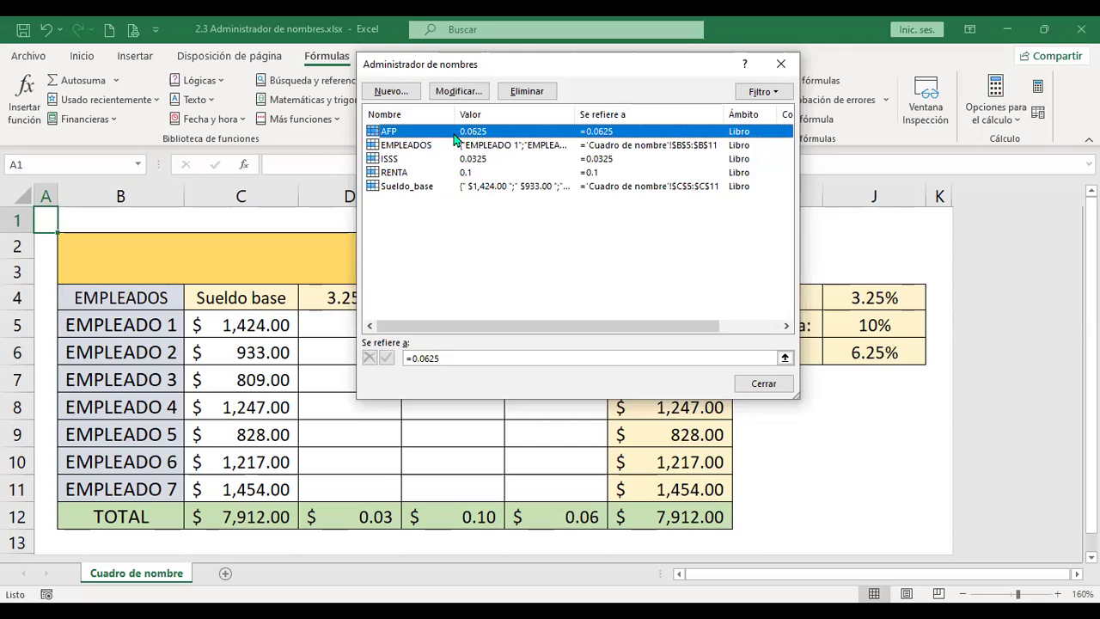
shift+click(425, 189)
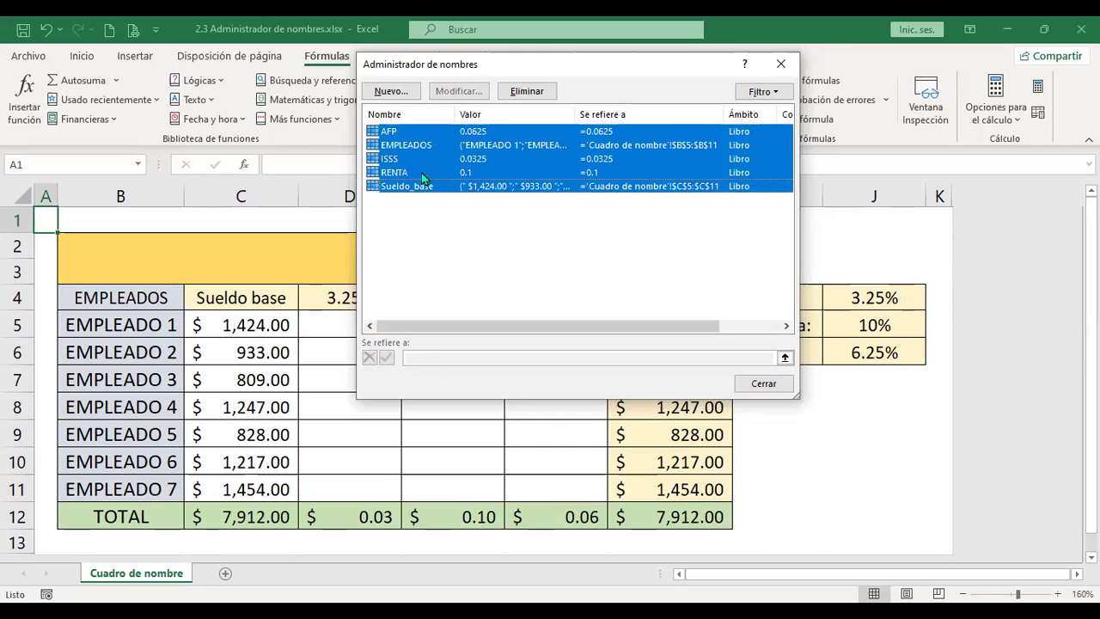
click(529, 92)
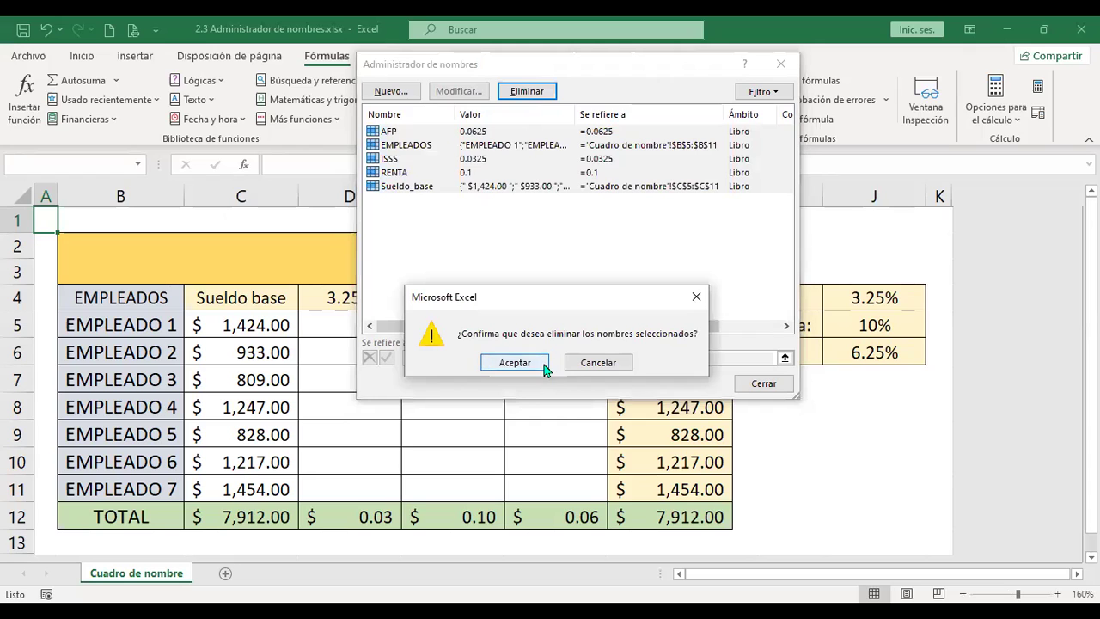
click(544, 363)
click(767, 384)
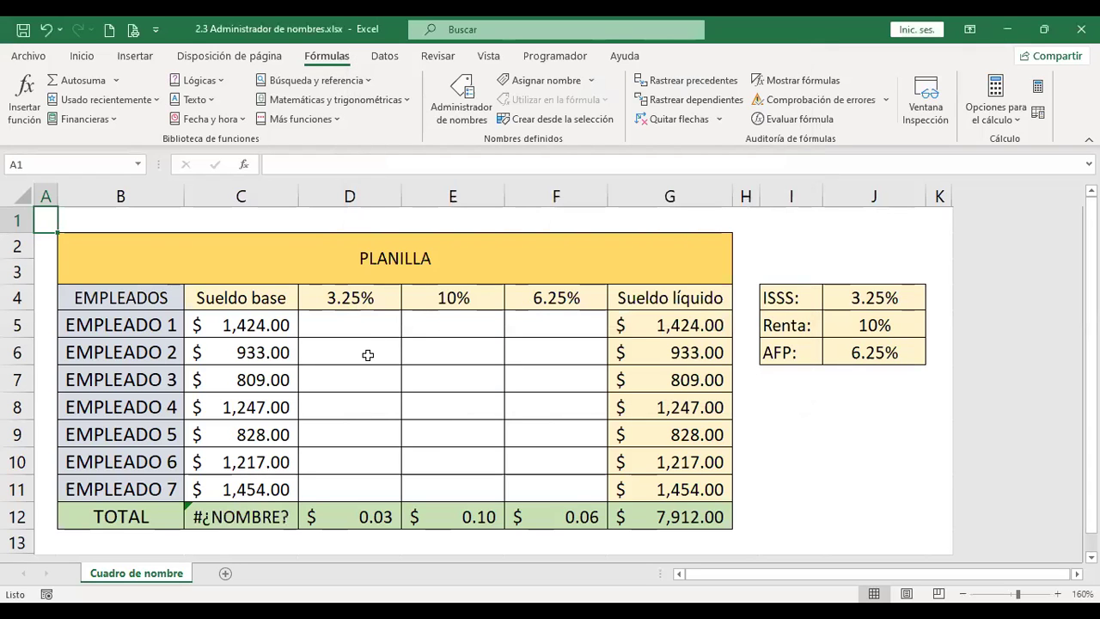
Check the Sueldo base total in C12 and undo the deletion of the defined names
scroll(365, 368, down, 1)
click(240, 440)
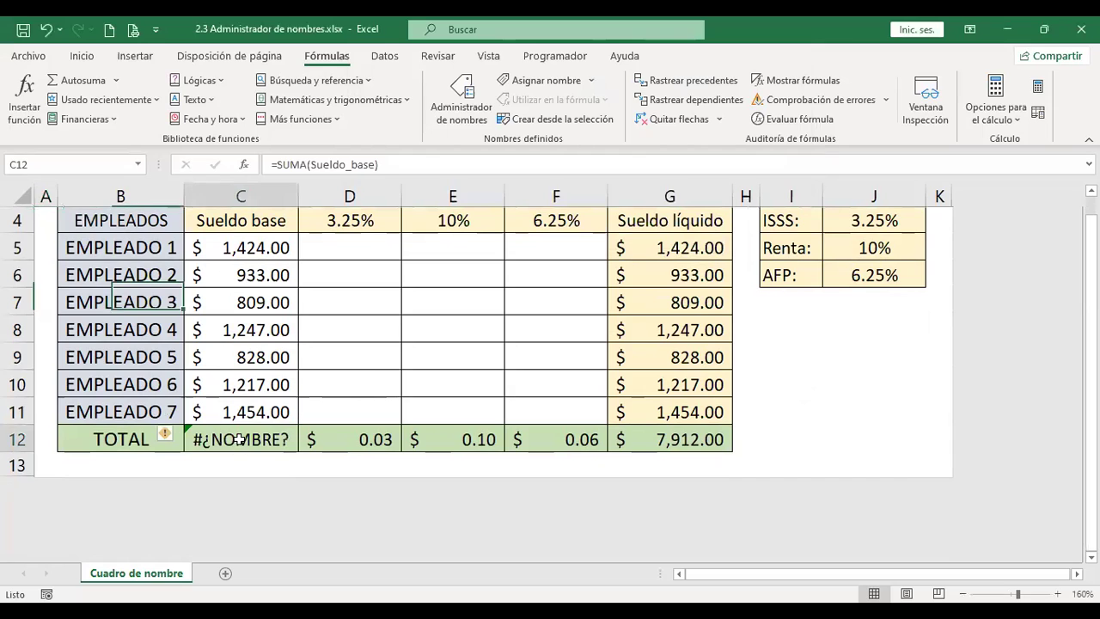
key(ctrl+z)
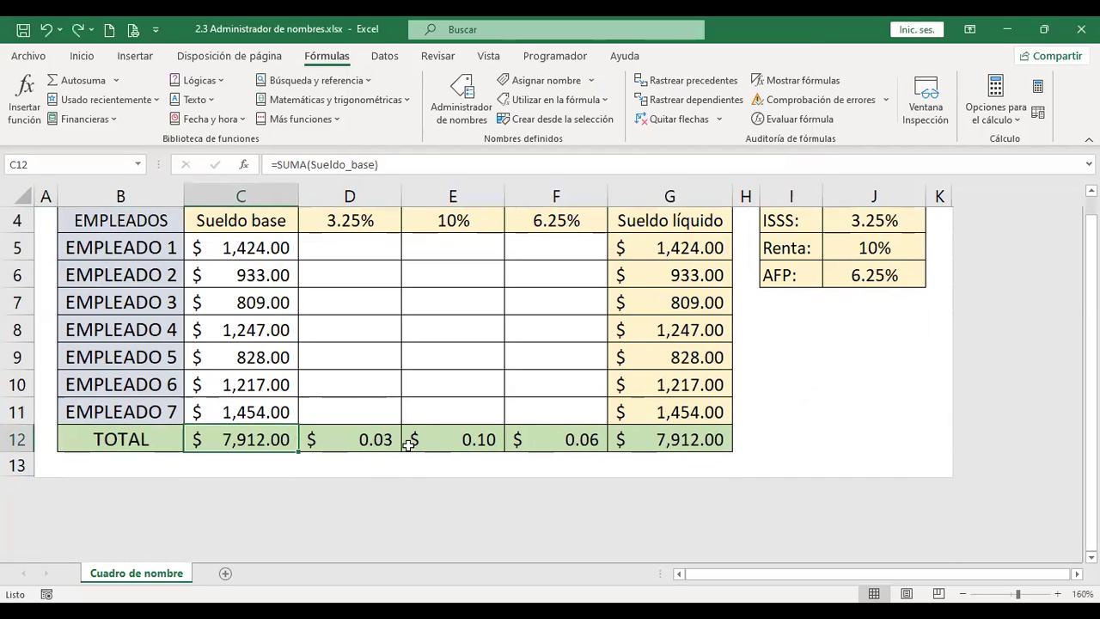
Inspect the range referenced by the SUMA formula in cell C12
double_click(283, 447)
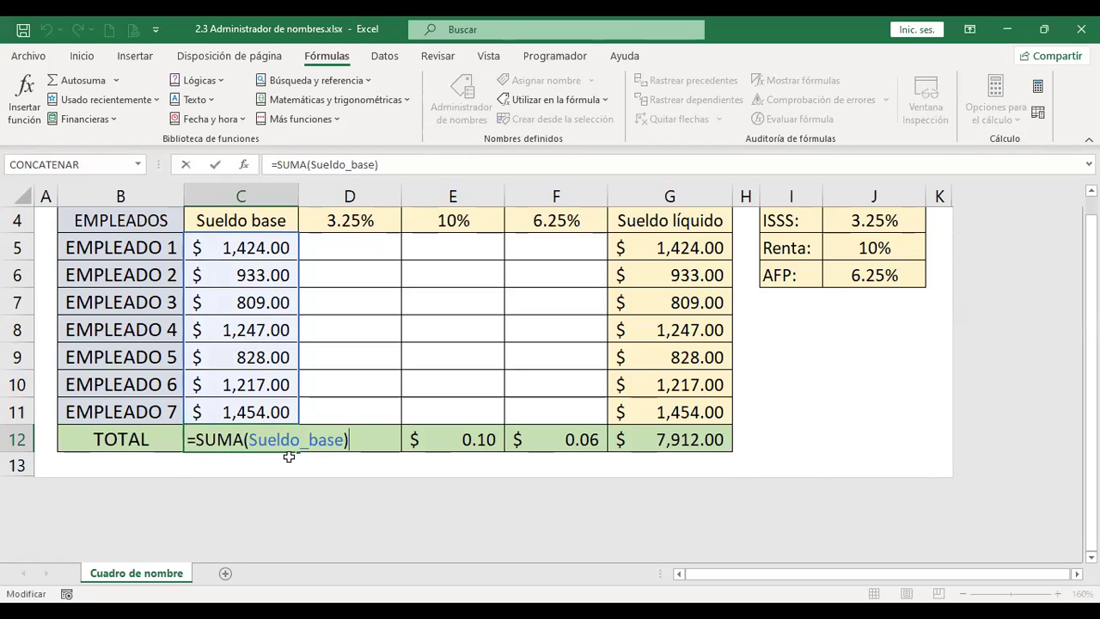
key(Return)
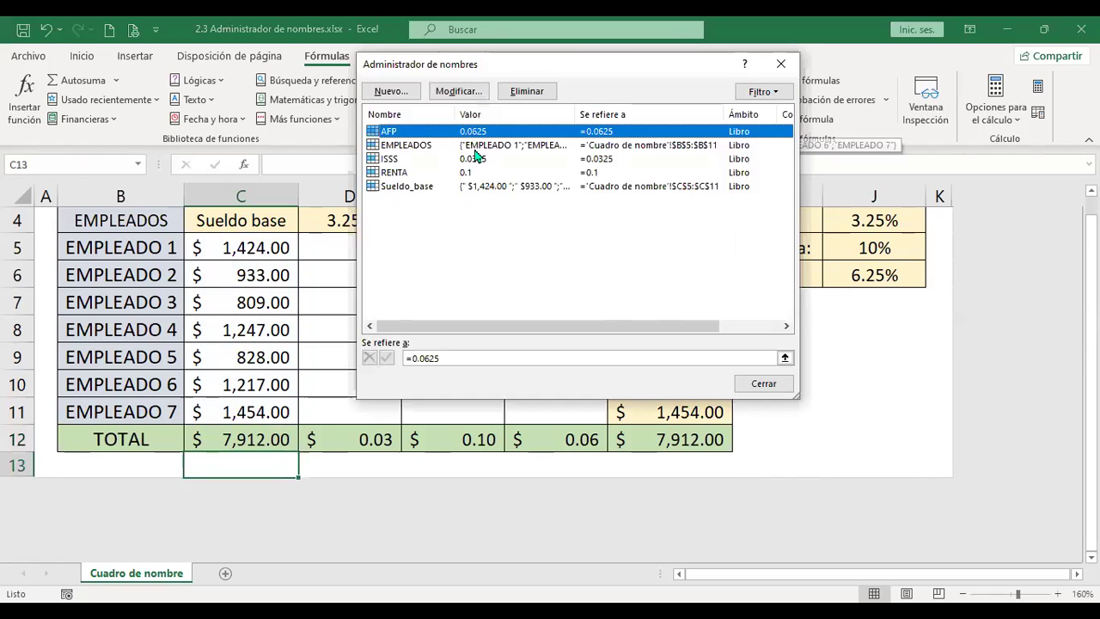
Delete every defined name listed from AFP to Sueldo_base in the Name Manager, confirm the deletion, and close the manager
shift+click(439, 187)
click(525, 92)
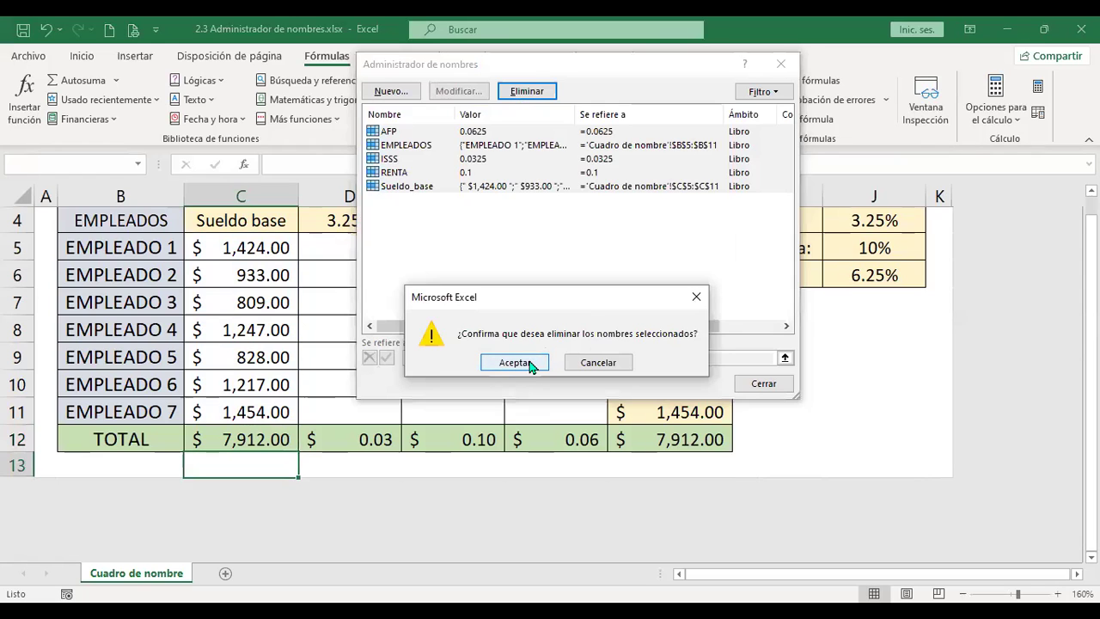
click(516, 362)
click(769, 384)
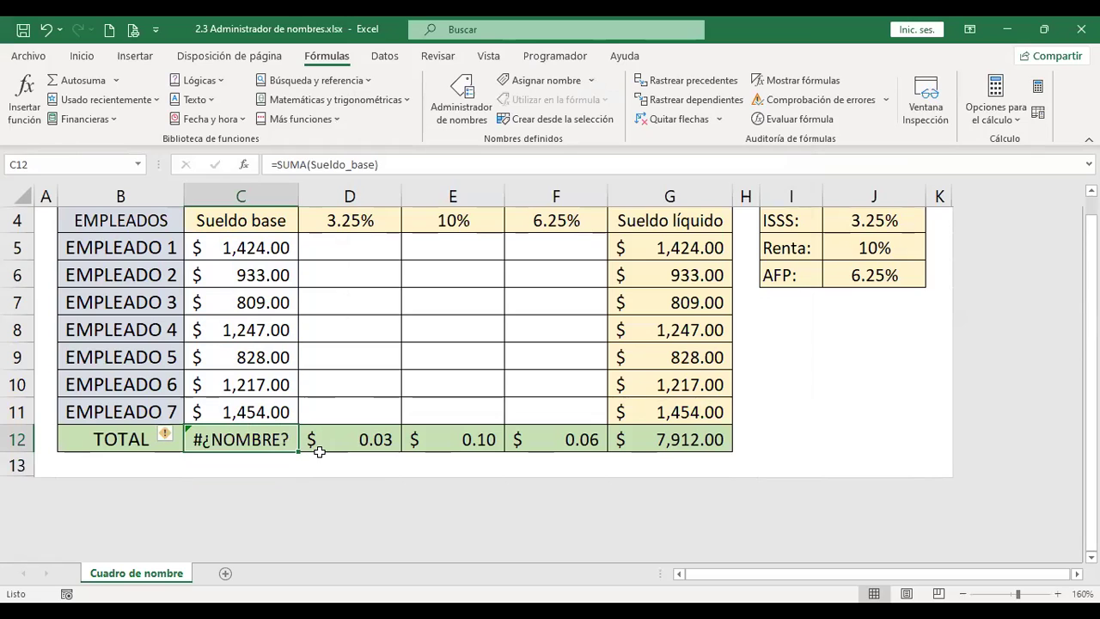
Inspect the SUMA formula in C12 and clear that total cell
key(F2)
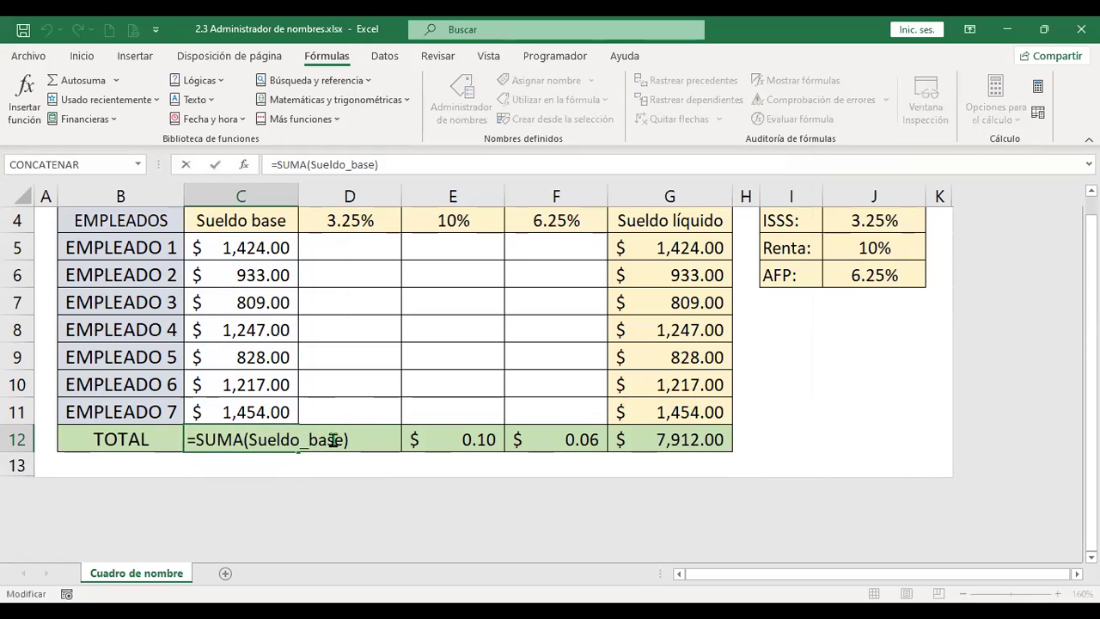
key(Return)
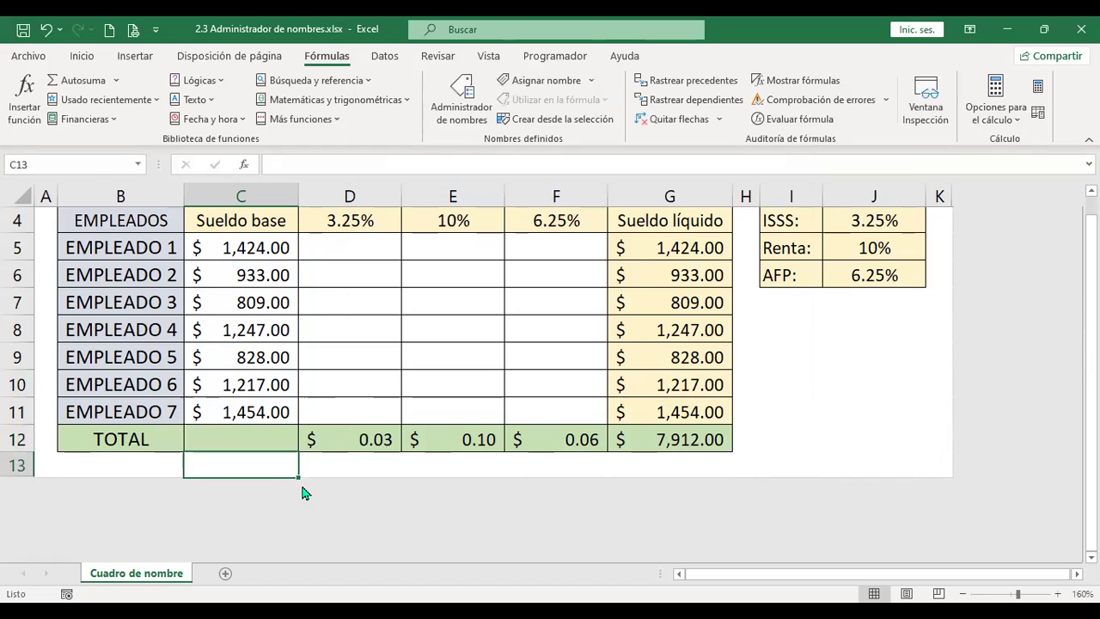
scroll(321, 400, up, 1)
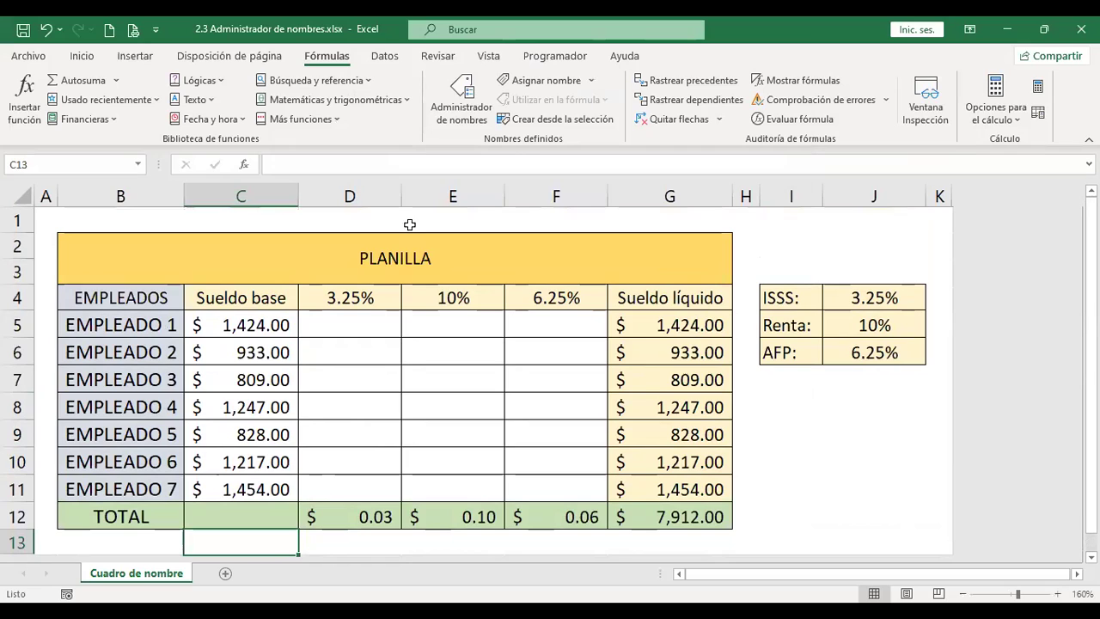
Review the scope options for a new name in the Name Manager, and close it without creating a name
click(462, 97)
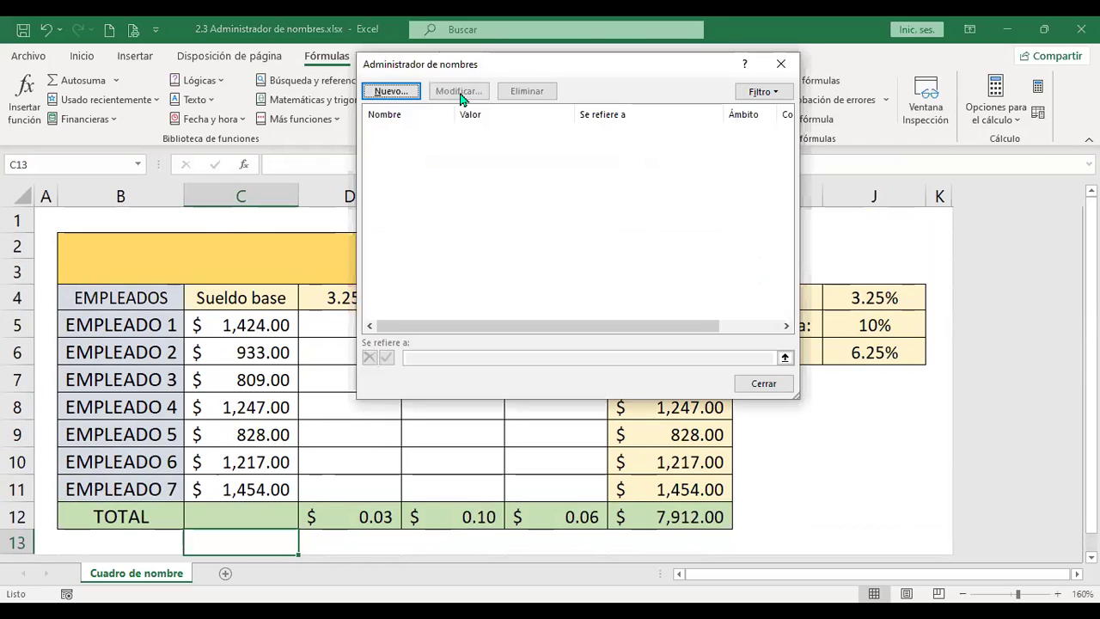
click(392, 92)
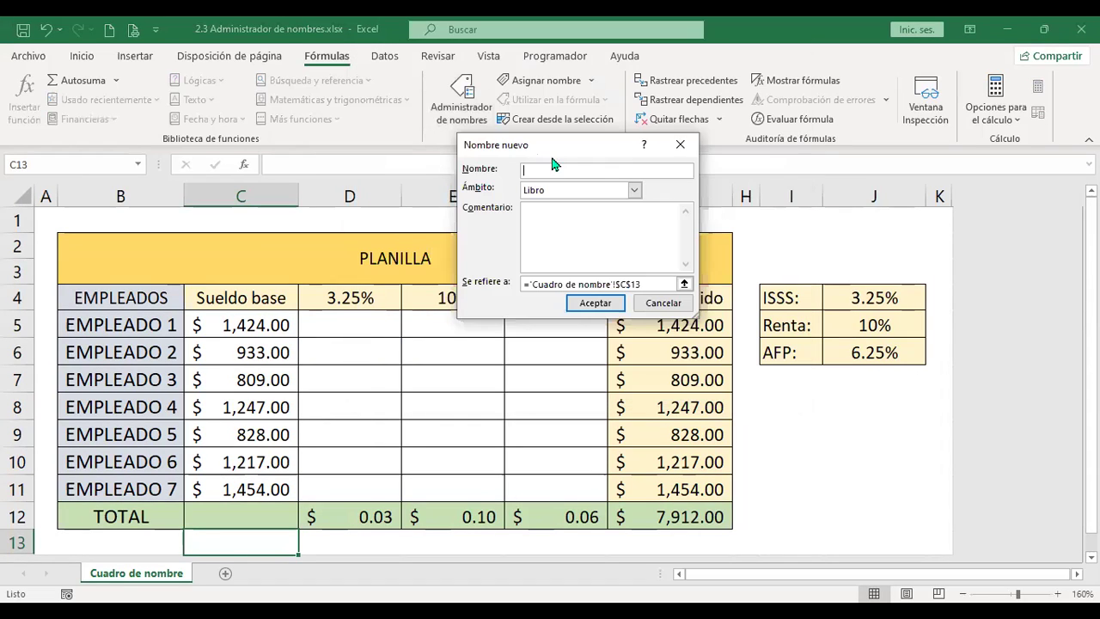
click(633, 191)
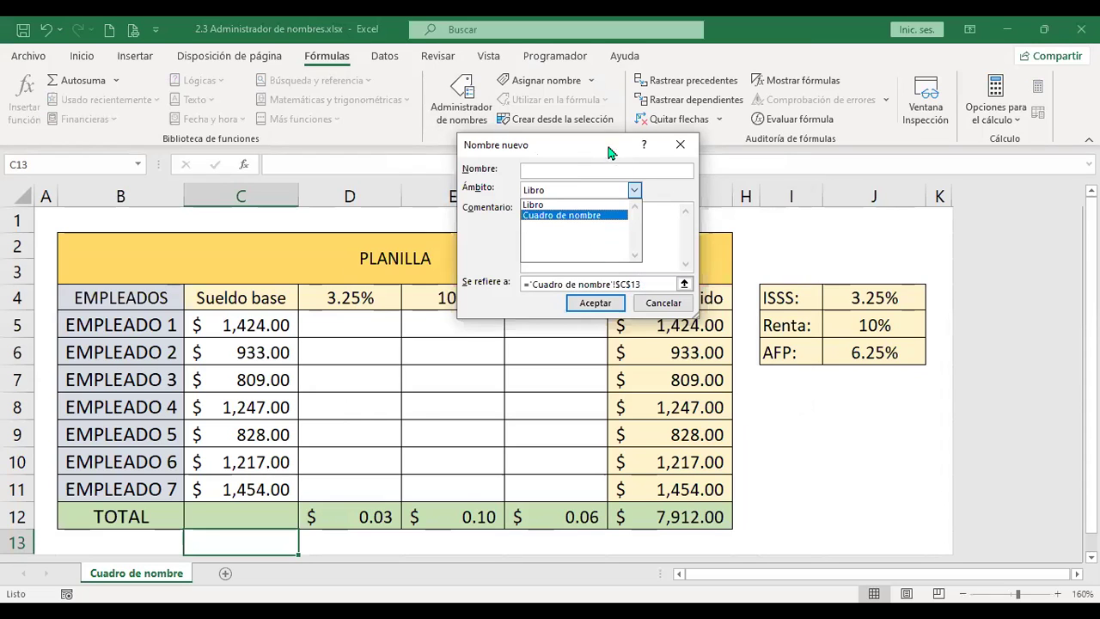
click(664, 305)
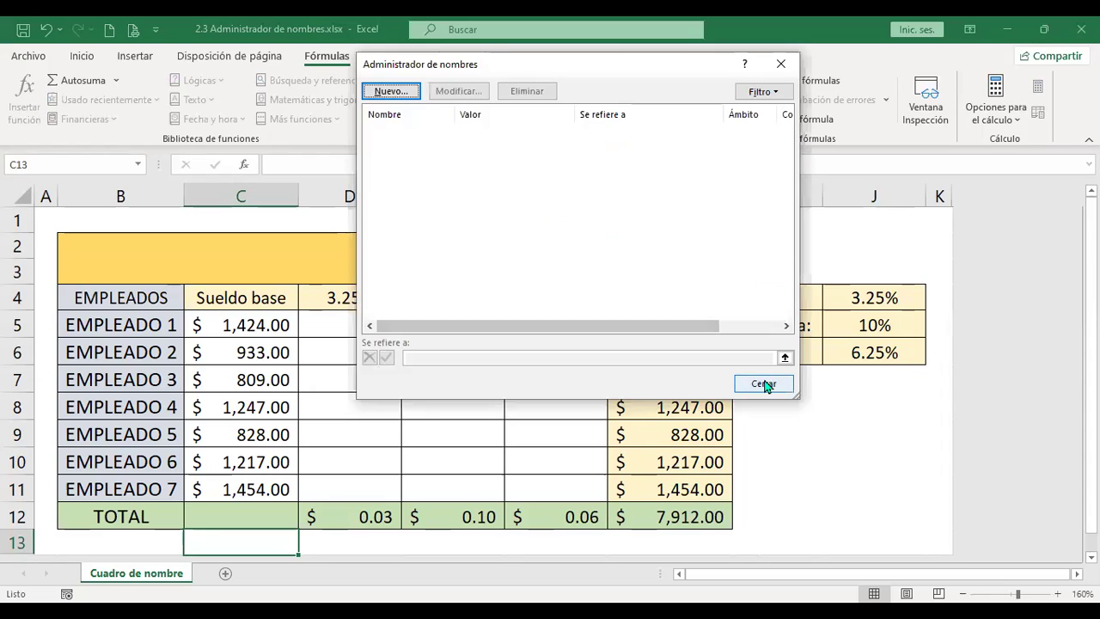
click(766, 381)
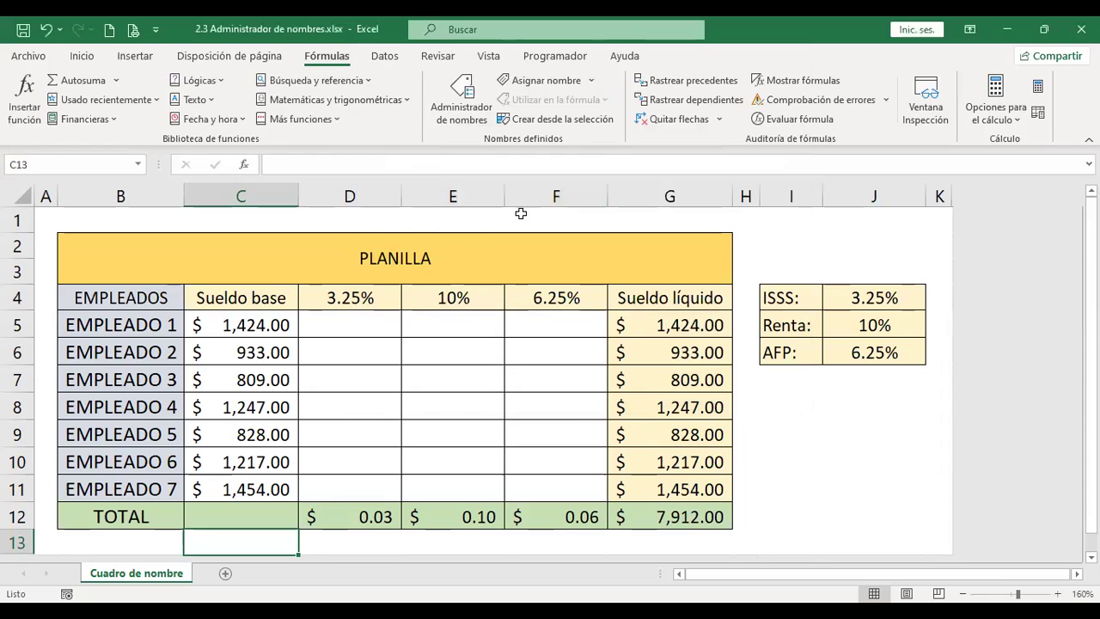
Review the Define Name dialog without creating a name, and look at the other ways of naming the range B5:B11
click(590, 85)
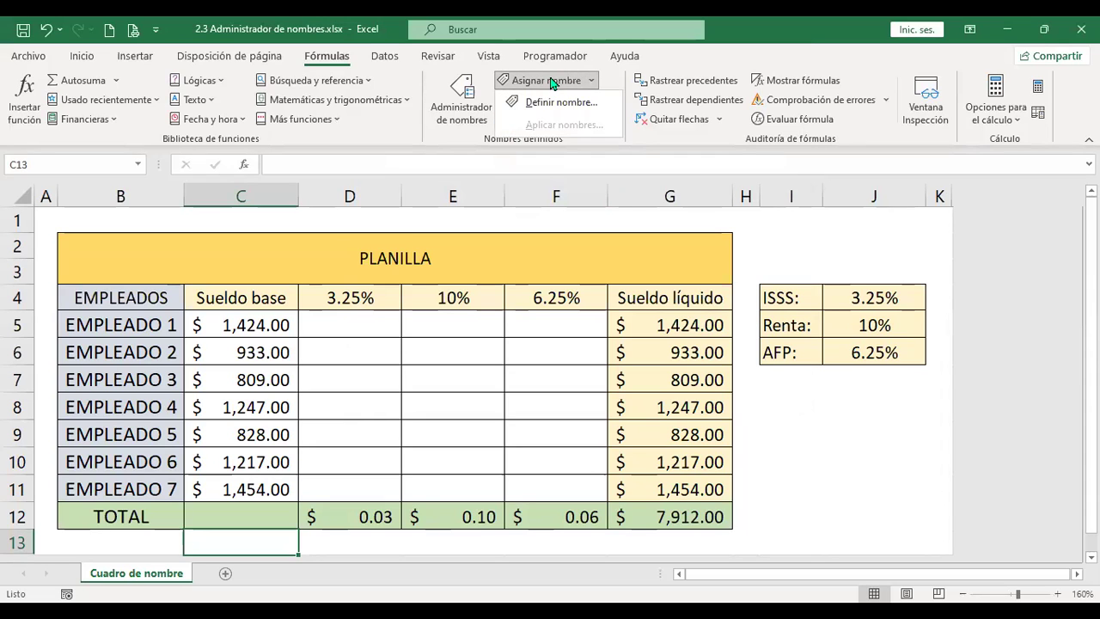
click(561, 104)
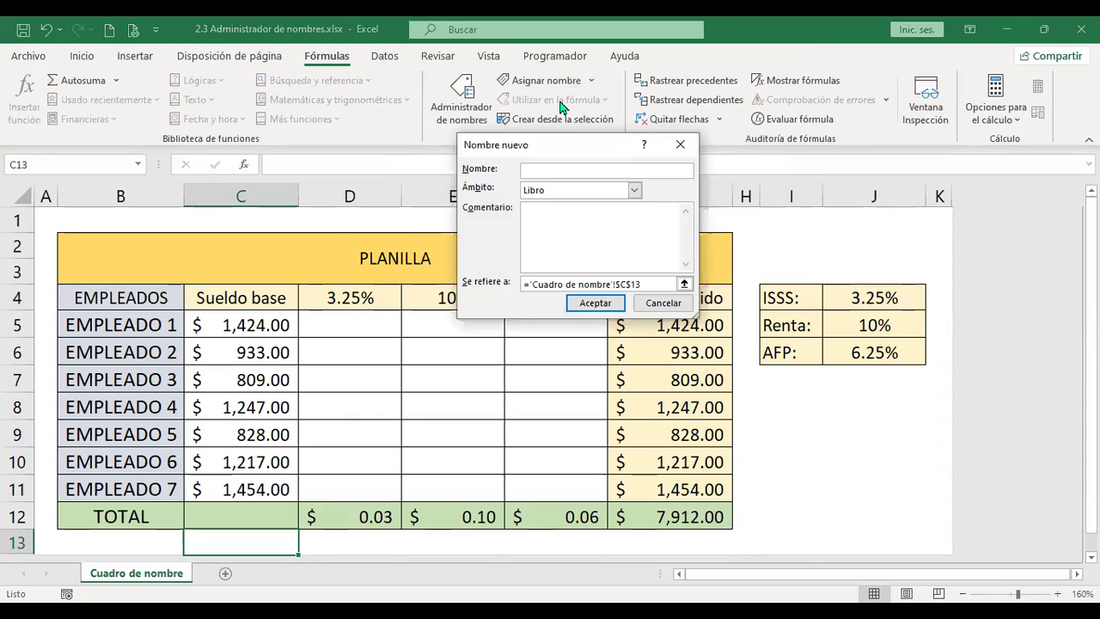
click(650, 304)
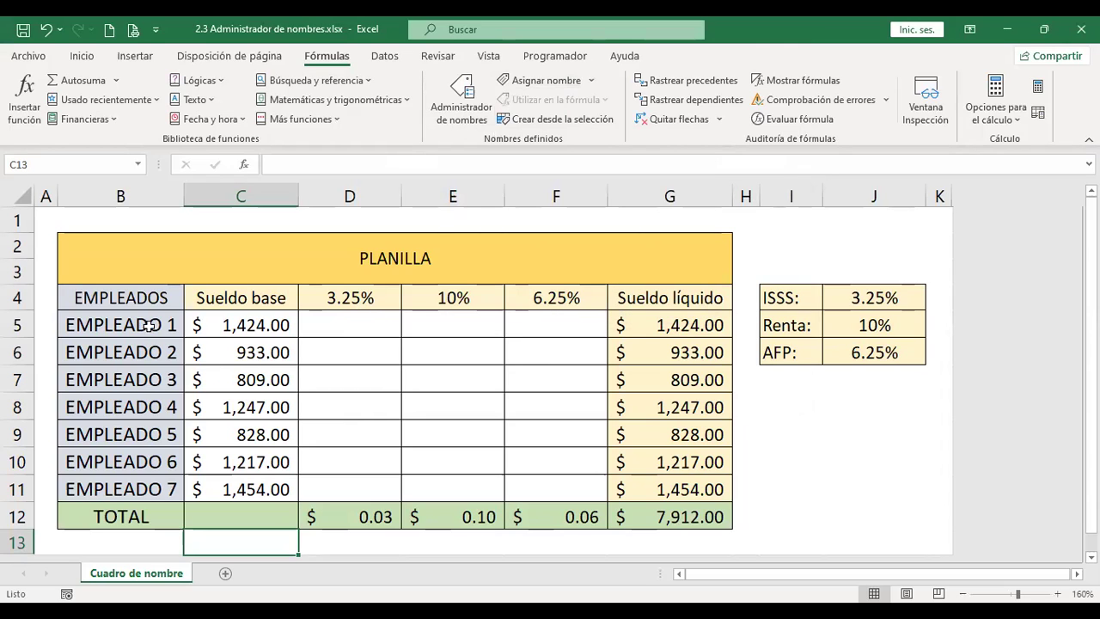
drag(150, 323, 148, 486)
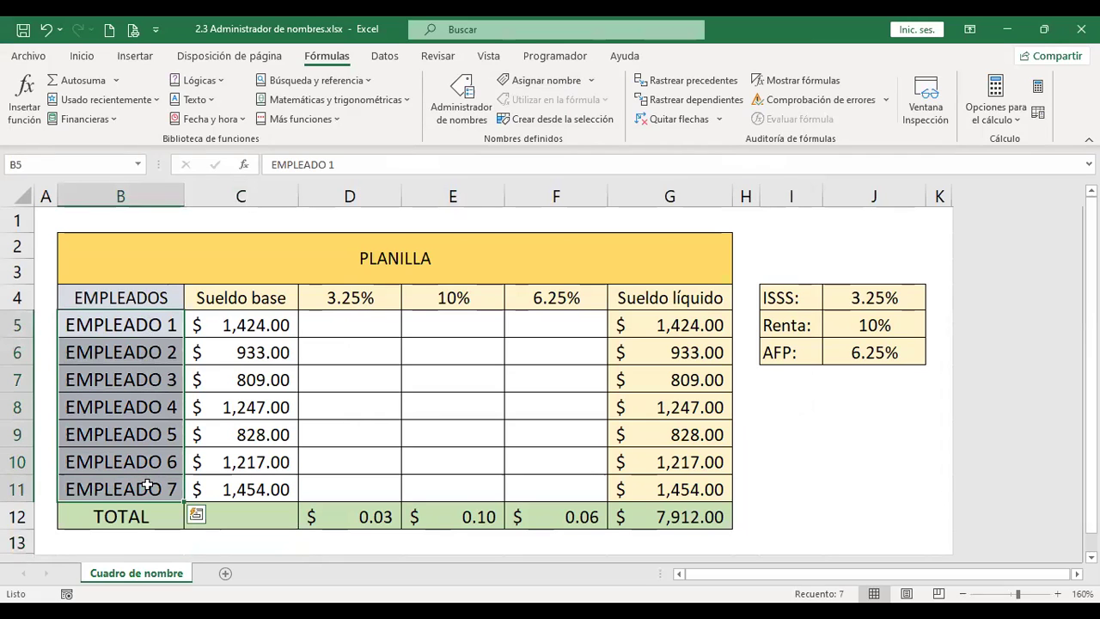
right_click(148, 486)
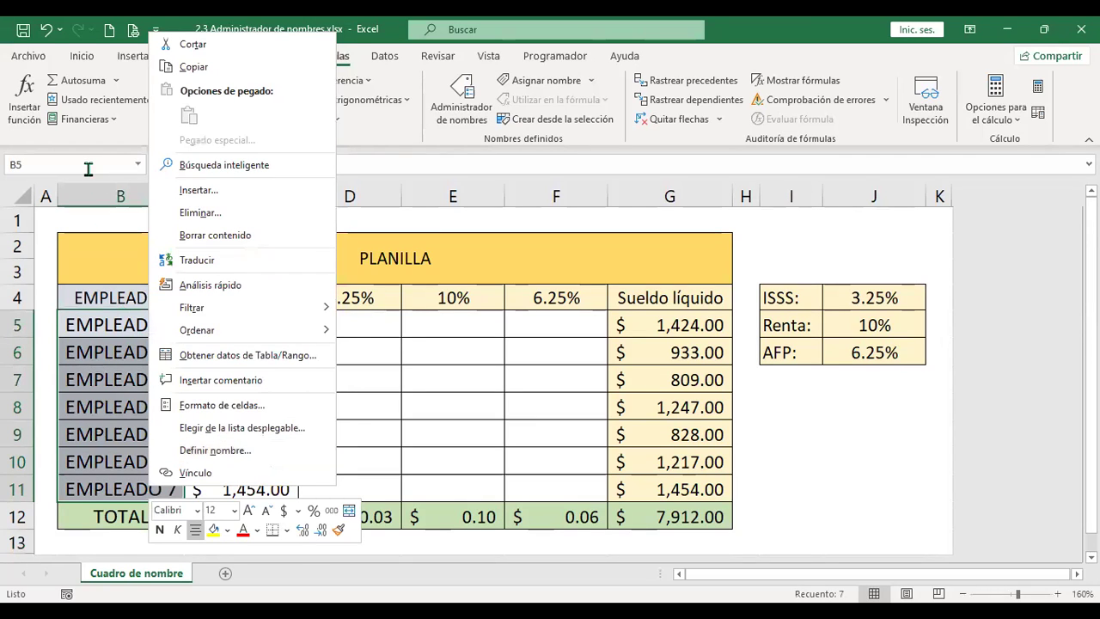
click(37, 168)
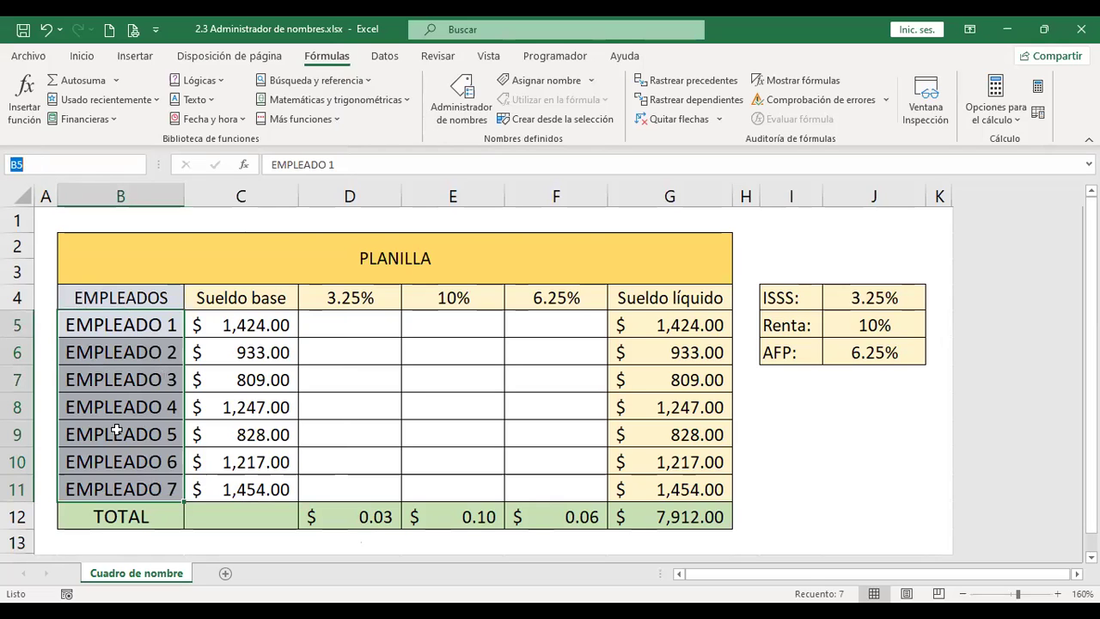
Create a defined name from the selection B4:B11, taking the name from its top row
drag(155, 296, 147, 482)
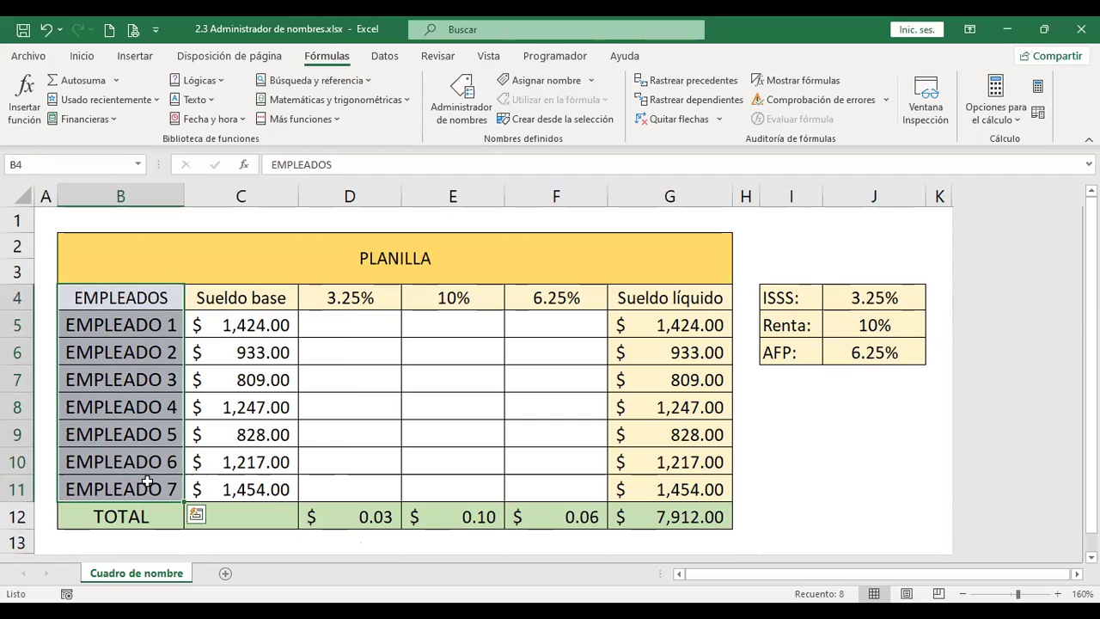
click(146, 296)
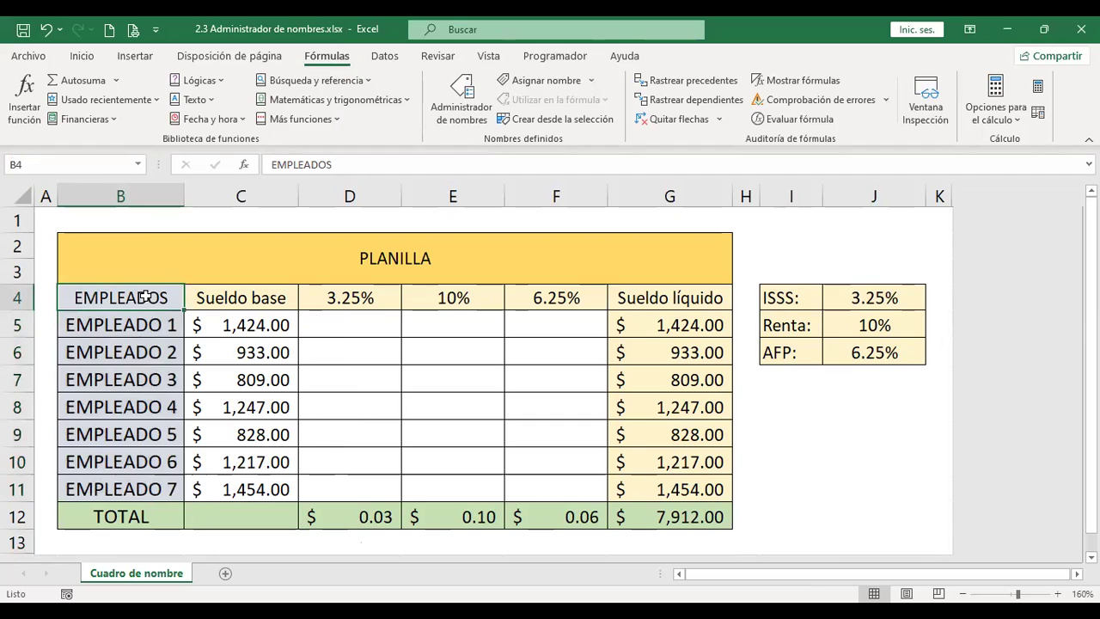
drag(146, 296, 127, 487)
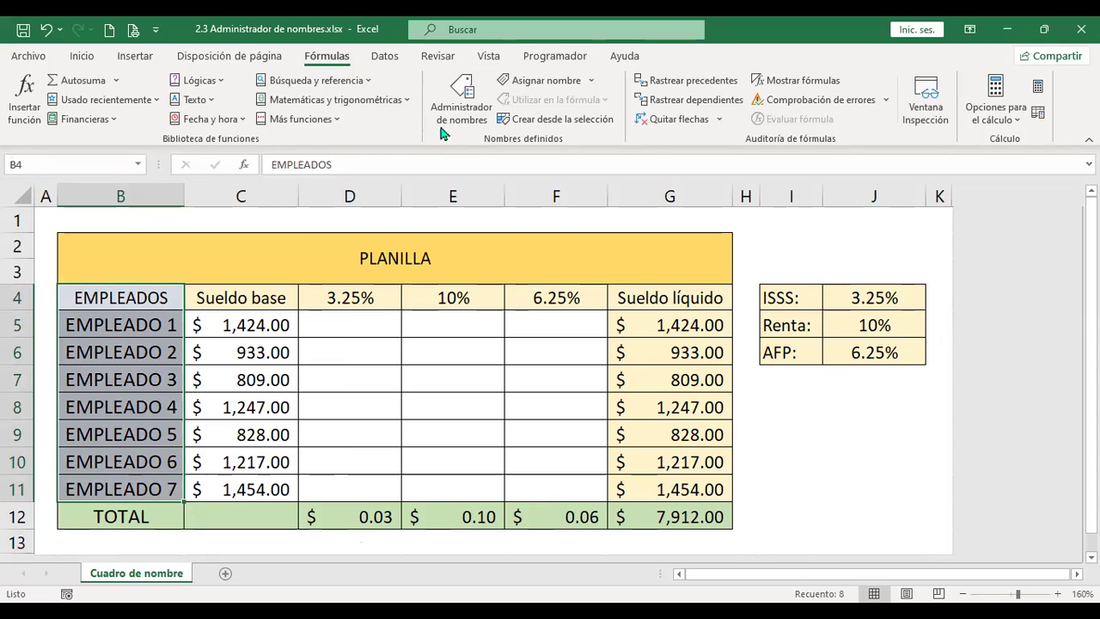
click(589, 125)
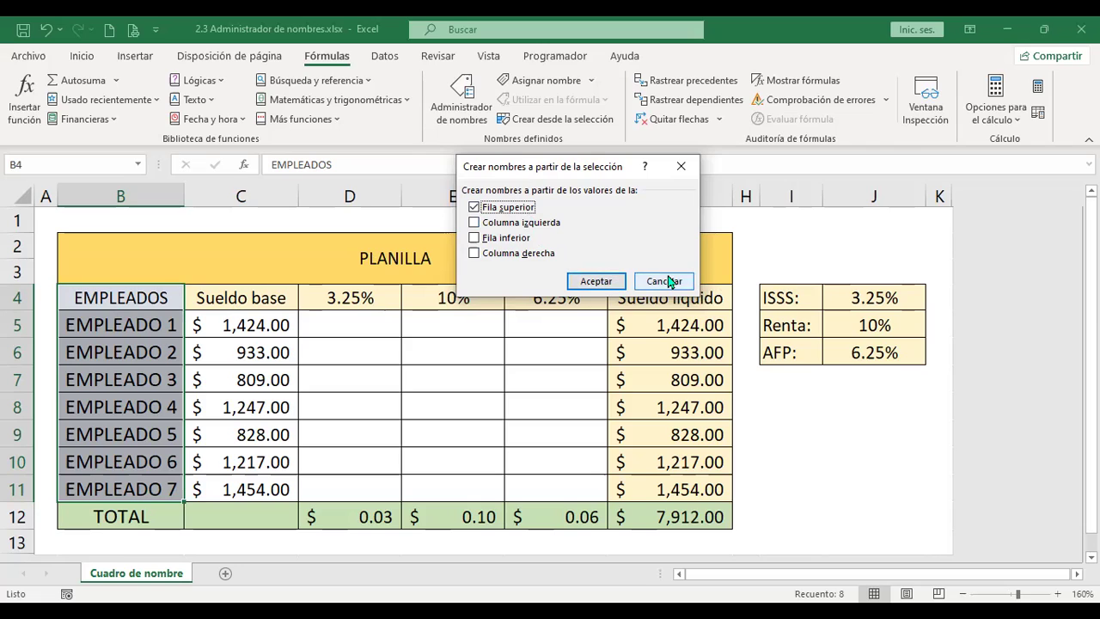
click(596, 281)
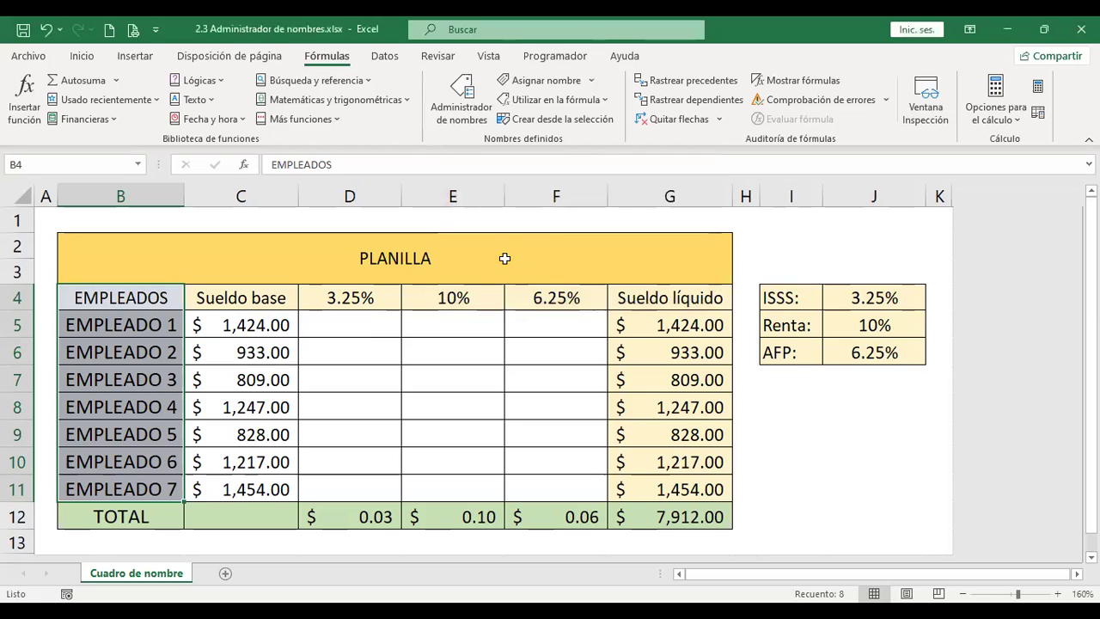
Check the EMPLEADOS name in the Name Manager, and review the create-from-selection options without applying them
click(468, 112)
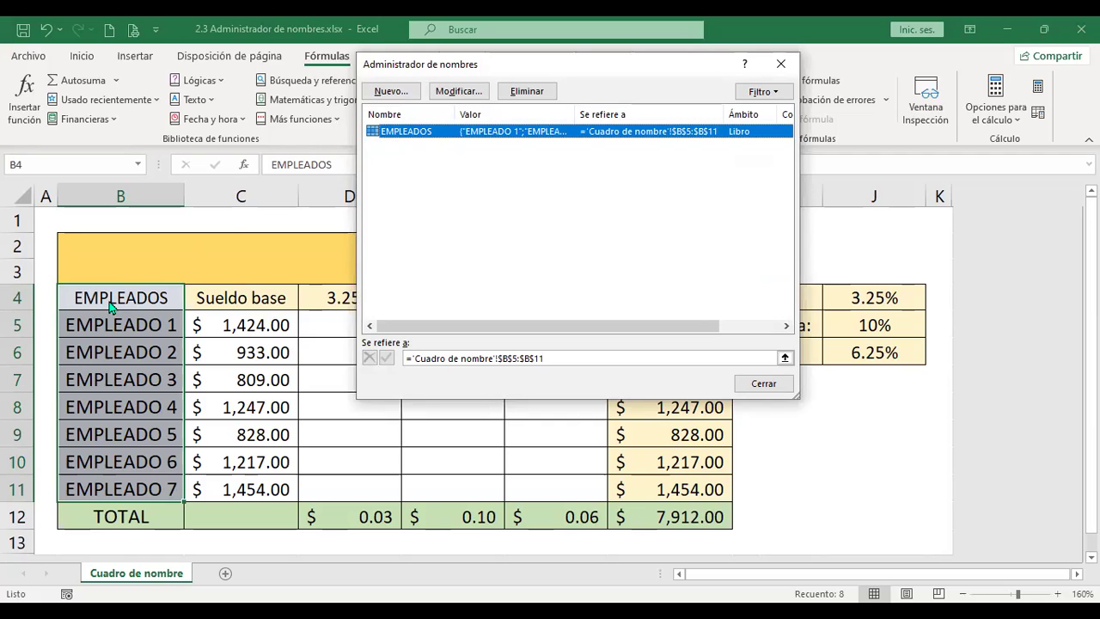
click(778, 383)
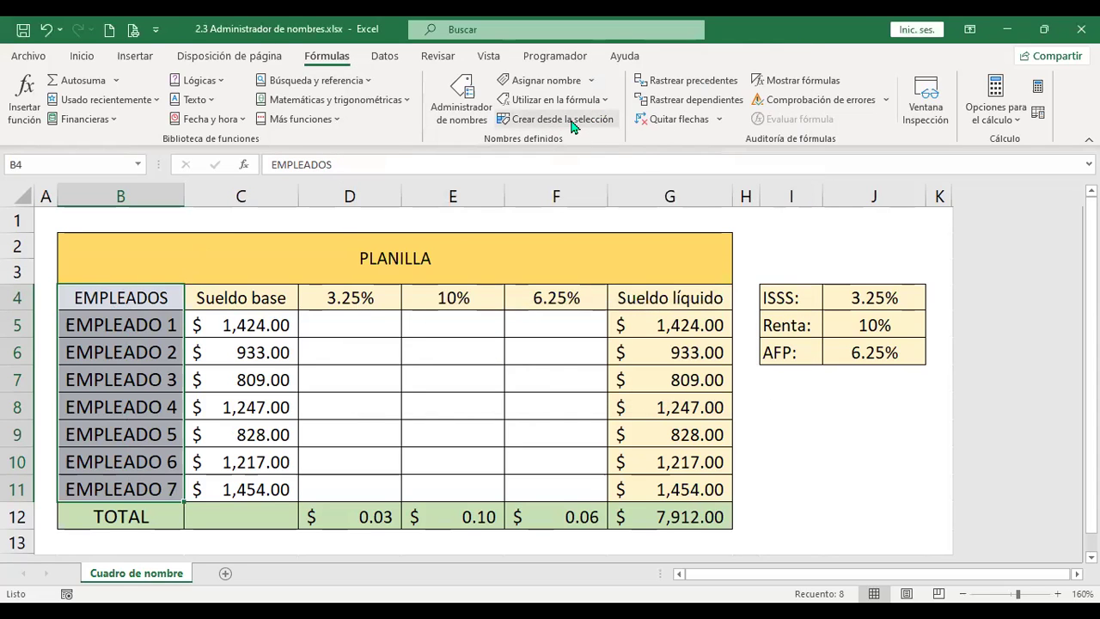
click(567, 121)
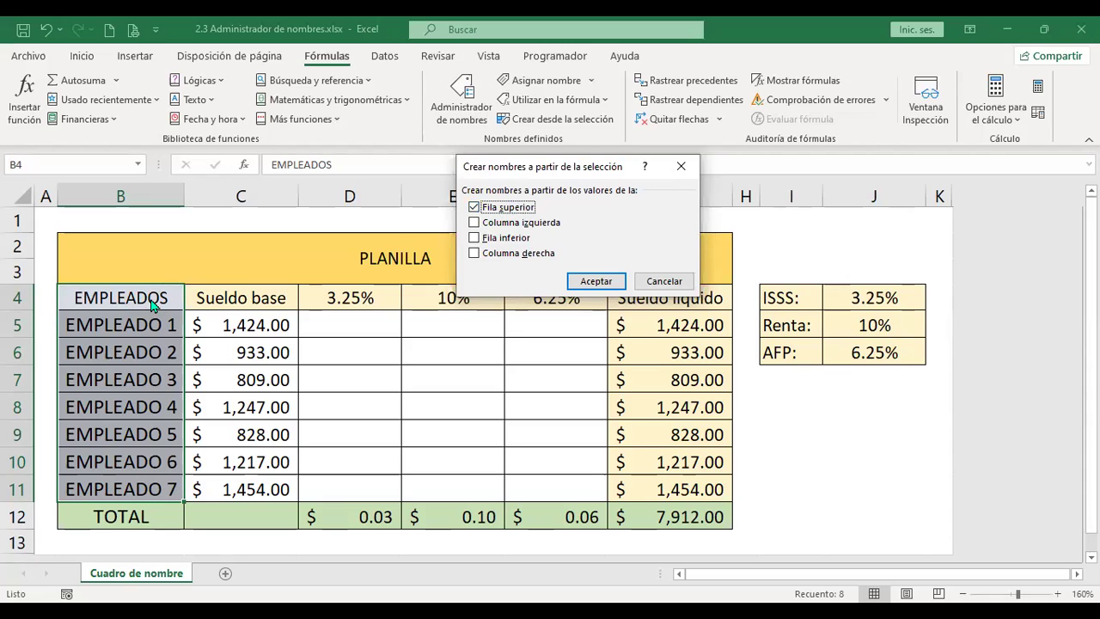
click(662, 281)
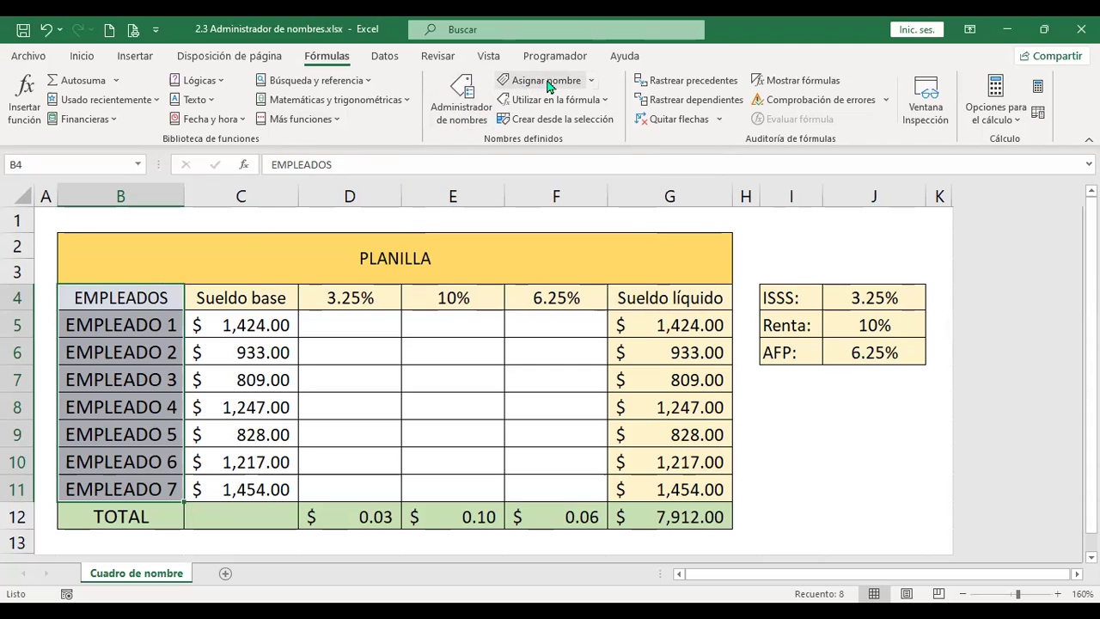
Review the new-name dialog, the Define Name command and the Name Box as alternative ways of naming B4:B11, without creating a name
click(460, 114)
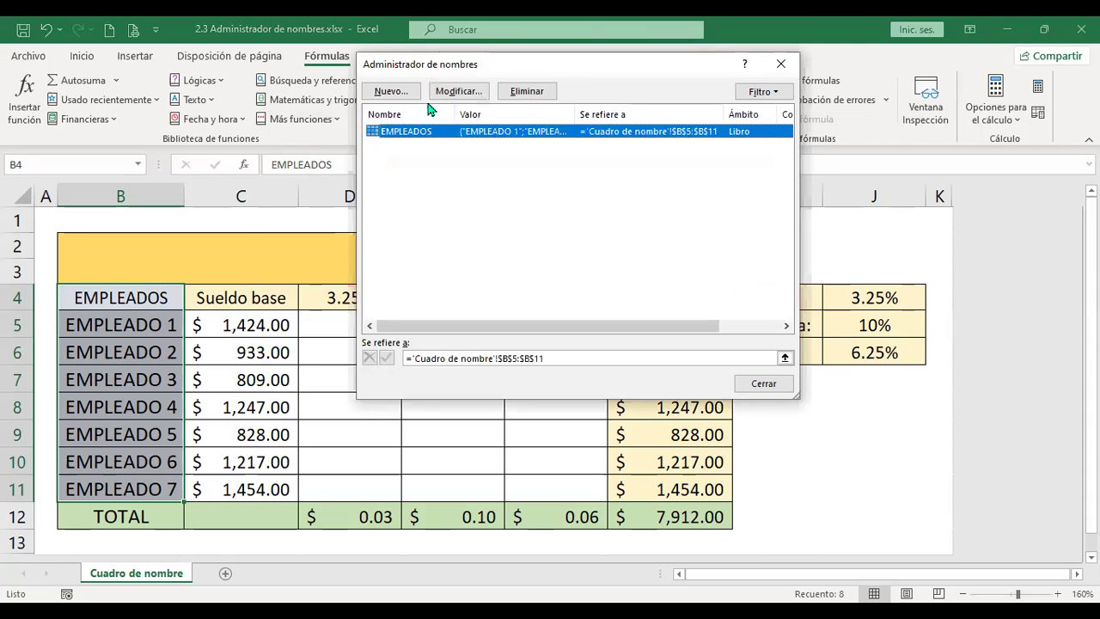
click(391, 91)
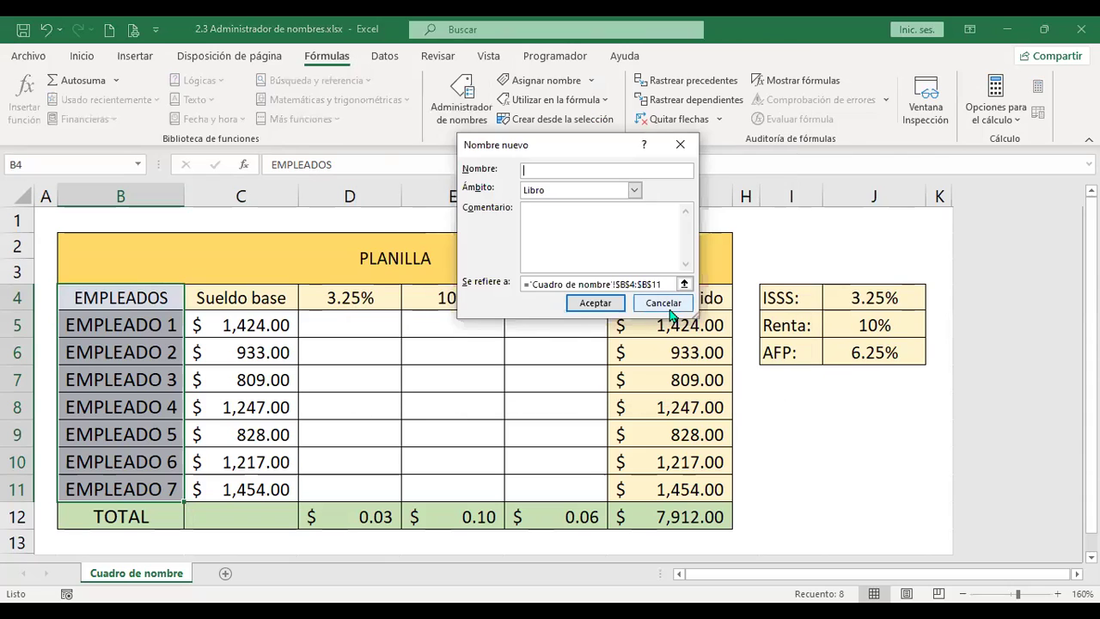
click(595, 302)
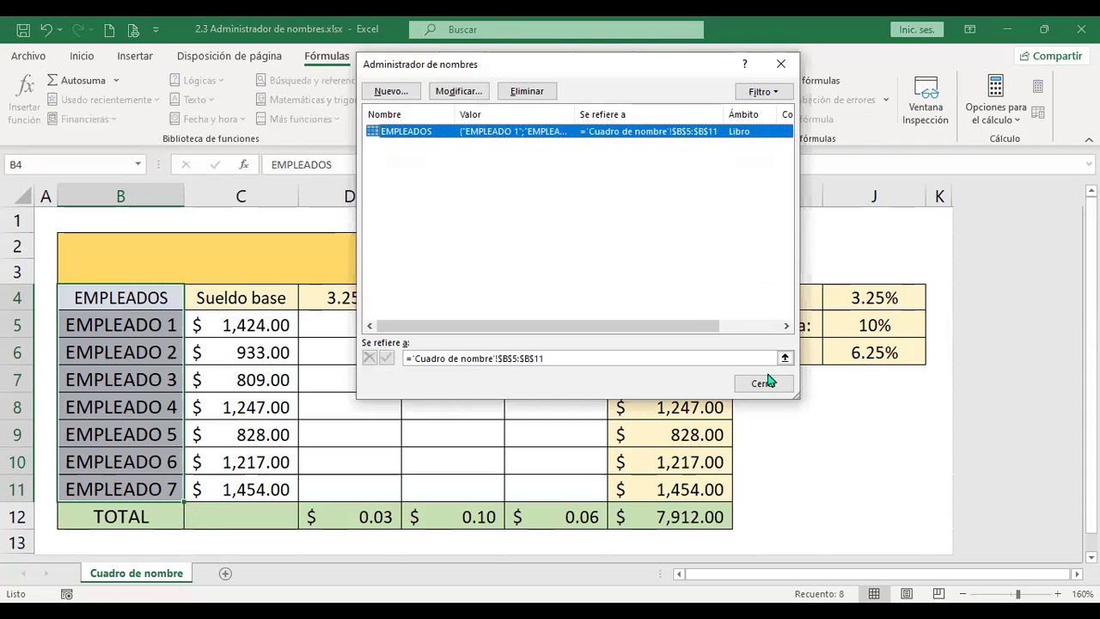
click(765, 383)
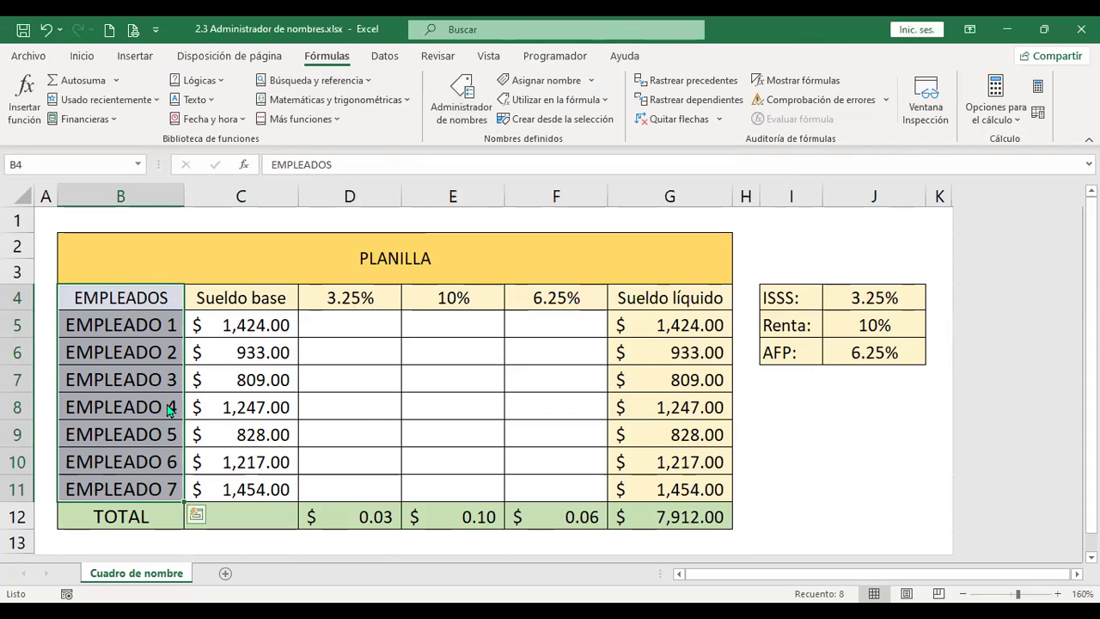
right_click(169, 411)
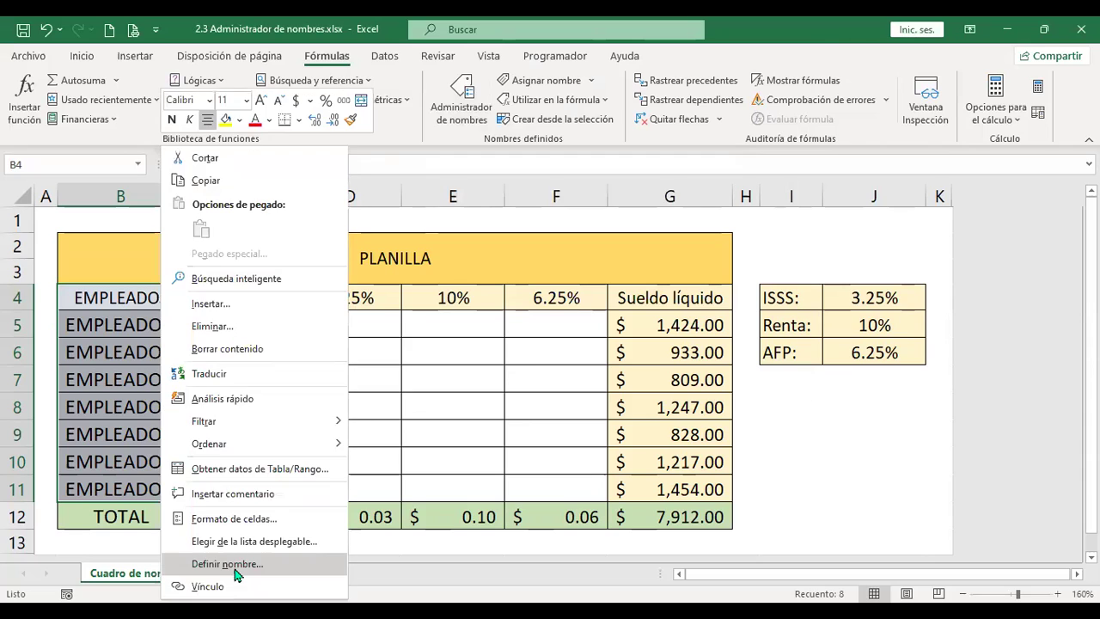
click(62, 161)
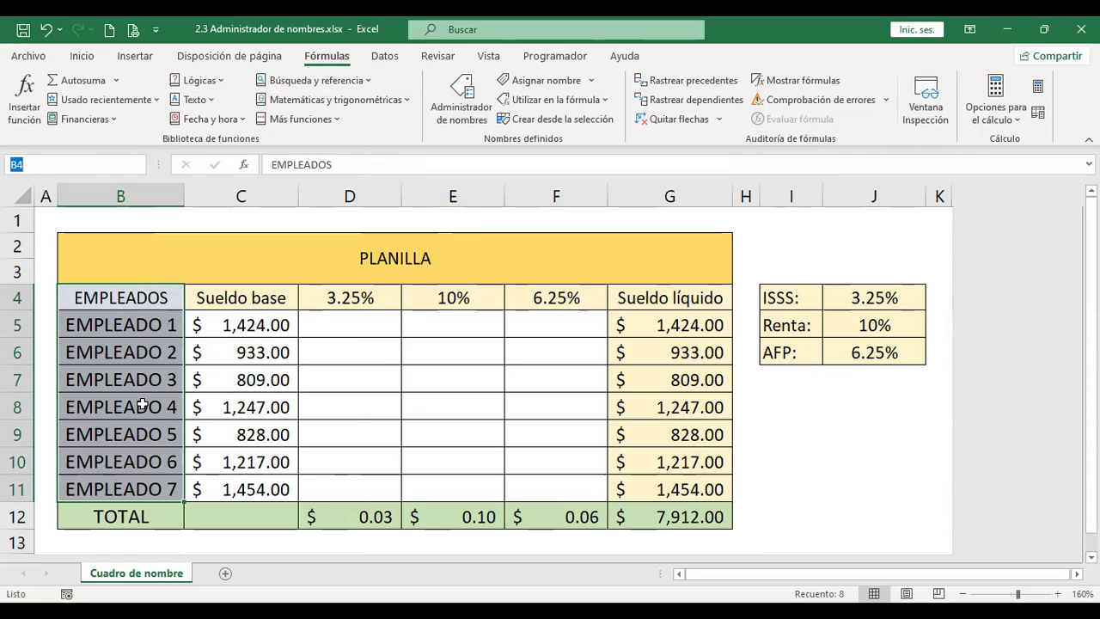
Examine the value, range and scope of EMPLEADOS in the Name Manager, adjusting the Valor column width, and close it
click(472, 123)
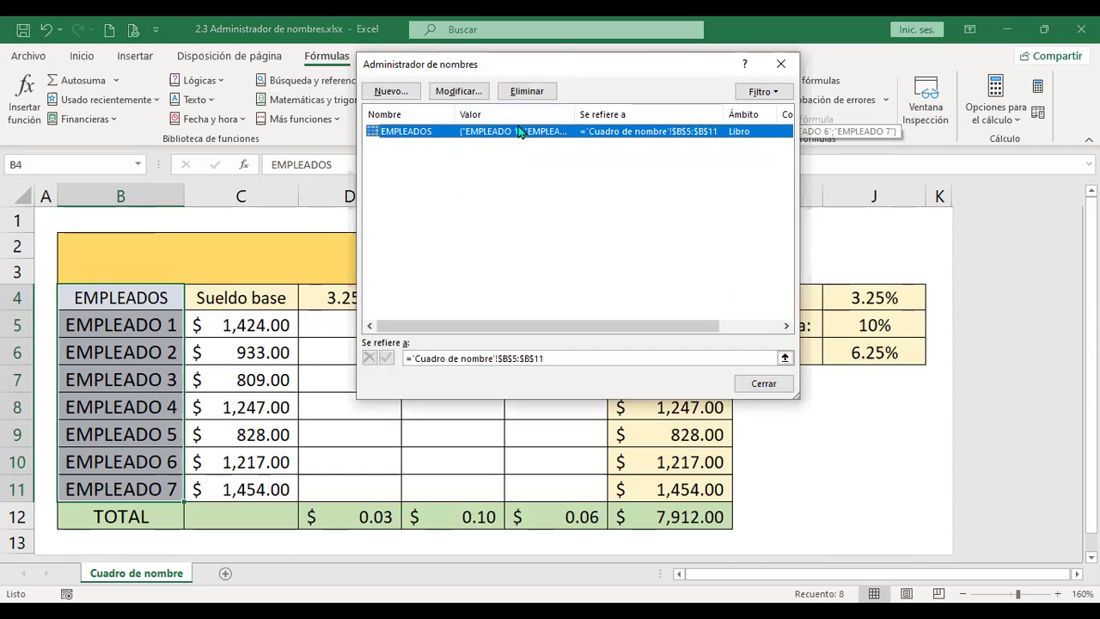
drag(576, 114, 602, 120)
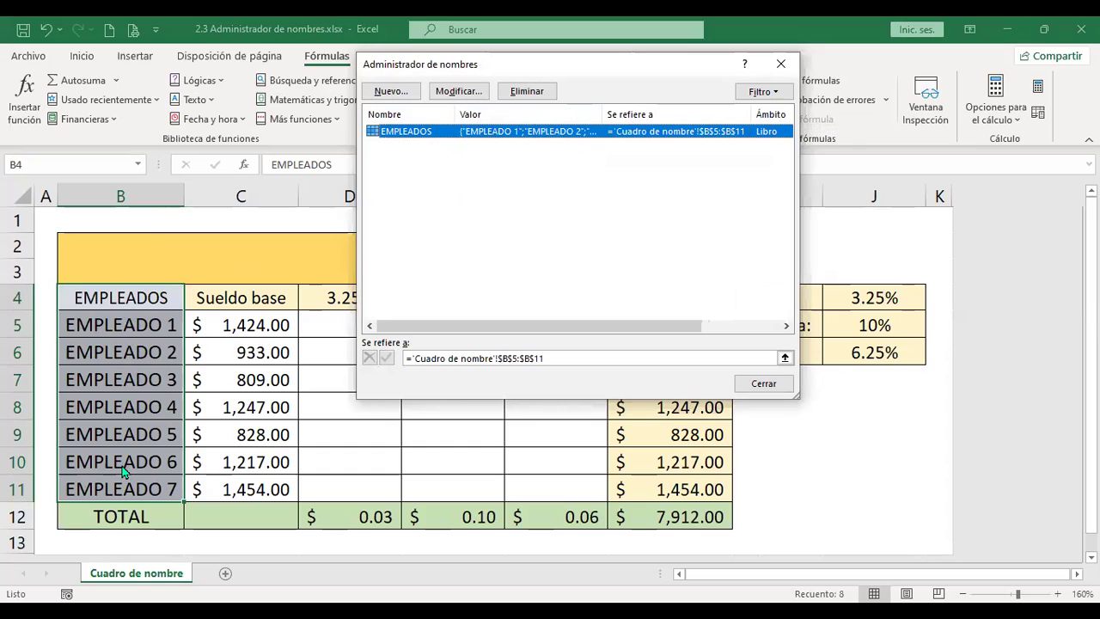
drag(603, 114, 584, 109)
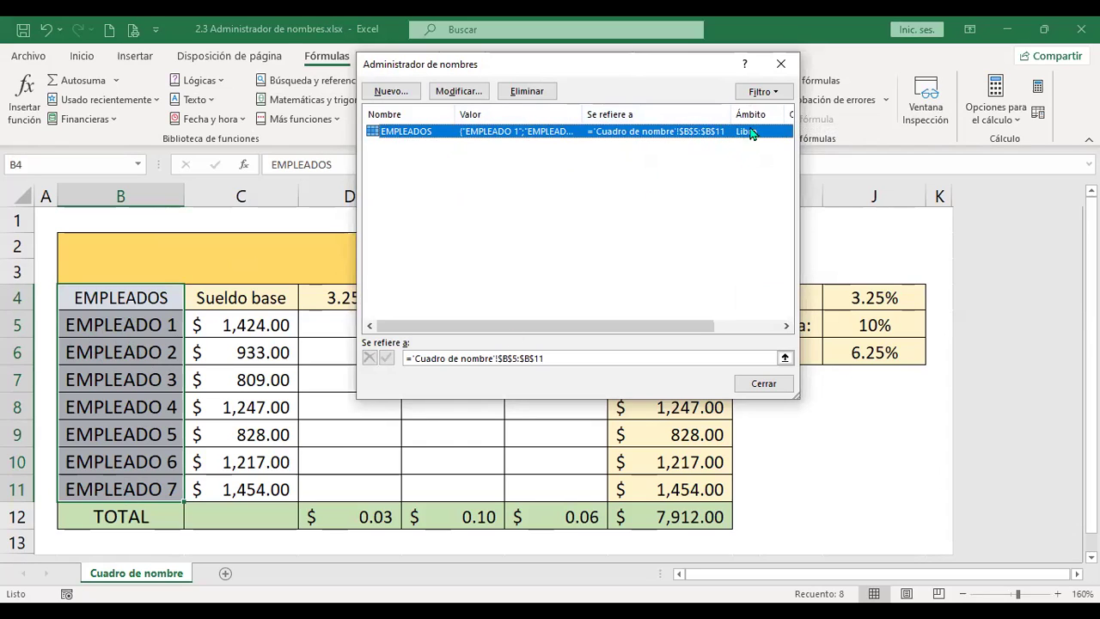
click(763, 385)
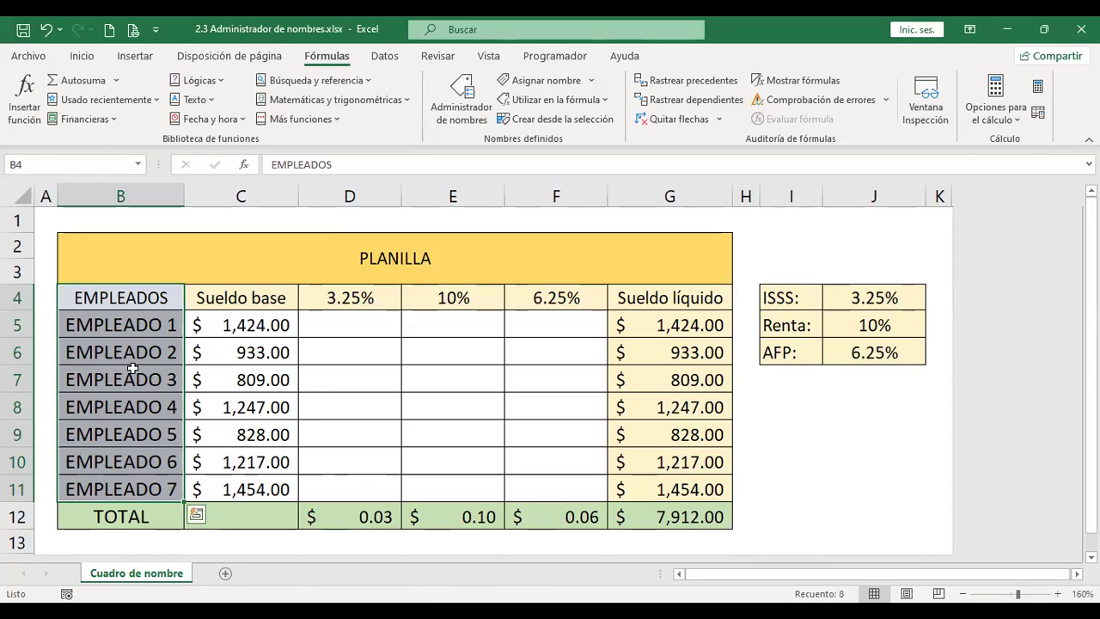
Delete the EMPLEADOS name in the Name Manager, confirm the deletion and close the manager
click(461, 120)
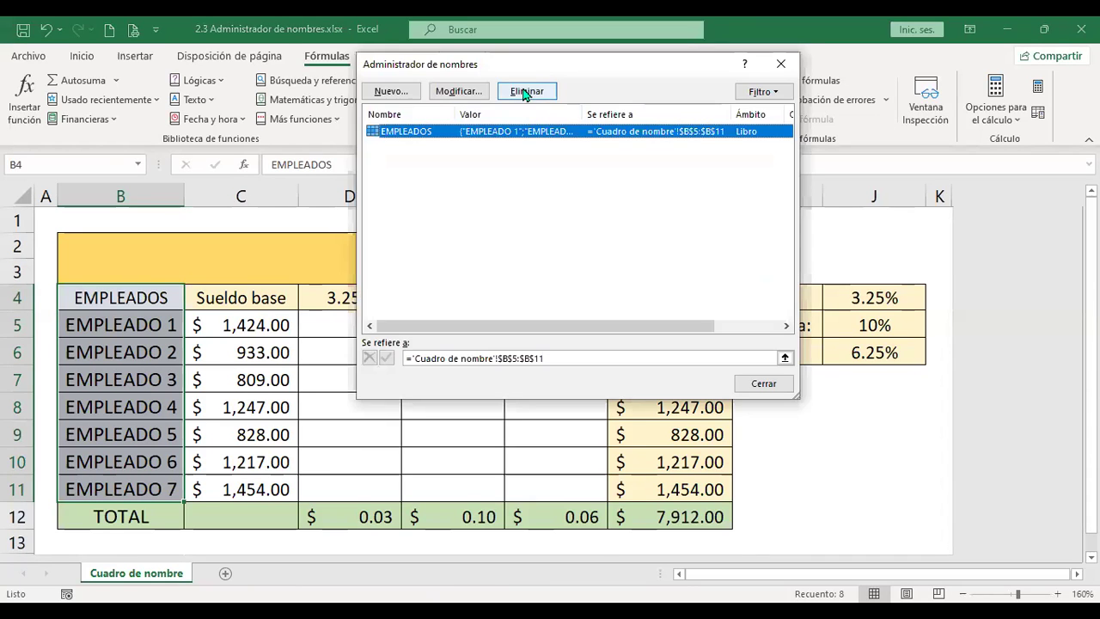
click(526, 93)
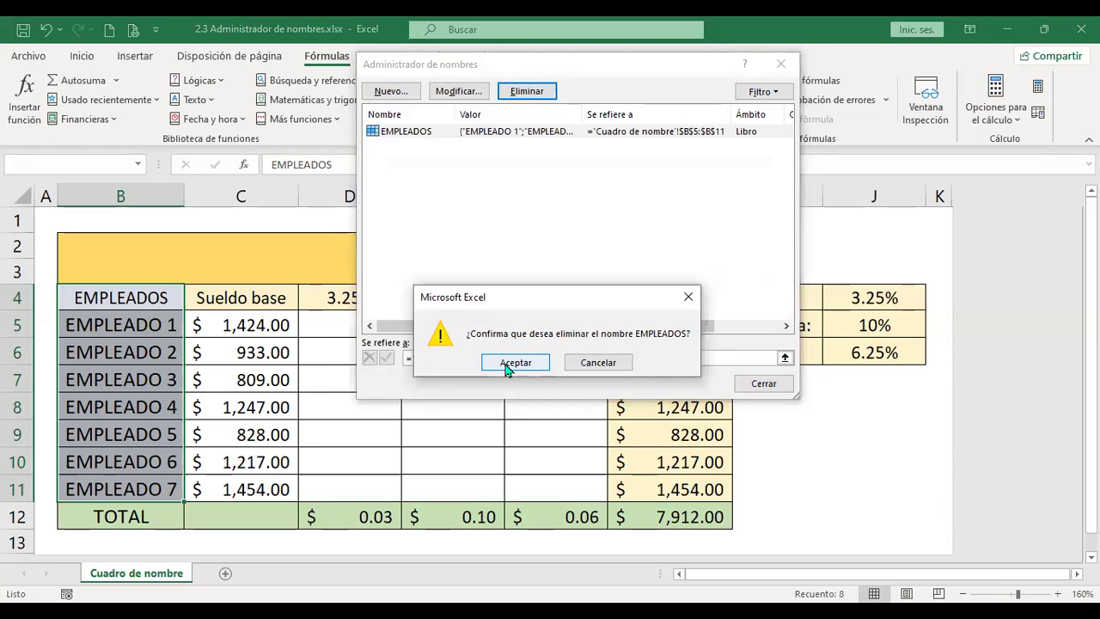
click(515, 362)
click(762, 384)
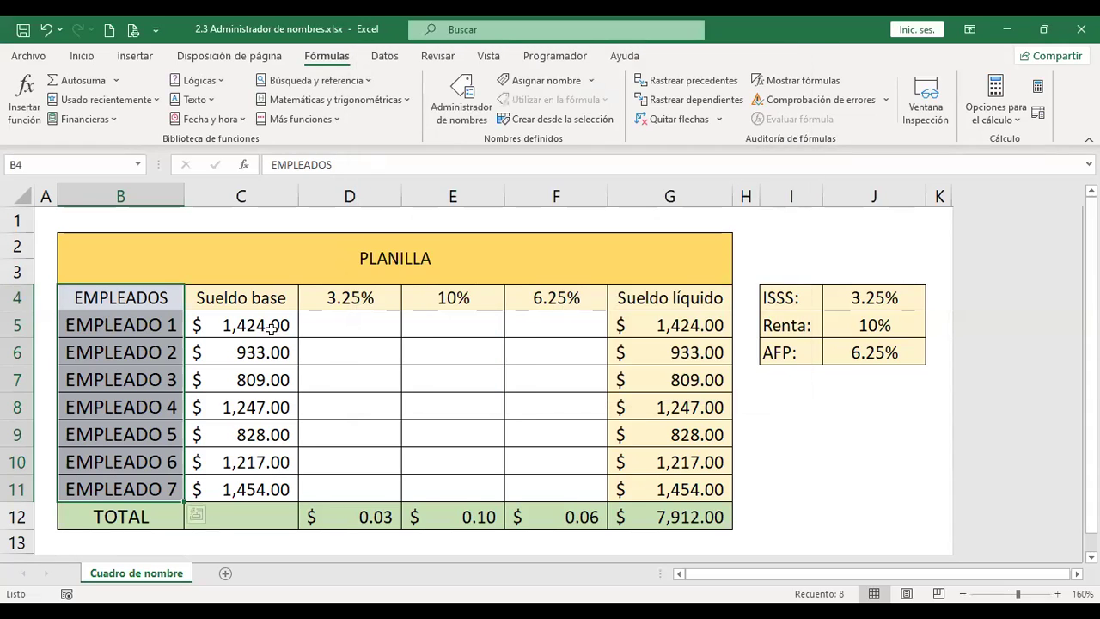
click(345, 317)
Create names from the selection B4:C11 using only the top row, and check them in the Name Box list
drag(129, 298, 246, 488)
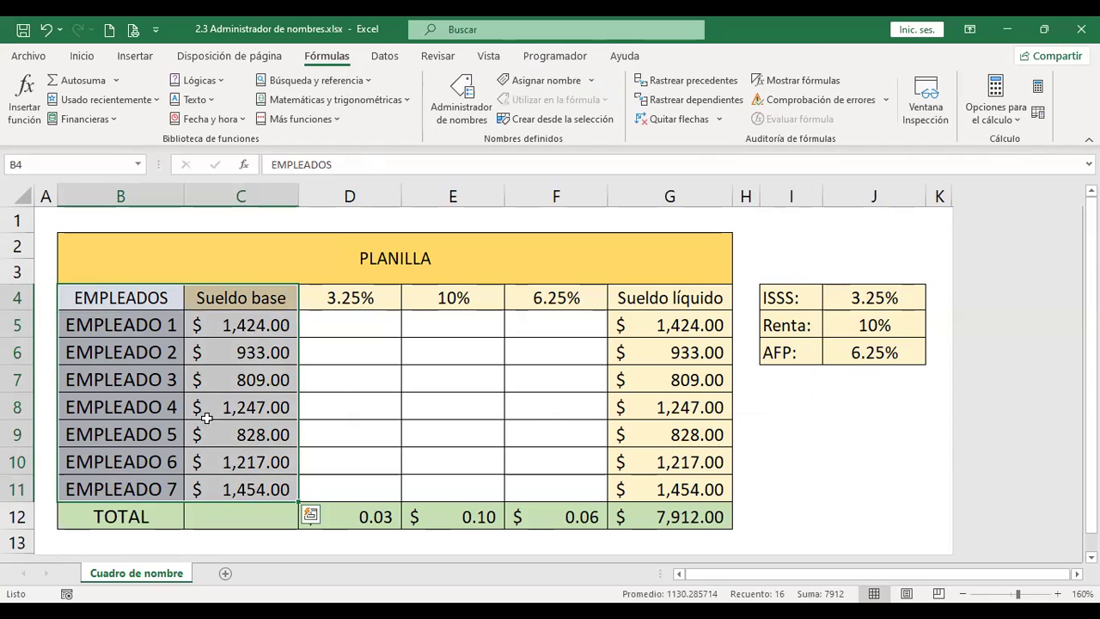
click(560, 120)
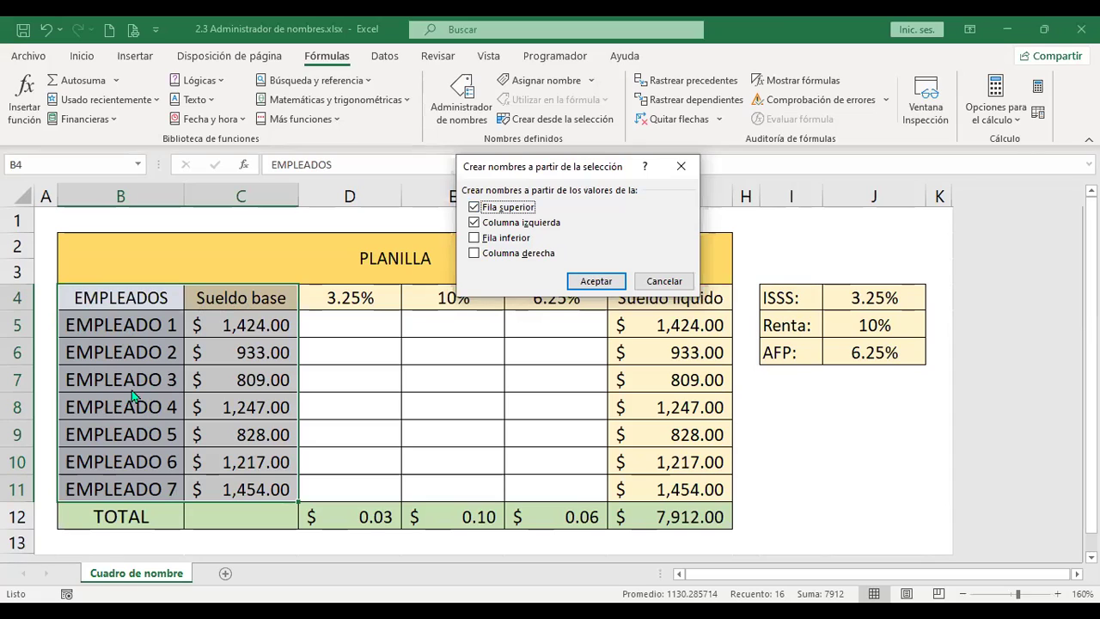
click(473, 223)
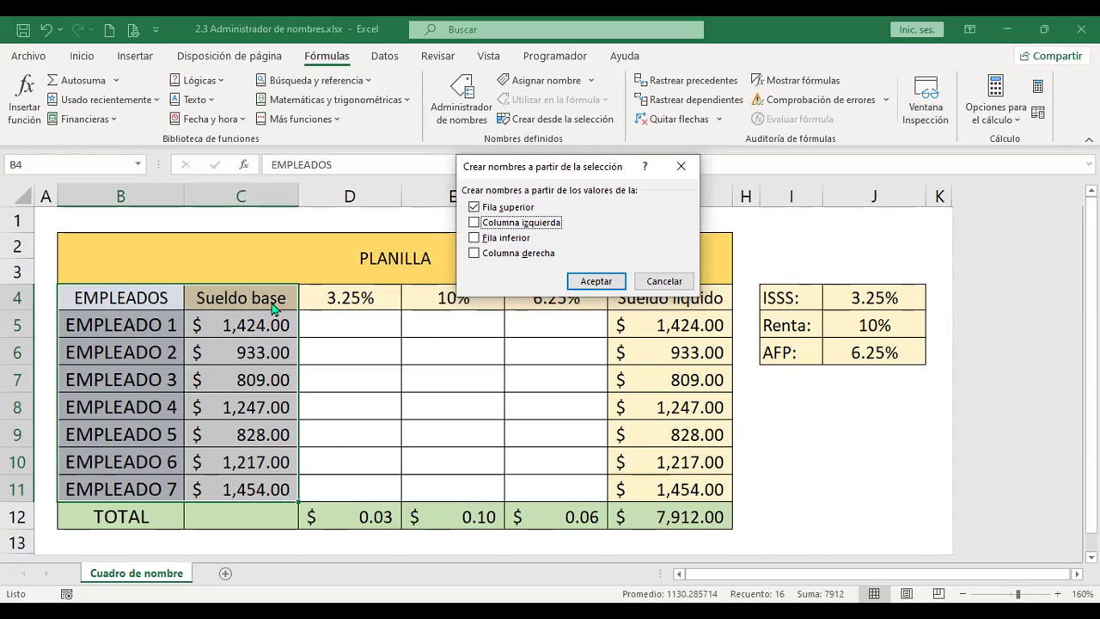
click(599, 282)
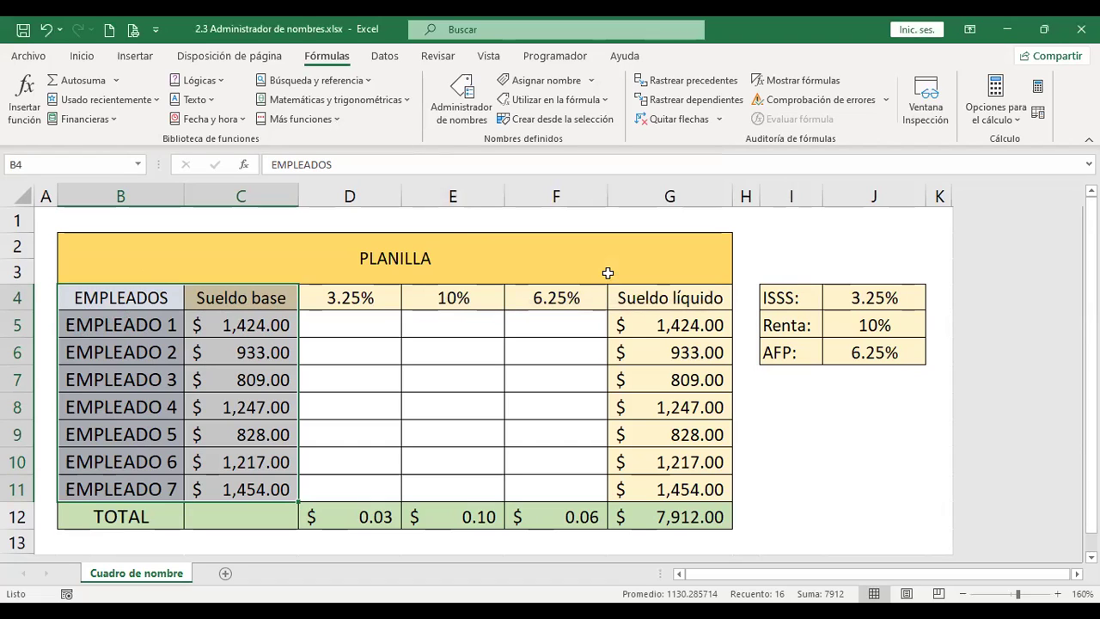
click(138, 166)
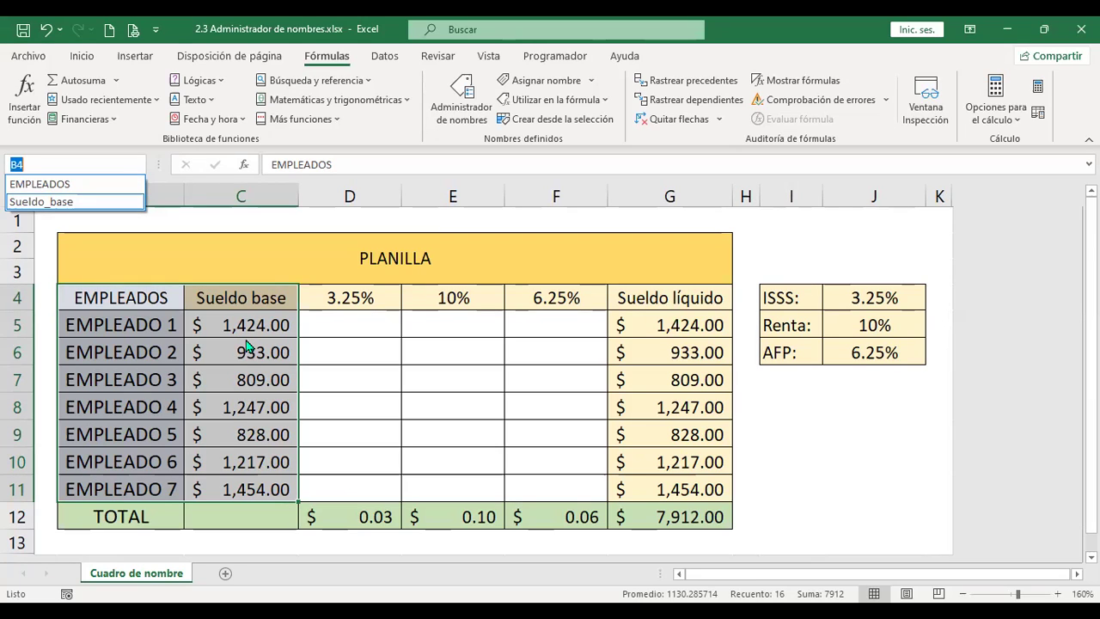
key(Escape)
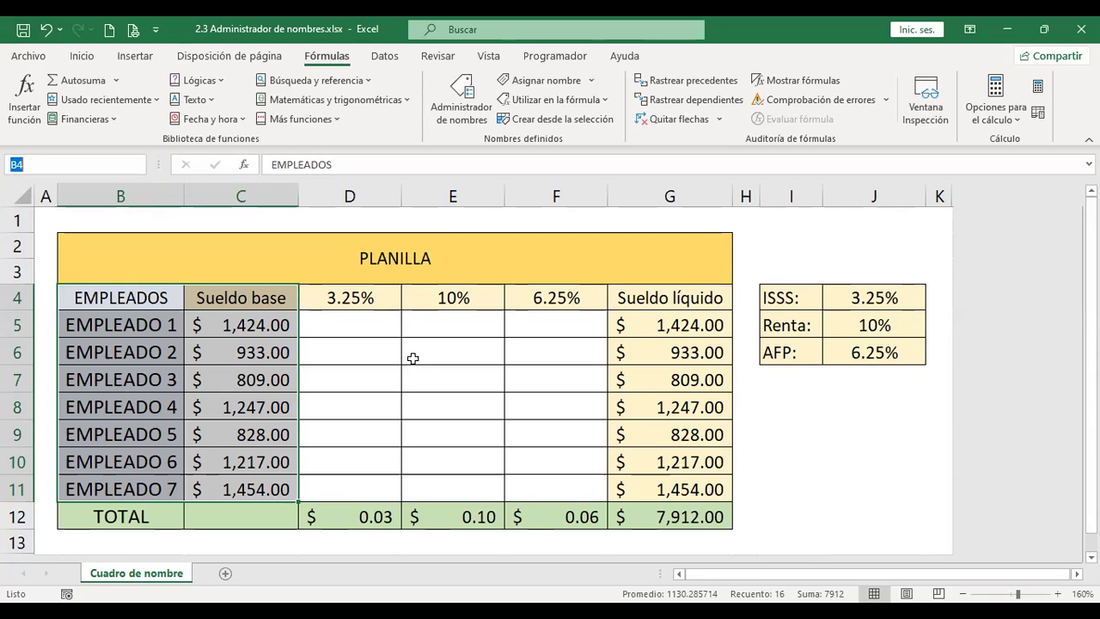
click(221, 297)
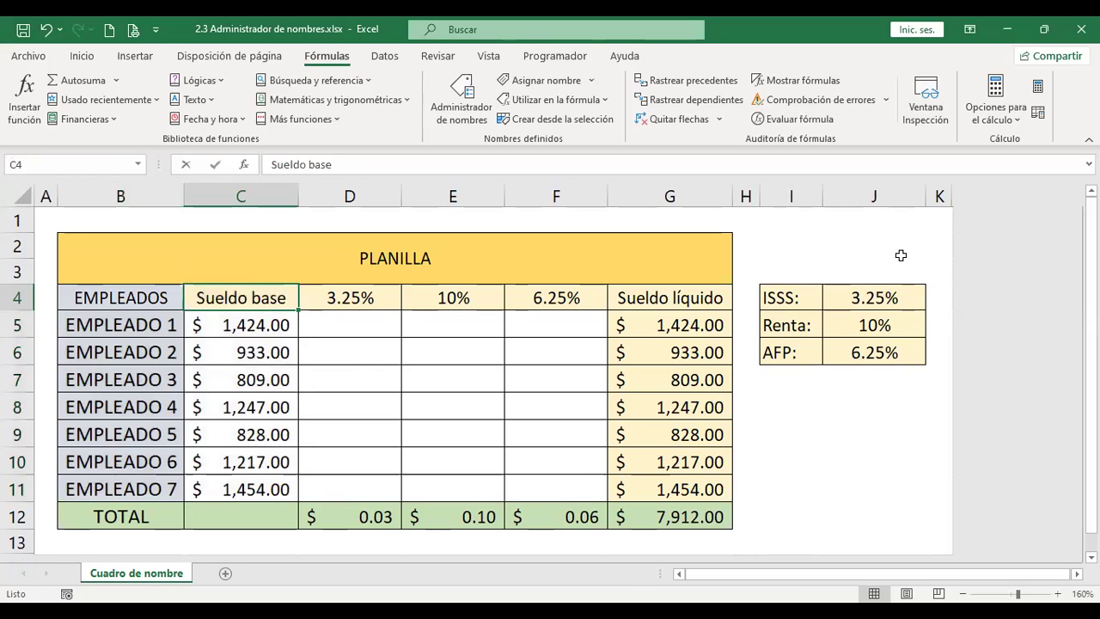
key(F2)
key(Left)
key(Left)
key(Left)
key(Left)
key(Left)
key(Delete)
key(Delete)
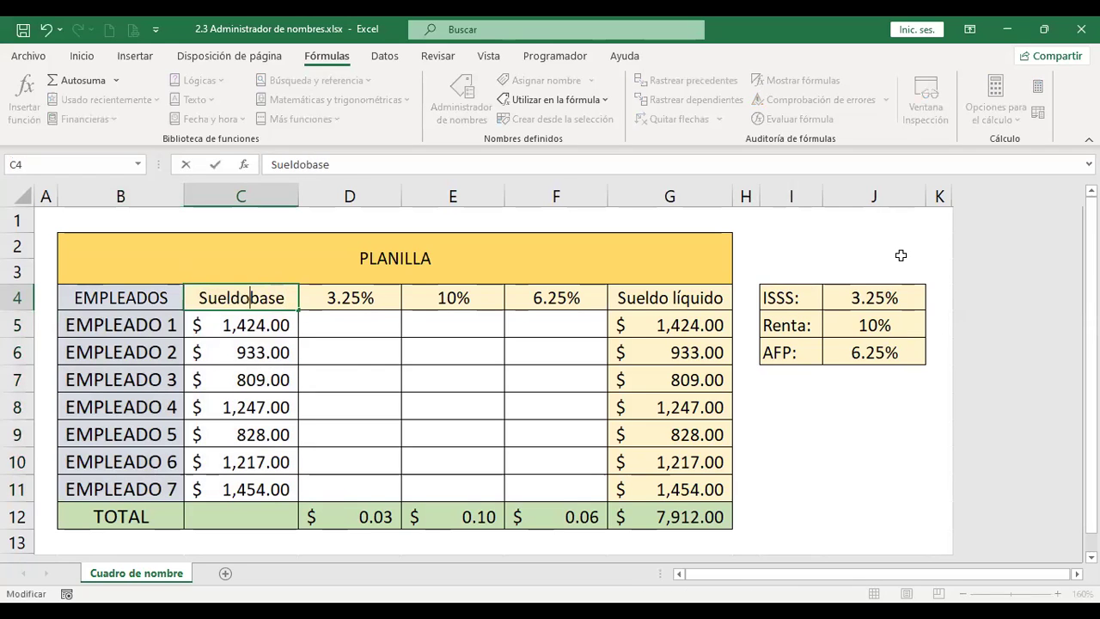
text(B)
key(Escape)
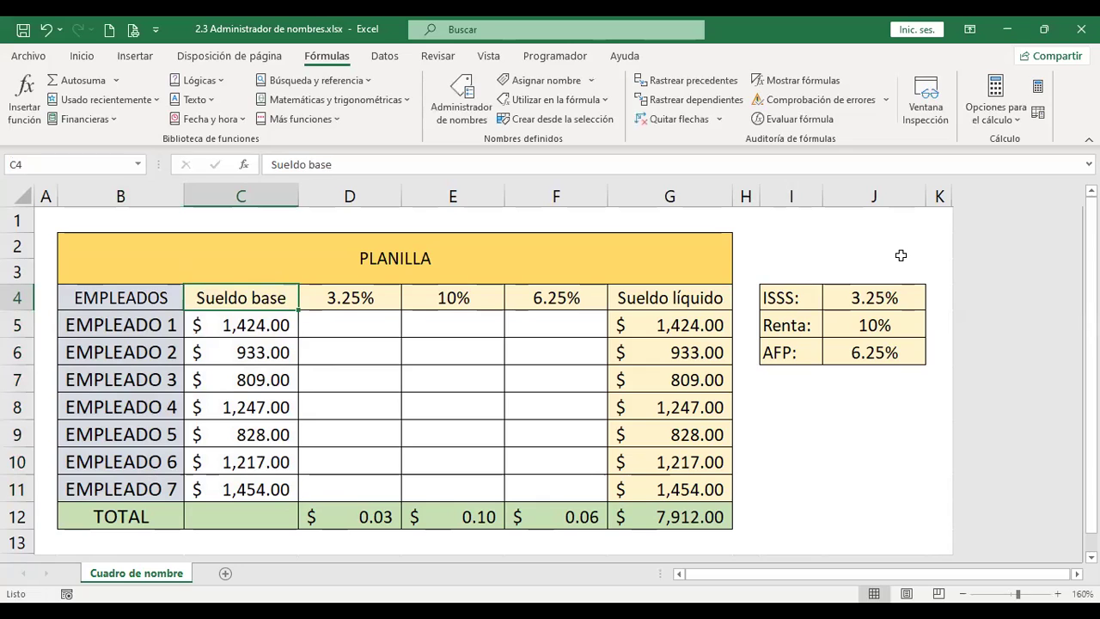
Review the names available for formulas, the create-from-selection options for B4:C11 and the Name Manager entries, without changing anything
click(350, 320)
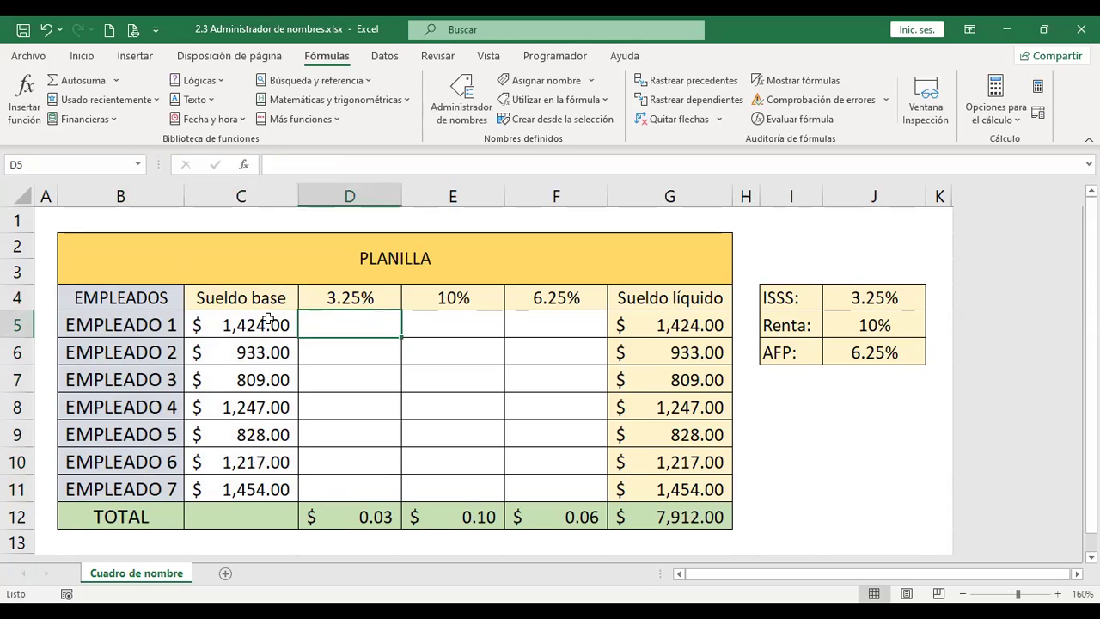
drag(152, 299, 263, 488)
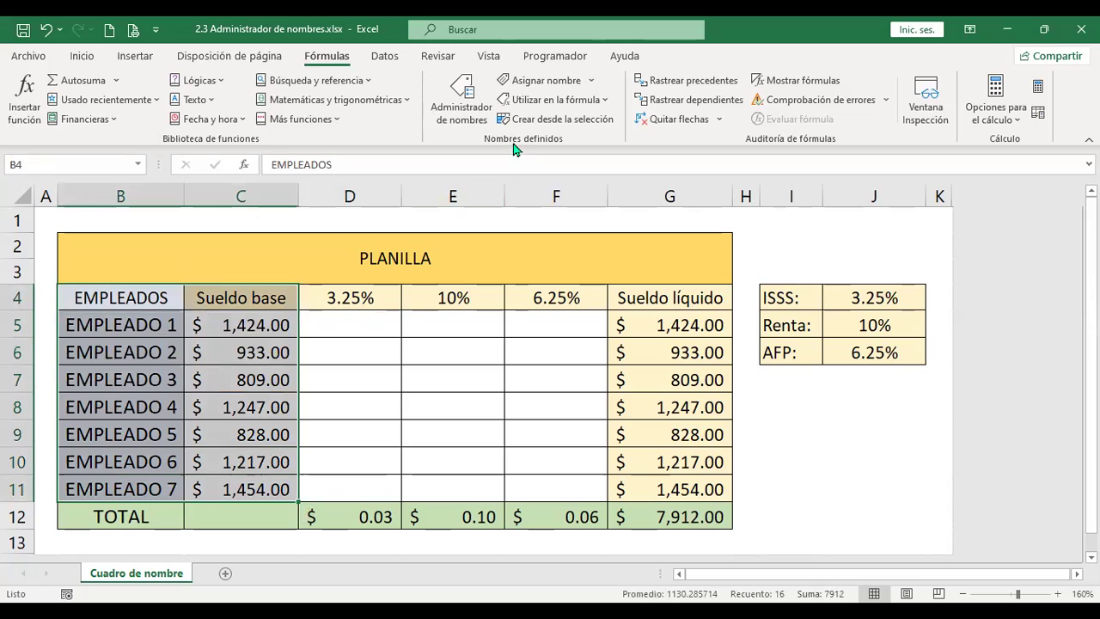
click(555, 99)
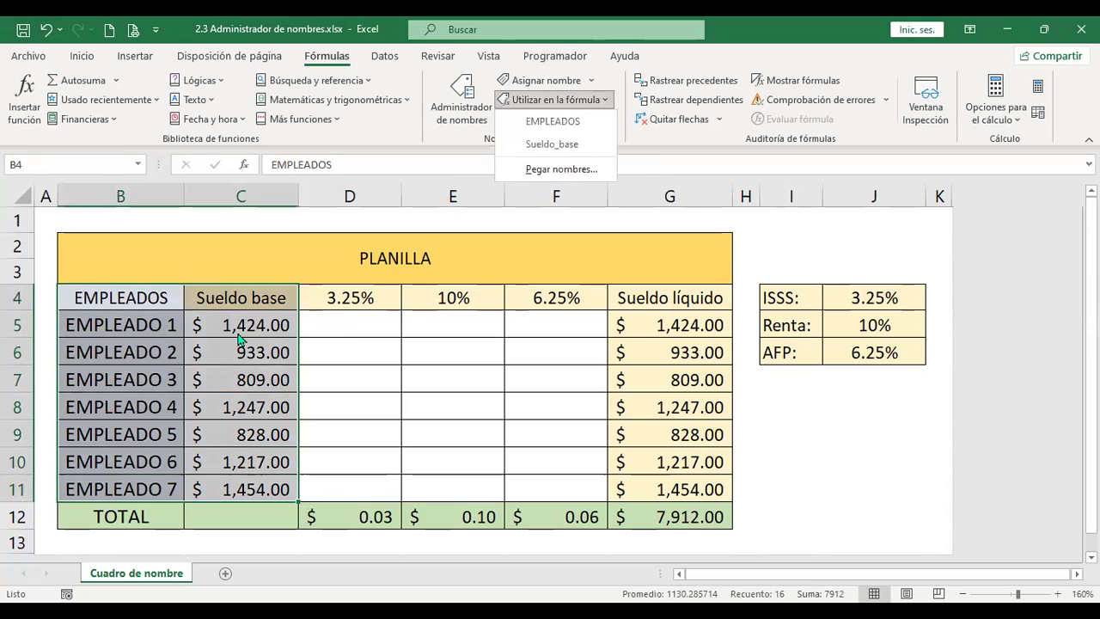
key(Escape)
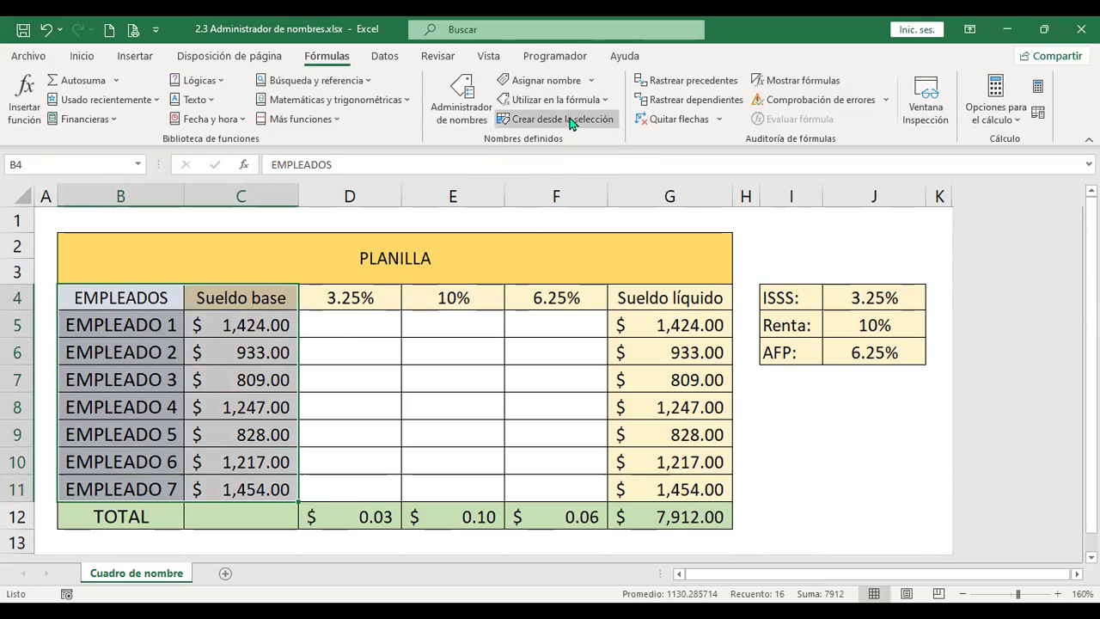
click(571, 119)
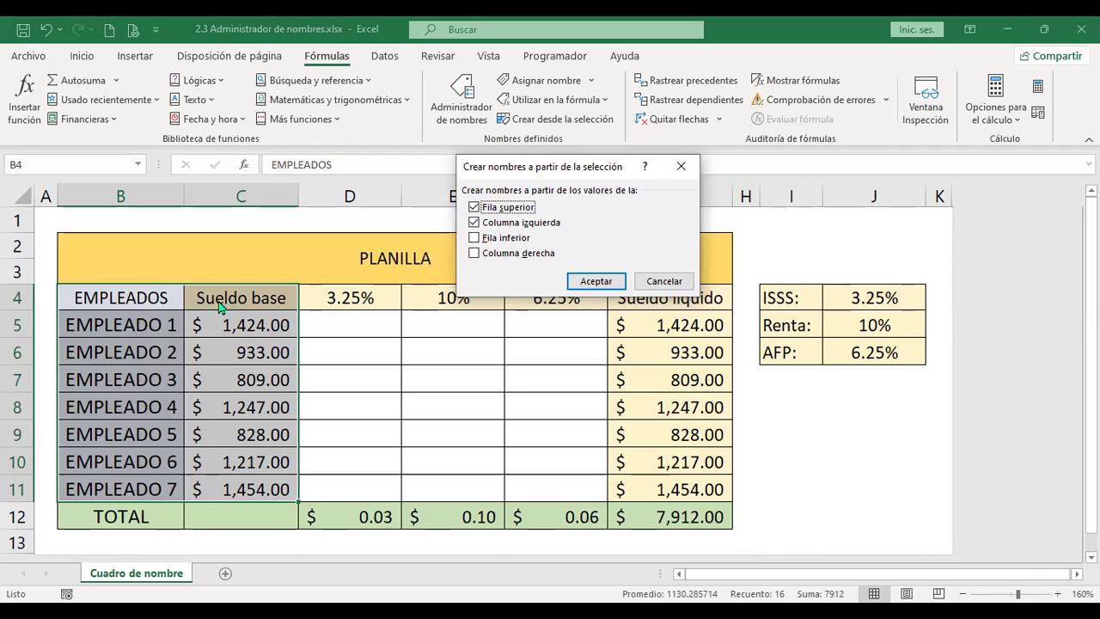
click(665, 281)
click(463, 105)
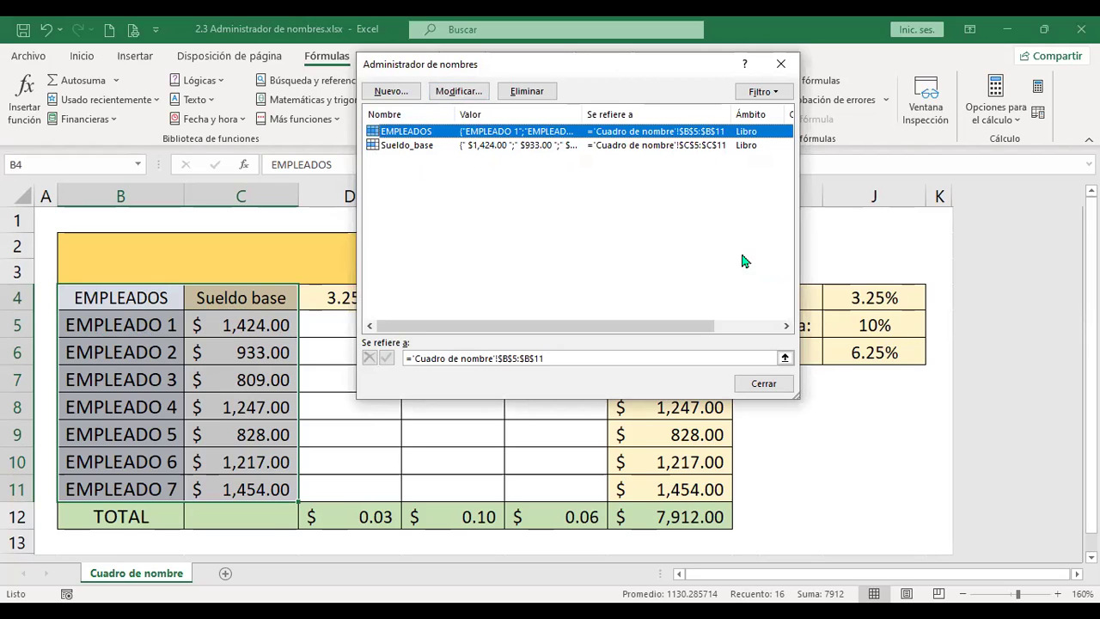
click(765, 385)
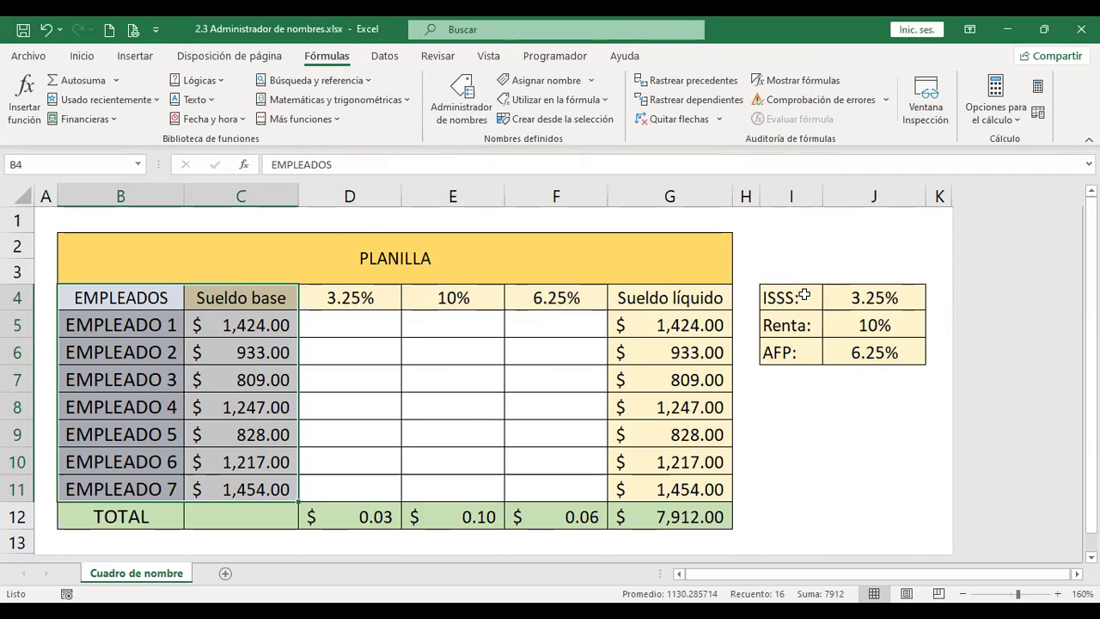
drag(804, 296, 815, 352)
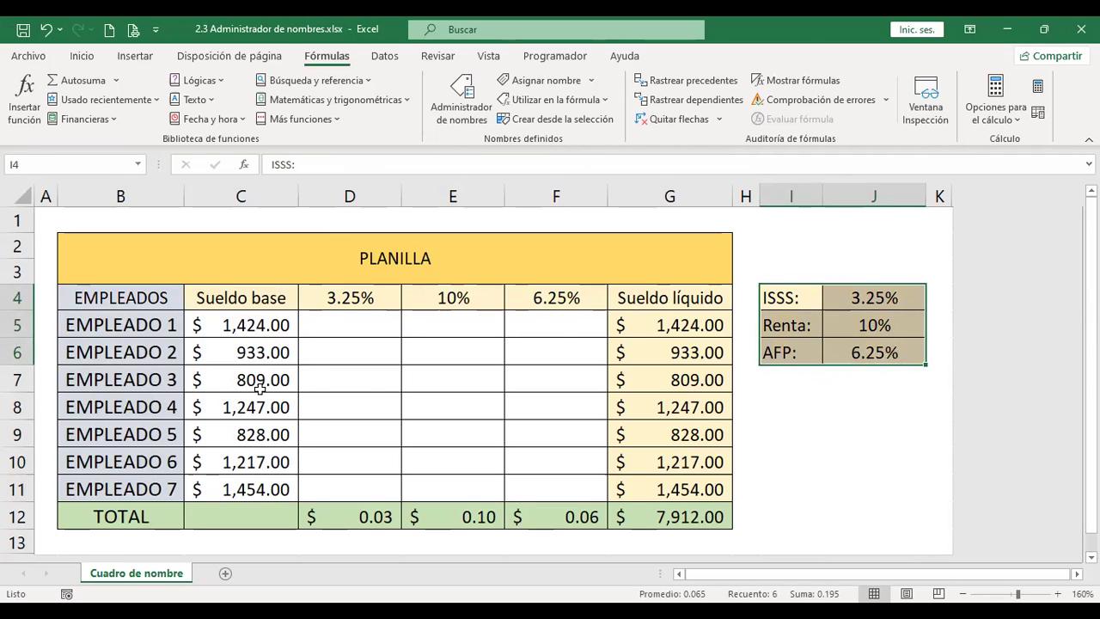
Total the base salaries in C12 with the formula +SUMA(Sueldo_base), using the defined name as the range
click(374, 388)
scroll(374, 388, down, 1)
click(263, 441)
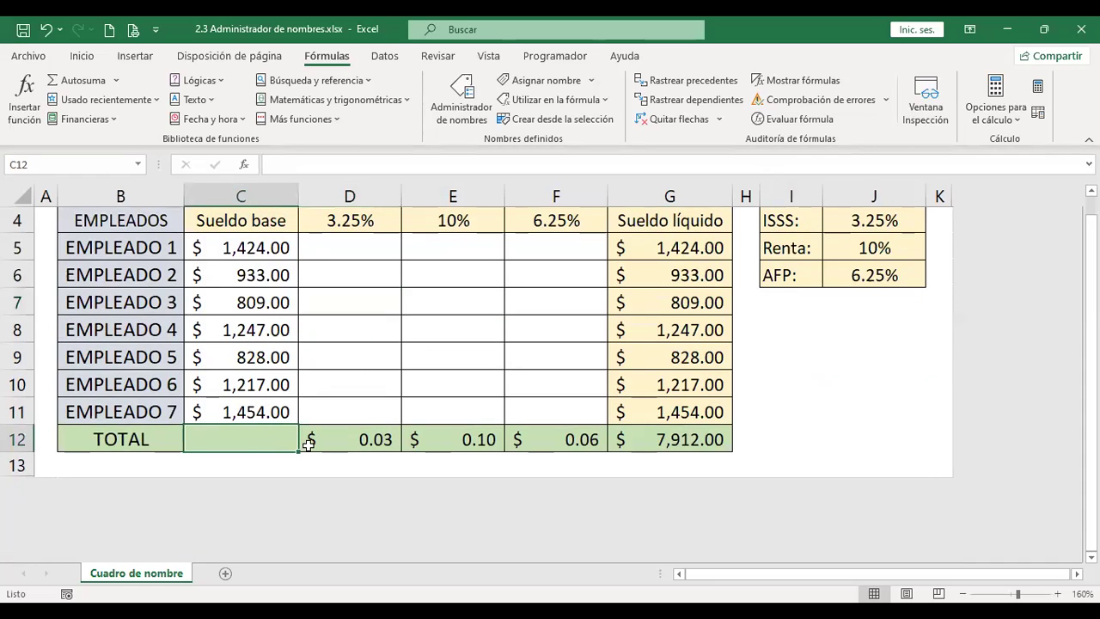
text(+)
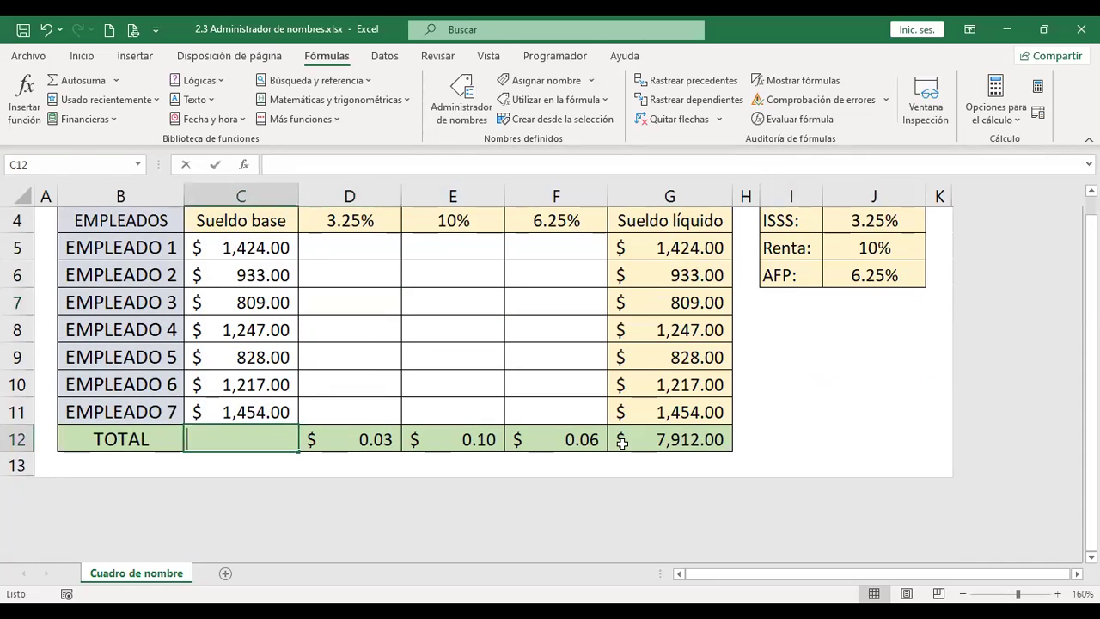
text(sum)
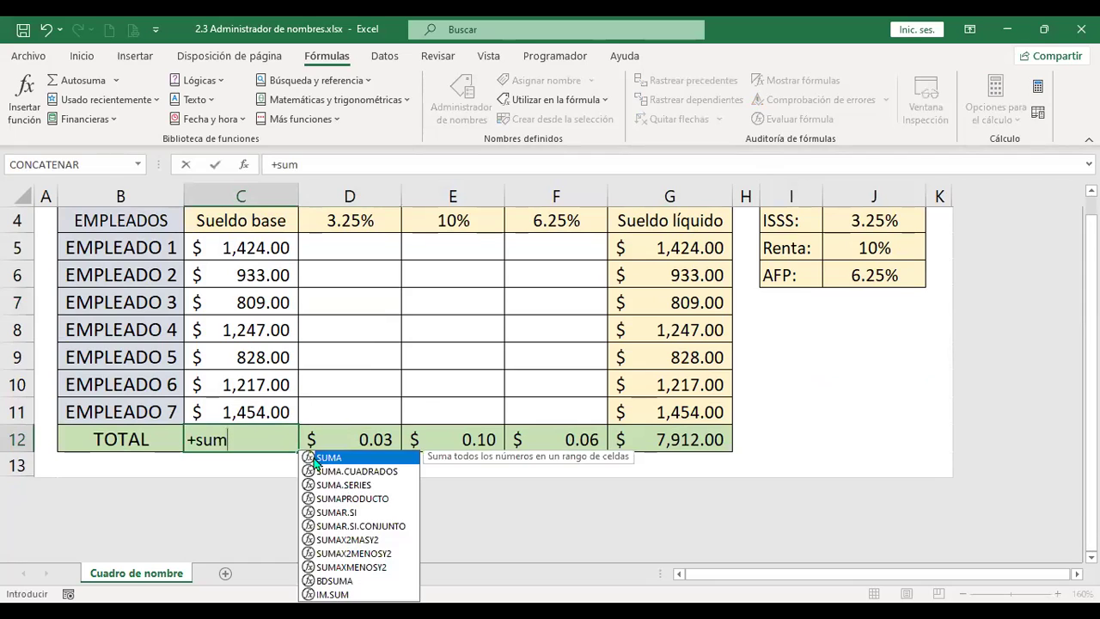
double_click(321, 458)
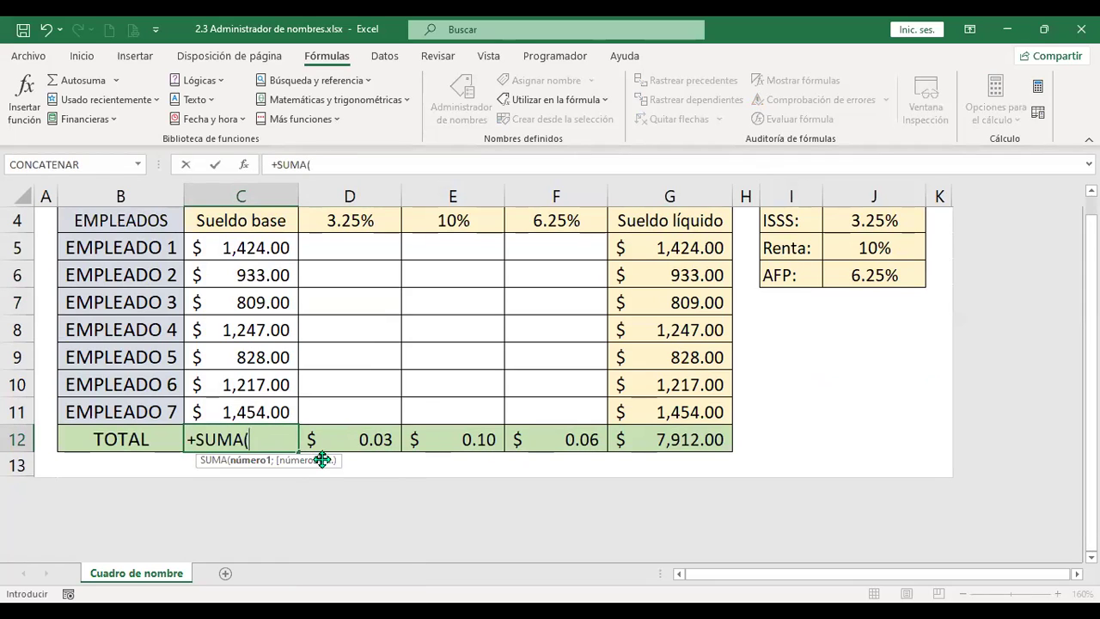
text(suel)
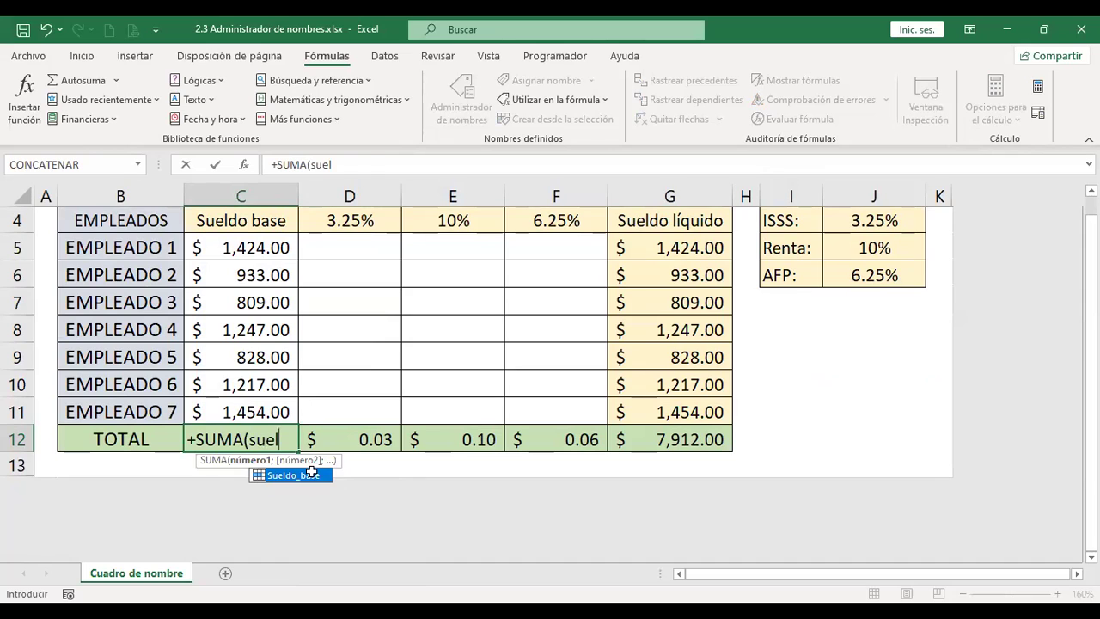
double_click(313, 478)
key(ctrl+Return)
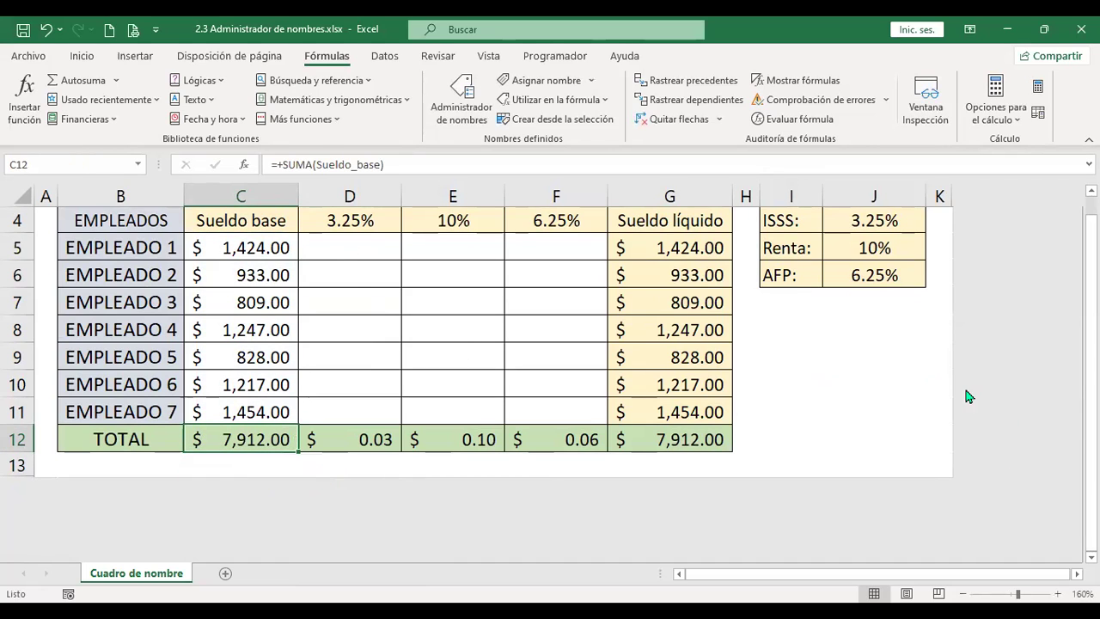
scroll(906, 354, up, 1)
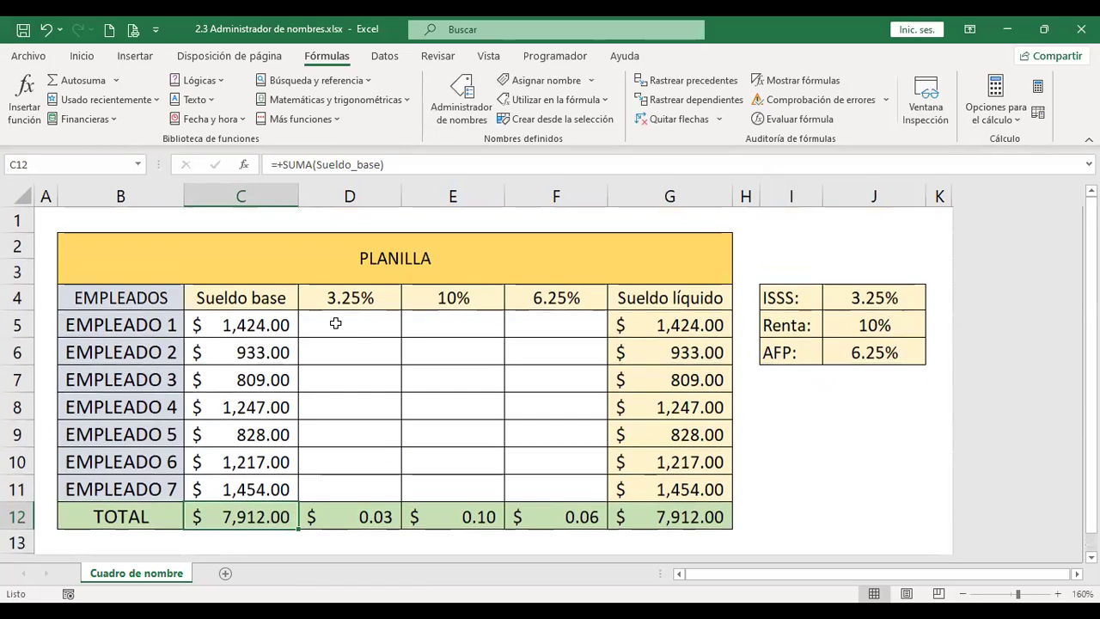
click(335, 324)
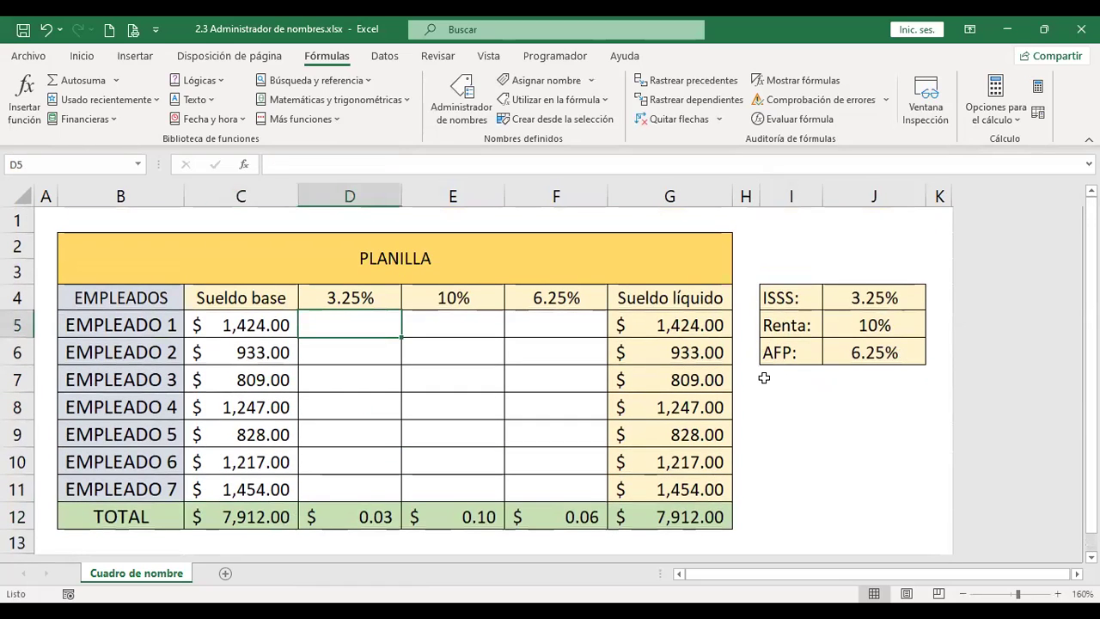
text(+)
key(Left)
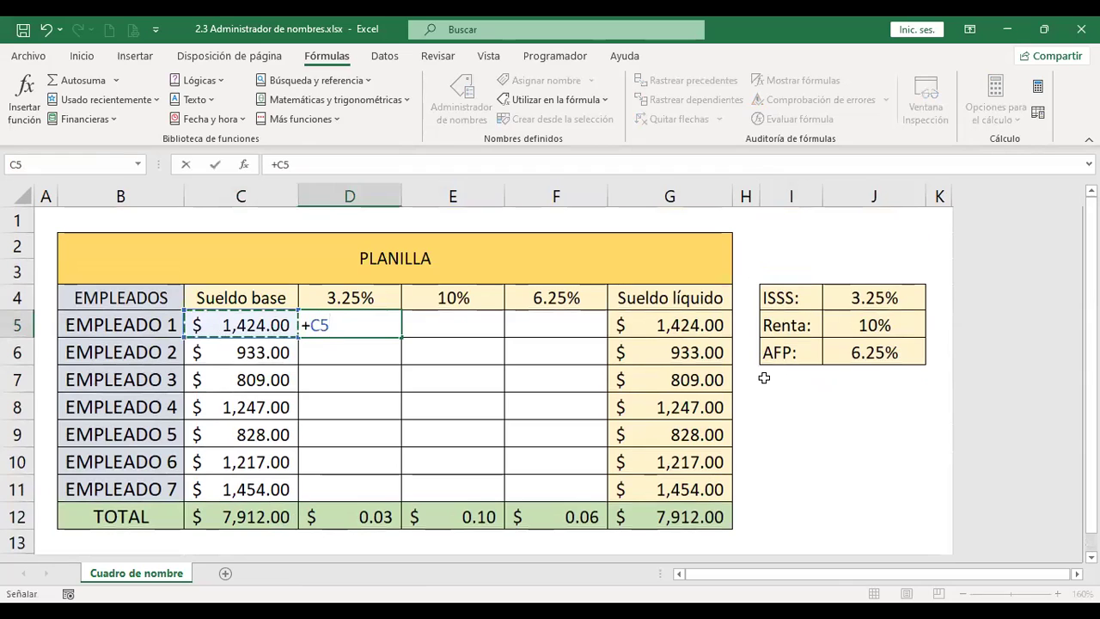
text(*)
key(Up)
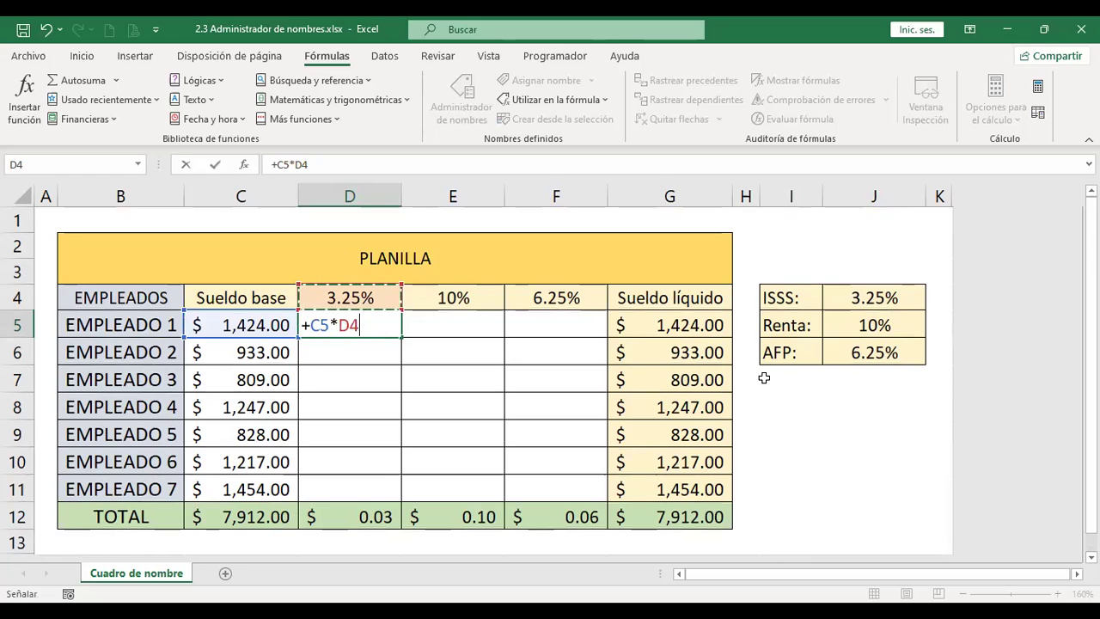
click(885, 299)
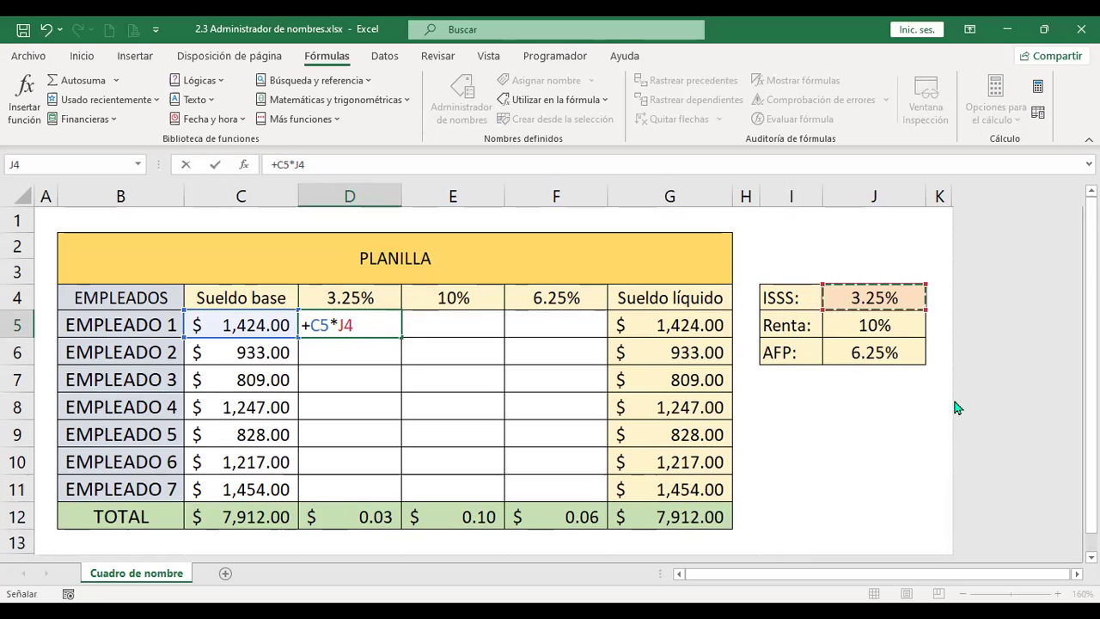
key(Escape)
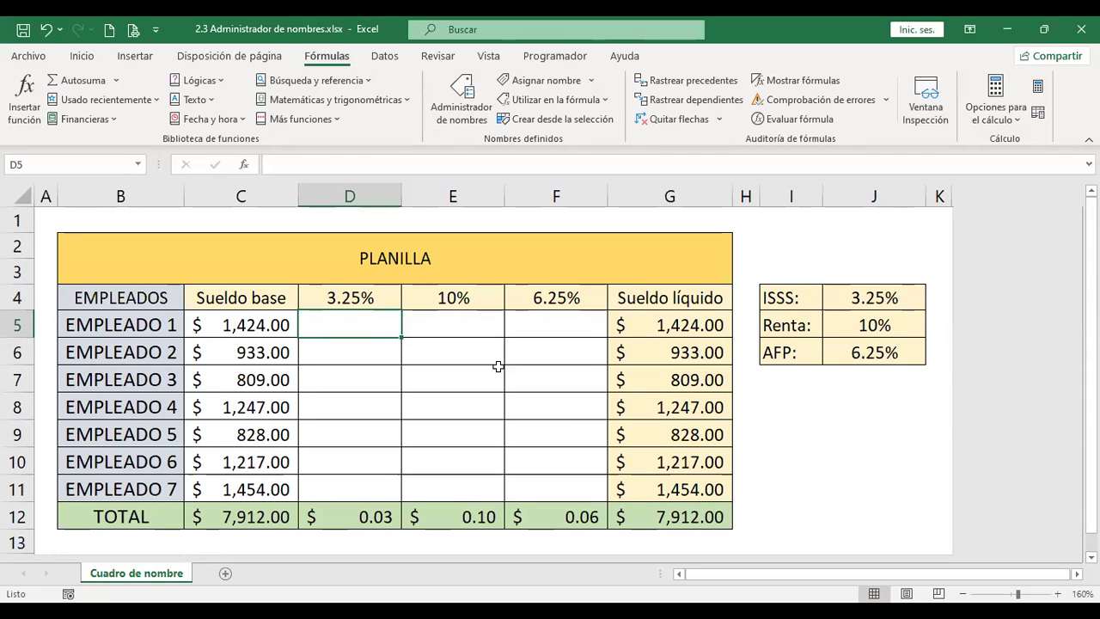
text(+)
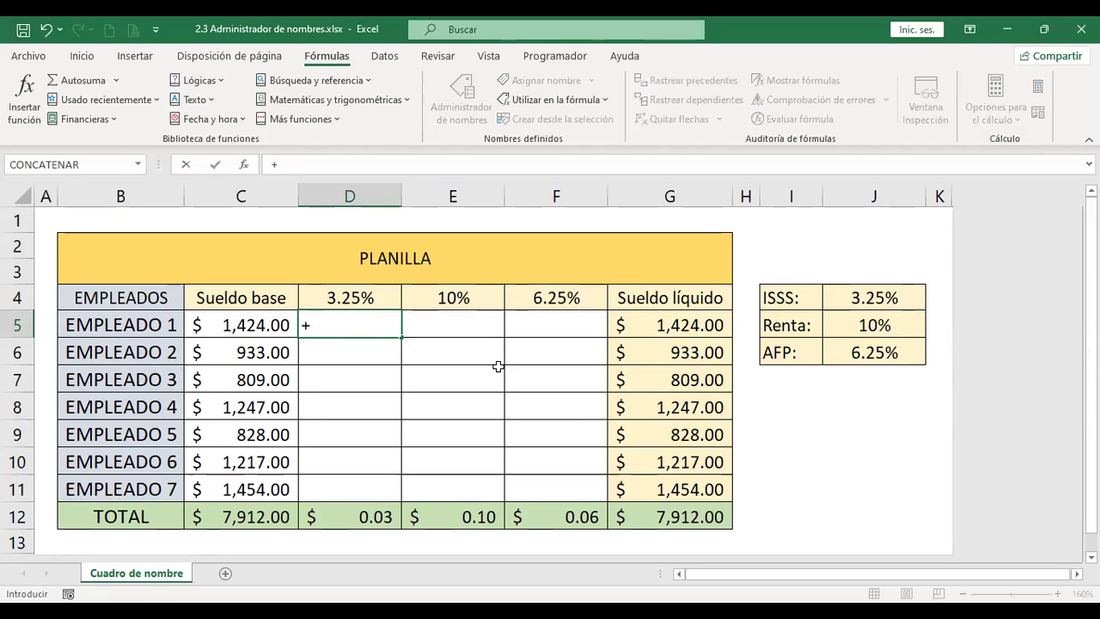
key(Left)
click(901, 303)
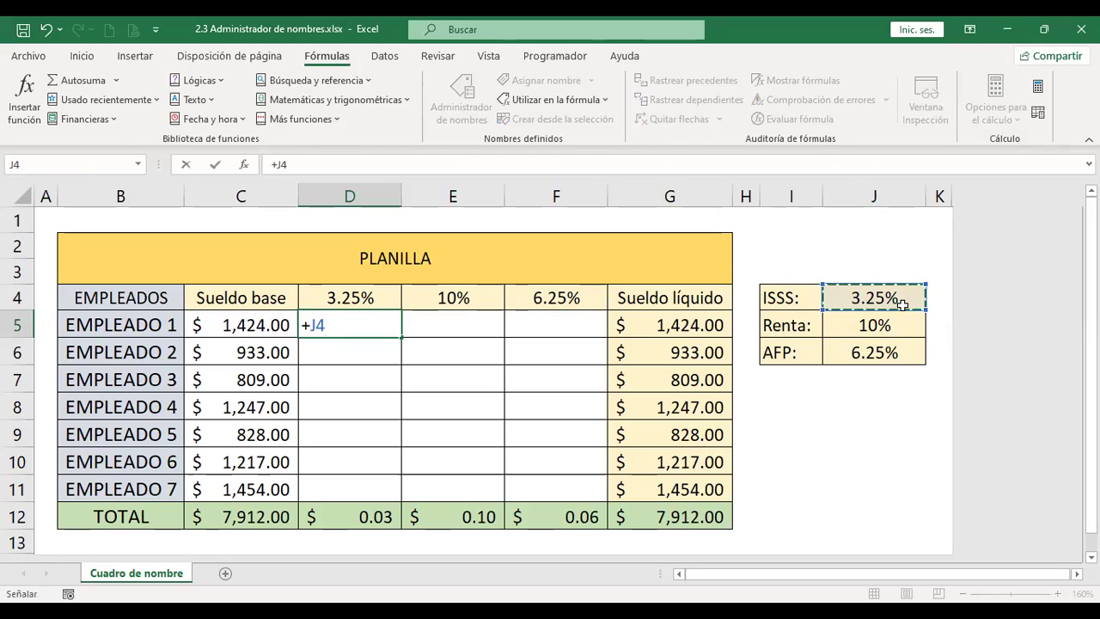
key(Escape)
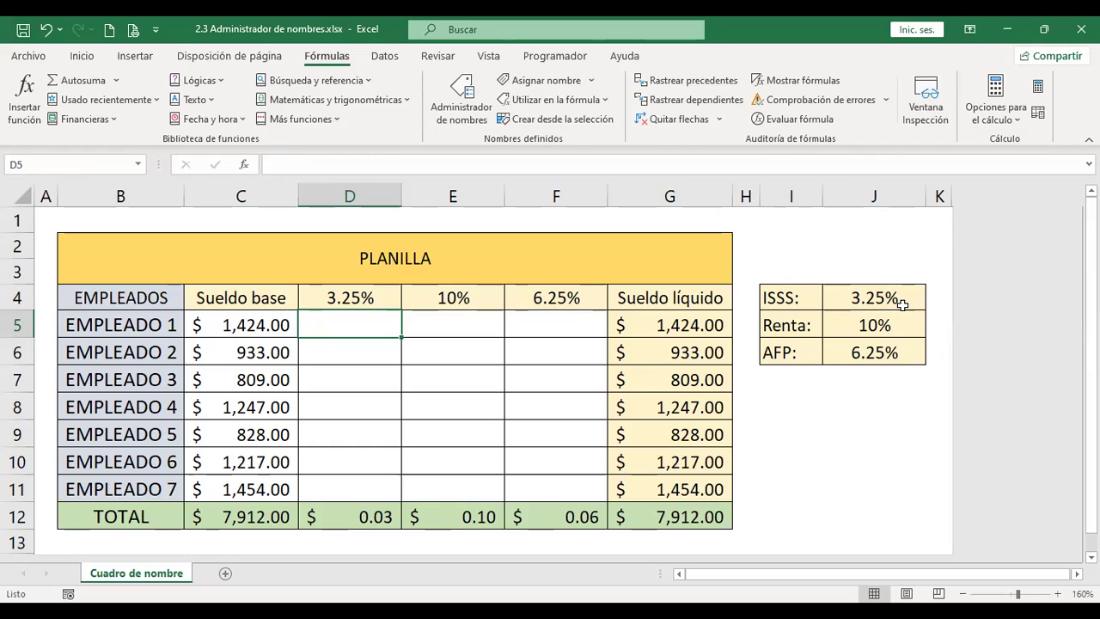
Try the formula +C5*isss in D5 without the name being defined, and clear the cell
text(+)
key(Left)
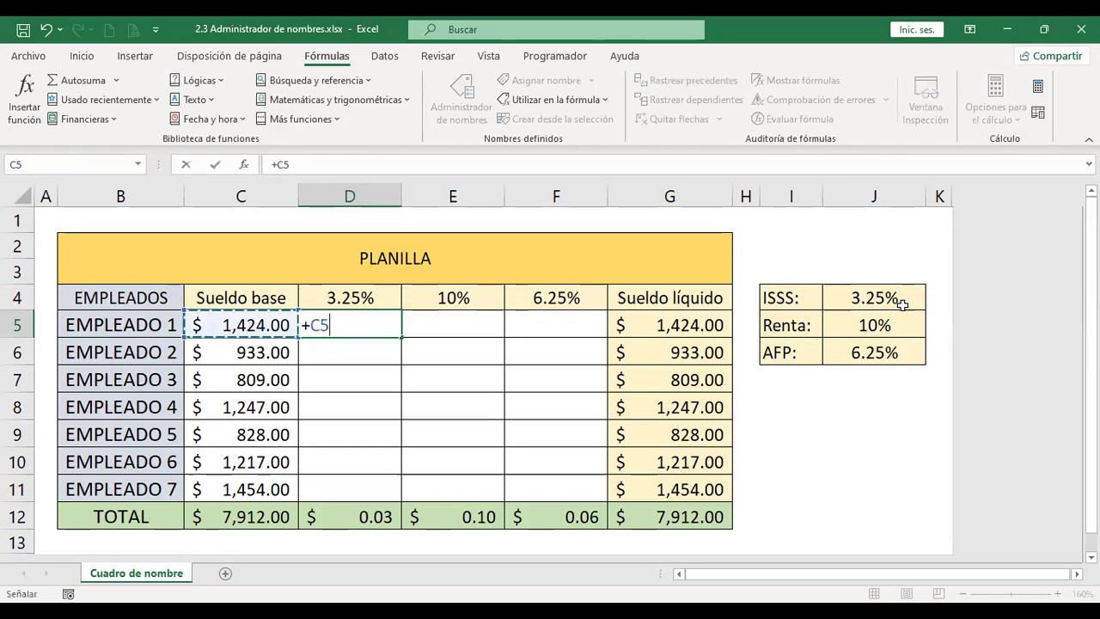
text(*isss)
key(Return)
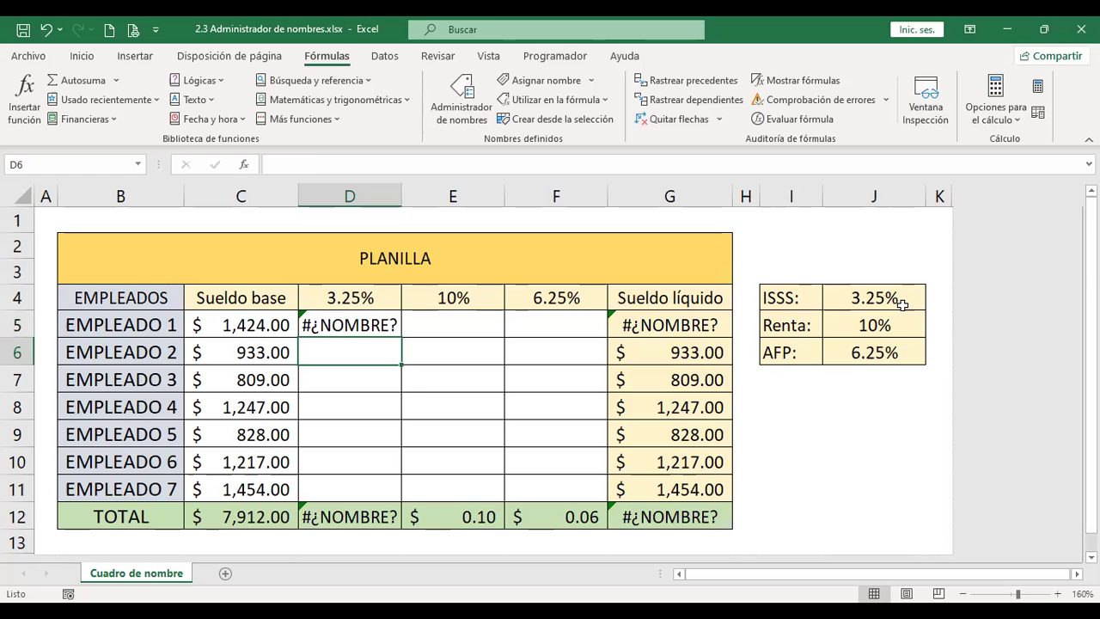
key(Up)
key(Delete)
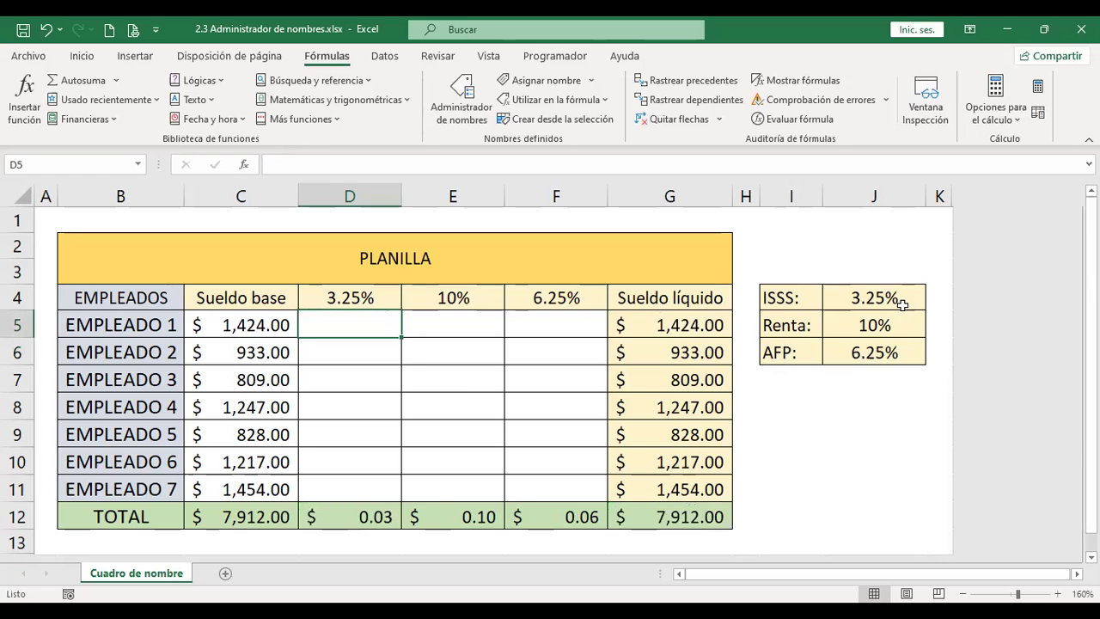
Create names from the selection I4:J6 using only the left column
click(818, 295)
mouse_move(819, 294)
mouse_down()
mouse_move(865, 315)
mouse_move(865, 351)
mouse_up()
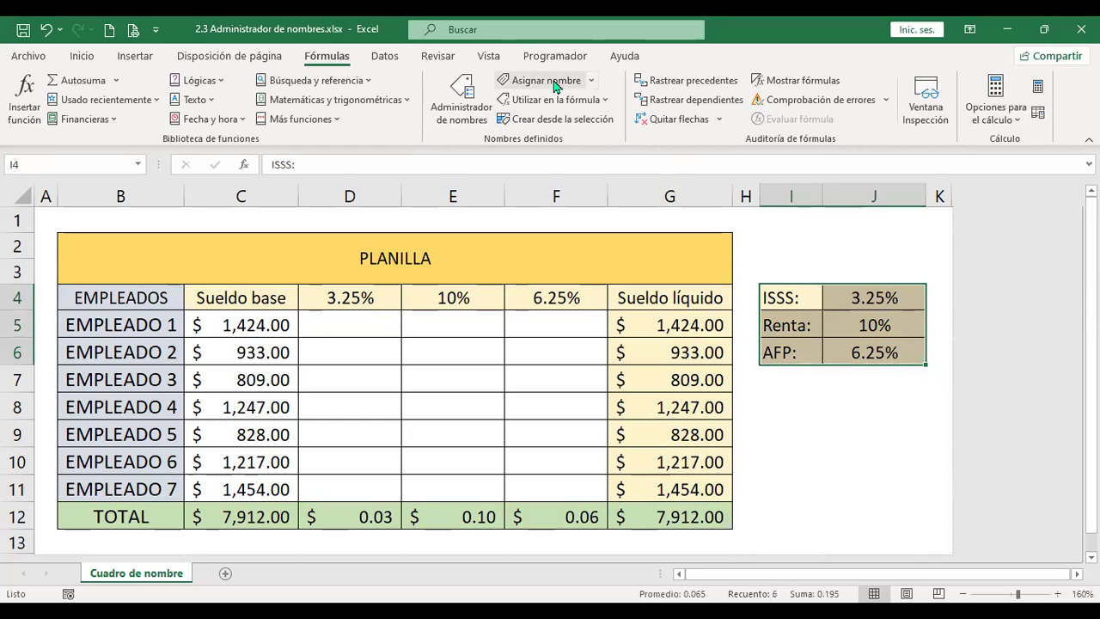
click(563, 127)
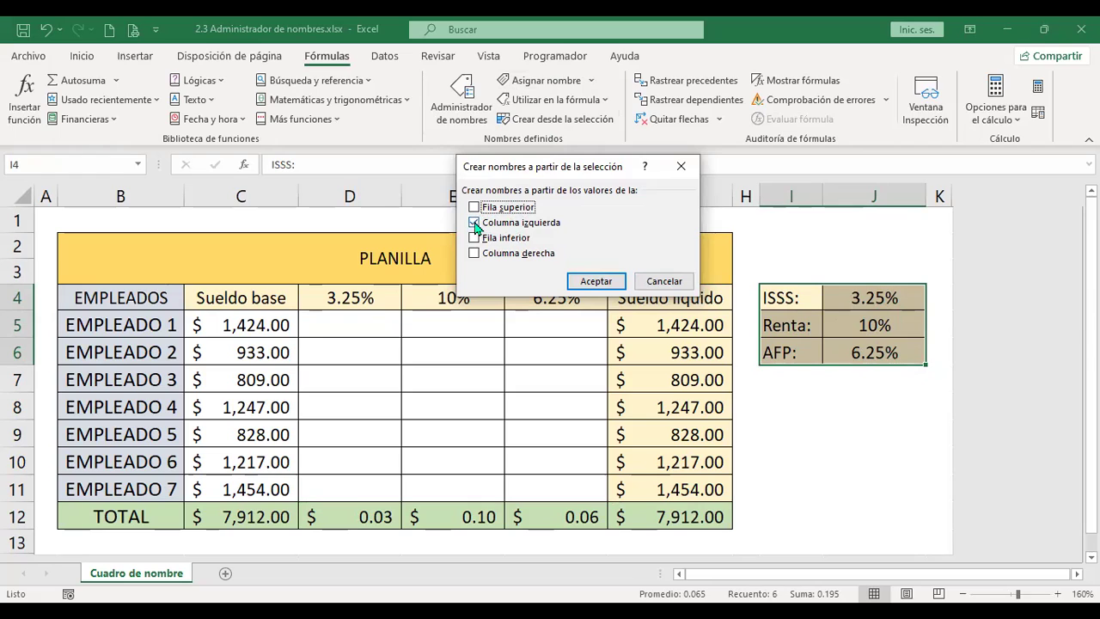
click(602, 284)
Review the cell references of the AFP, ISSS and Renta names in the Name Manager and close it
click(463, 122)
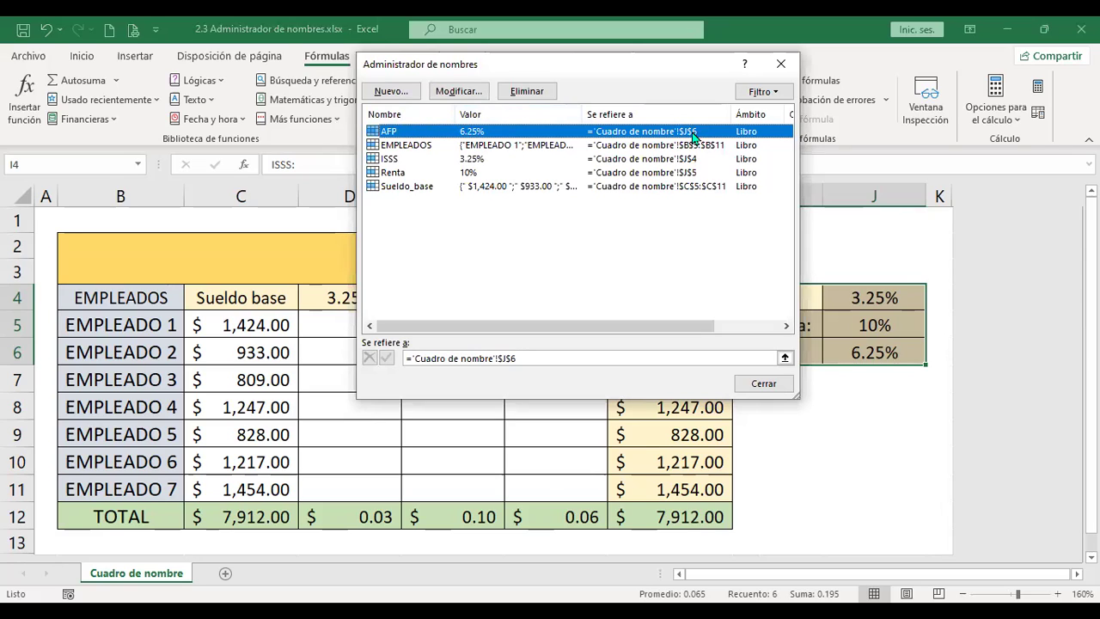
click(426, 162)
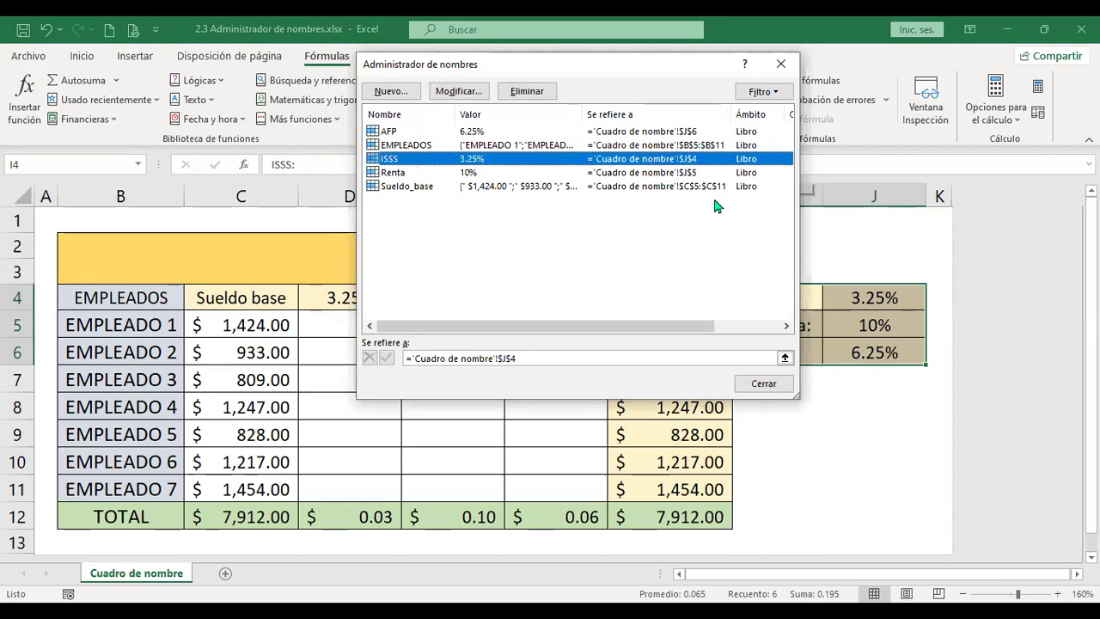
click(455, 173)
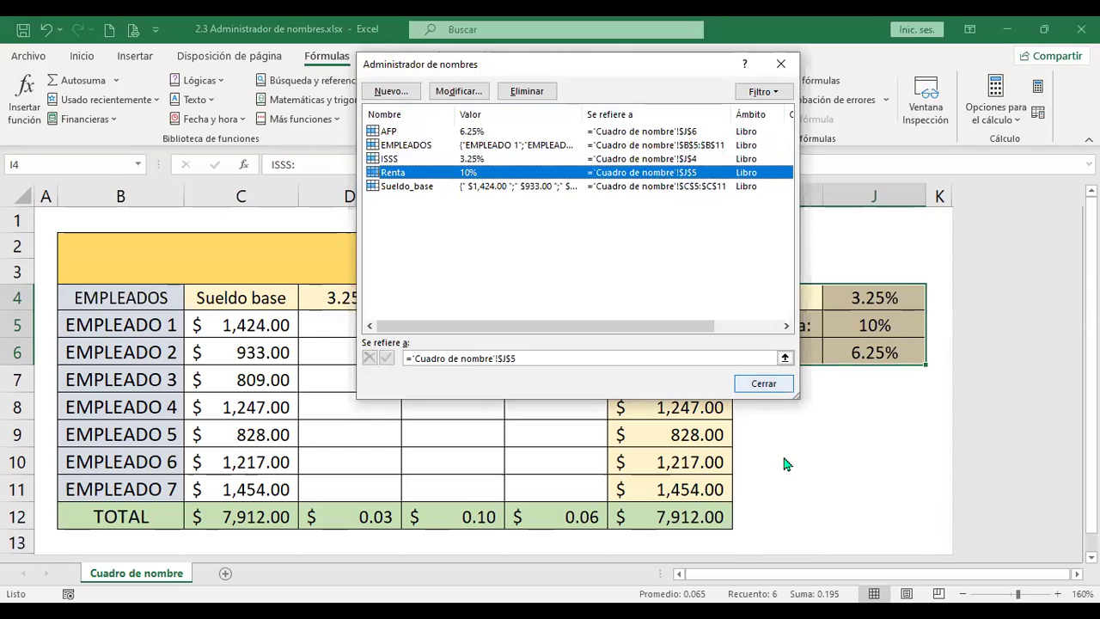
click(763, 383)
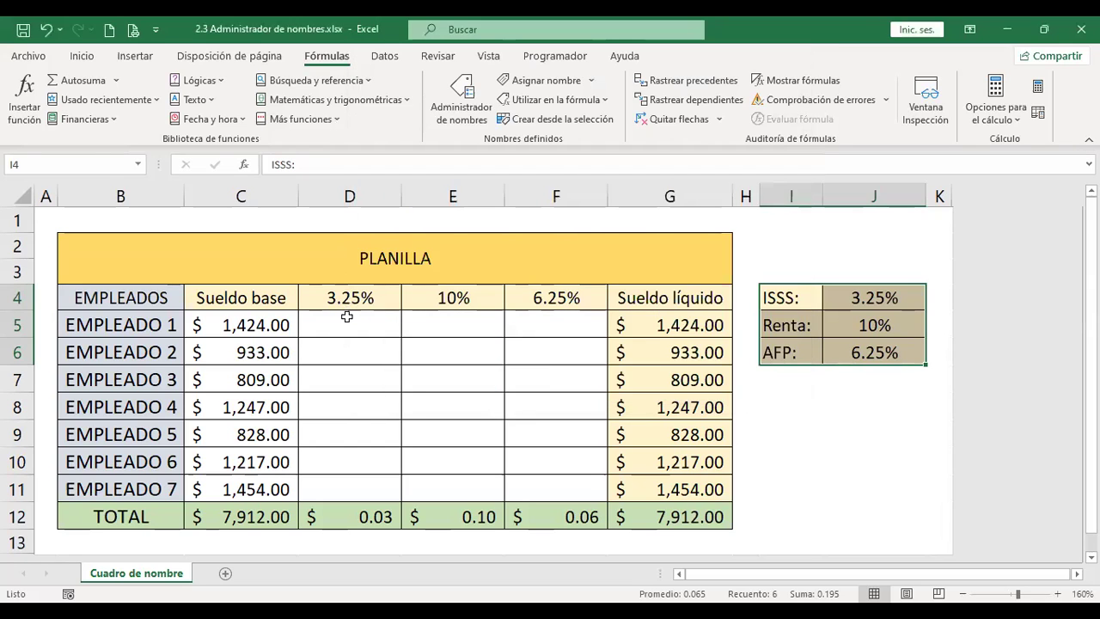
Calculate the ISSS deduction for EMPLEADO 1 in D5 with the formula +C5*ISSS, using the defined name
click(348, 320)
text(+)
key(Left)
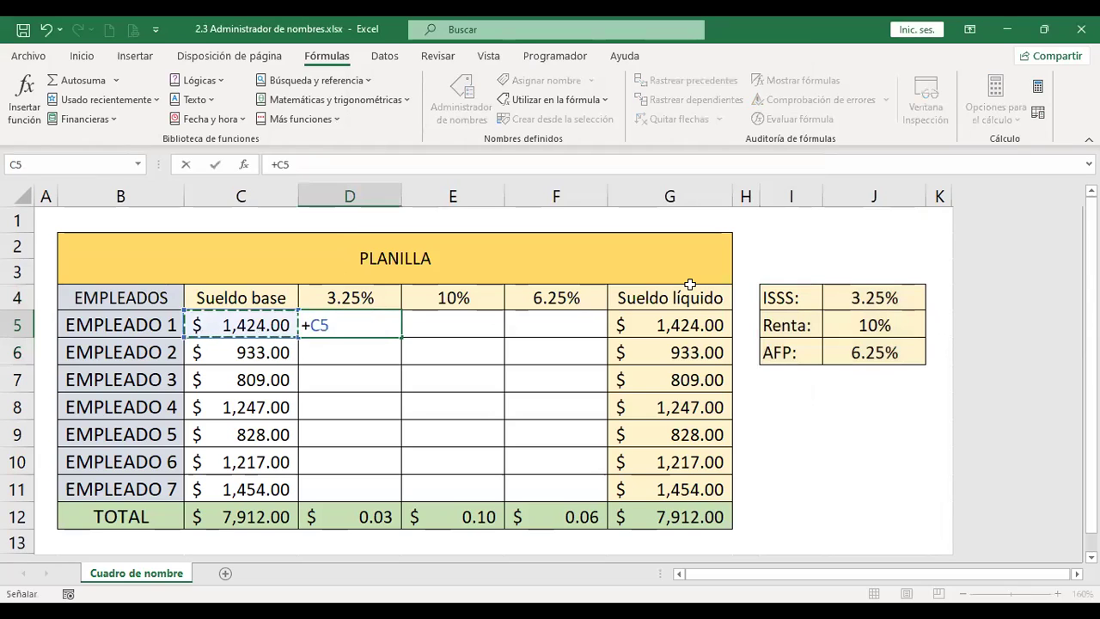
text(*)
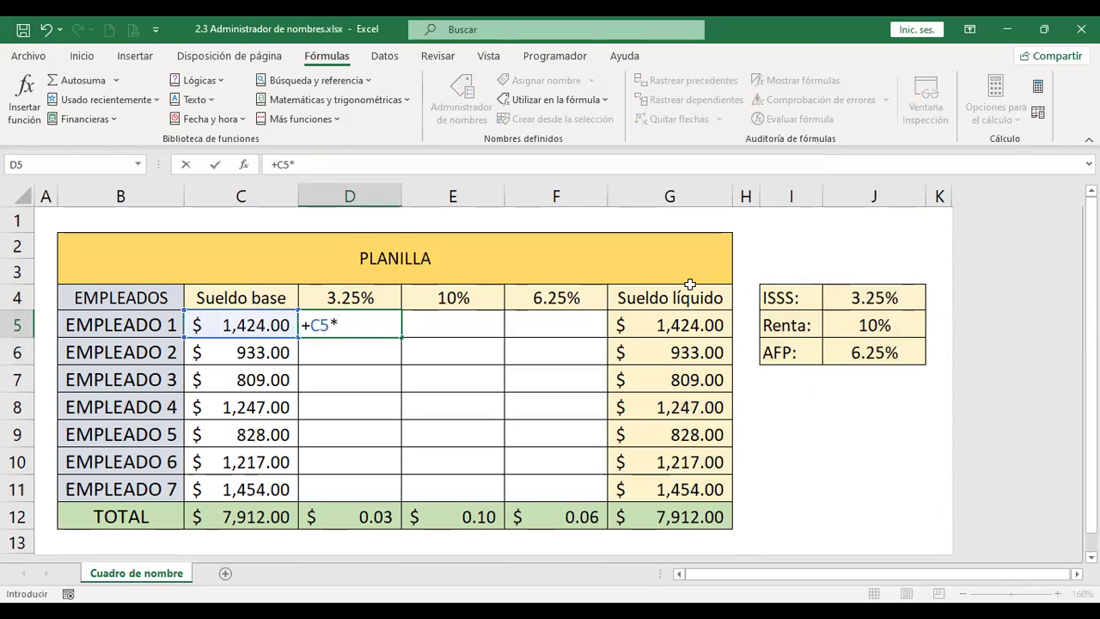
text(iss)
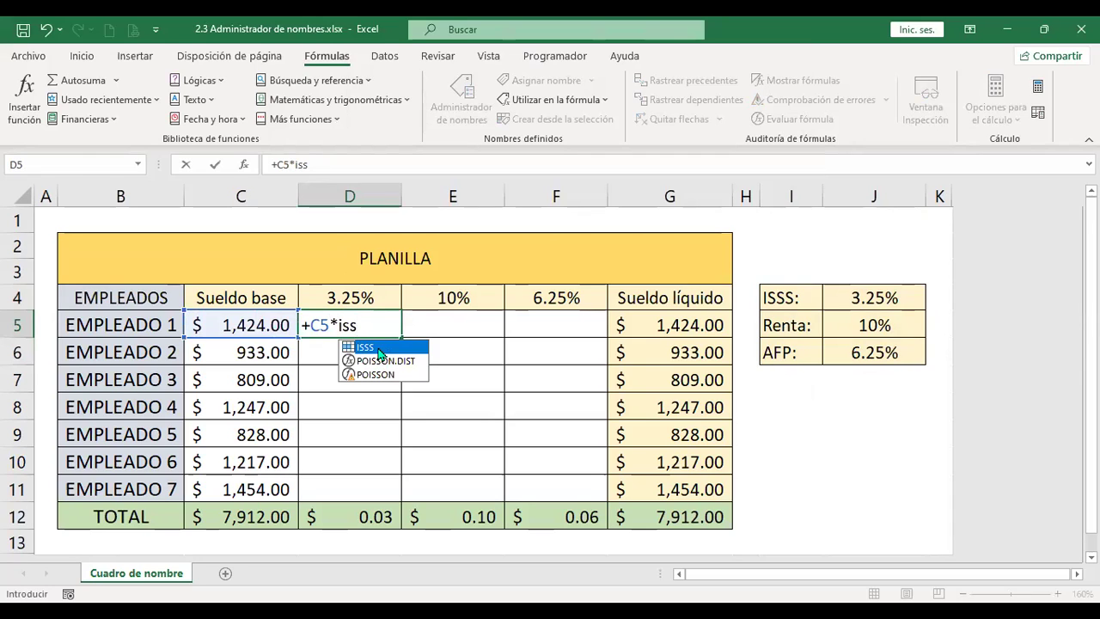
double_click(379, 348)
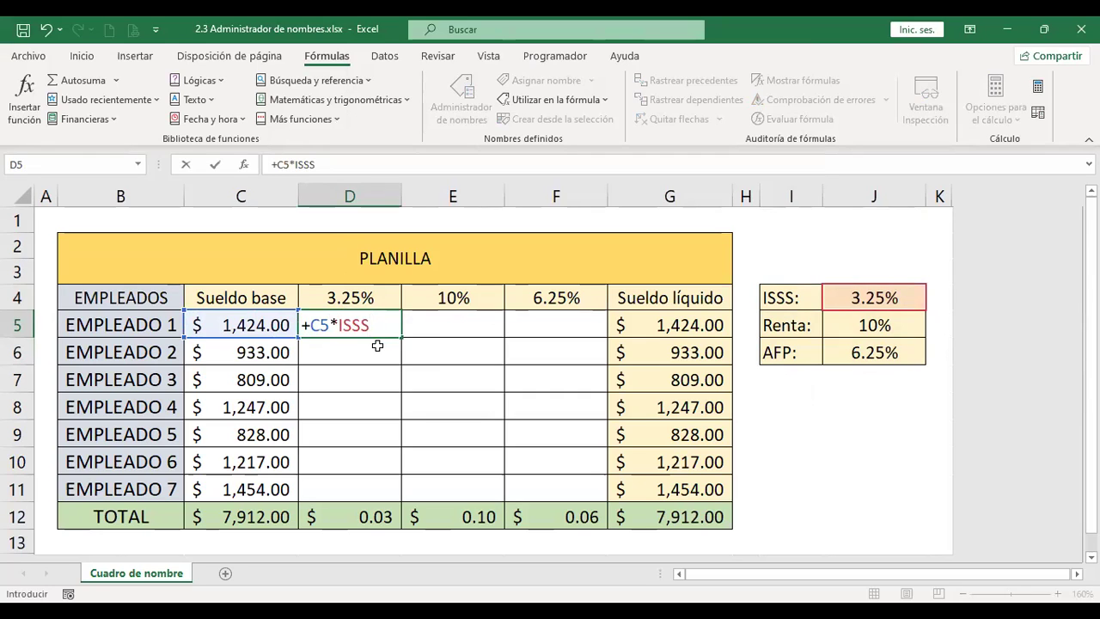
key(Return)
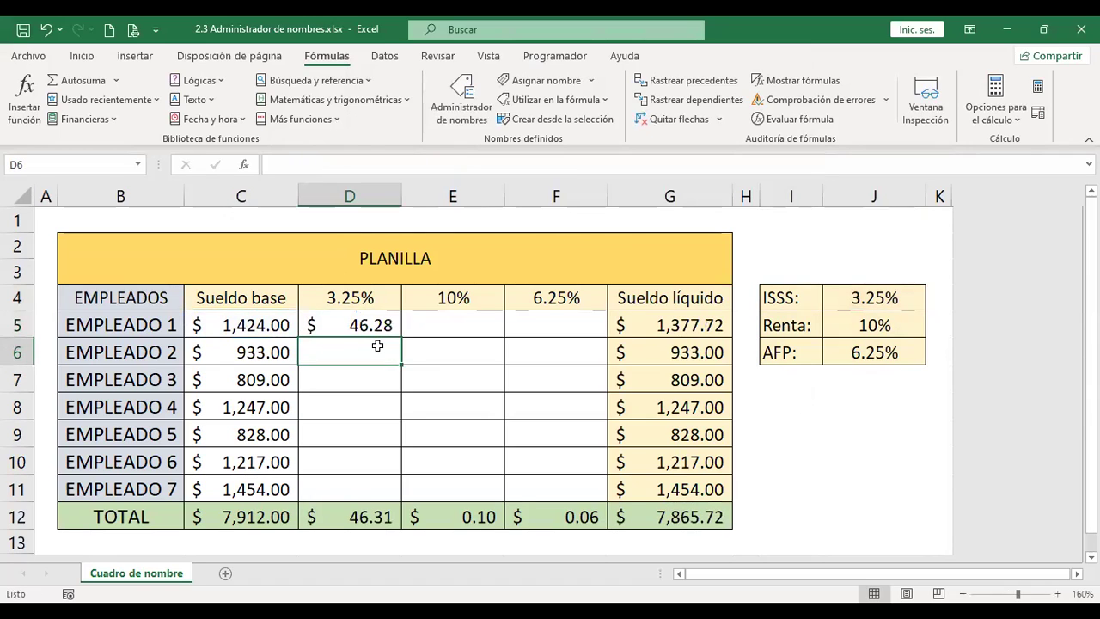
Copy the ISSS deduction formula from D5 into D6:D7
key(Up)
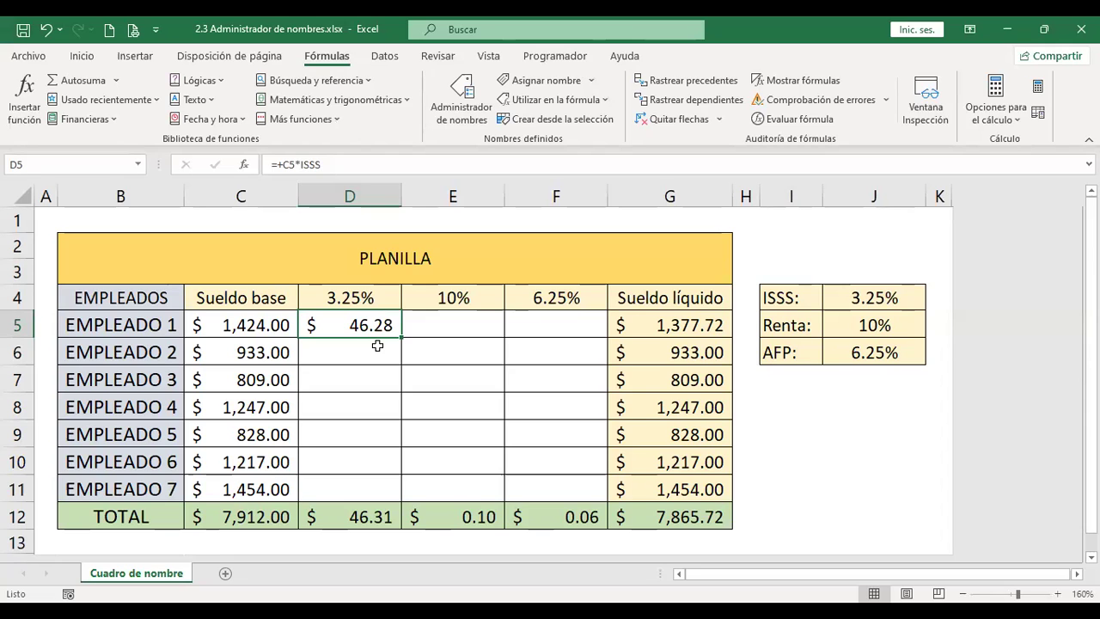
key(ctrl+c)
drag(378, 346, 377, 378)
key(ctrl+v)
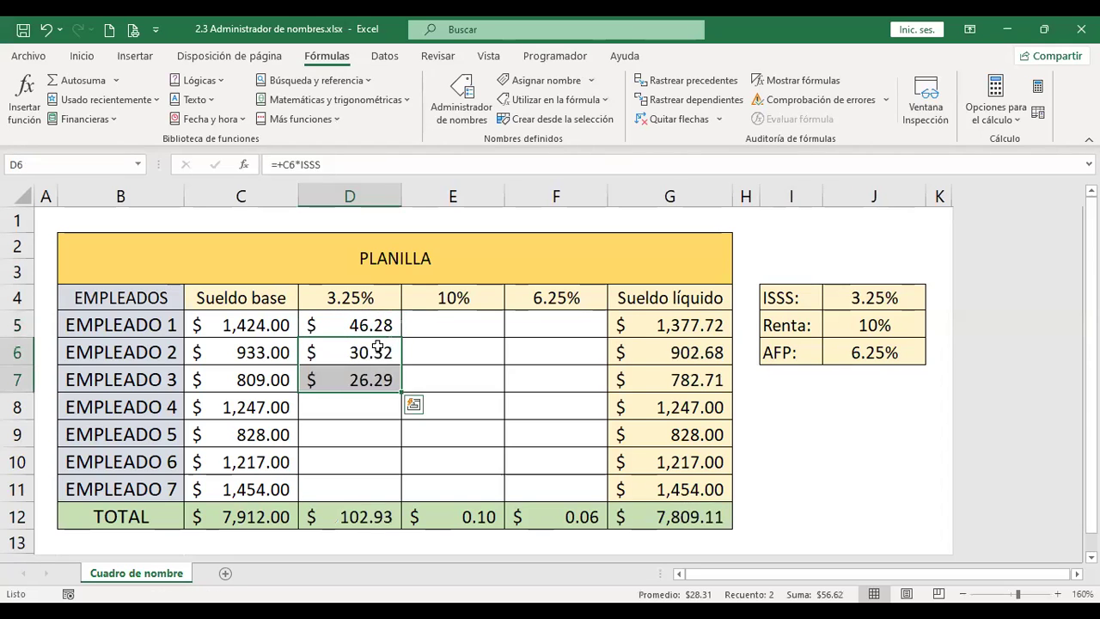
Examine the formulas in D5, D6 and D7 to compare their salary references and the ISSS name
key(Up)
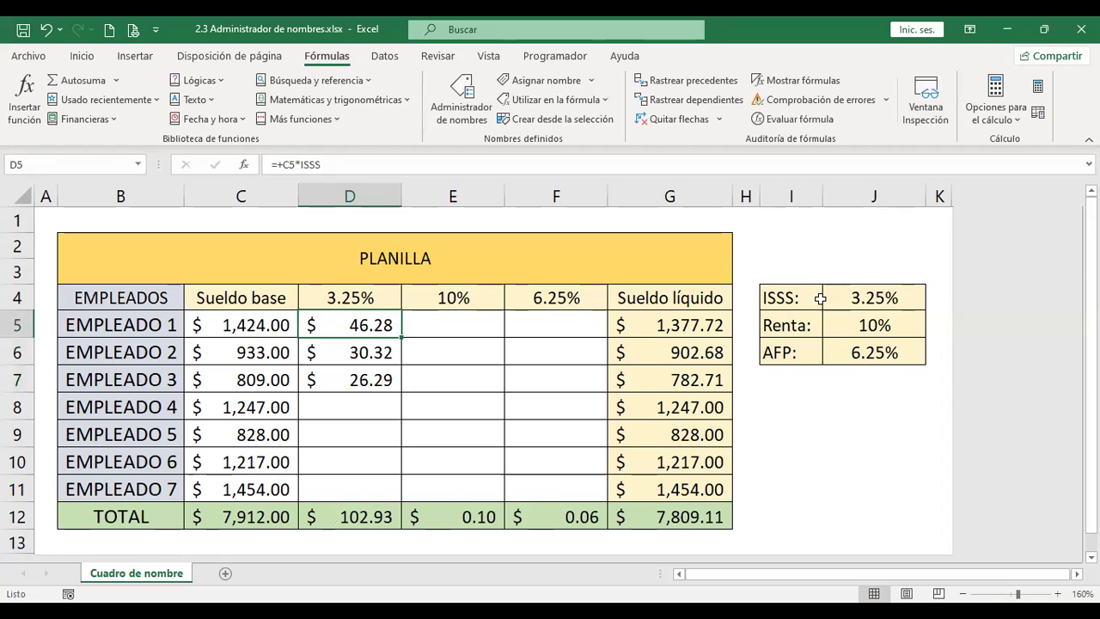
key(F2)
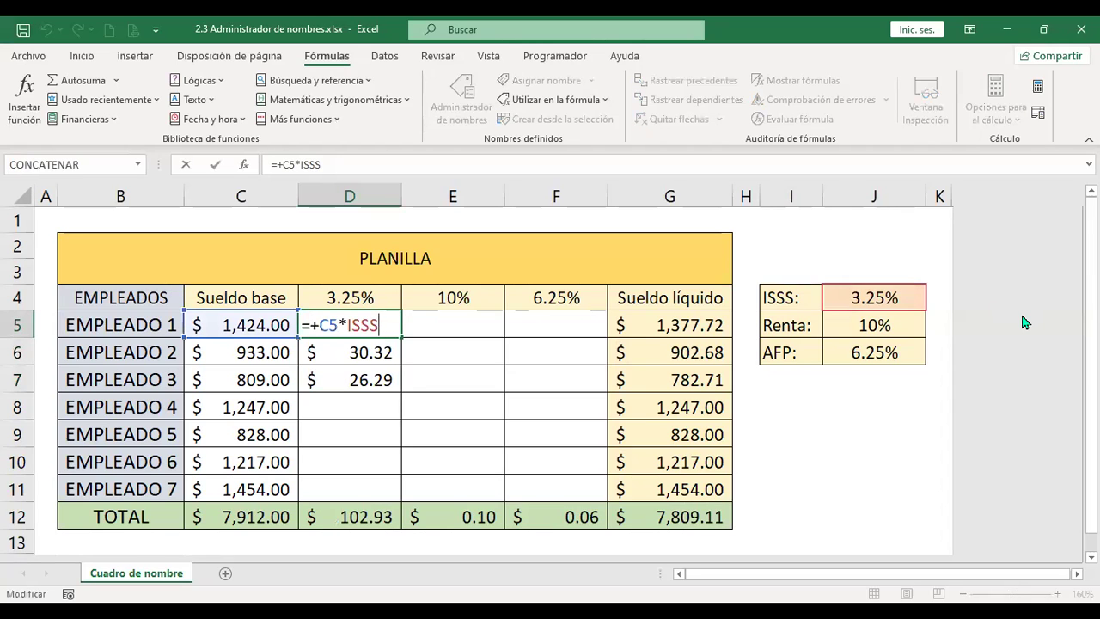
key(Return)
key(F2)
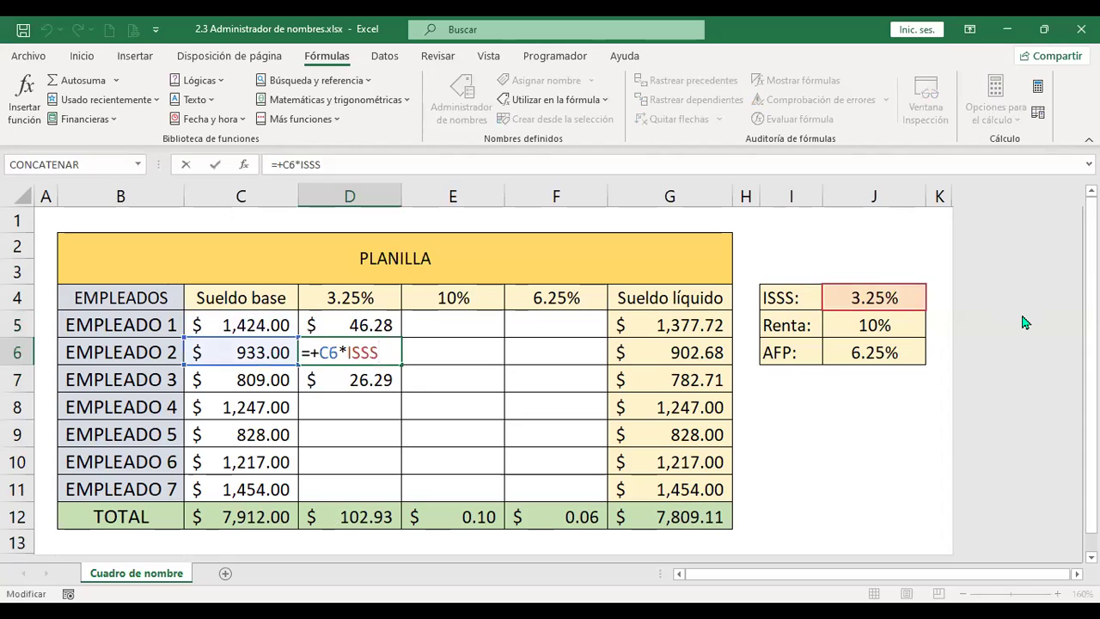
key(Return)
key(F2)
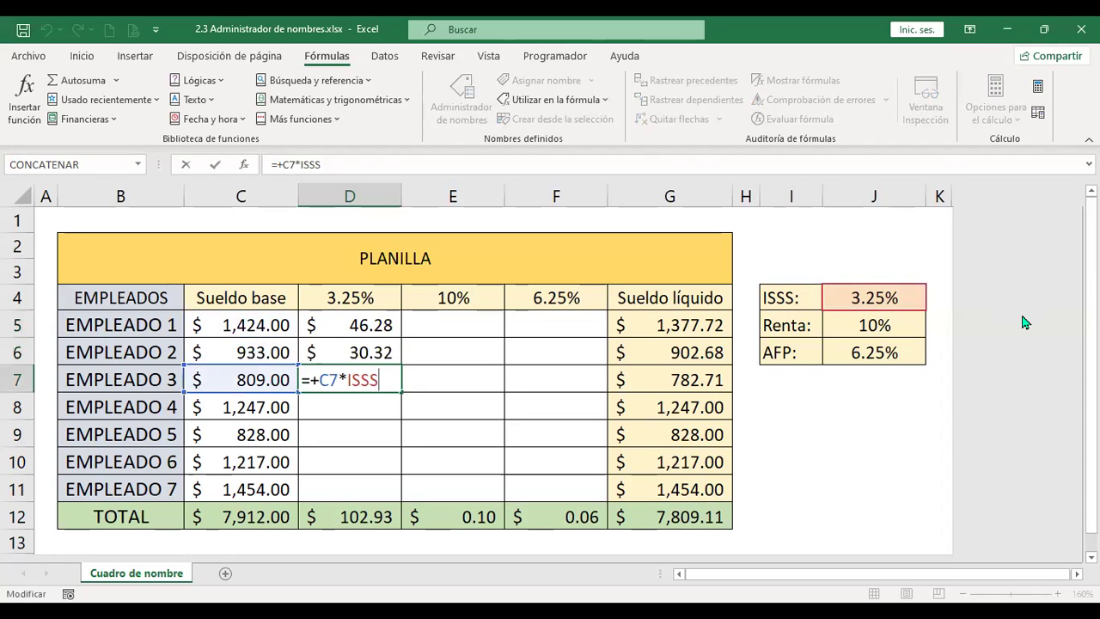
key(Return)
key(Up)
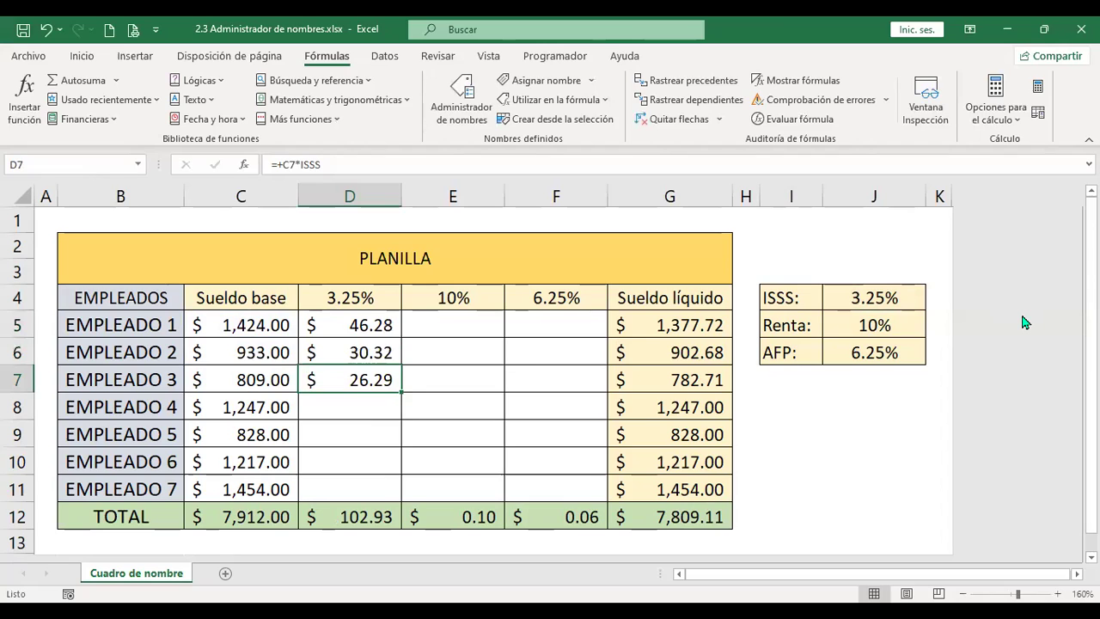
key(Up)
key(Up)
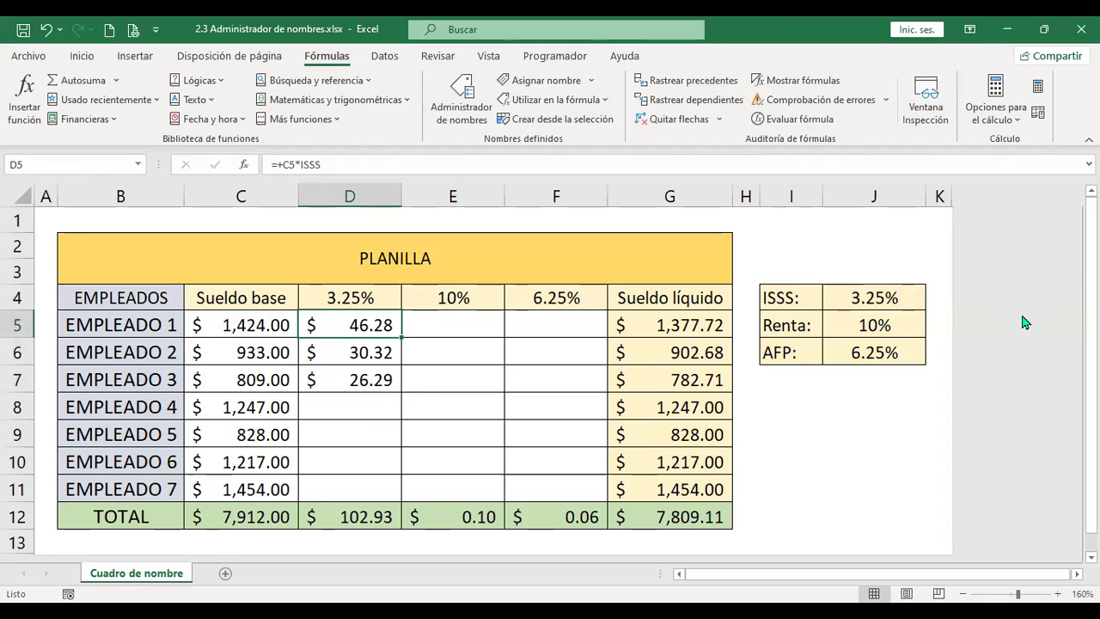
key(F2)
key(Return)
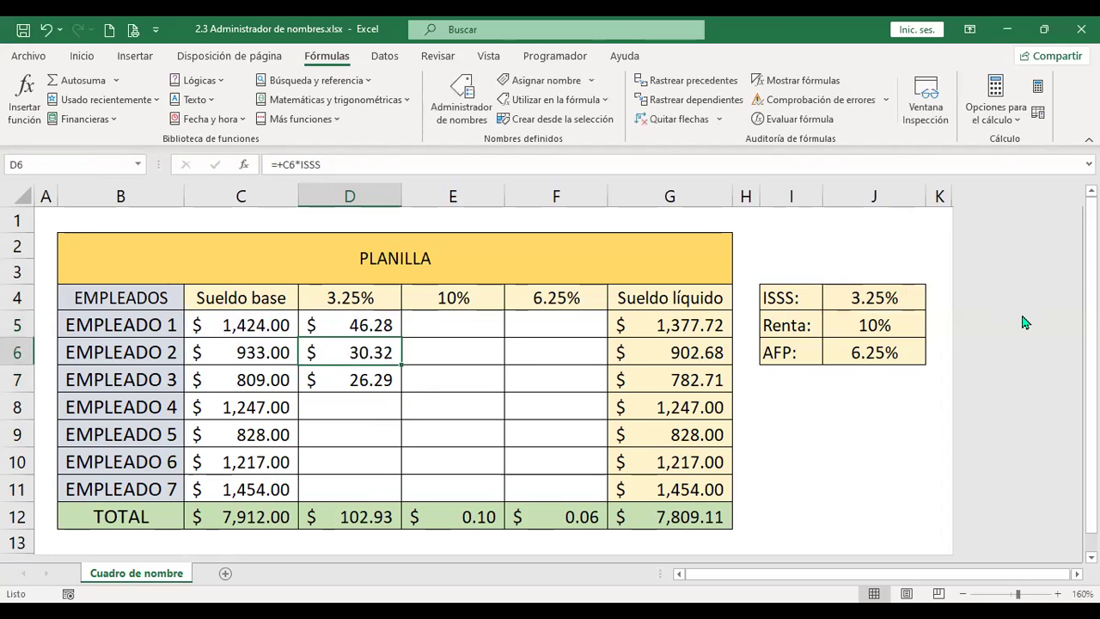
key(F2)
key(Return)
key(F2)
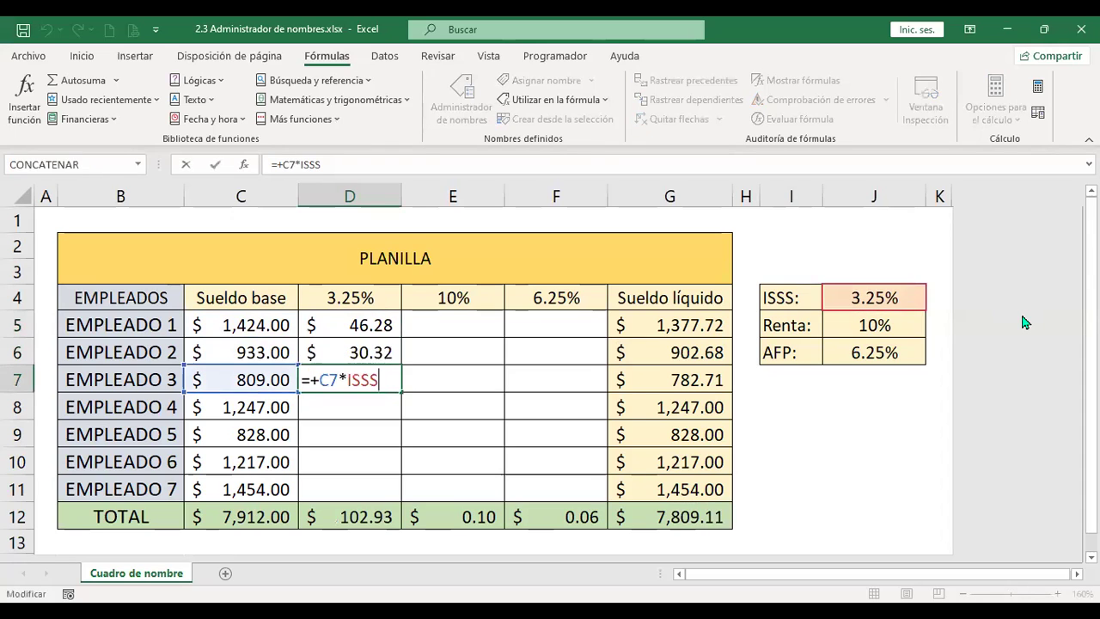
key(Return)
key(Up)
key(Up)
key(Up)
key(Down)
key(Down)
key(Down)
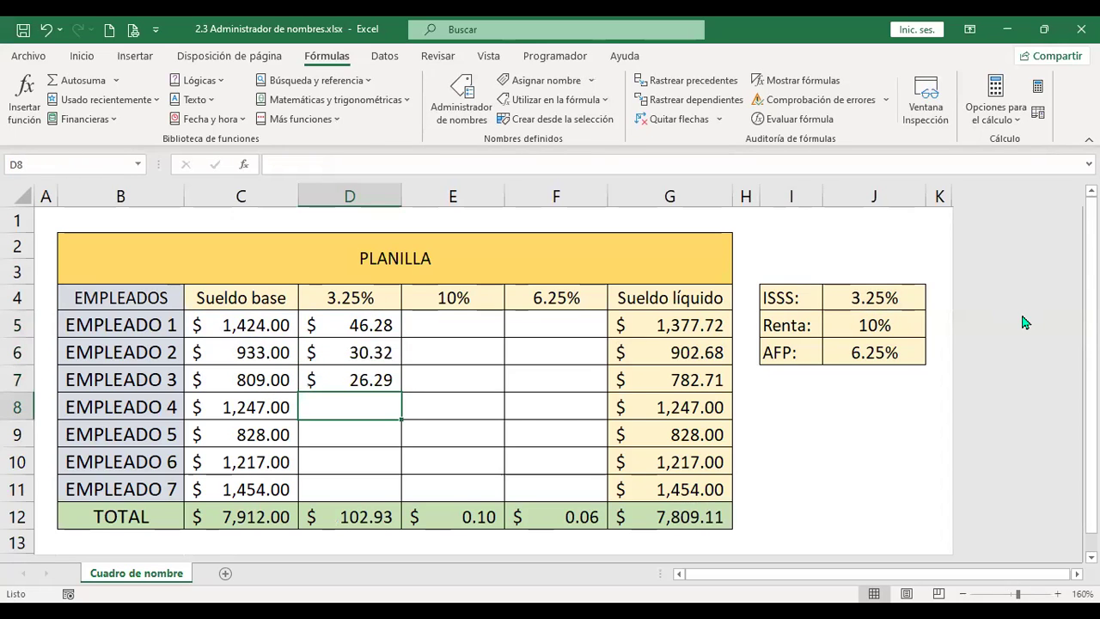
Copy the ISSS deduction formula from D7 into D8:D11 and check the references in D8
key(Up)
key(ctrl+c)
key(Down)
key(shift+Down)
key(shift+Down)
key(shift+Down)
key(Return)
key(Up)
key(Down)
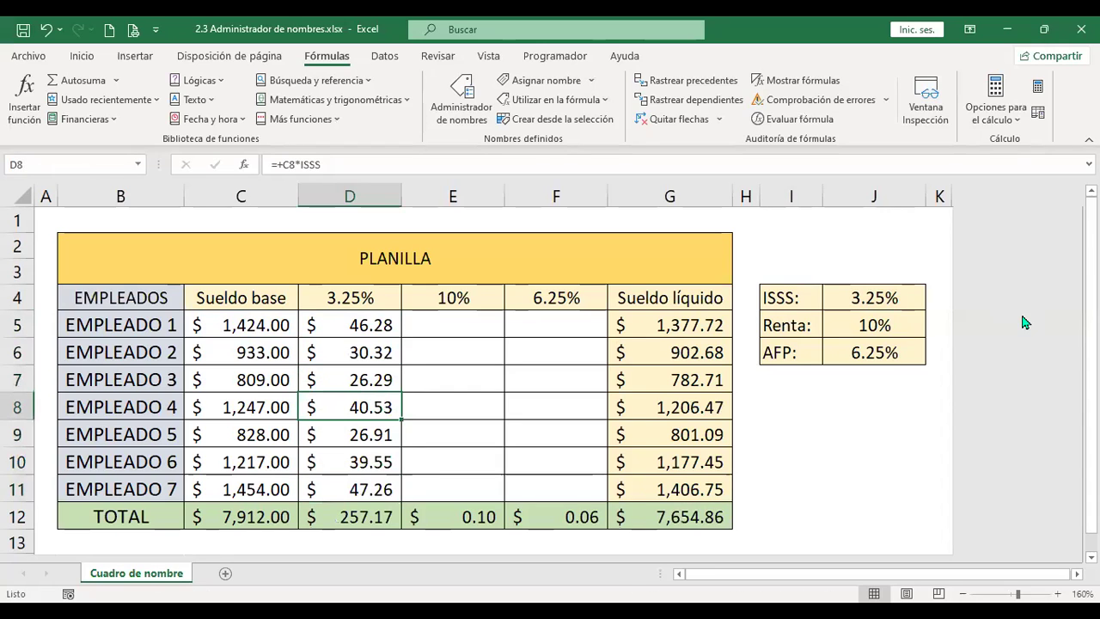
key(F2)
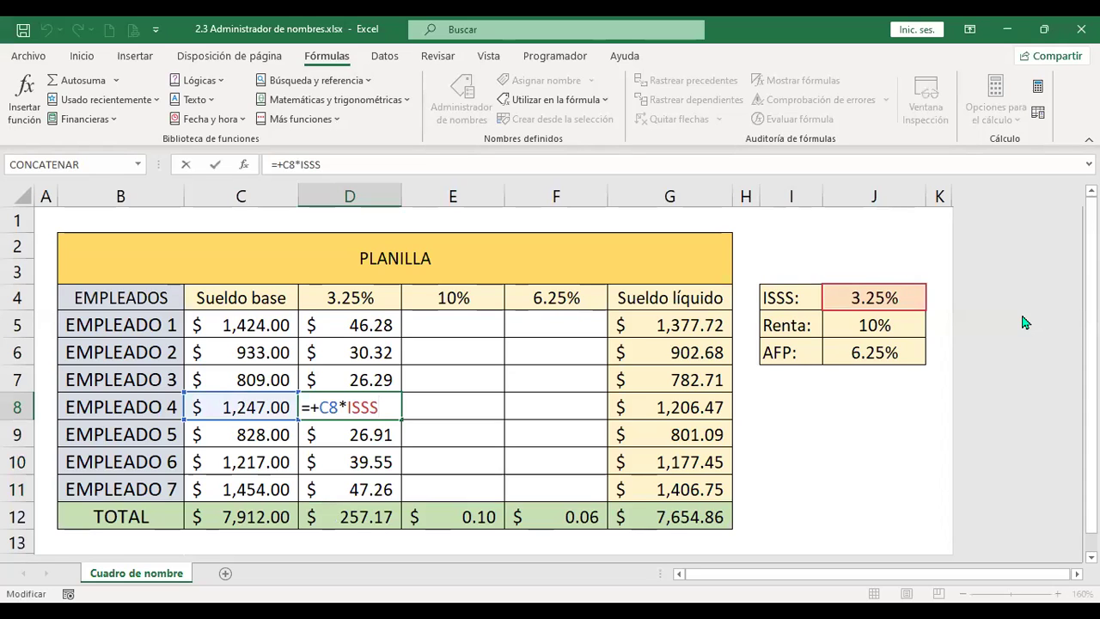
key(Return)
Calculate the income tax deduction for EMPLEADO 1 in E5 with the formula +C5*Renta, using the defined name
key(Right)
key(Up)
key(Up)
key(Up)
key(Up)
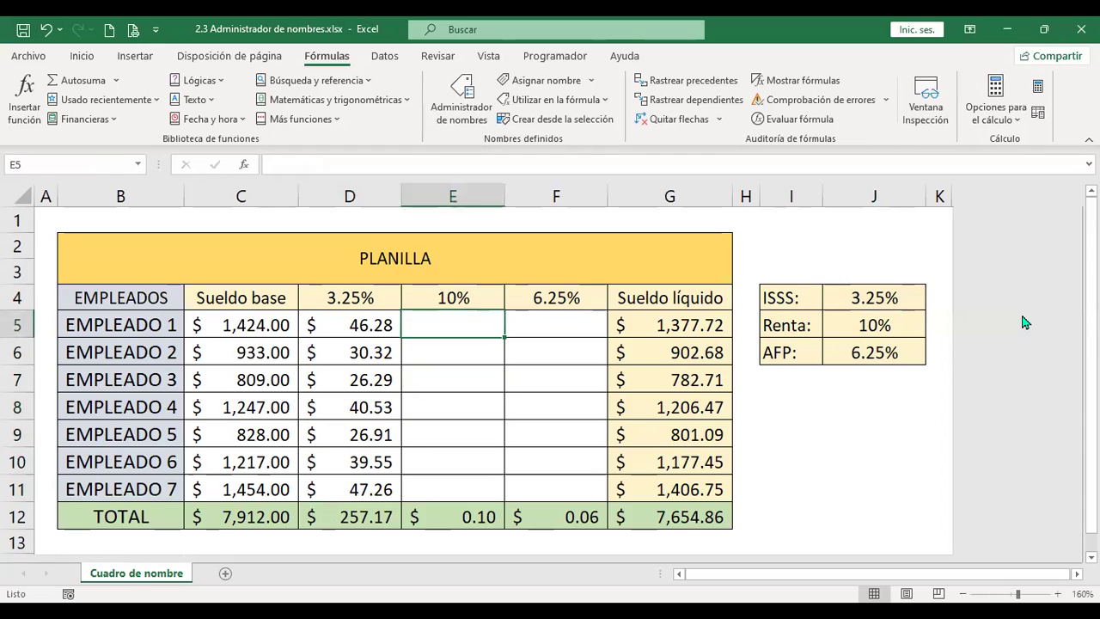
text(+)
key(Left)
key(Left)
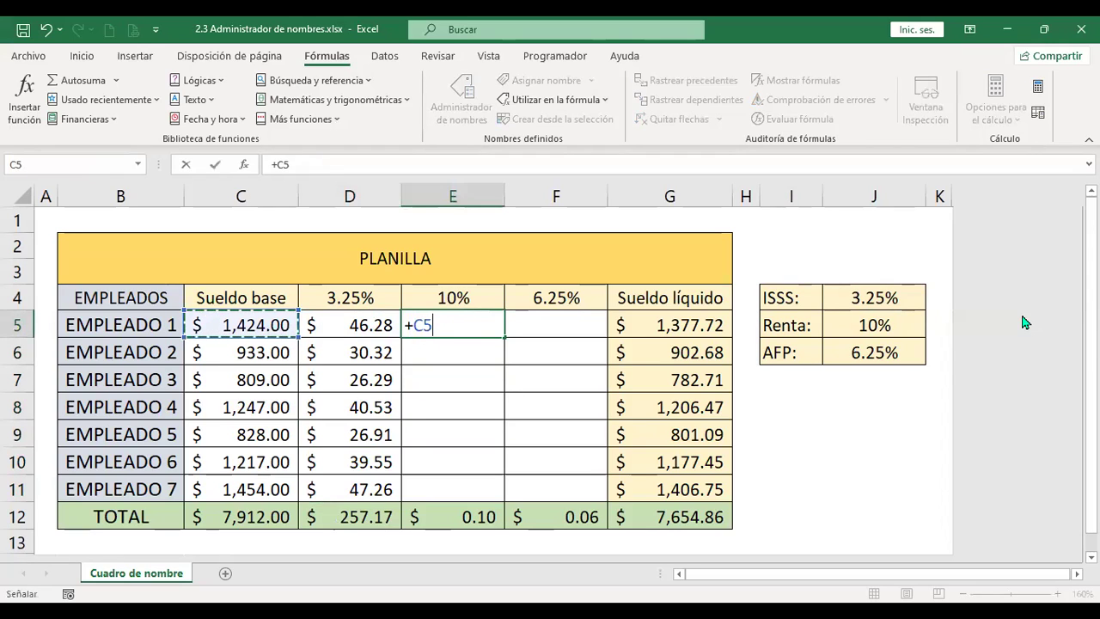
text(*)
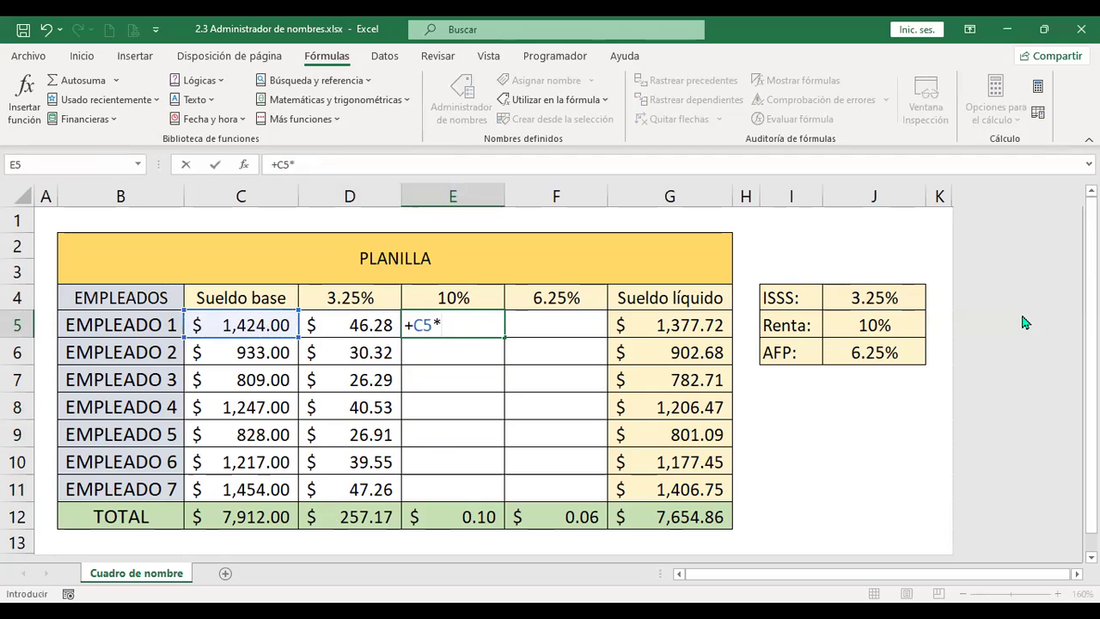
text(renta)
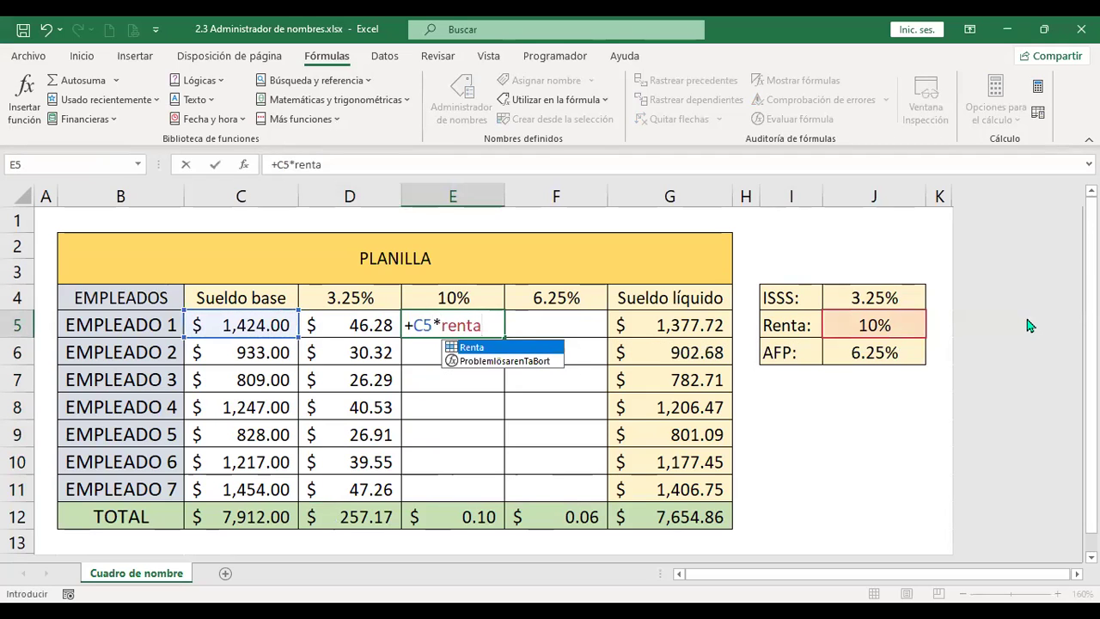
double_click(475, 345)
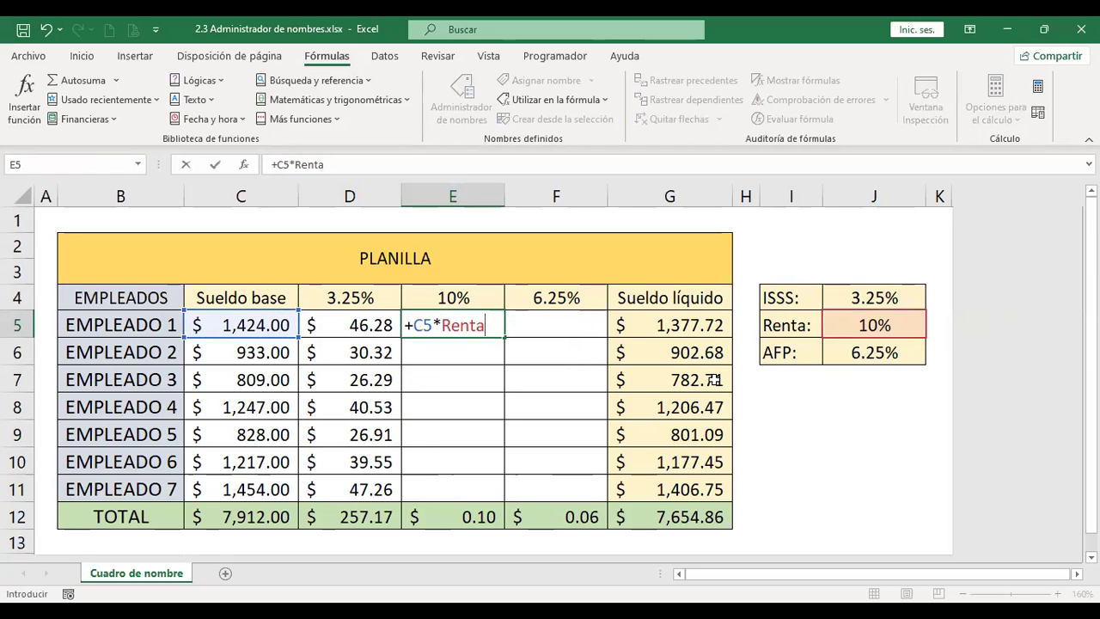
key(ctrl+Return)
Copy the Renta deduction formula from E5 into E6:E11
key(ctrl+c)
key(Down)
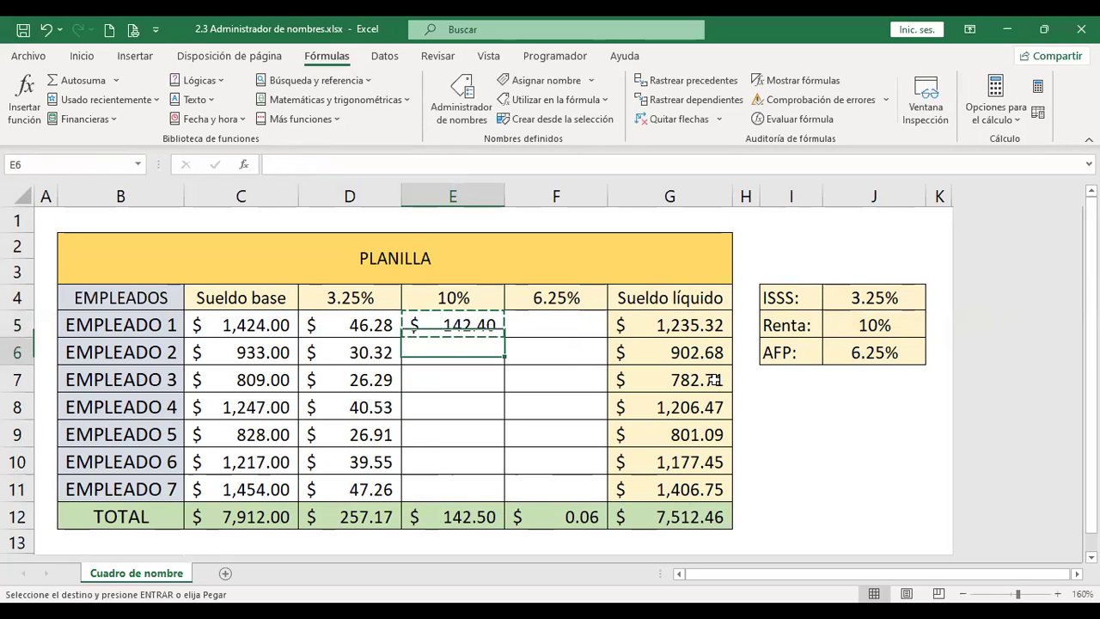
key(shift+Down)
key(shift+Down)
key(shift+Down)
key(shift+Down)
key(shift+Down)
key(ctrl+v)
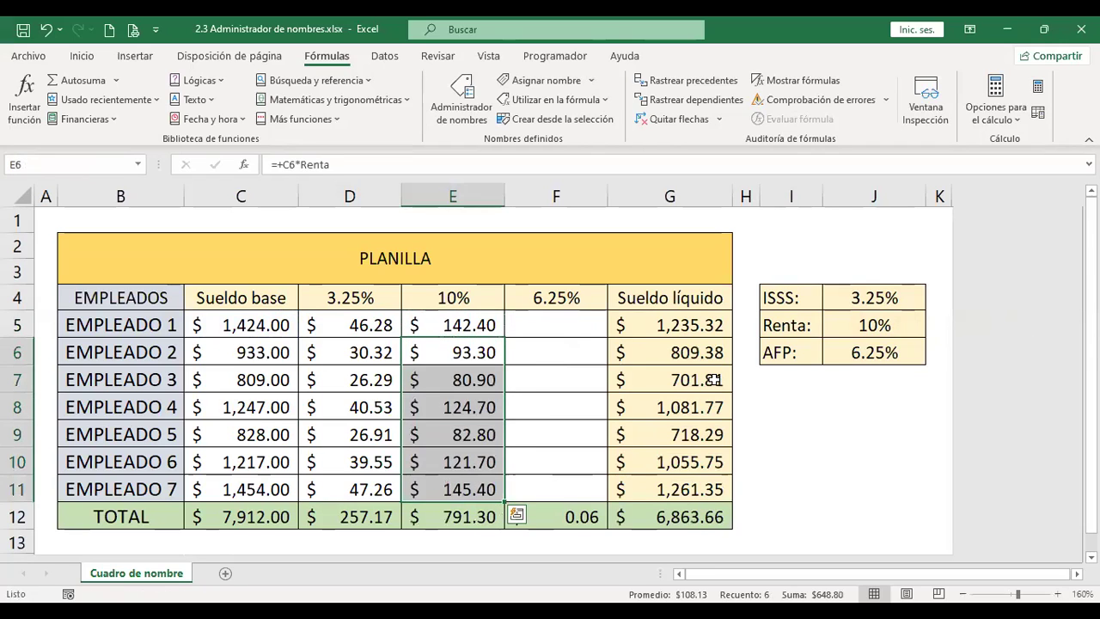
key(Up)
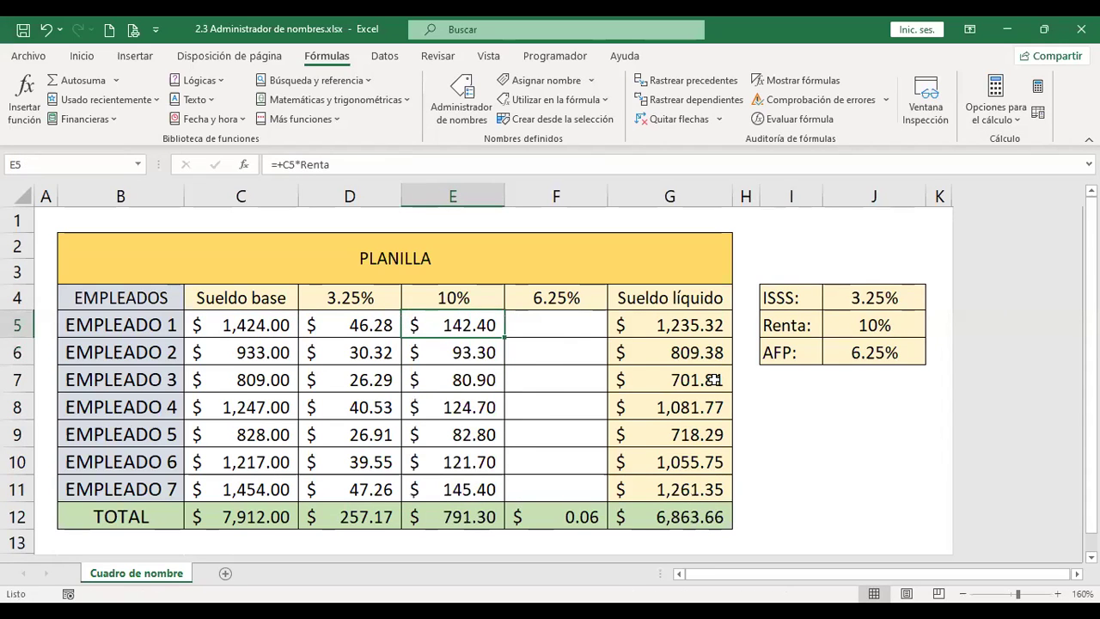
Undo the last copy of the Renta formula into E6:E11 and check the references in E5
key(ctrl+z)
key(Up)
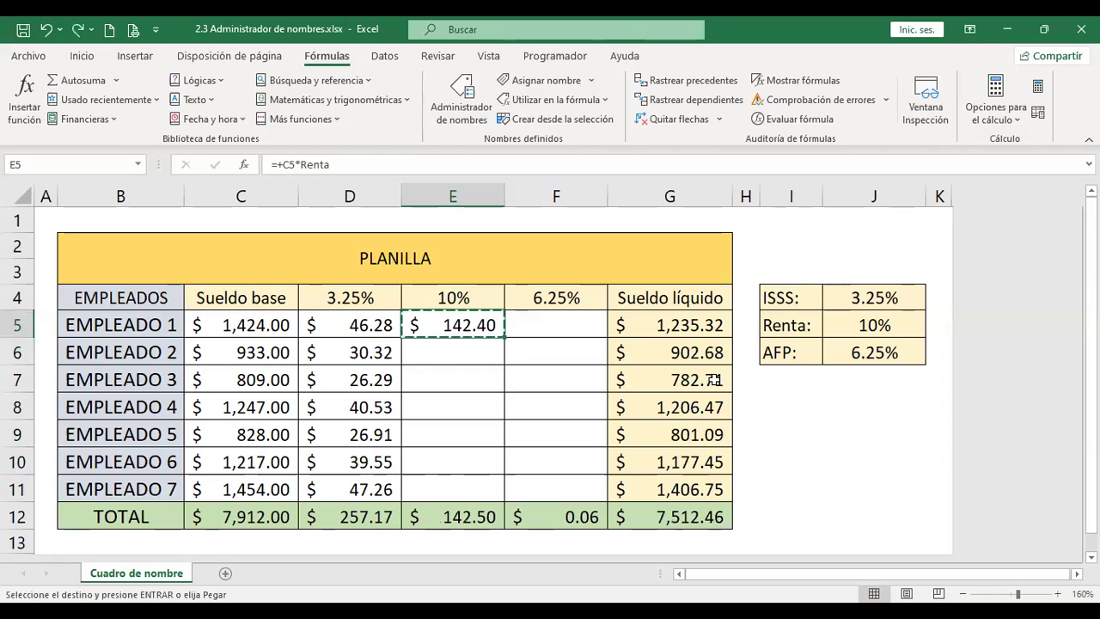
key(Escape)
key(F2)
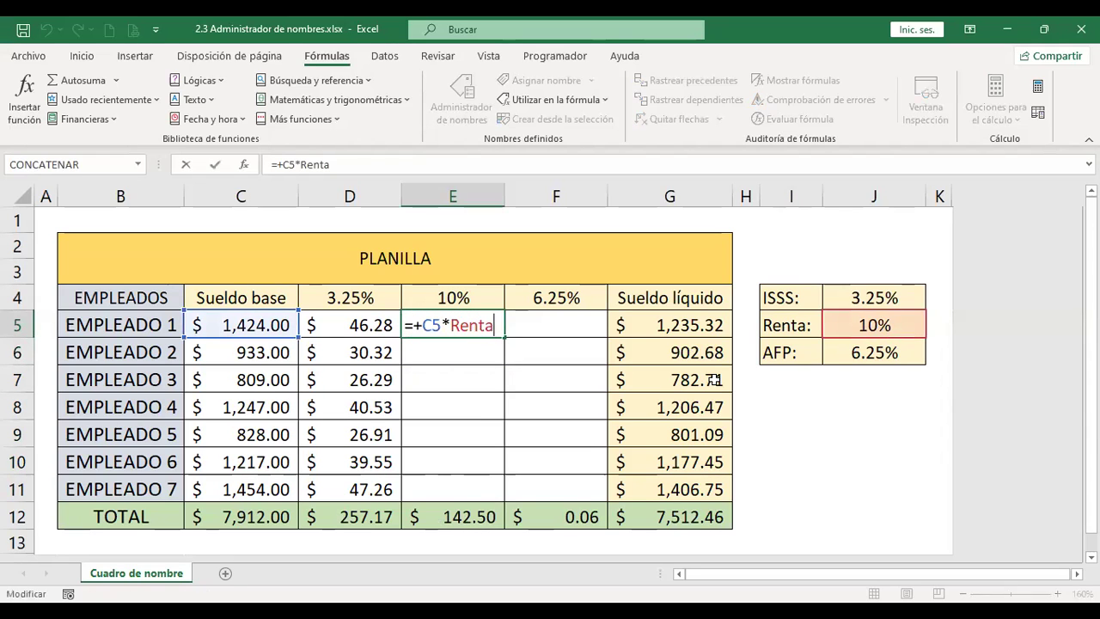
key(ctrl+Return)
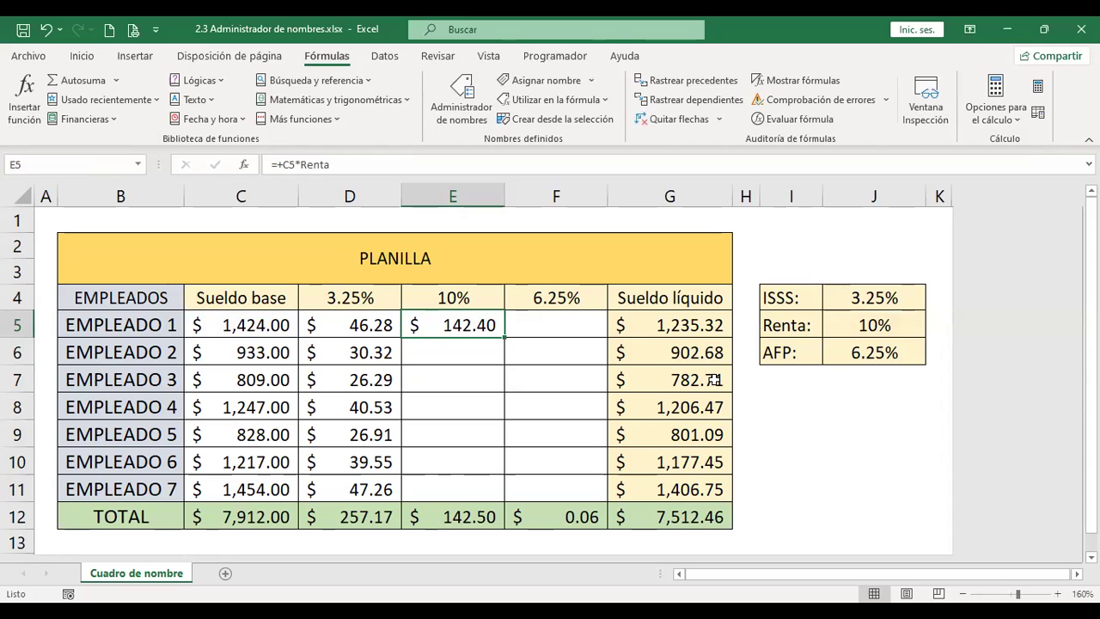
Copy and paste the Renta deduction formula from E5 into E6:E11
key(Down)
key(shift+Down)
key(shift+Down)
key(shift+Down)
key(shift+Down)
key(shift+Down)
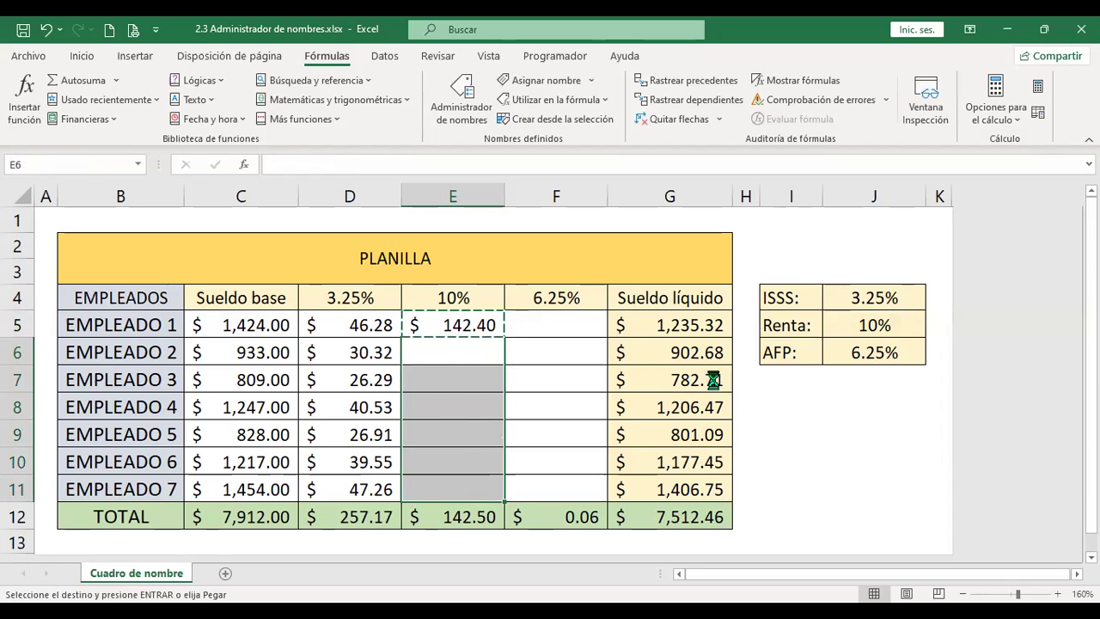
key(Return)
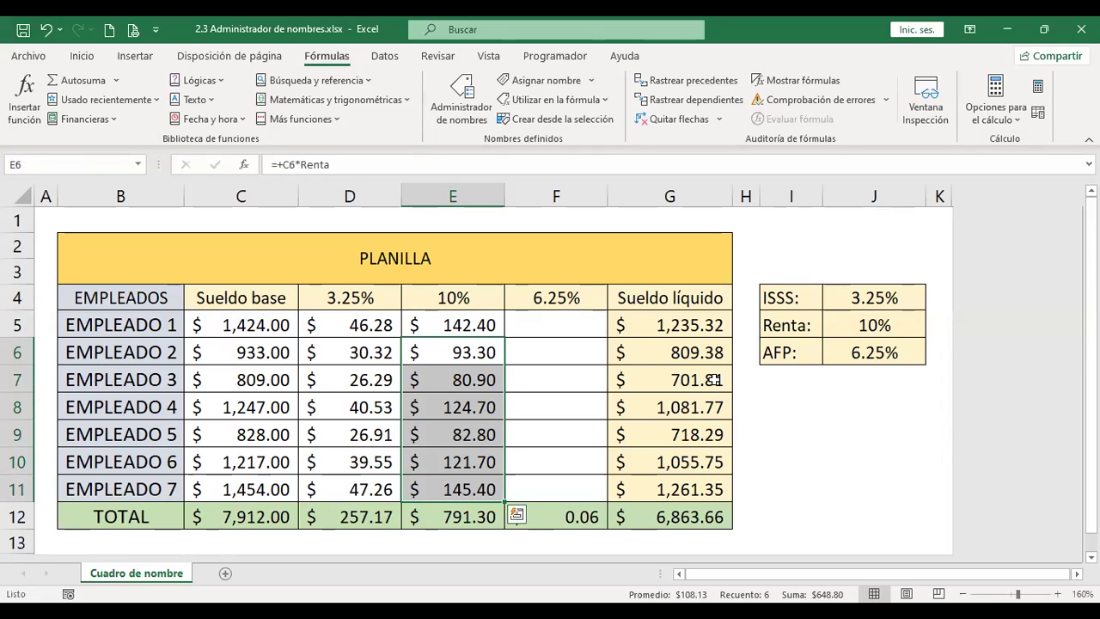
key(shift+BackSpace)
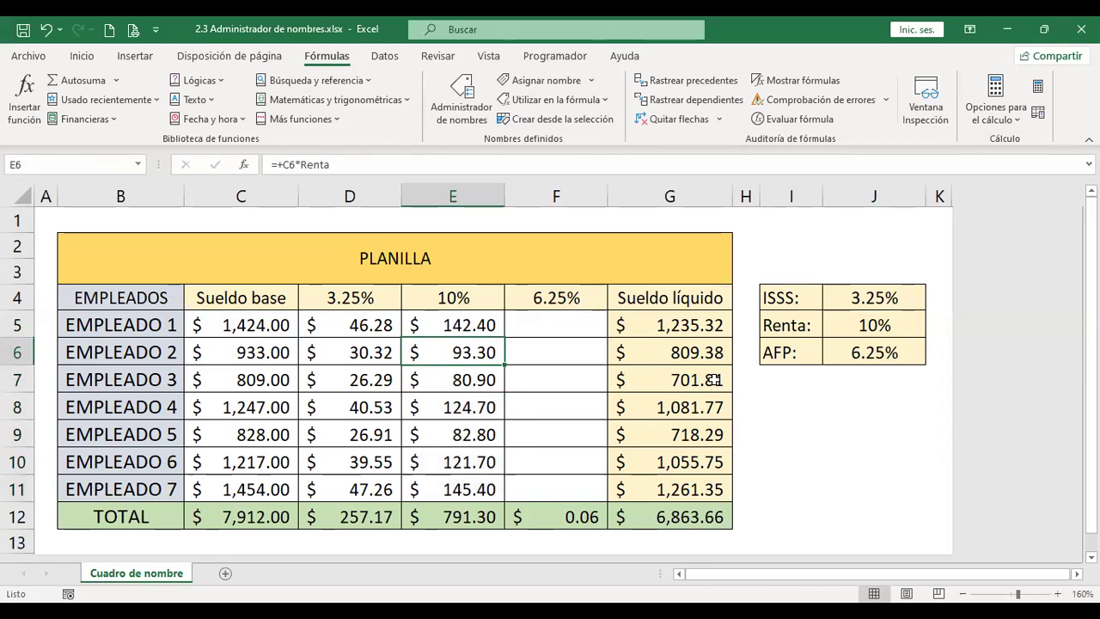
key(Down)
key(Down)
key(Down)
key(Down)
key(Right)
key(Up)
key(Up)
key(Up)
key(Up)
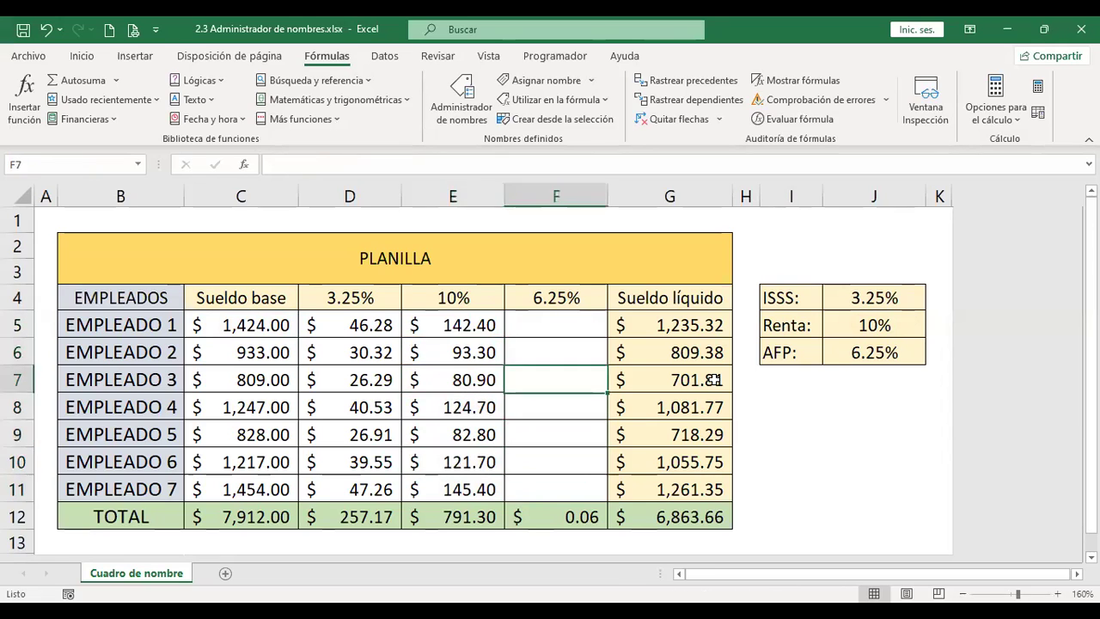
Undo the paste of the Renta deduction formula in E6:E11 and clear the copy selection
key(Up)
key(Left)
key(ctrl+c)
key(ctrl+z)
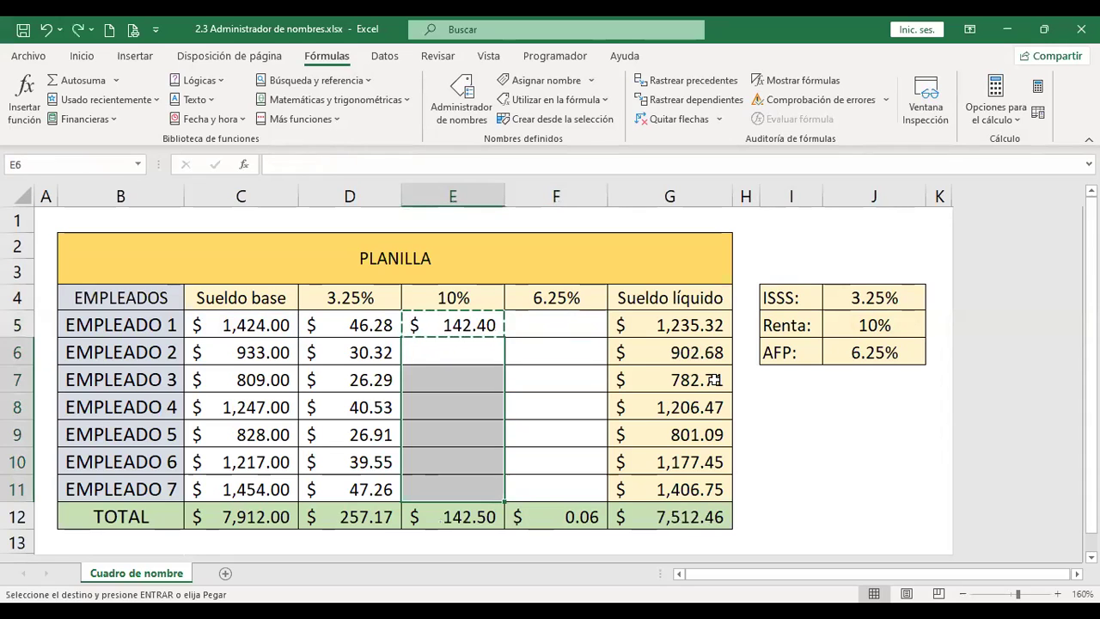
key(Escape)
Autofill the Renta deduction formula from E5 down to EMPLEADO 7 in E11
click(427, 361)
click(466, 323)
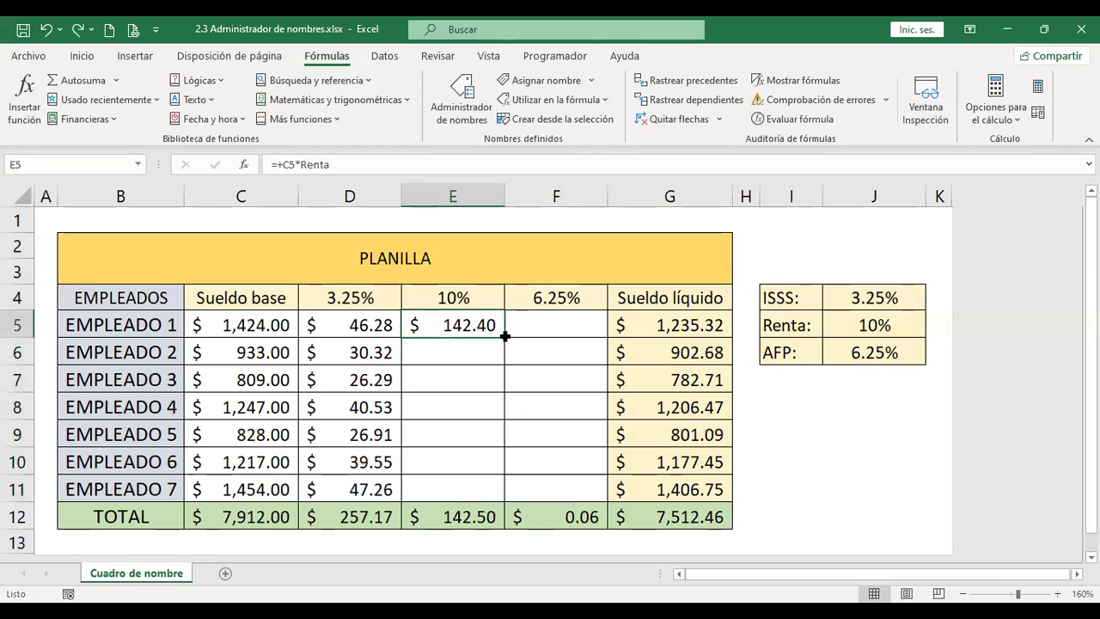
double_click(505, 337)
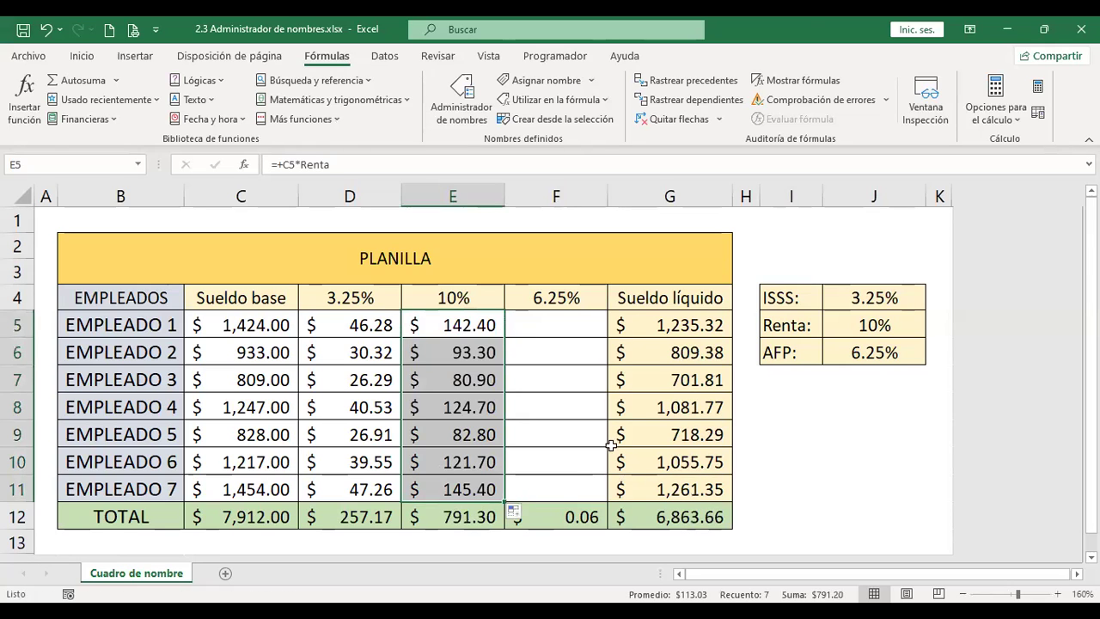
click(559, 322)
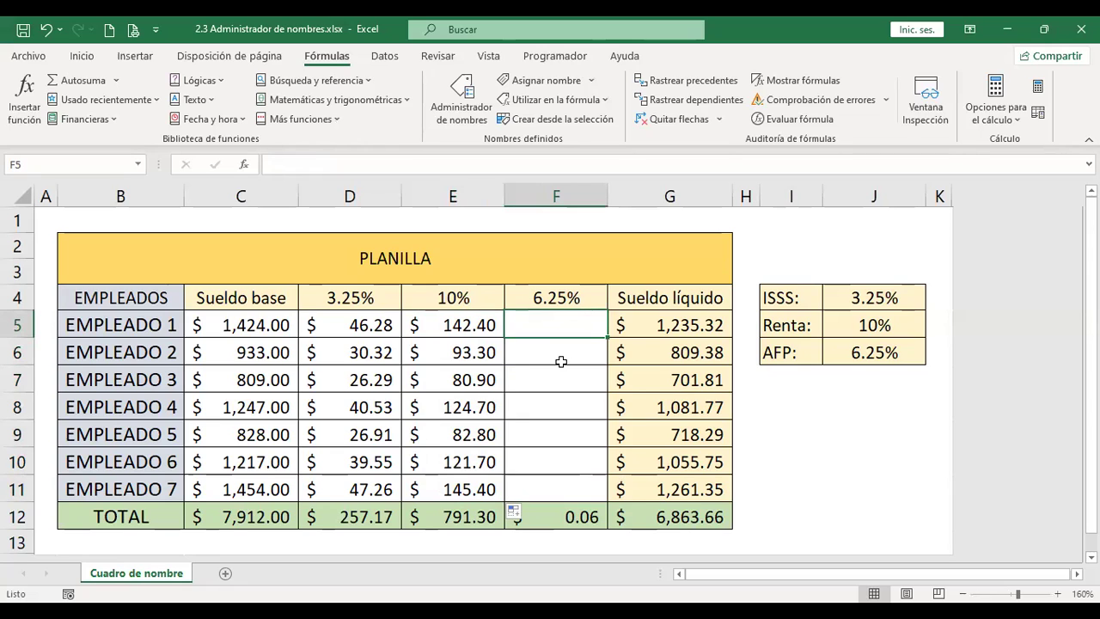
text(+)
key(Left)
key(Left)
key(Left)
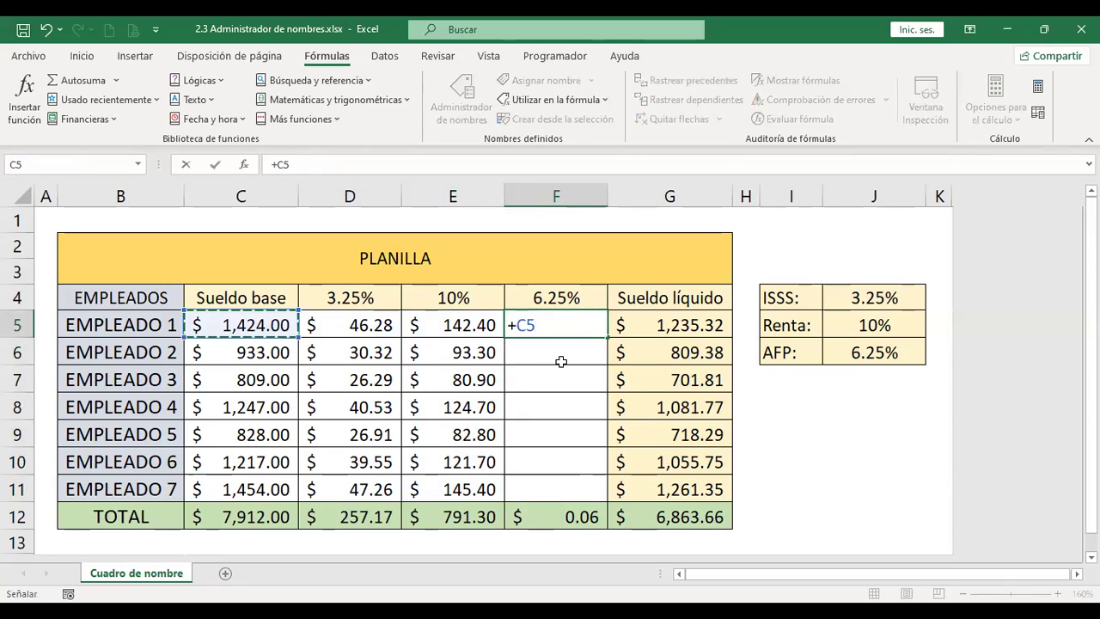
key(Escape)
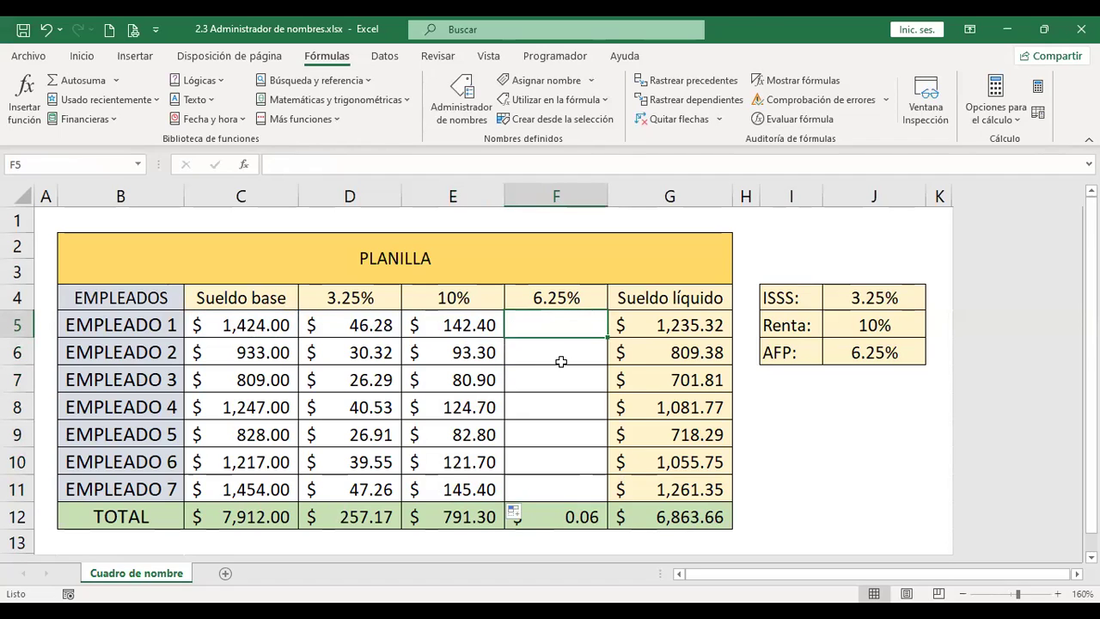
Calculate the AFP deductions for all employees from F5 with the formula +Sueldo_base*AFP, using both defined names
text(+)
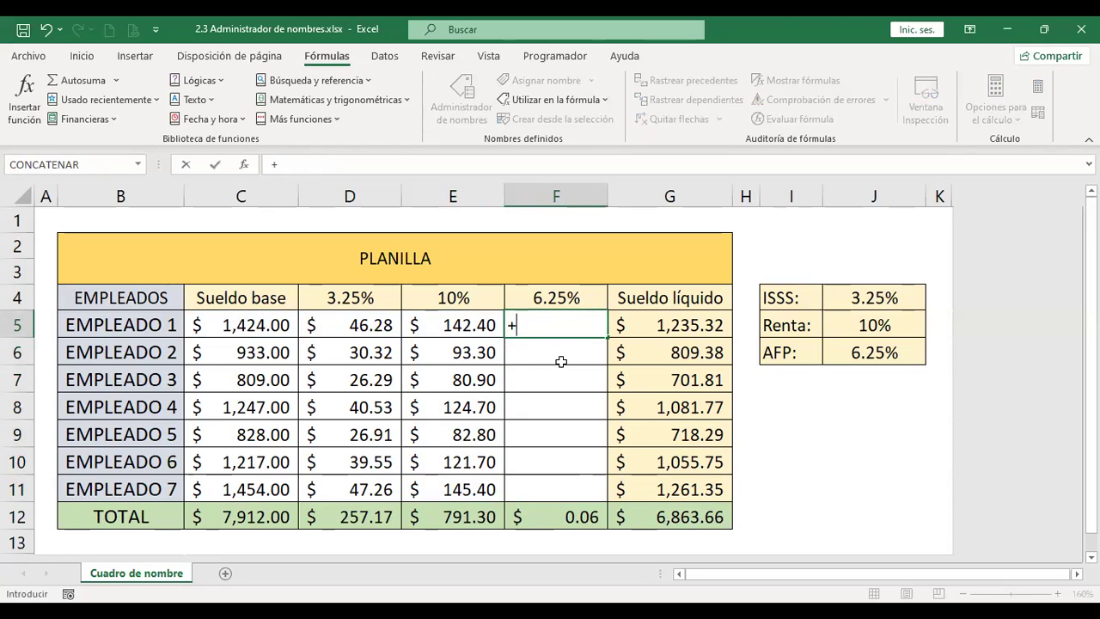
text(sueldo)
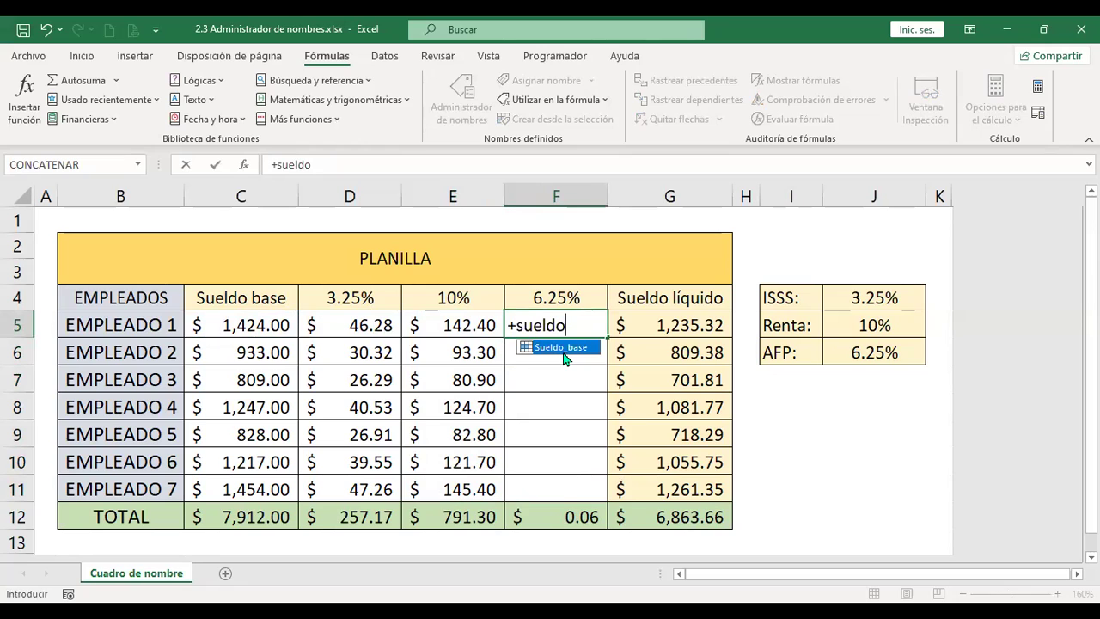
double_click(563, 348)
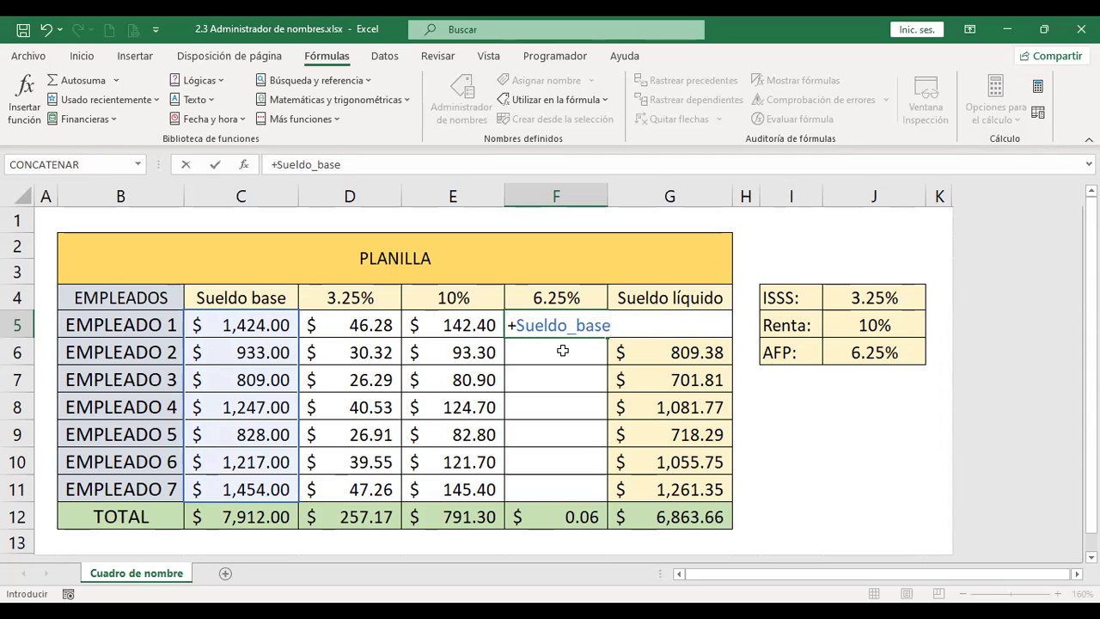
text(*afp)
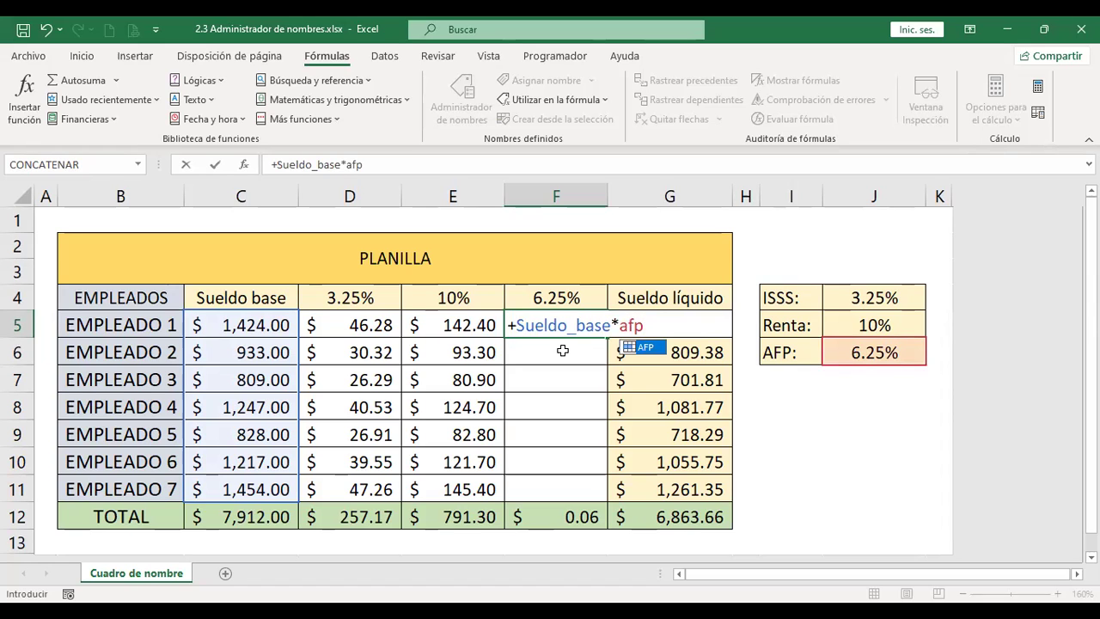
key(ctrl+Return)
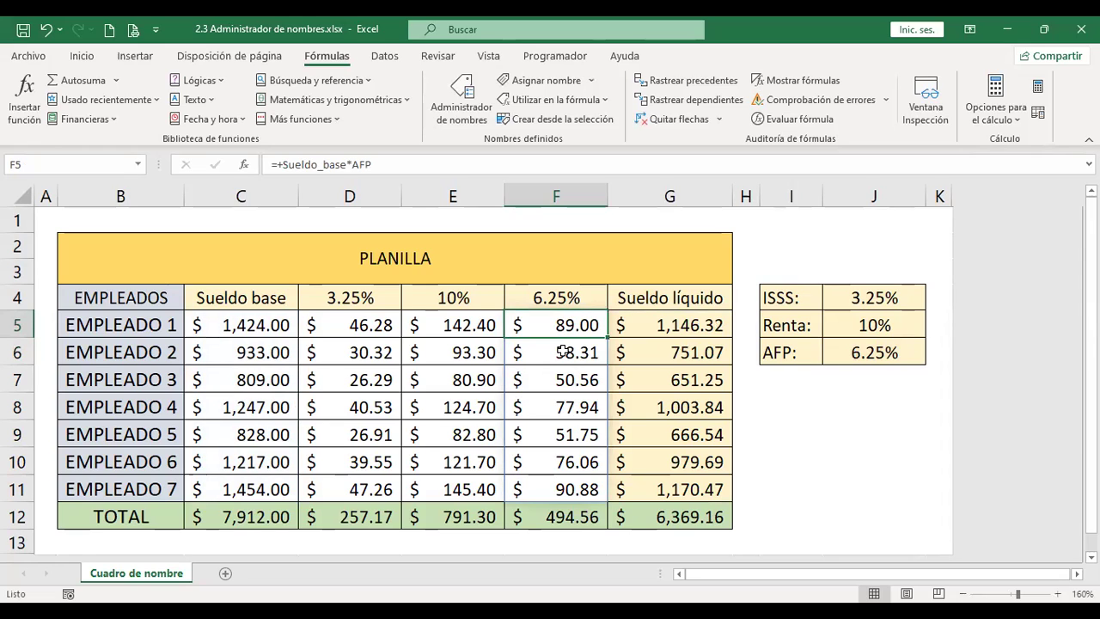
Cross-check EMPLEADO 1's AFP deduction in I8 with the formula +C5*6.25%, and clear the test cell
key(Right)
key(Up)
key(Down)
key(Down)
key(Down)
key(Right)
key(Right)
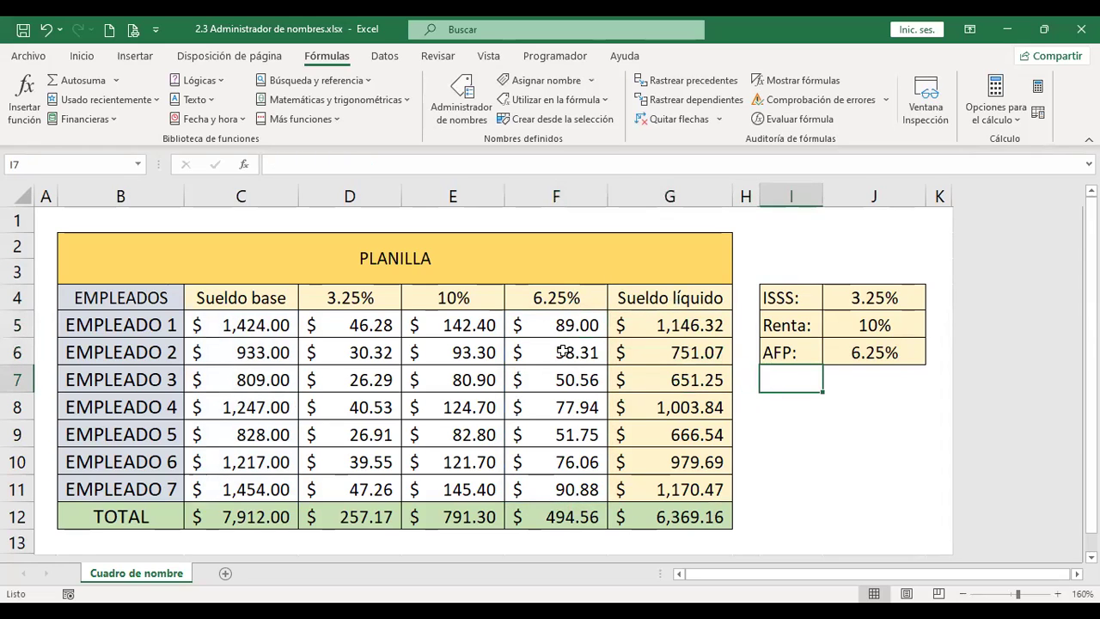
key(Down)
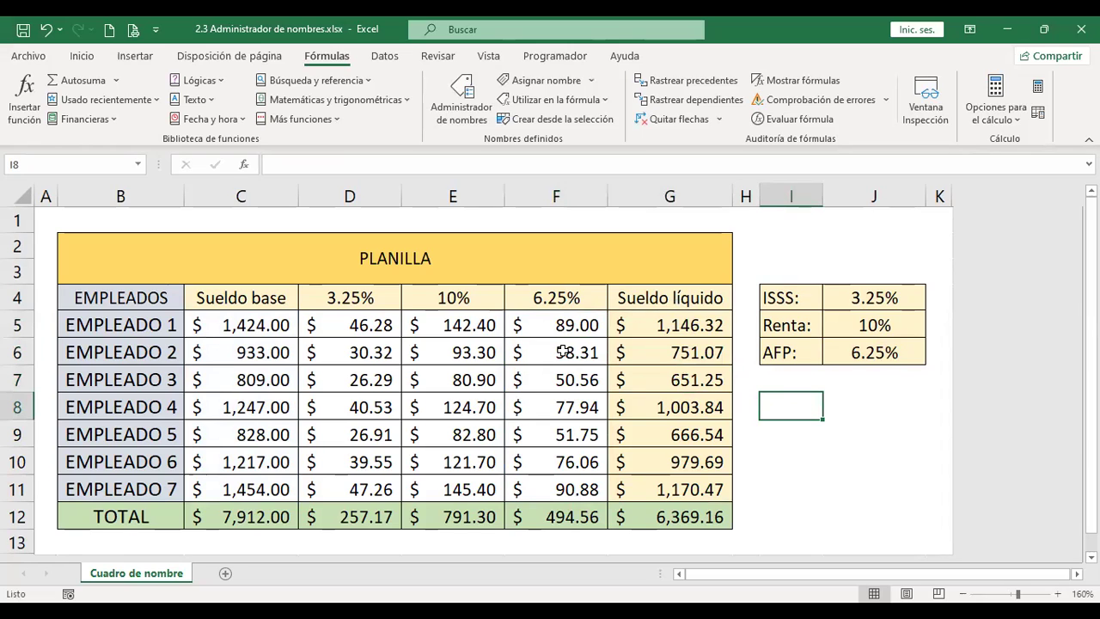
text(+)
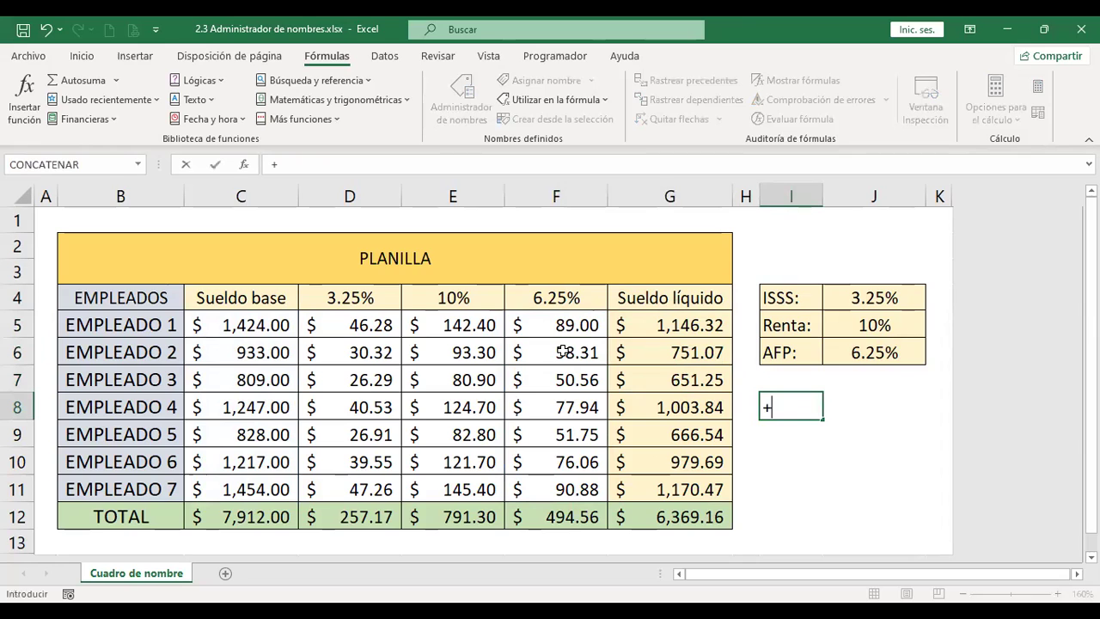
click(224, 325)
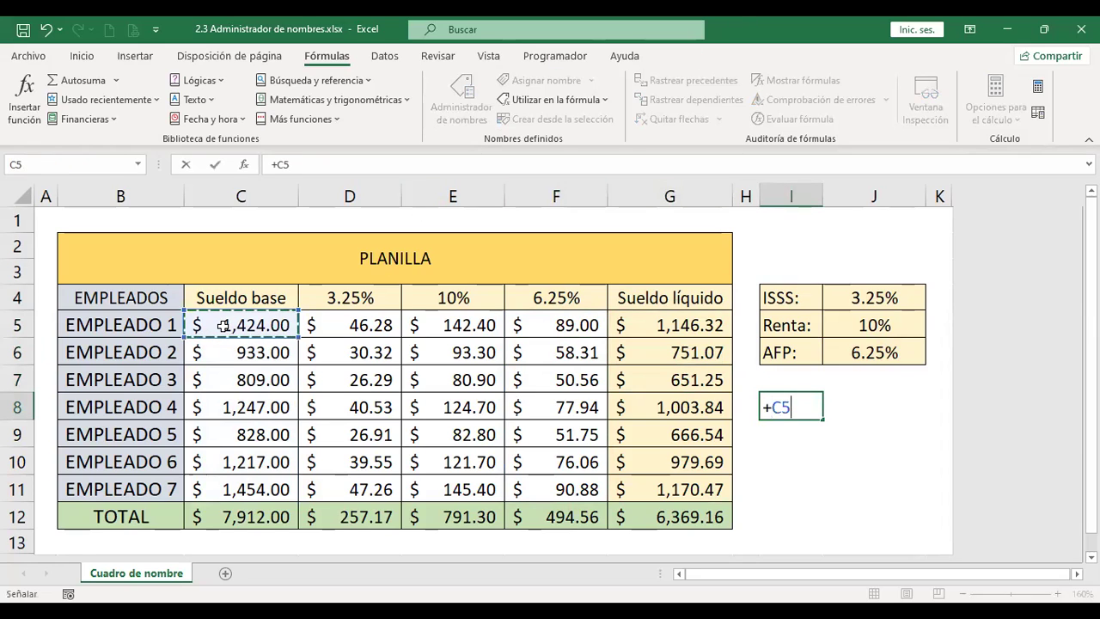
text(*6.25)
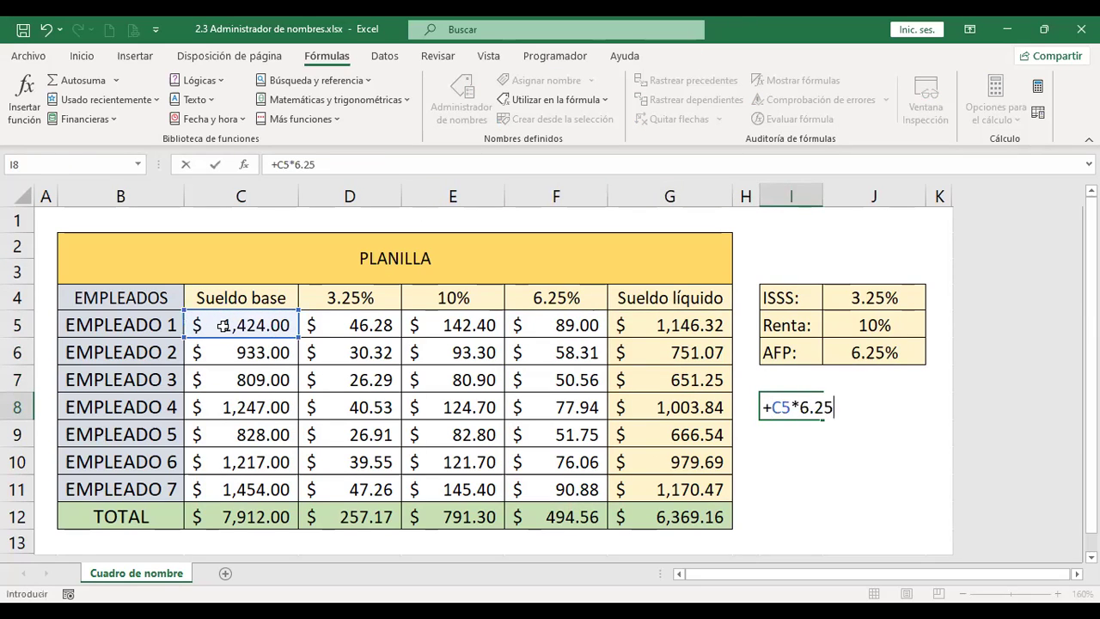
text(%)
key(Return)
key(Up)
key(Delete)
Examine the formula in F5 to see which ranges the names Sueldo_base and AFP refer to
key(Left)
key(Left)
key(Up)
key(Left)
key(Left)
key(Up)
key(Up)
key(Right)
key(F2)
key(Left)
key(Left)
key(Left)
key(Left)
key(Left)
key(Left)
key(Left)
key(Left)
key(Left)
key(Left)
key(Right)
key(Right)
key(Right)
key(Right)
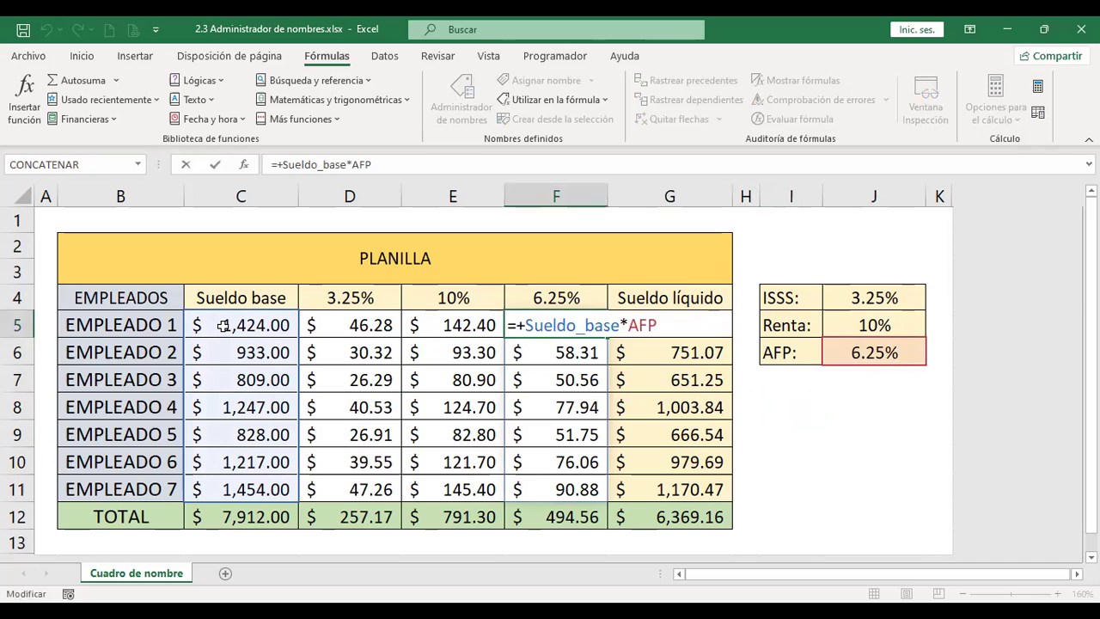
key(Right)
key(Right)
key(Right)
key(Return)
Examine how far the results of the AFP formula in F5 extend down the column
key(Up)
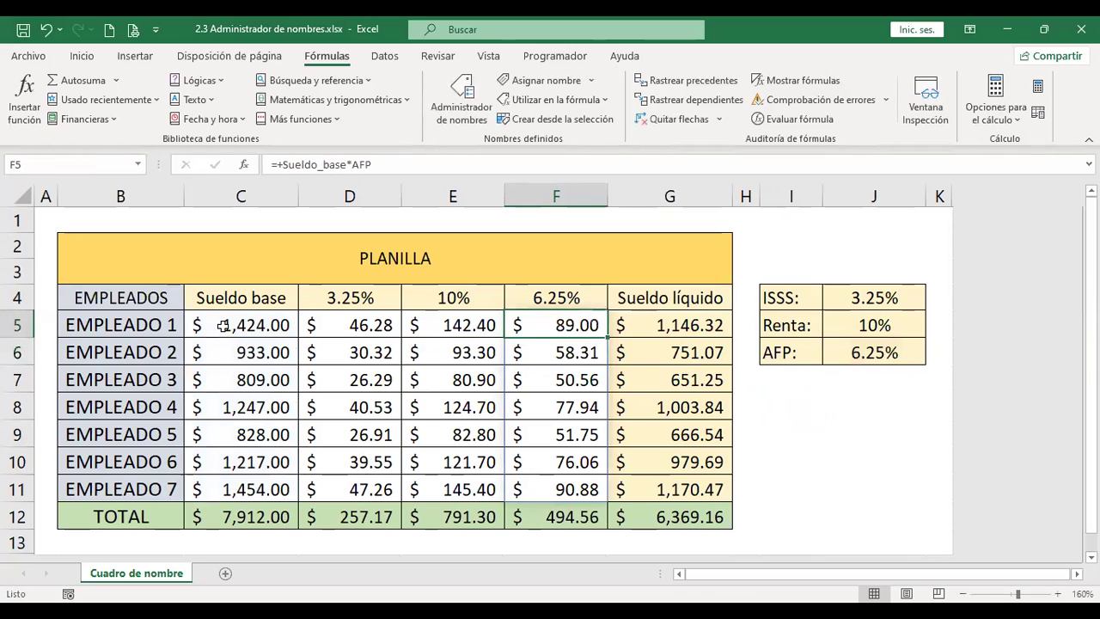
key(shift+Down)
key(shift+Down)
key(shift+Down)
key(shift+Down)
key(shift+Down)
key(shift+Down)
key(shift+Down)
key(shift+Up)
key(shift+Up)
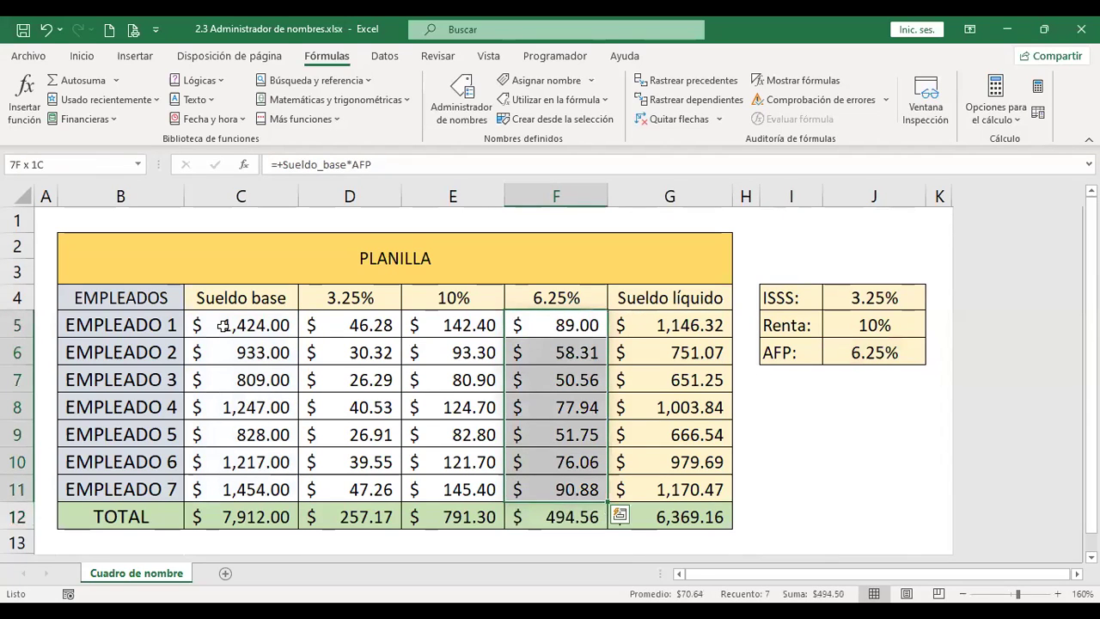
key(shift+Down)
key(shift+Up)
key(shift+Up)
key(shift+Up)
key(shift+Up)
key(shift+Up)
key(shift+Up)
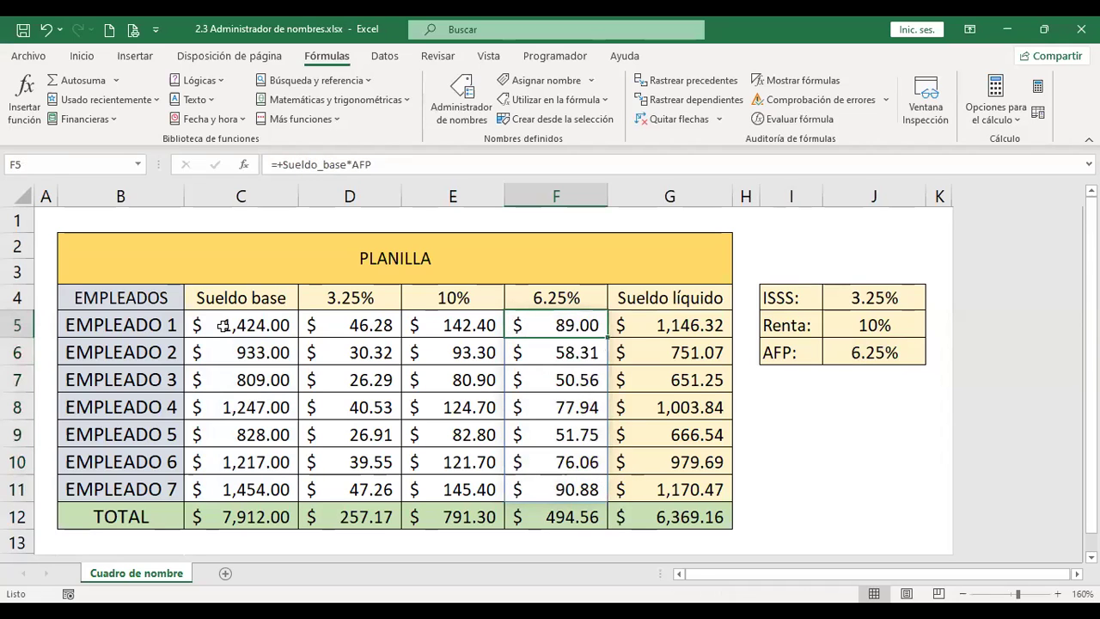
Clear the AFP deductions from F5:F11
key(shift+Down)
key(shift+Down)
key(shift+Down)
key(shift+Down)
key(shift+Down)
key(shift+Down)
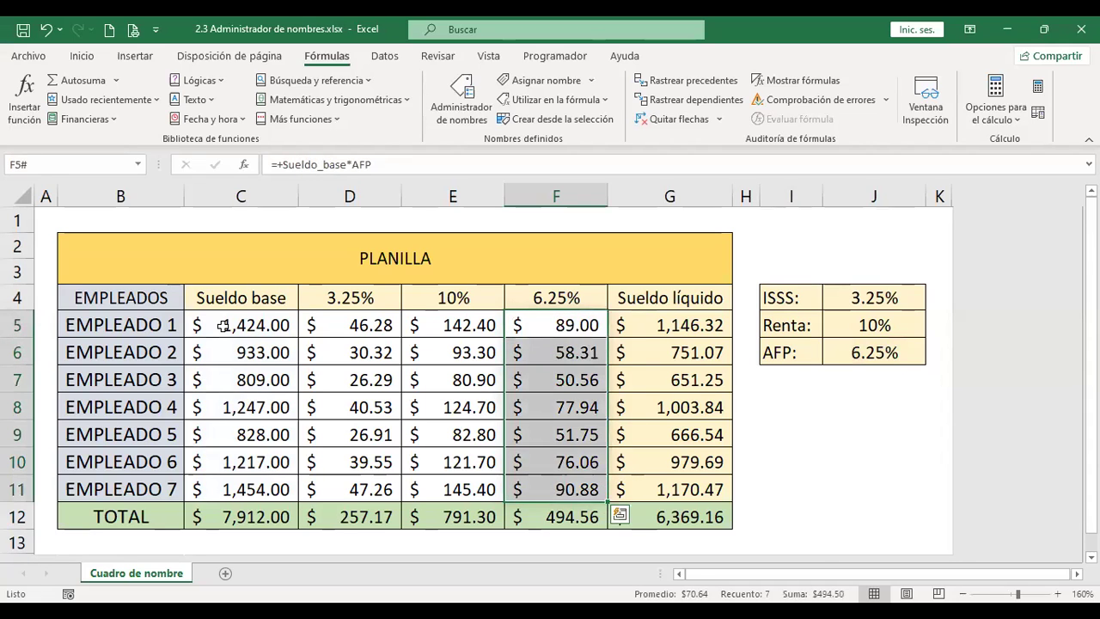
key(Delete)
key(Up)
key(Down)
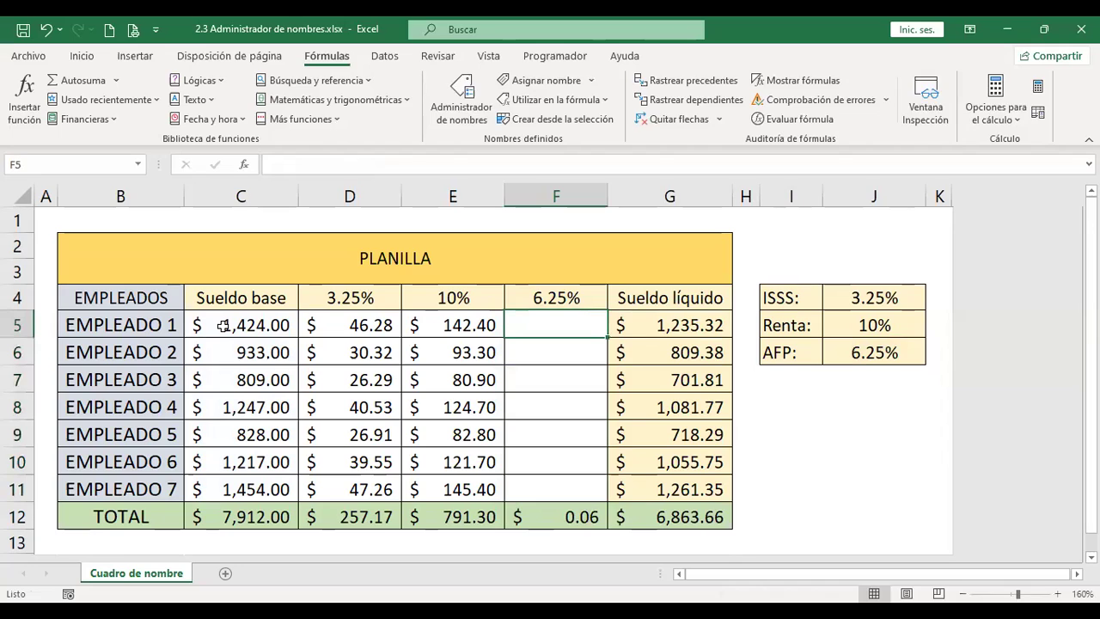
Enter the formula +Sueldo_base*AFP in F5 to calculate the AFP deduction of every employee at once
text(+suel)
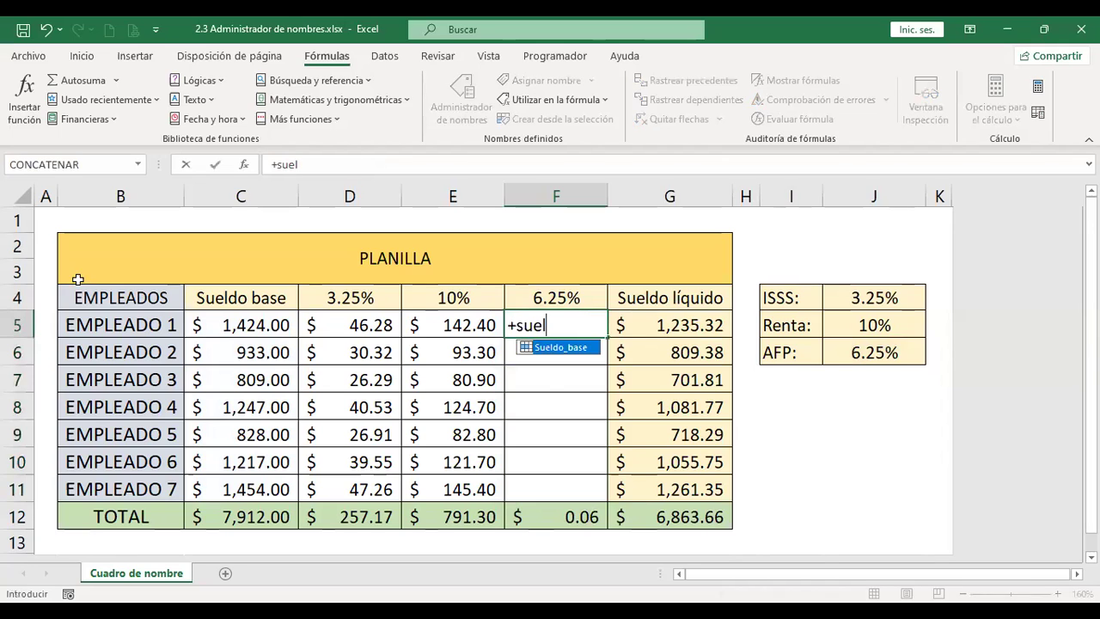
double_click(586, 347)
text(*)
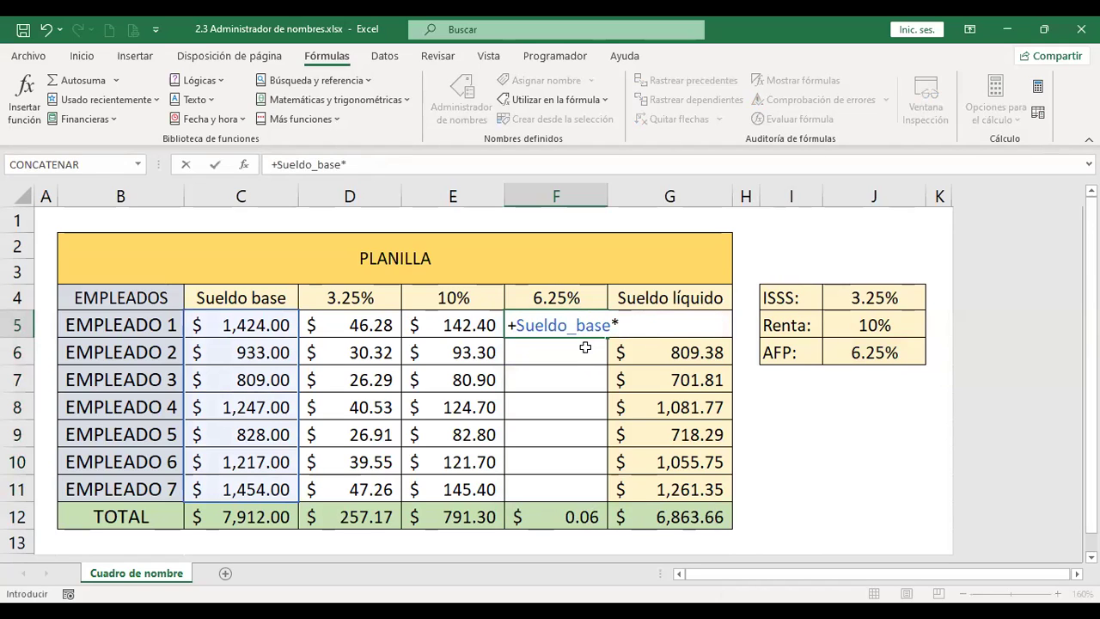
text(AFP)
key(ctrl+Return)
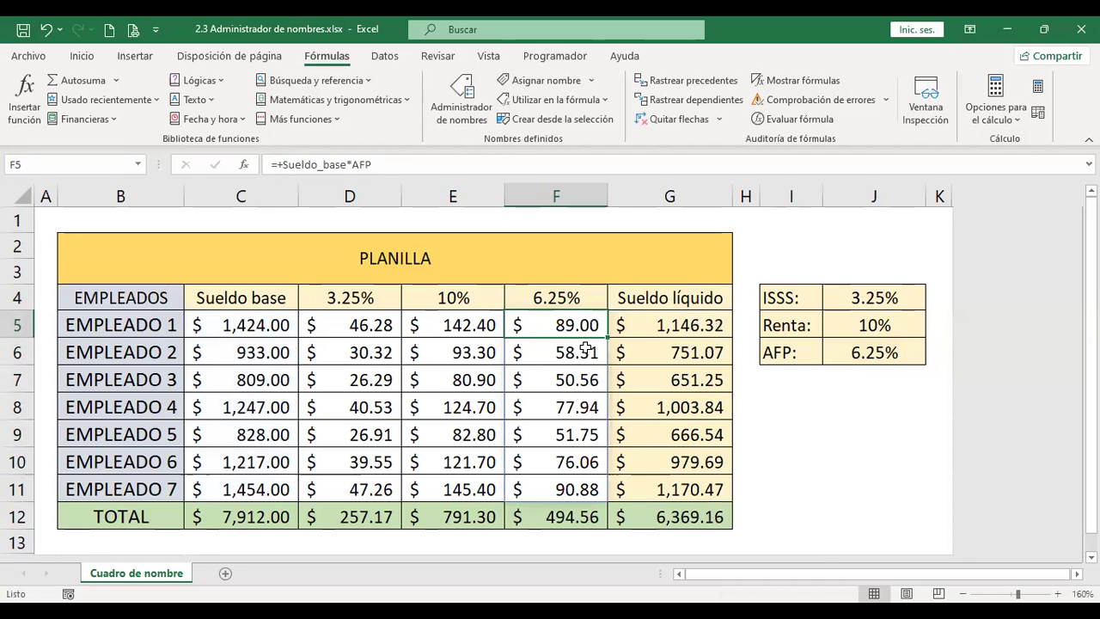
Examine the net salary formula in G5 and look through the Sueldo líquido column down to the total
key(Right)
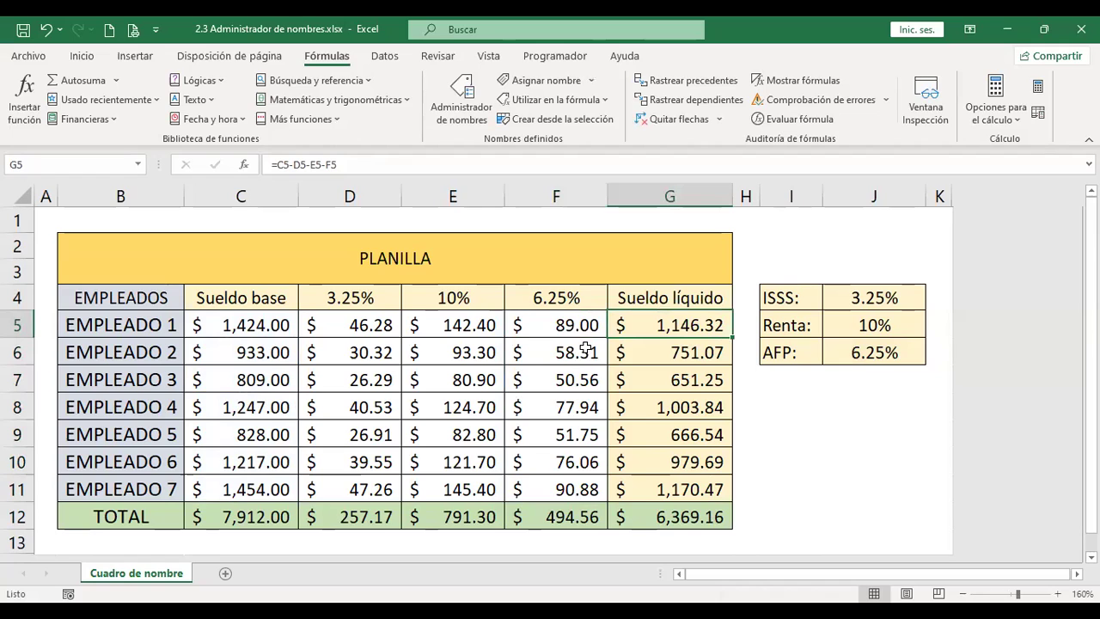
key(F2)
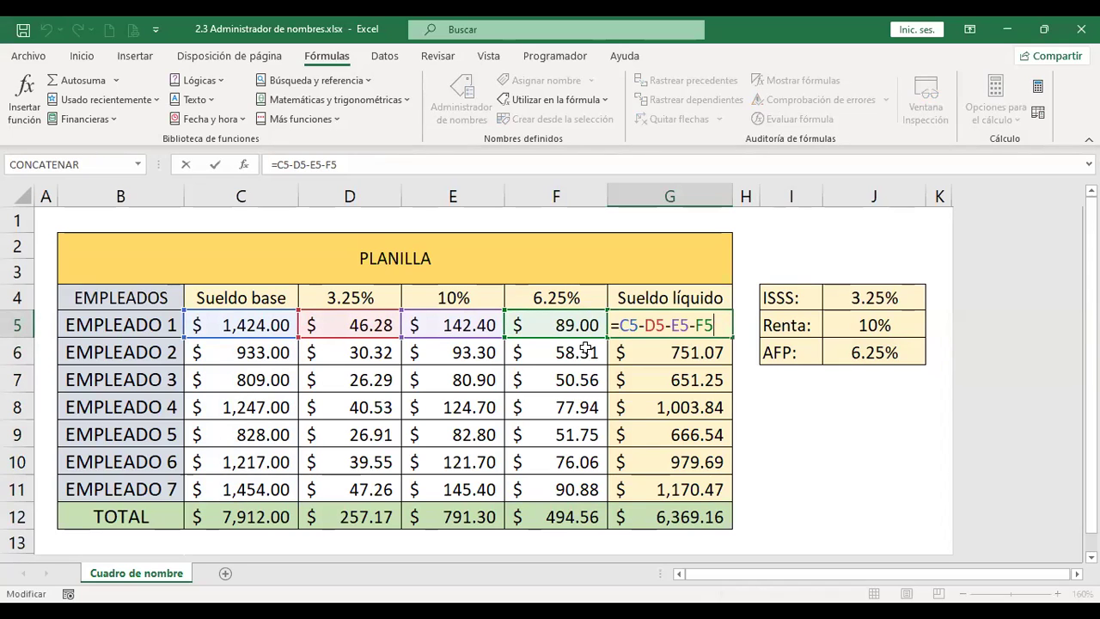
key(Return)
key(Down)
key(Down)
key(Down)
key(Down)
key(Down)
key(Down)
key(Down)
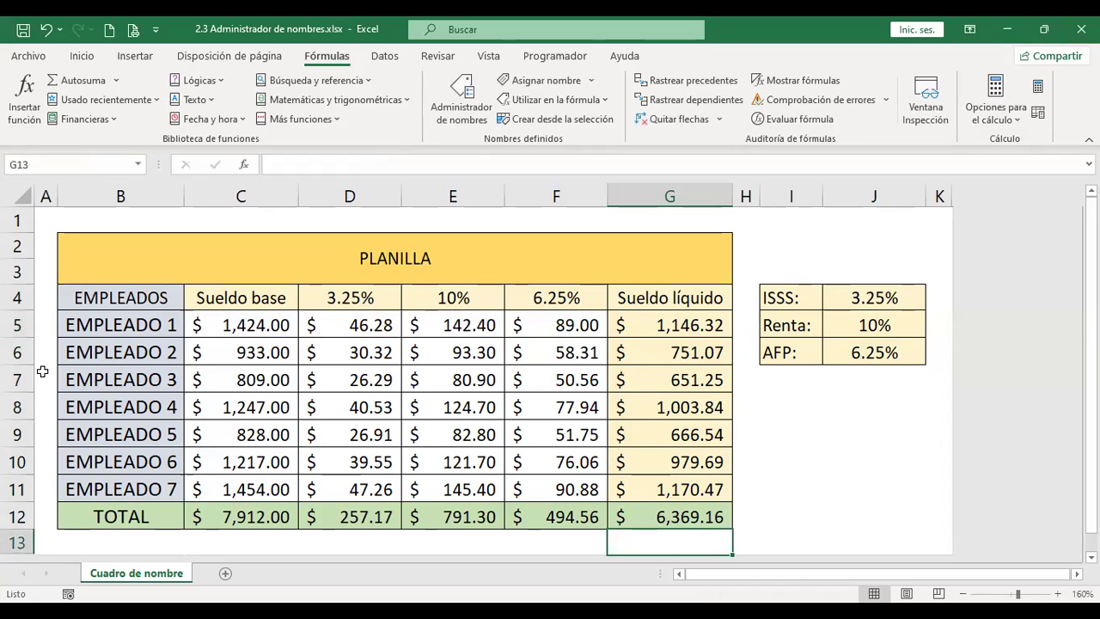
Examine the sum formula in D12 that totals the ISSS deductions column
scroll(297, 396, down, 3)
scroll(320, 430, up, 1)
click(355, 335)
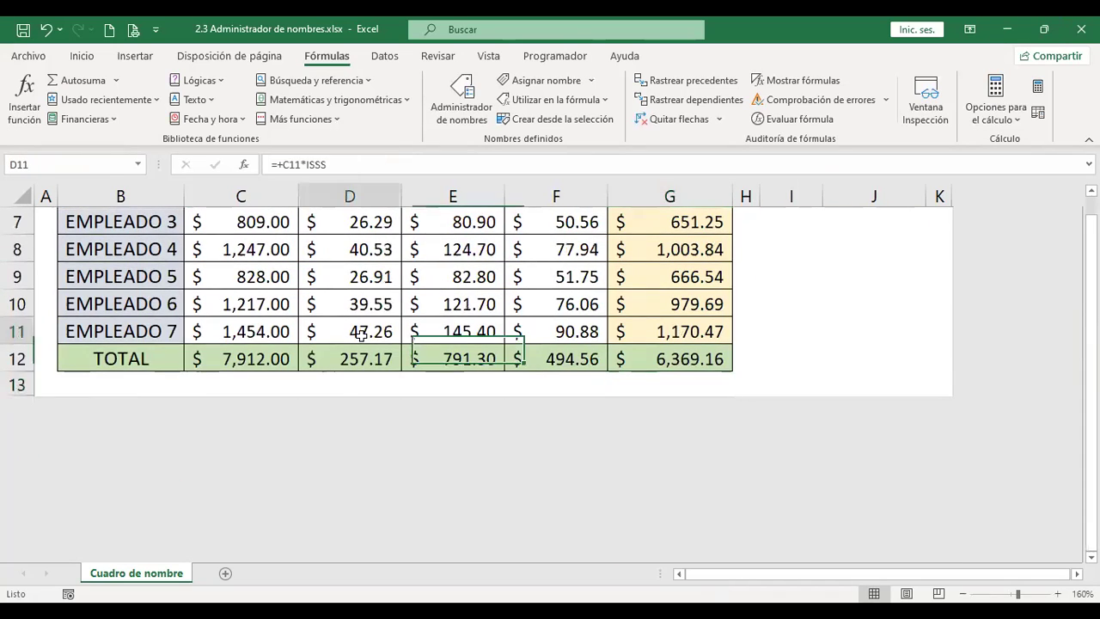
click(358, 349)
scroll(488, 420, up, 2)
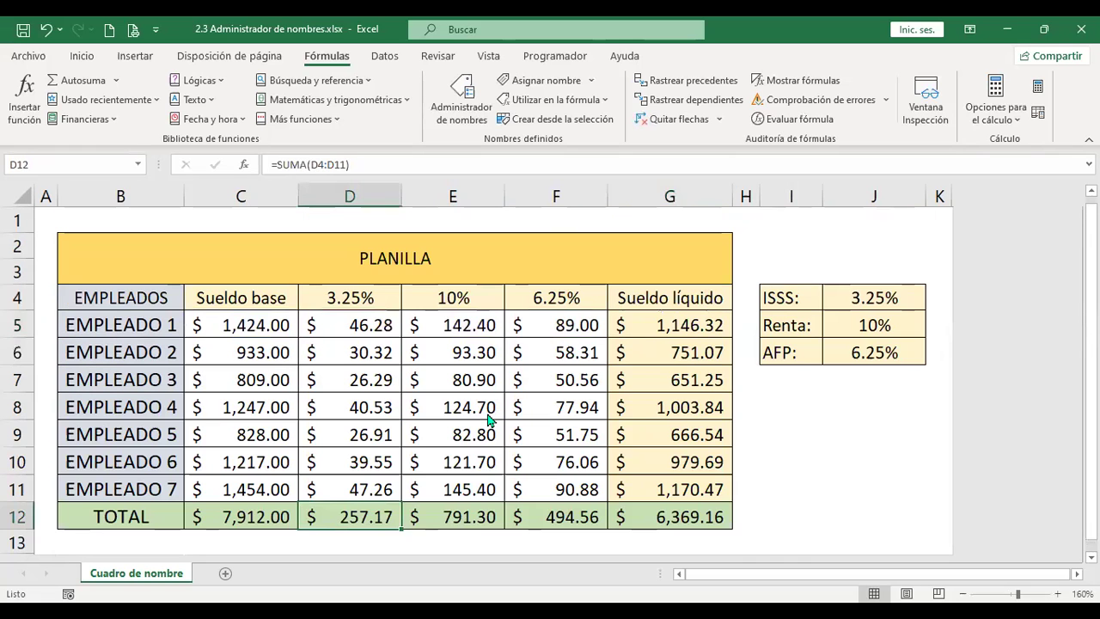
scroll(488, 420, down, 2)
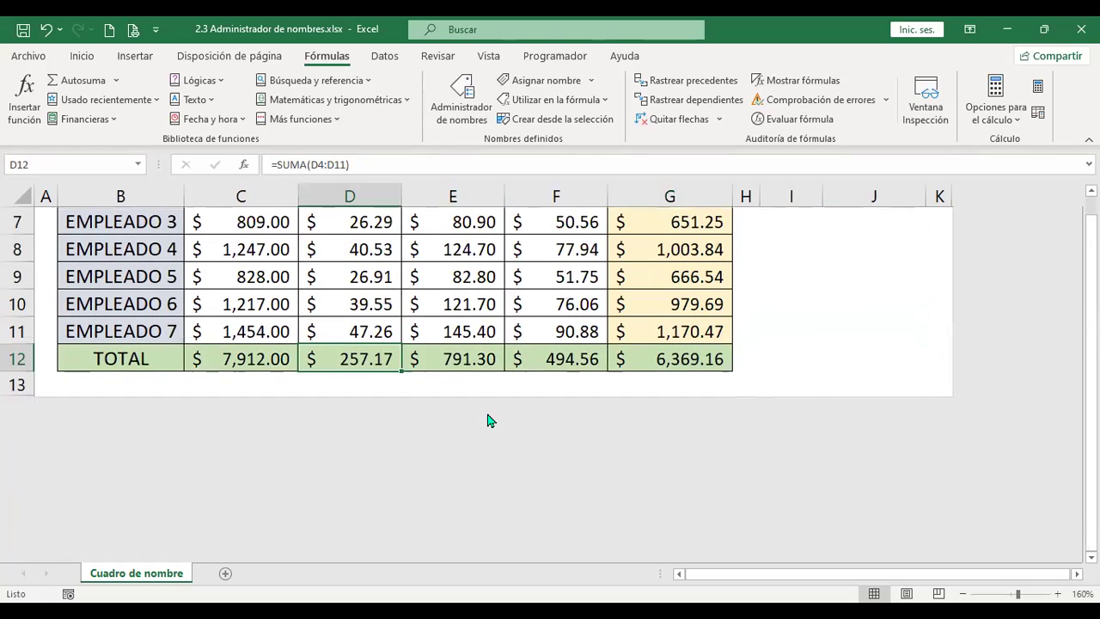
Re-enter the existing total formula in D12 and undo that entry
click(417, 174)
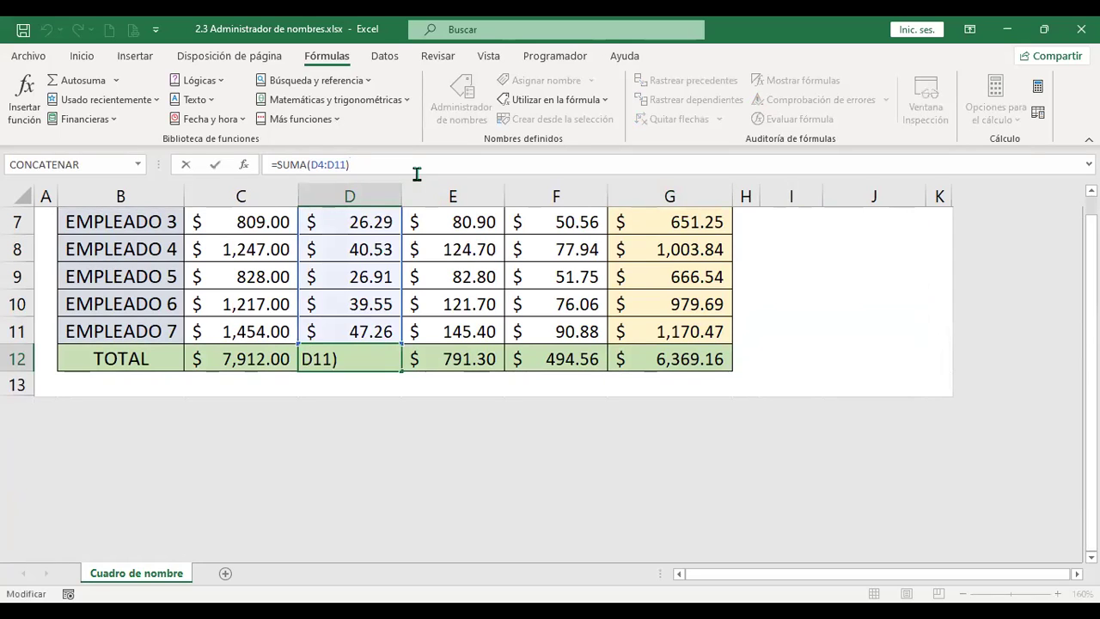
key(Return)
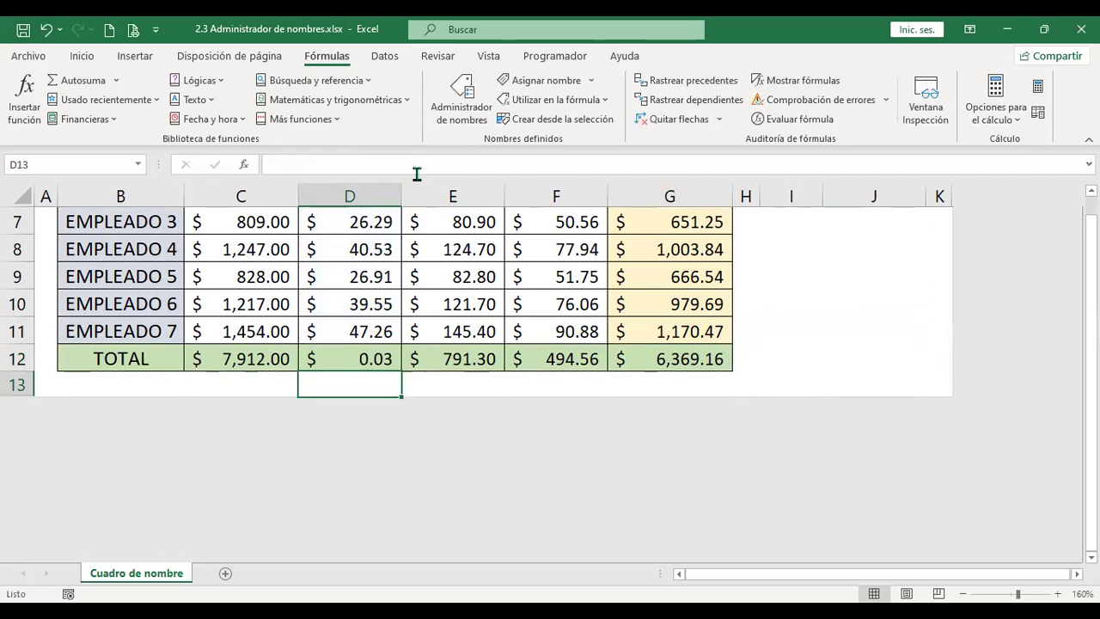
key(Up)
key(ctrl+z)
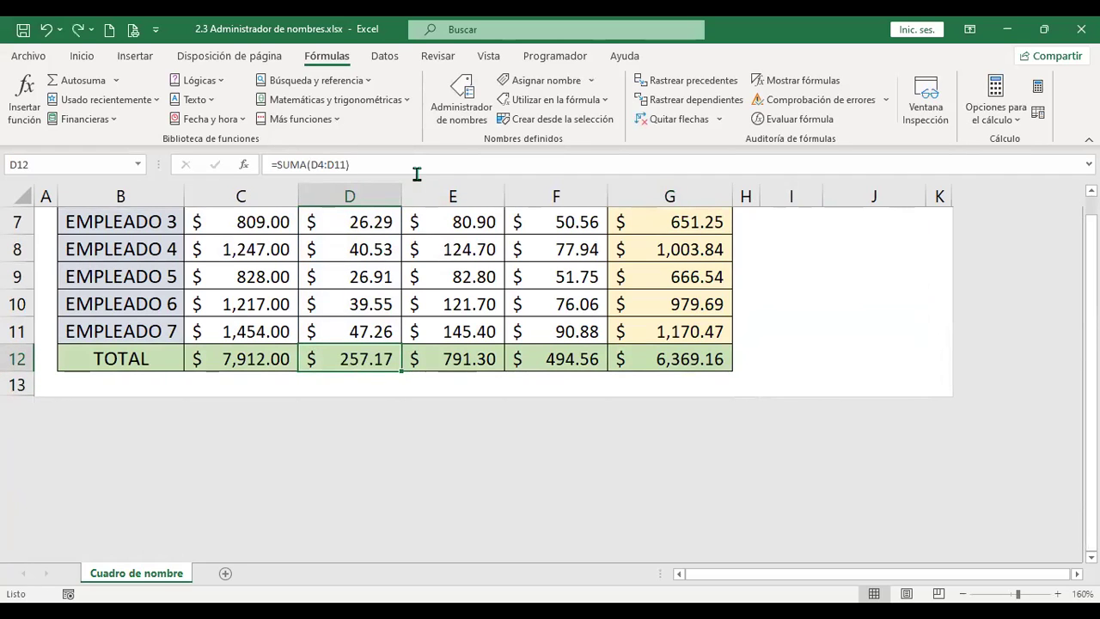
Look through the ISSS deduction column from the total in D12 up to its heading and back down
key(Up)
key(Up)
key(Up)
key(Up)
key(Up)
key(Up)
key(Up)
key(Up)
key(Up)
key(Up)
key(Up)
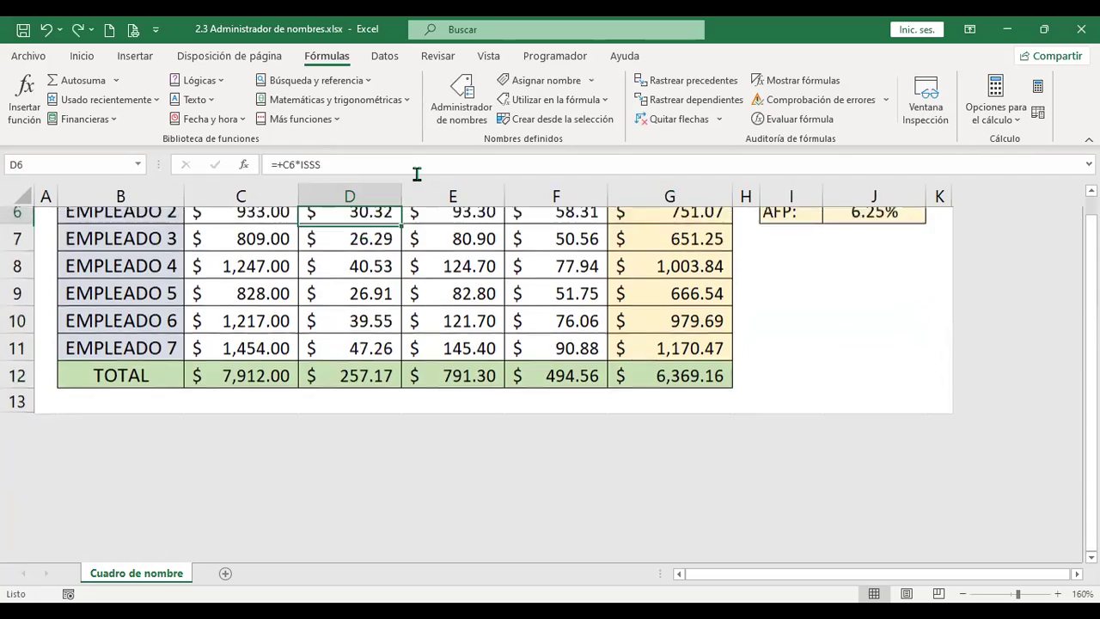
key(Down)
key(Down)
key(Down)
key(Down)
key(Down)
key(Down)
key(Down)
key(Down)
key(Down)
key(Down)
key(Down)
key(Down)
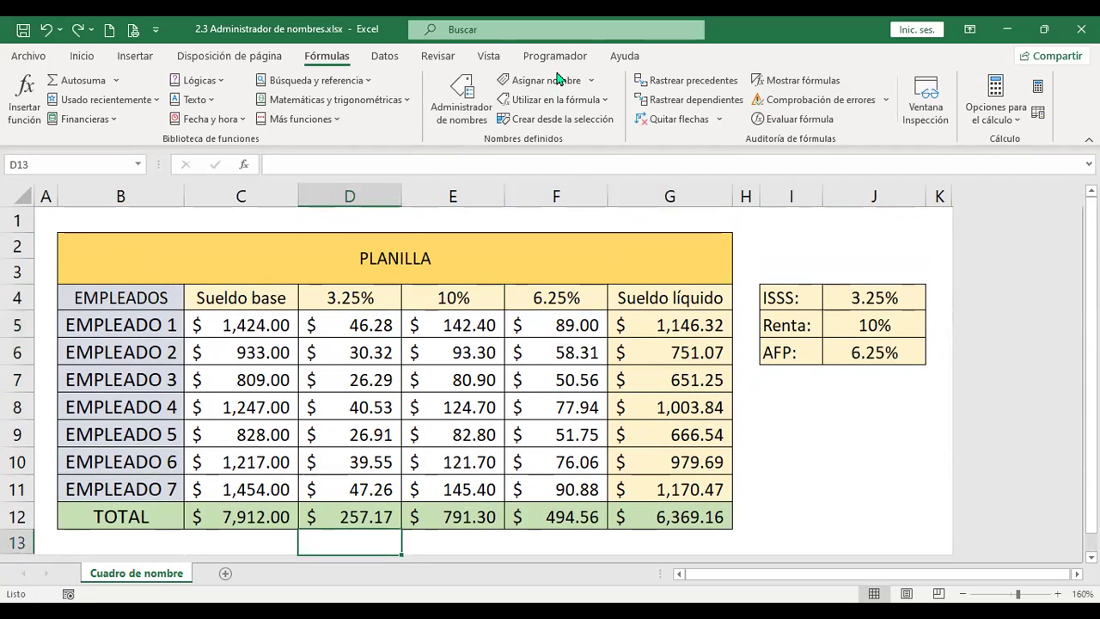
Correct the ISSS total in D12 so the sum covers only D5:D11
scroll(284, 335, down, 2)
click(364, 362)
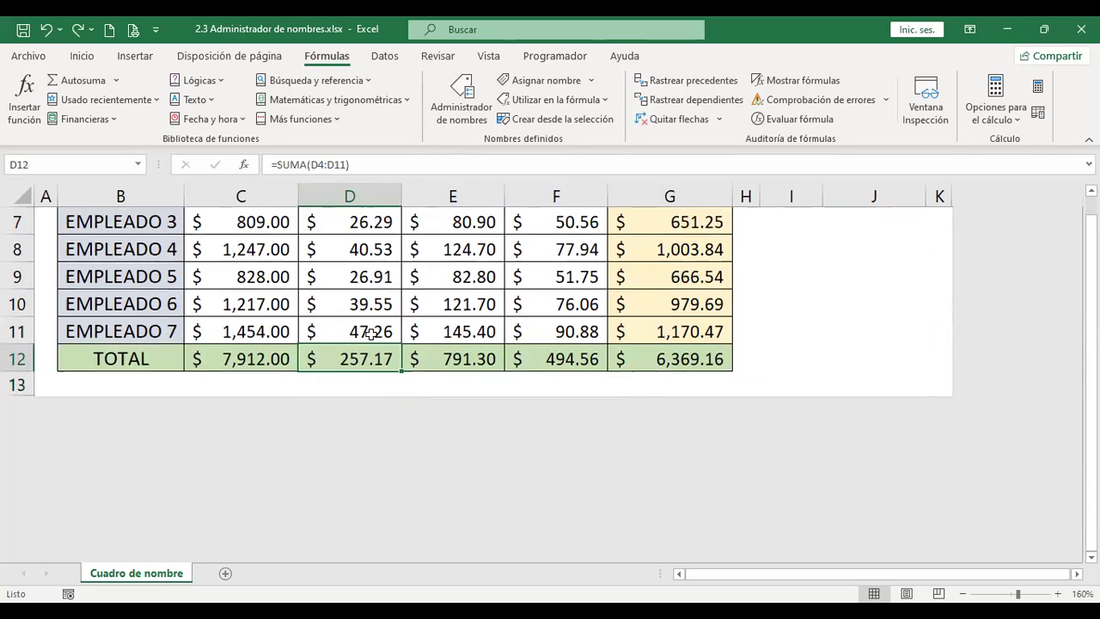
scroll(416, 362, up, 2)
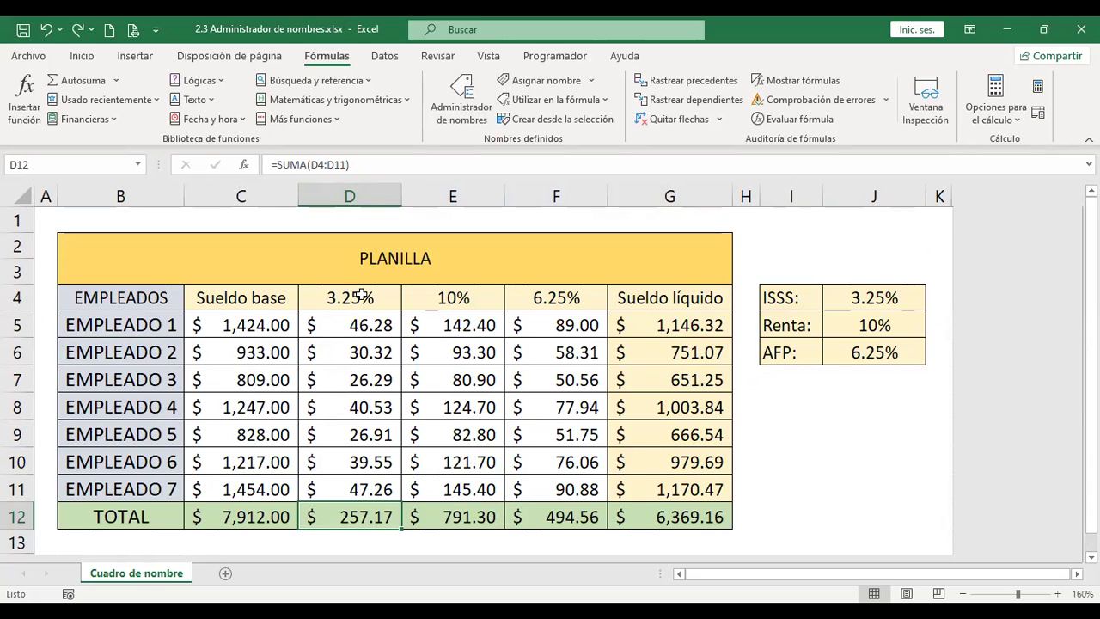
click(322, 167)
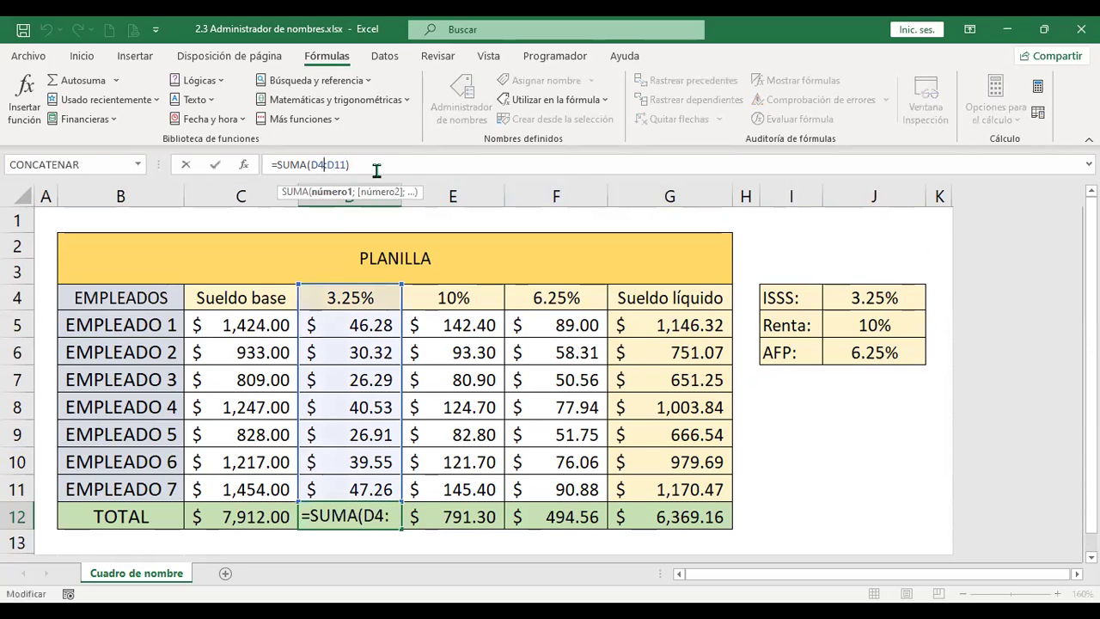
key(BackSpace)
text(5)
key(ctrl+Return)
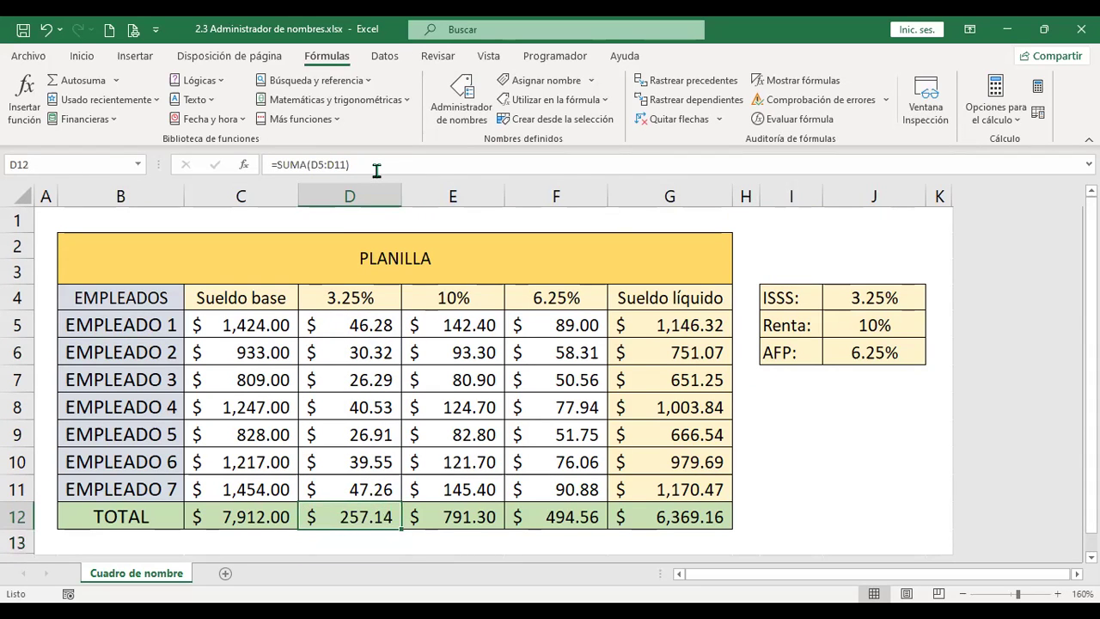
scroll(425, 311, down, 2)
scroll(488, 414, up, 2)
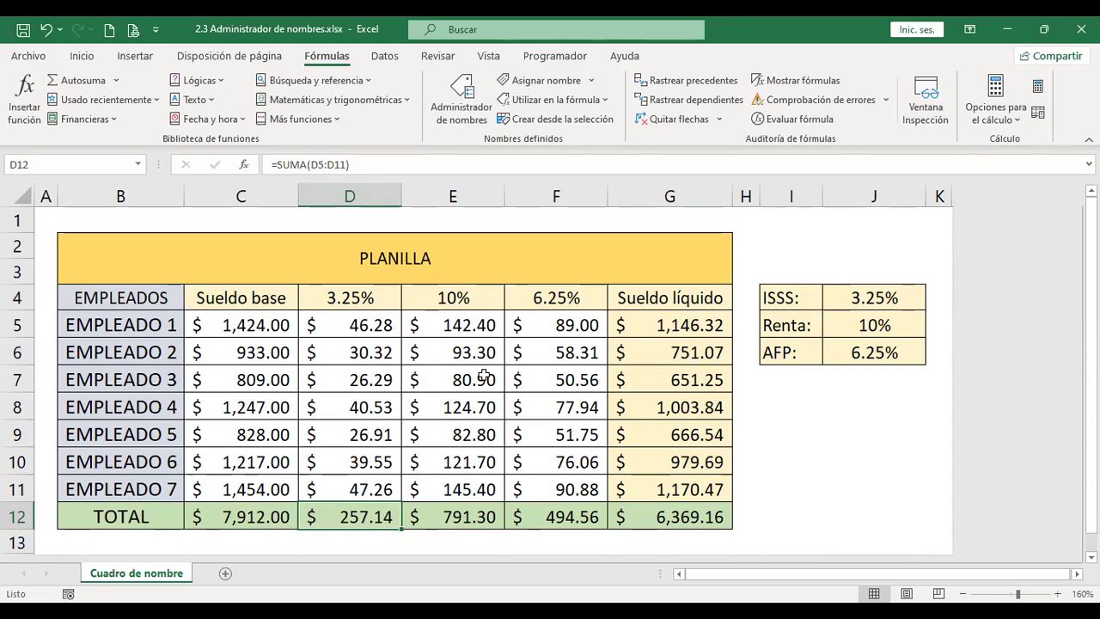
click(582, 325)
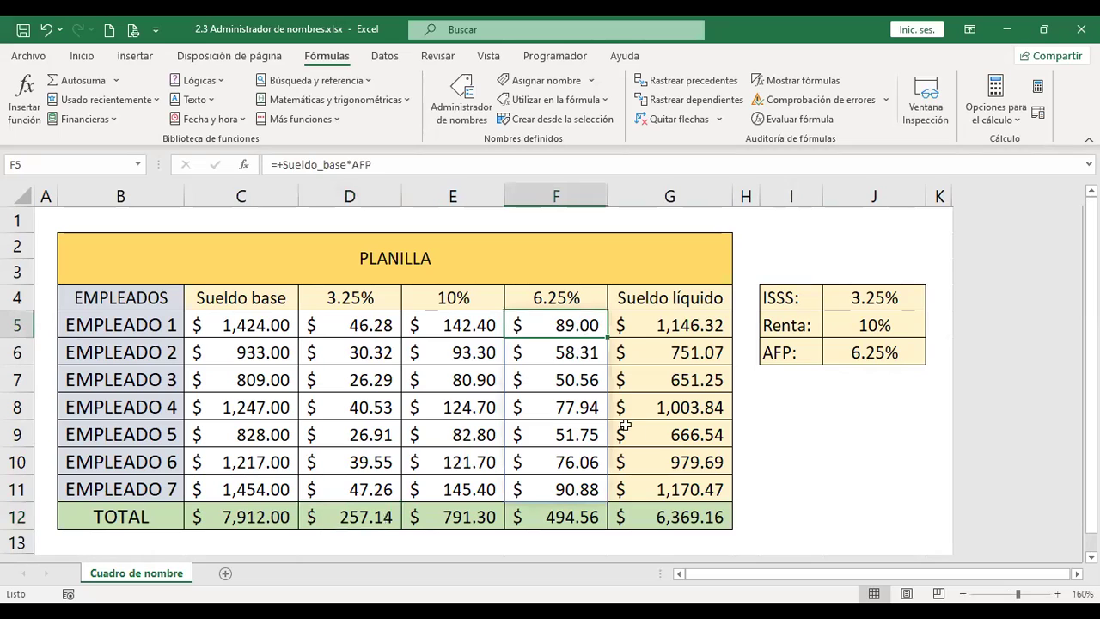
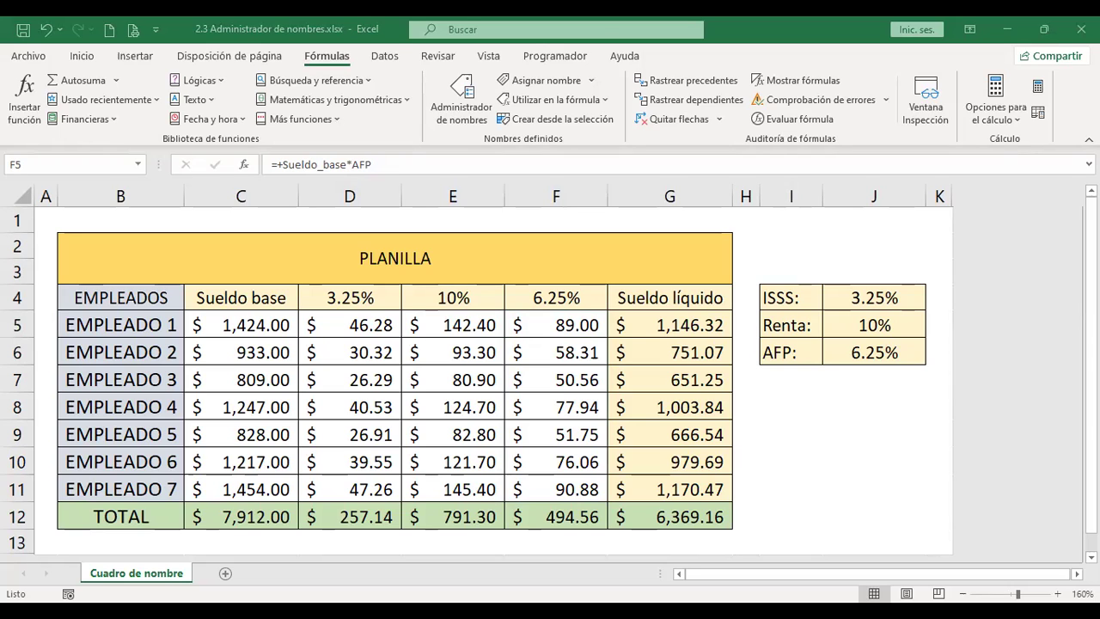
Add a new worksheet and enter the heading Vendedores in B2 at font size 14
click(225, 574)
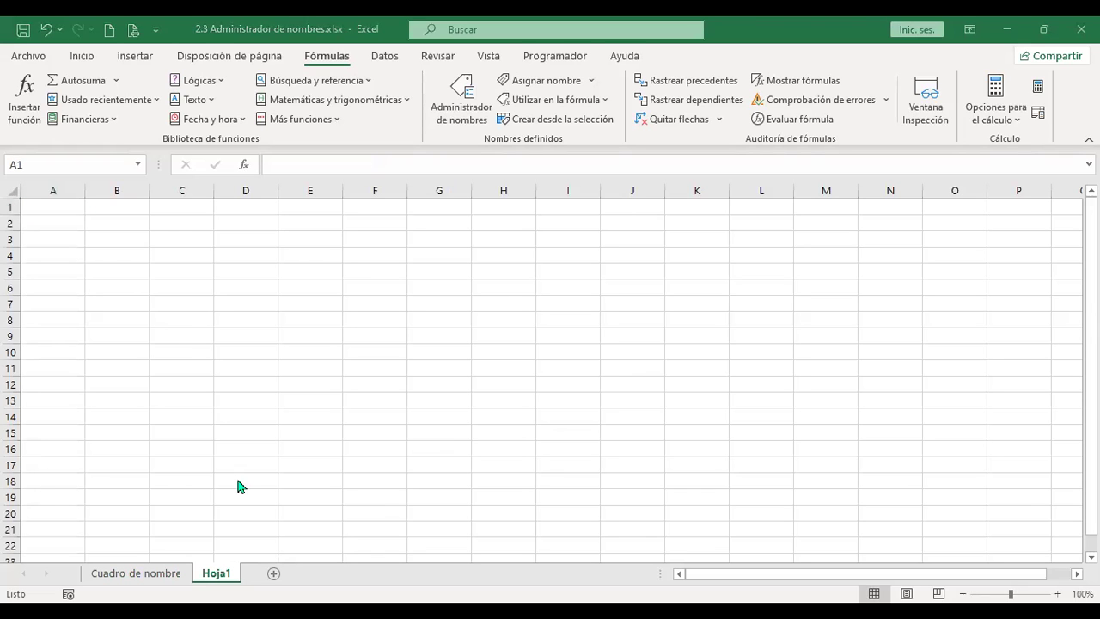
click(128, 228)
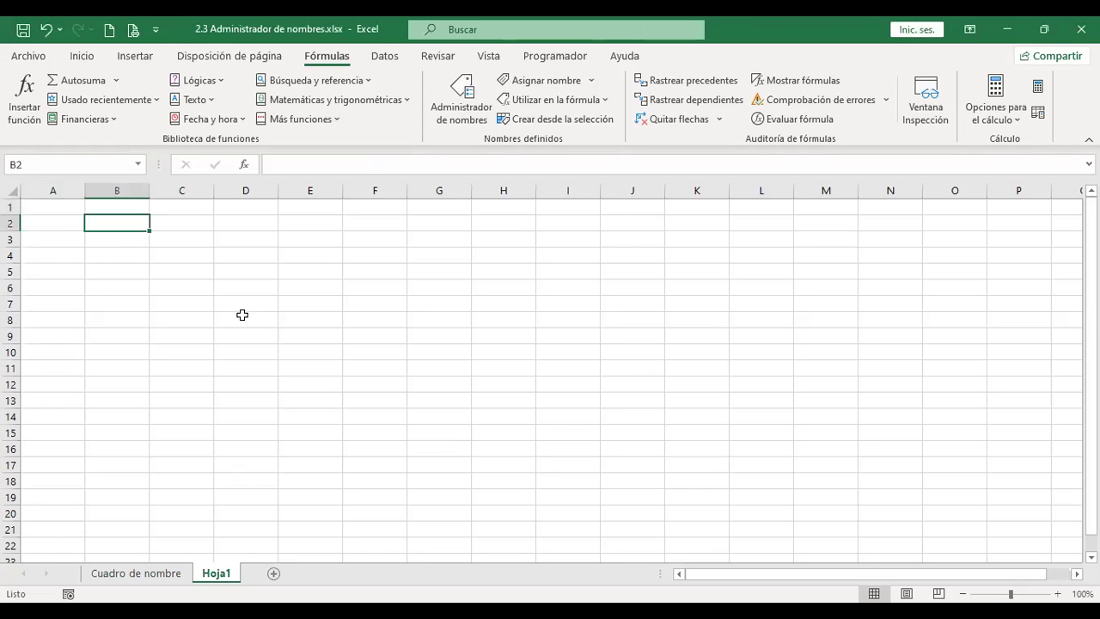
scroll(241, 314, up, 2)
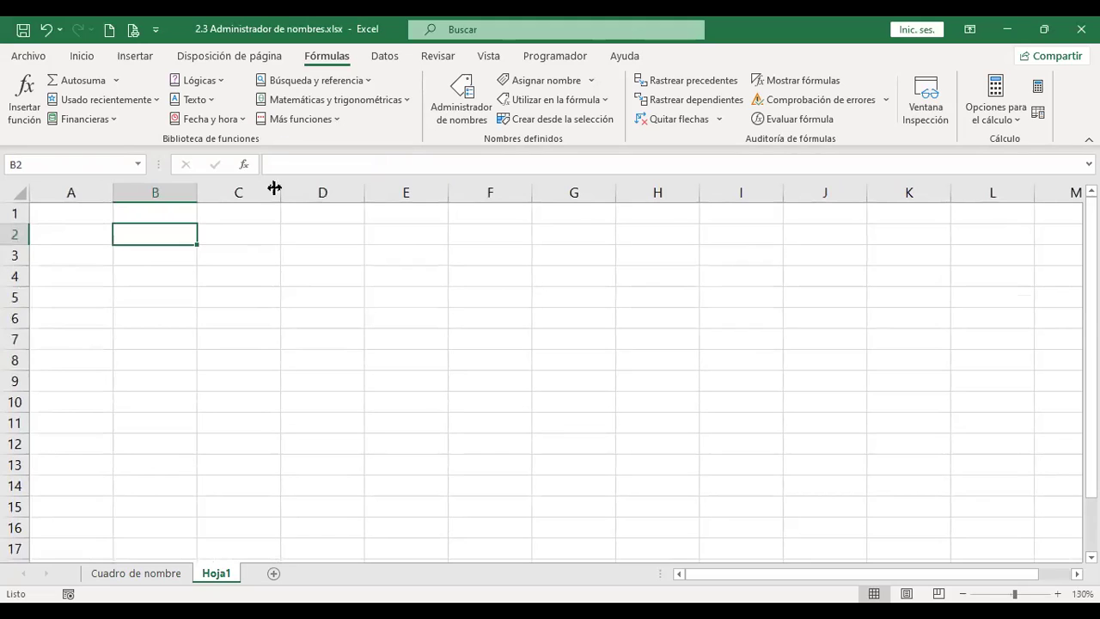
click(86, 60)
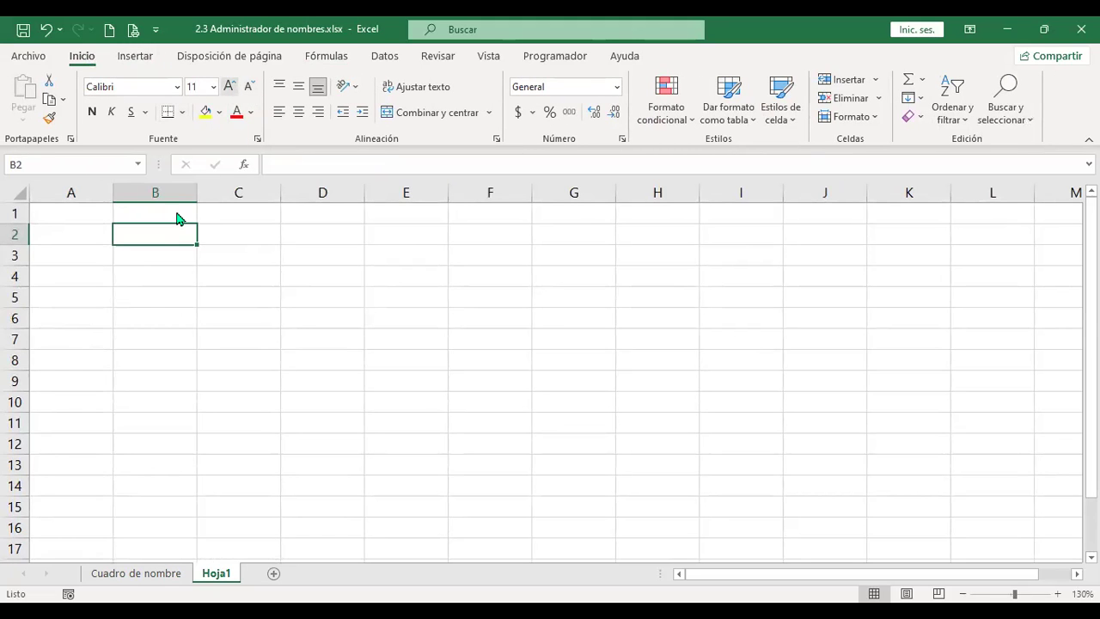
key(ctrl+shift+greater)
key(ctrl+shift+greater)
text(V)
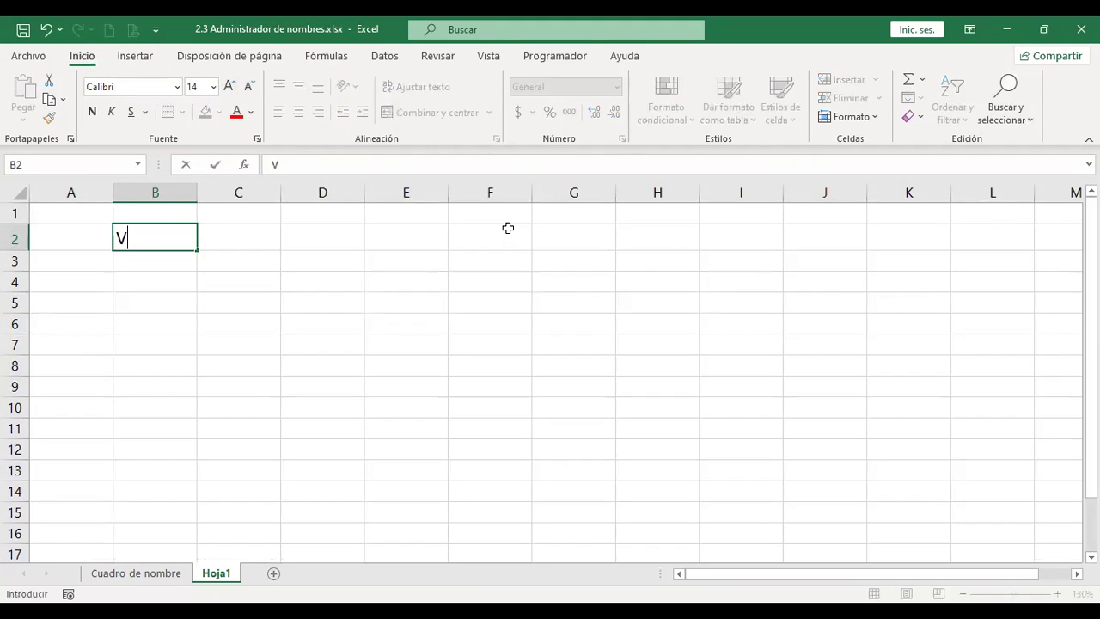
text(endedores)
key(Return)
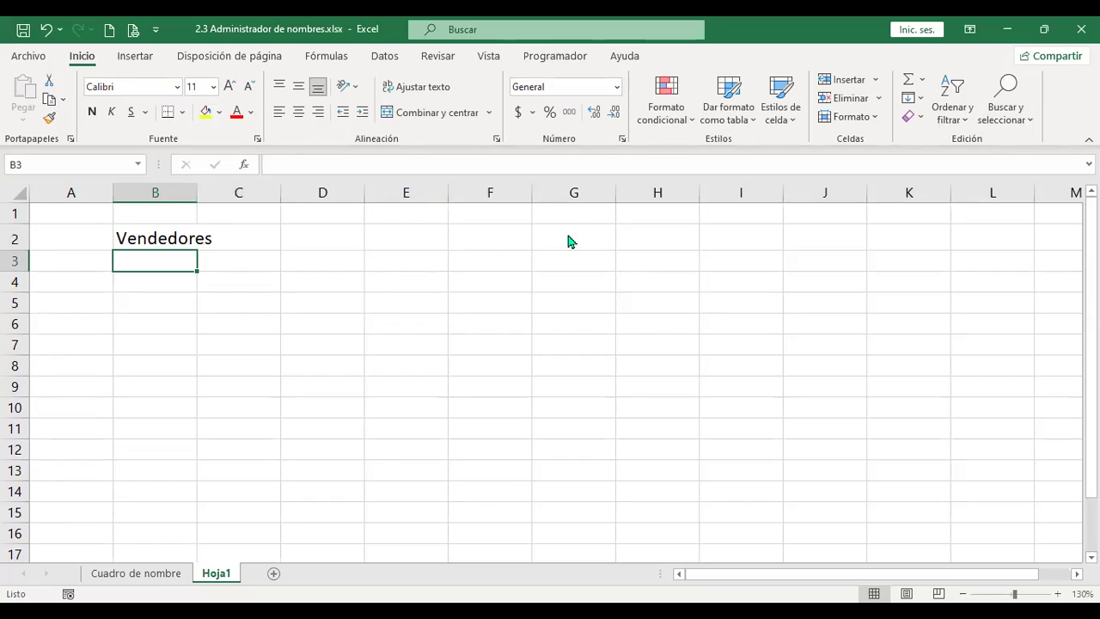
Autofit the width of column B to the Vendedores heading
key(alt+o)
key(c)
key(a)
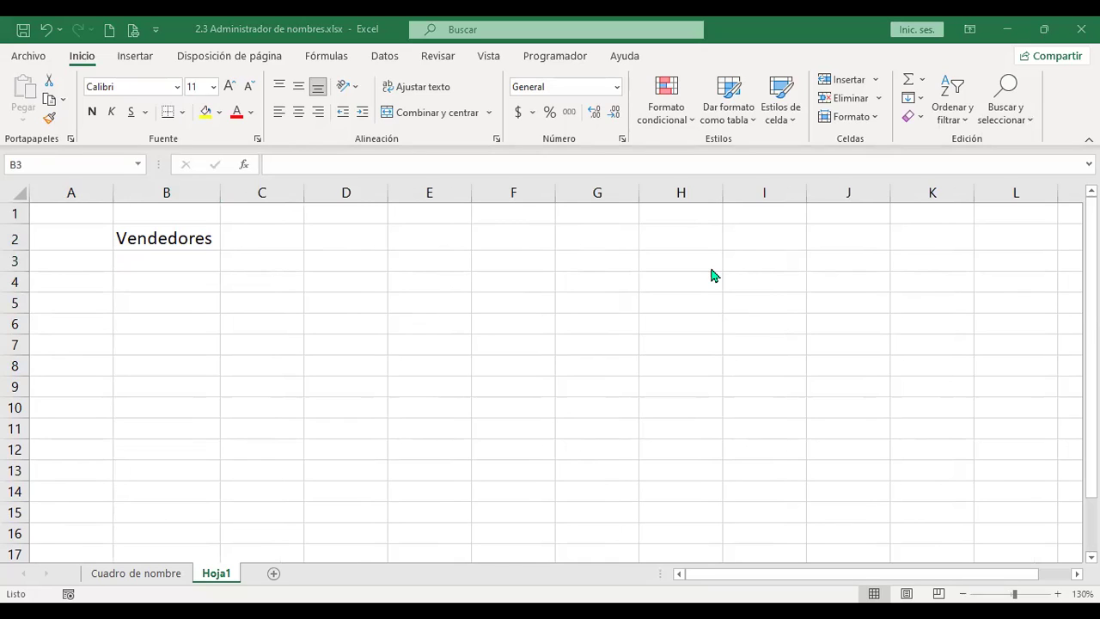
Fill B3:B6 below Vendedores with the first names of four sellers
click(172, 268)
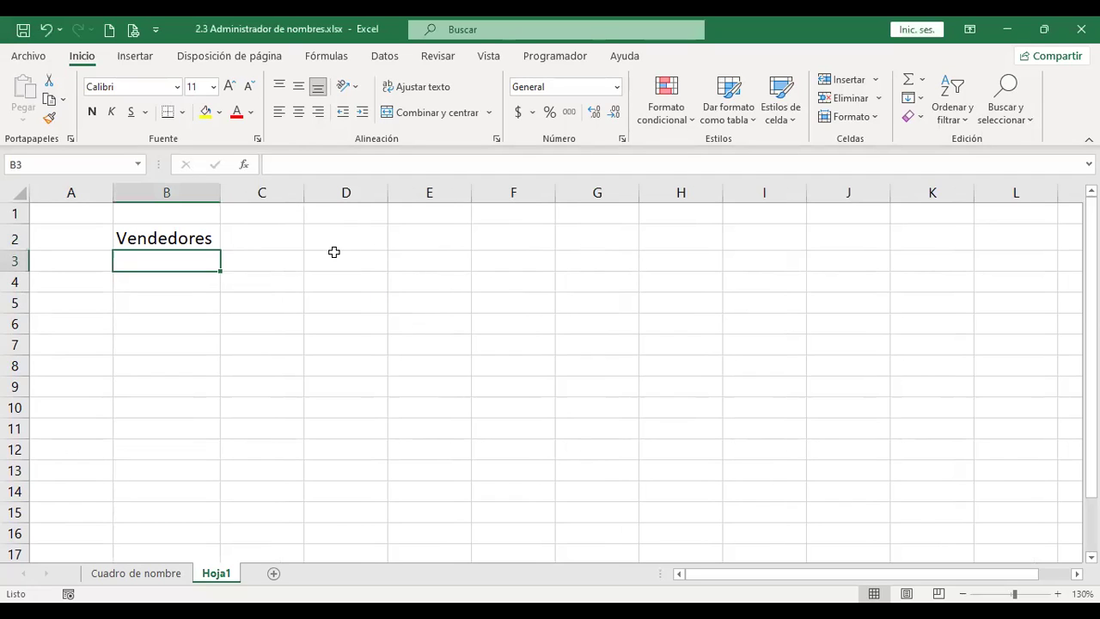
text(Kalvin)
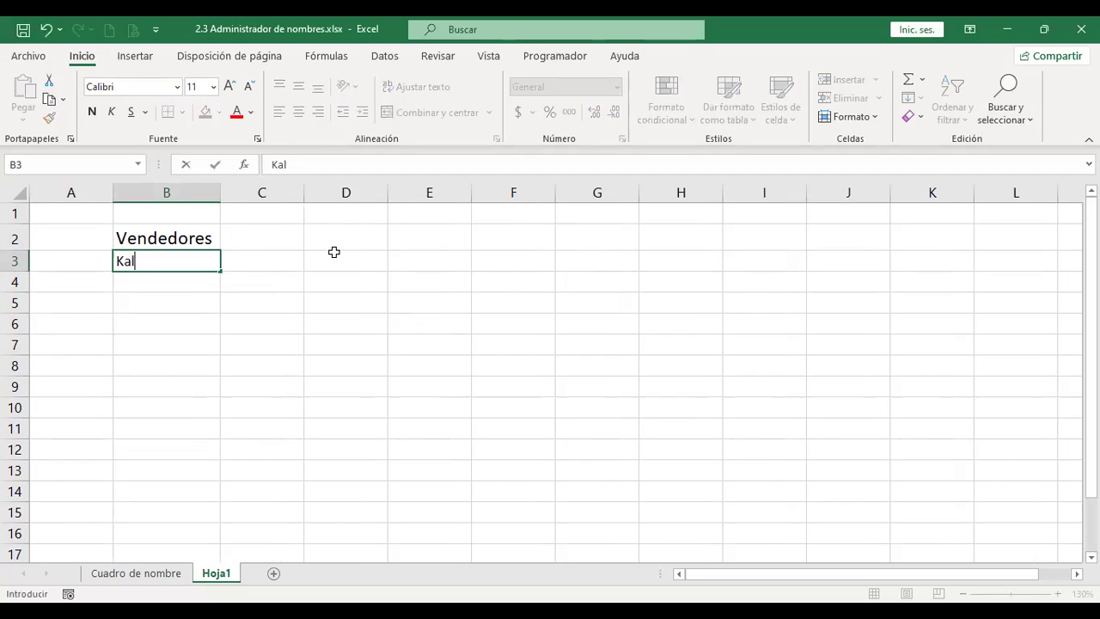
key(Return)
text(JK)
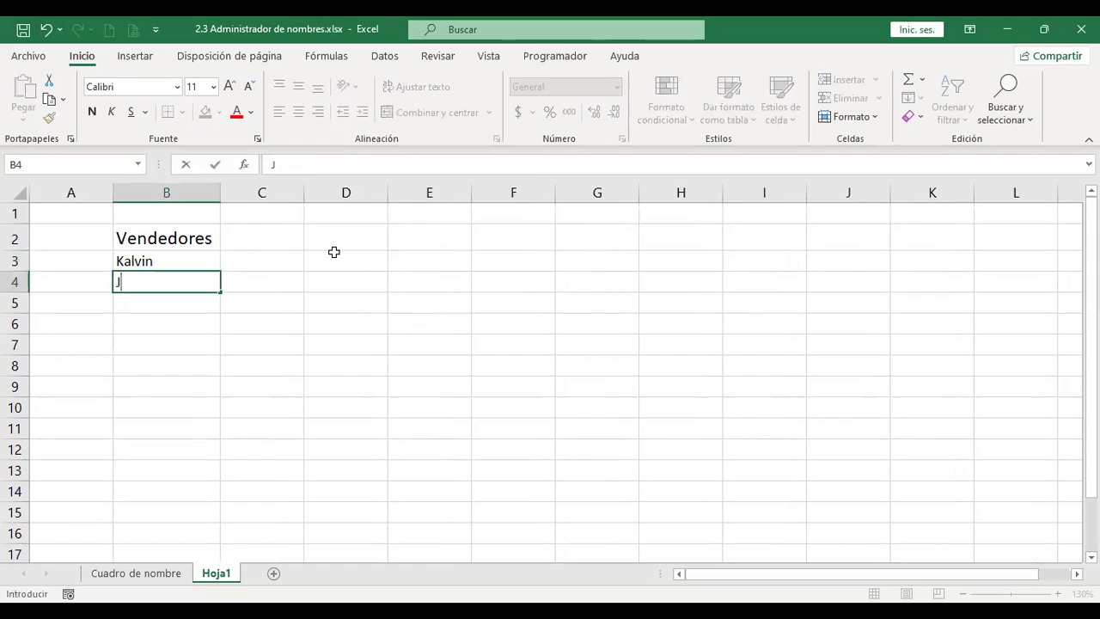
key(BackSpace)
key(BackSpace)
text(Katerine)
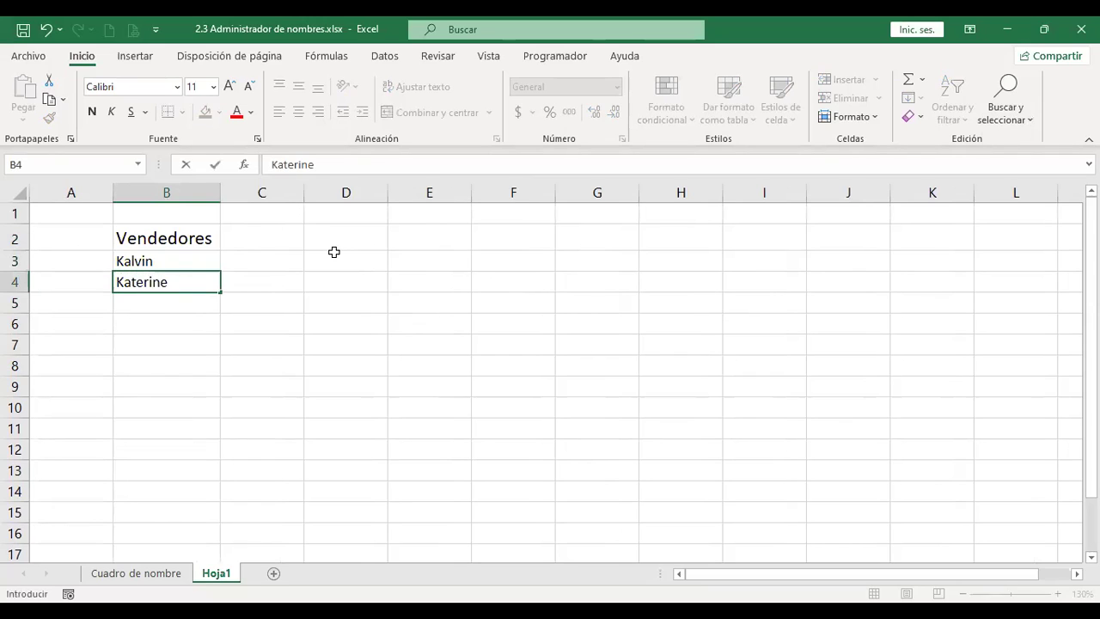
key(Return)
text(Karina)
key(Return)
text(Lore)
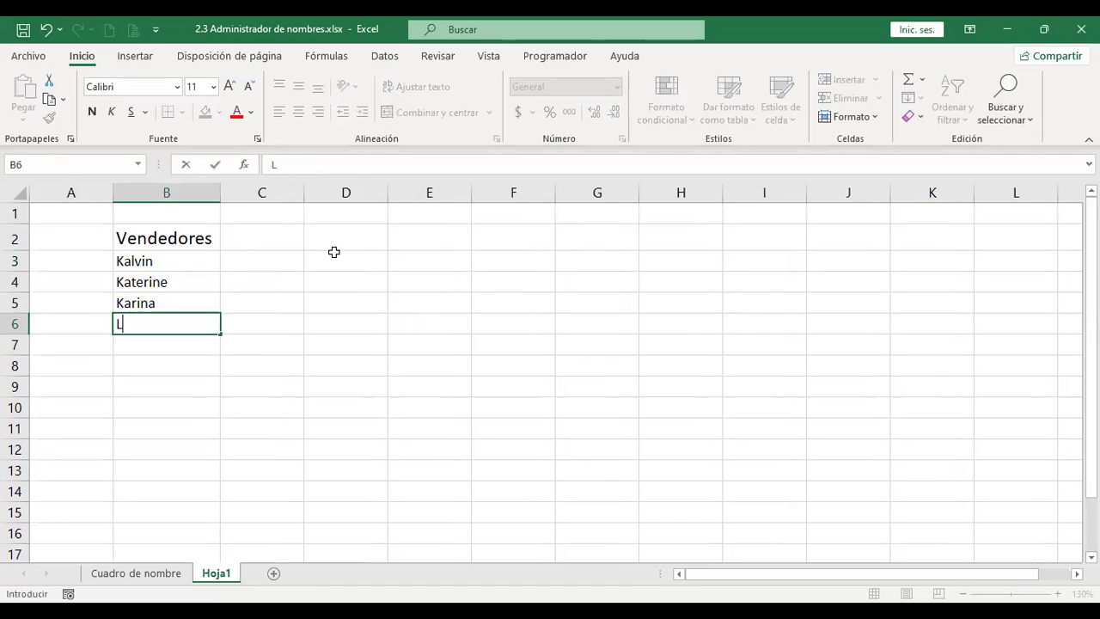
key(Return)
Enter the heading Compradores in D2, correcting its spelling
key(Up)
key(Up)
key(Up)
key(Right)
key(Up)
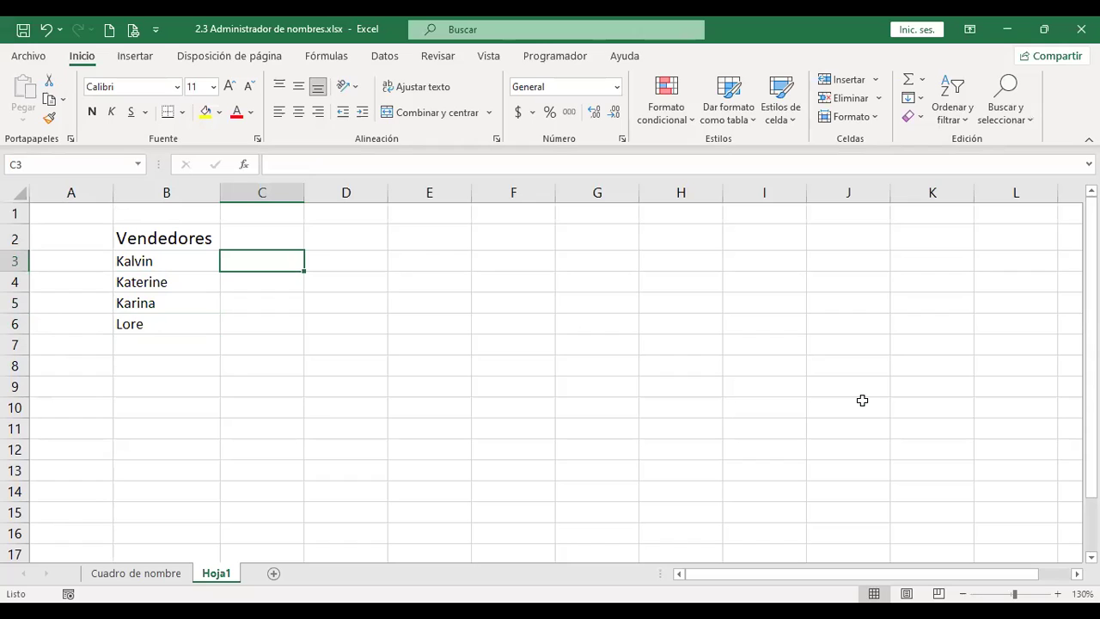
key(Right)
key(Up)
text(Co)
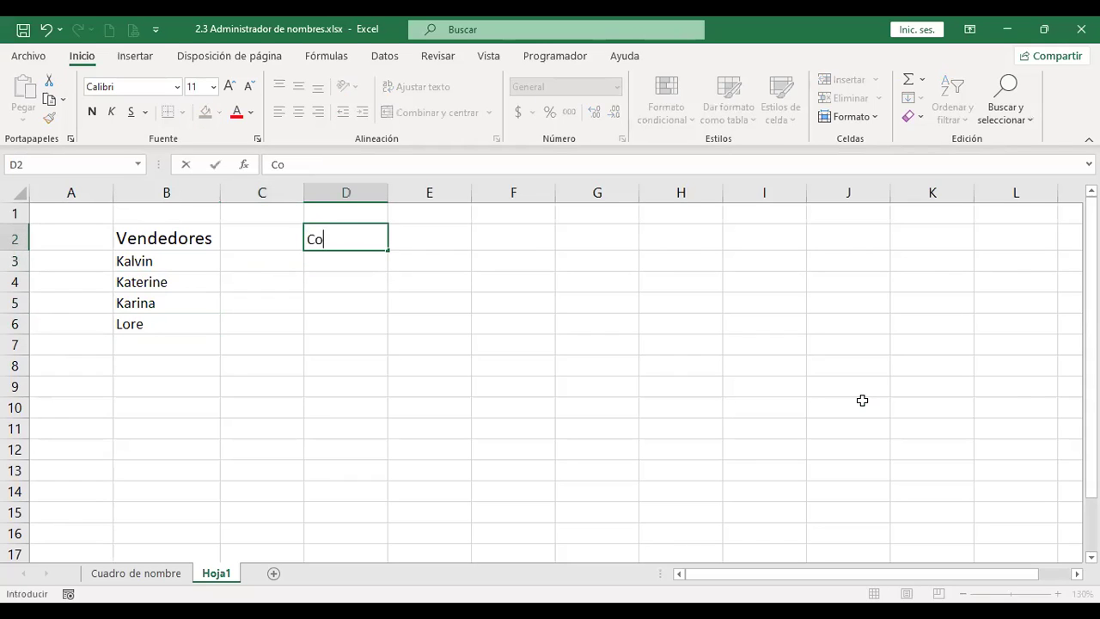
text(mprdores)
key(Return)
key(Up)
key(F2)
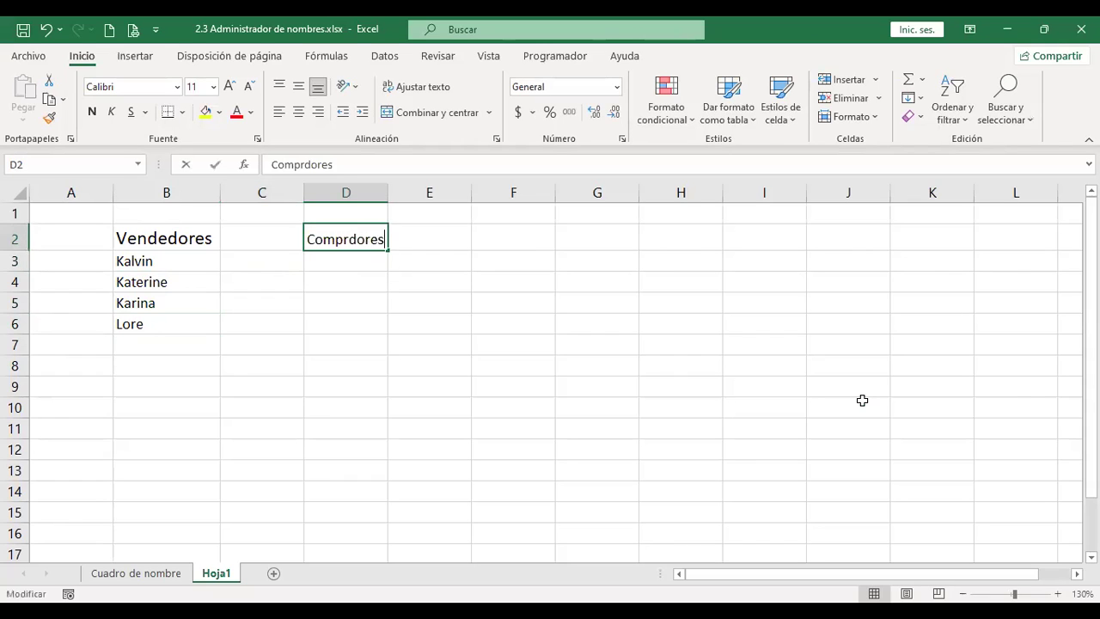
key(Left)
key(Left)
key(Left)
key(Left)
text(a)
key(Return)
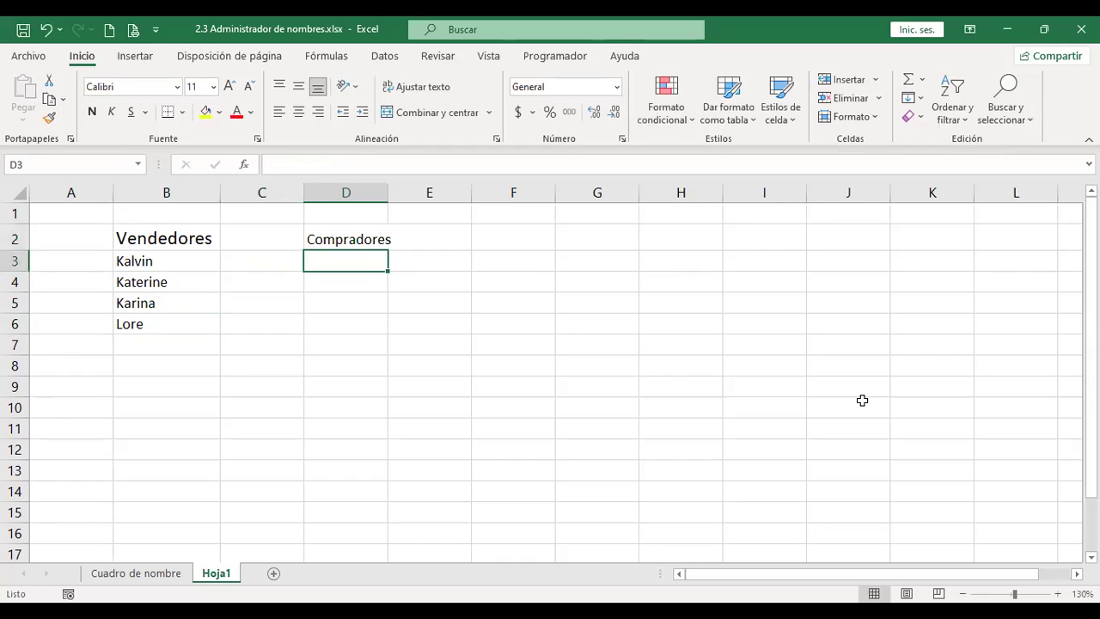
Autofit the width of column D to the Compradores heading
double_click(388, 193)
click(216, 237)
click(335, 237)
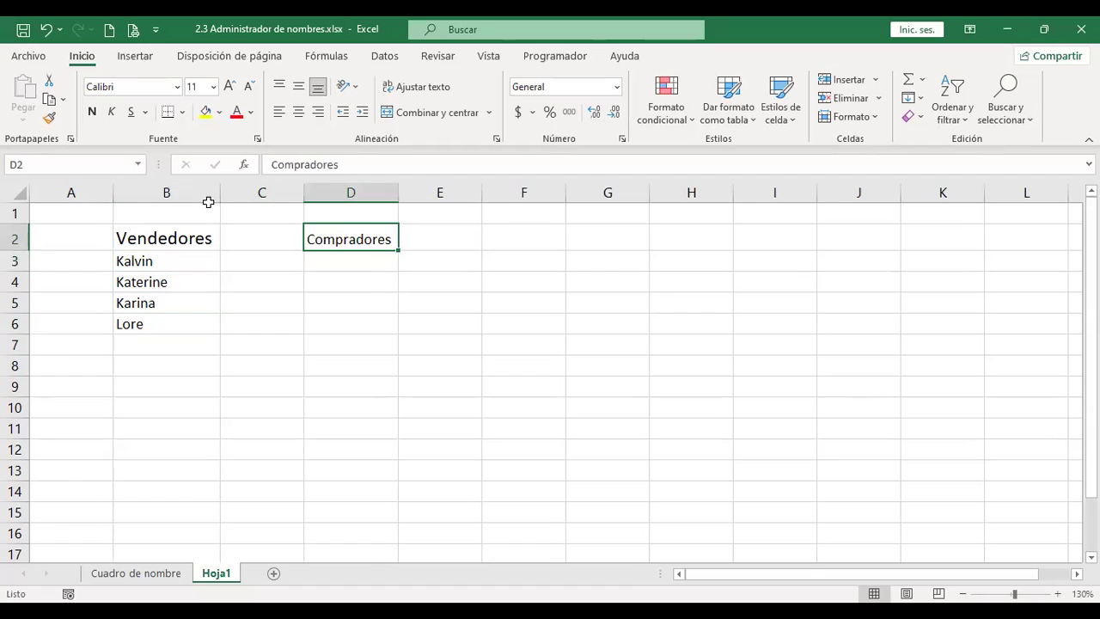
Set the font size of the whole new worksheet to 13
click(19, 193)
click(200, 86)
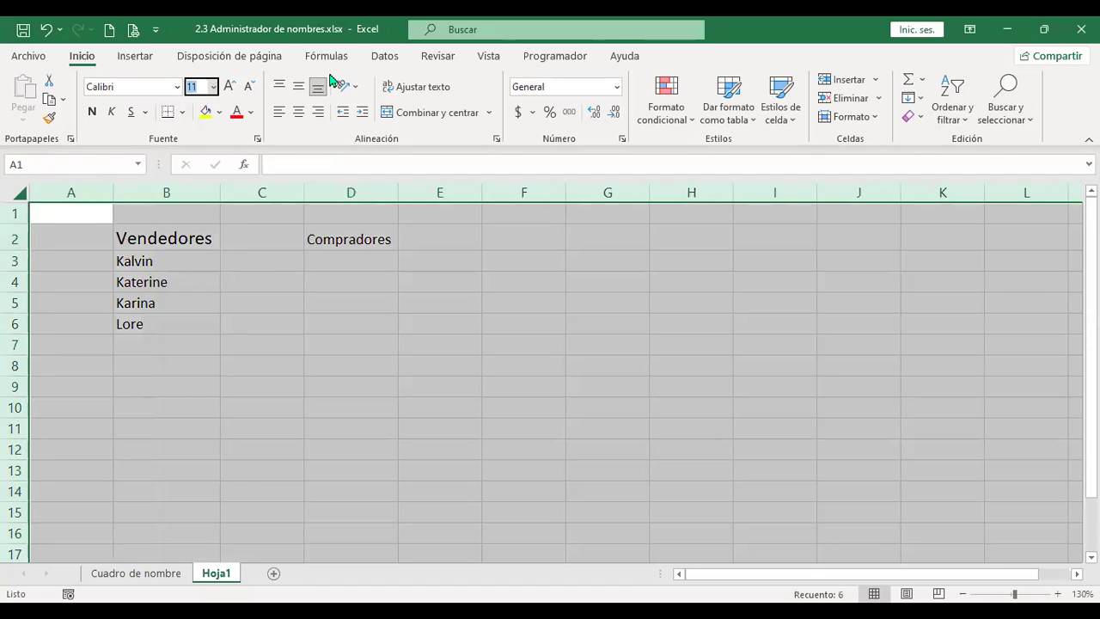
text(13)
key(Return)
Refit column D to the Compradores heading at the new font size
key(Right)
key(Down)
key(Right)
key(Right)
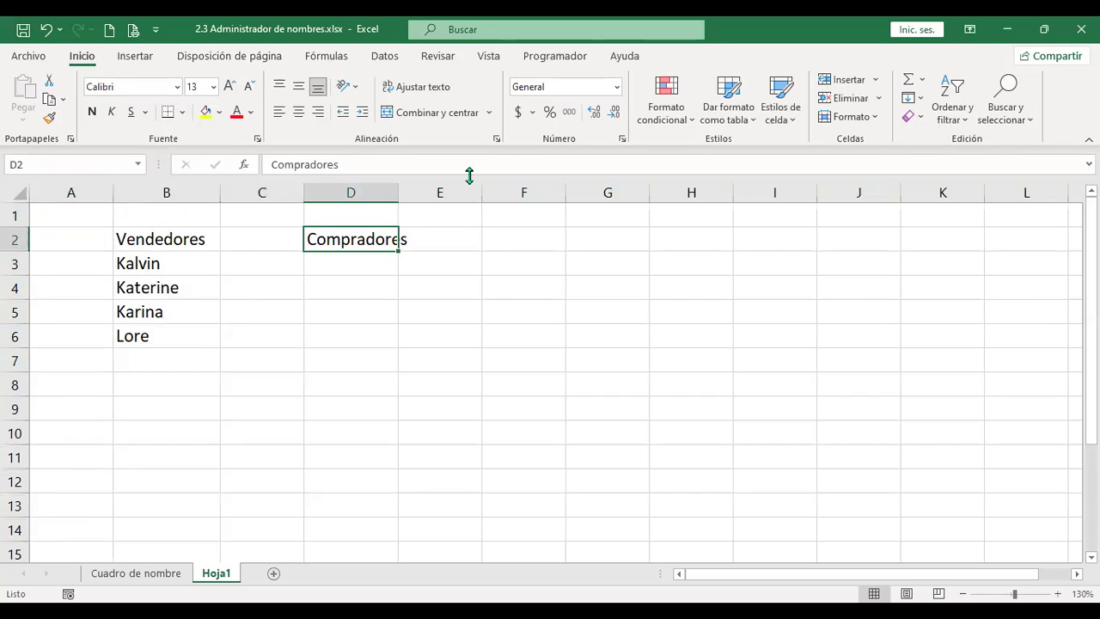
double_click(400, 191)
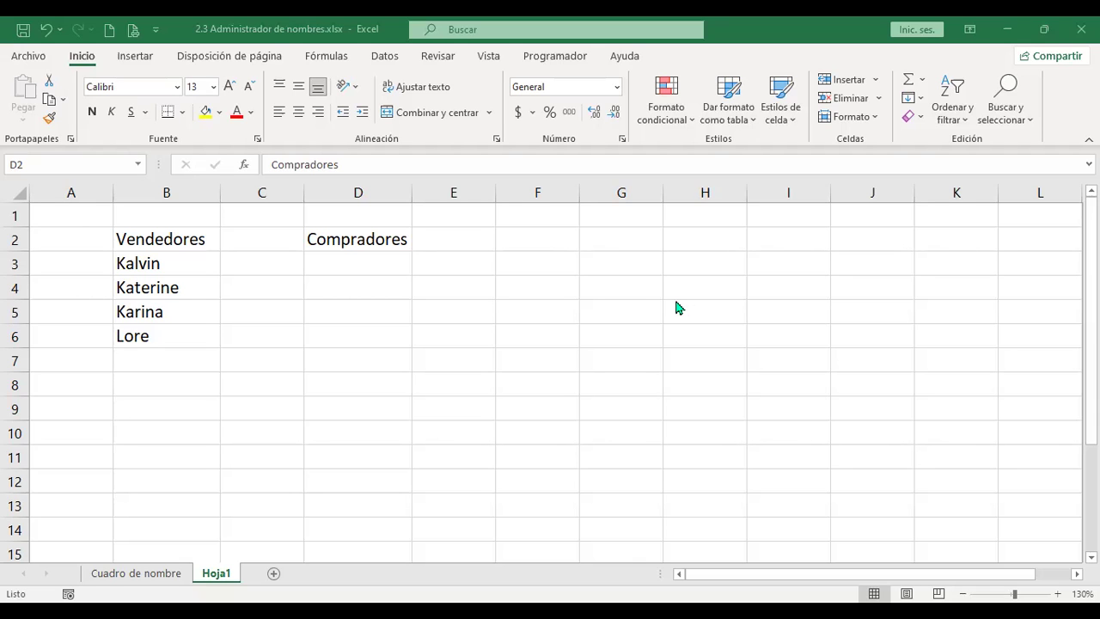
Return to the Cuadro de nombre sheet and examine which ranges the AFP formula in F5 references
click(94, 574)
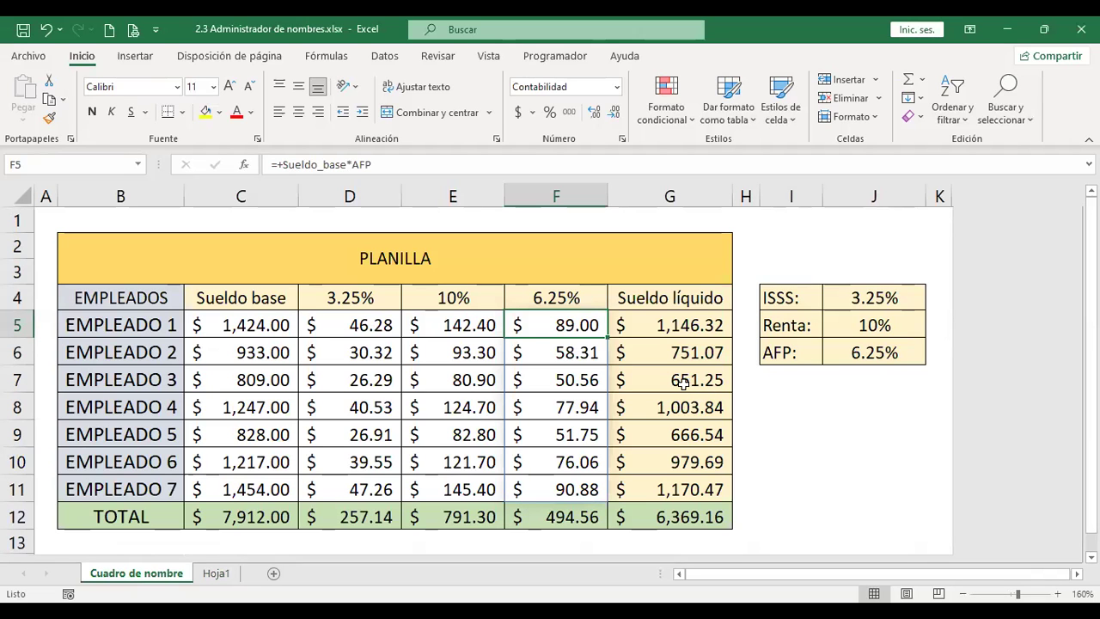
scroll(684, 385, down, 1)
scroll(654, 452, up, 1)
key(F2)
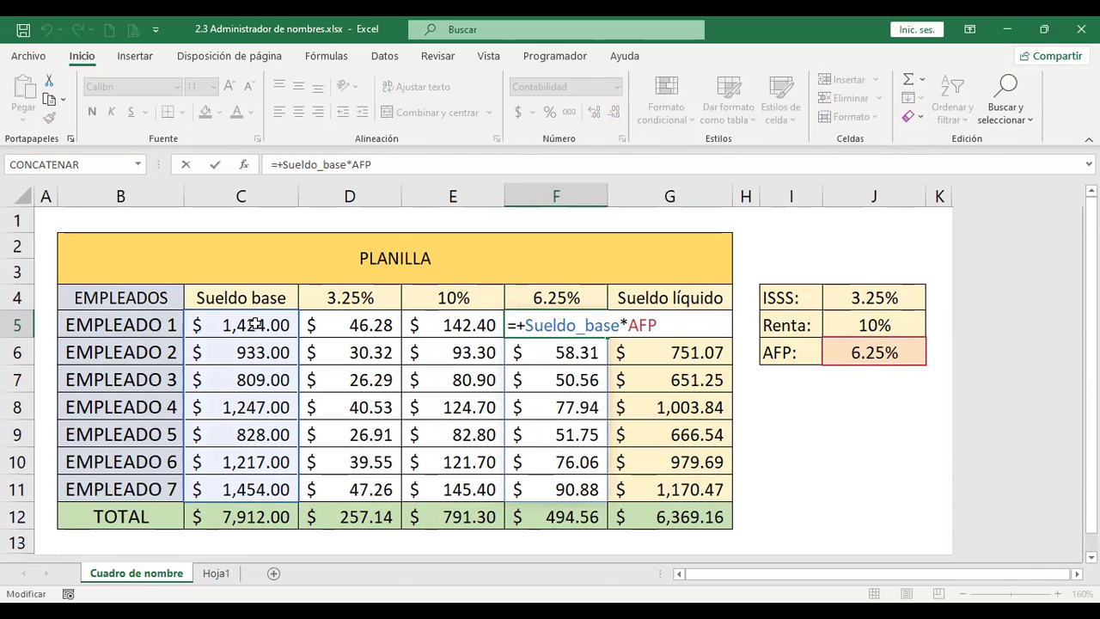
click(849, 389)
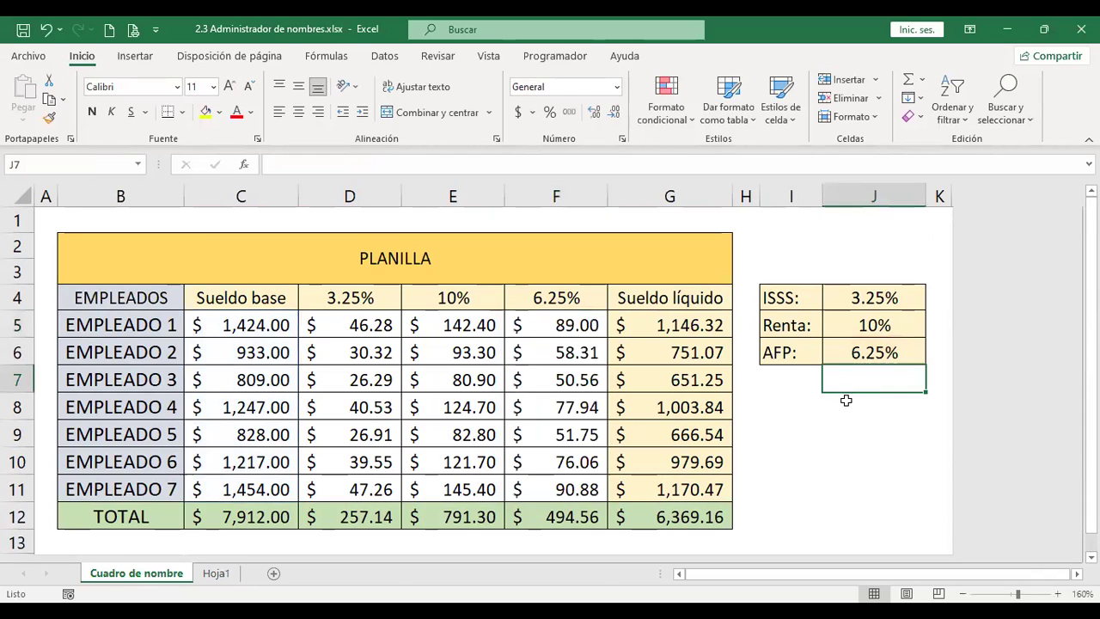
Check Empleado 1's AFP deduction by calculating 1424*6.25% in J8, and clear the cell
click(874, 406)
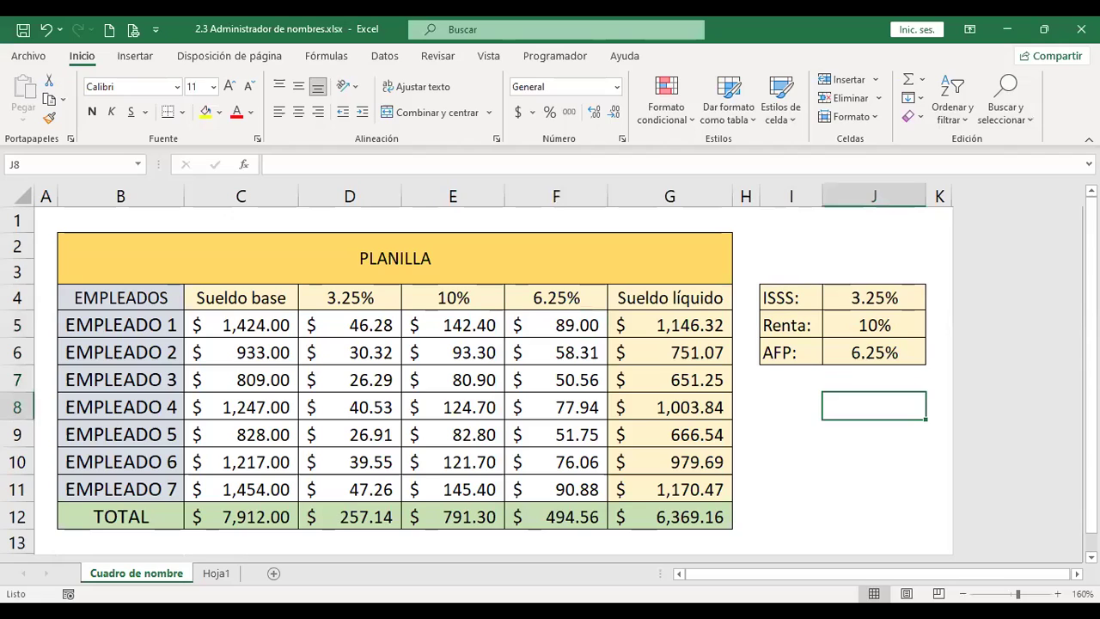
text(+)
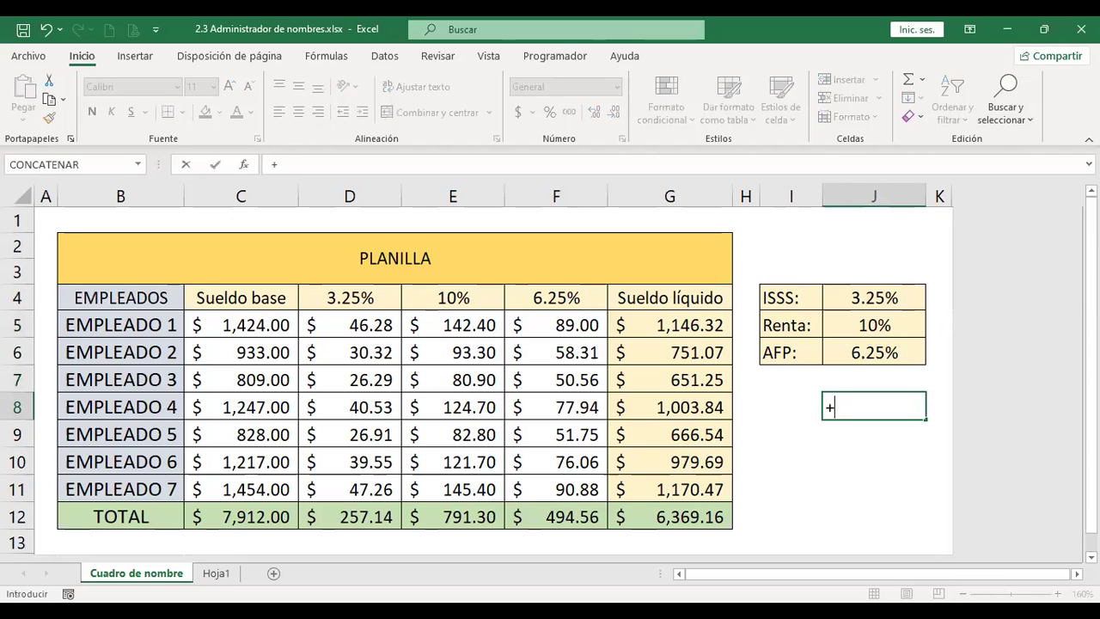
text(1424)
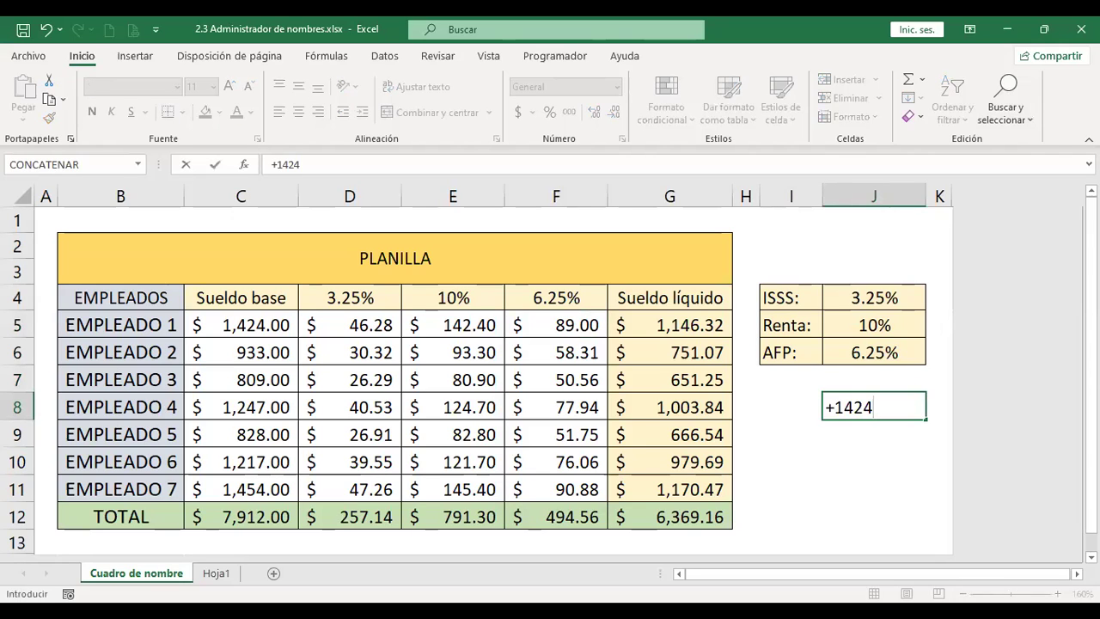
text(*6.25%)
key(Return)
click(873, 407)
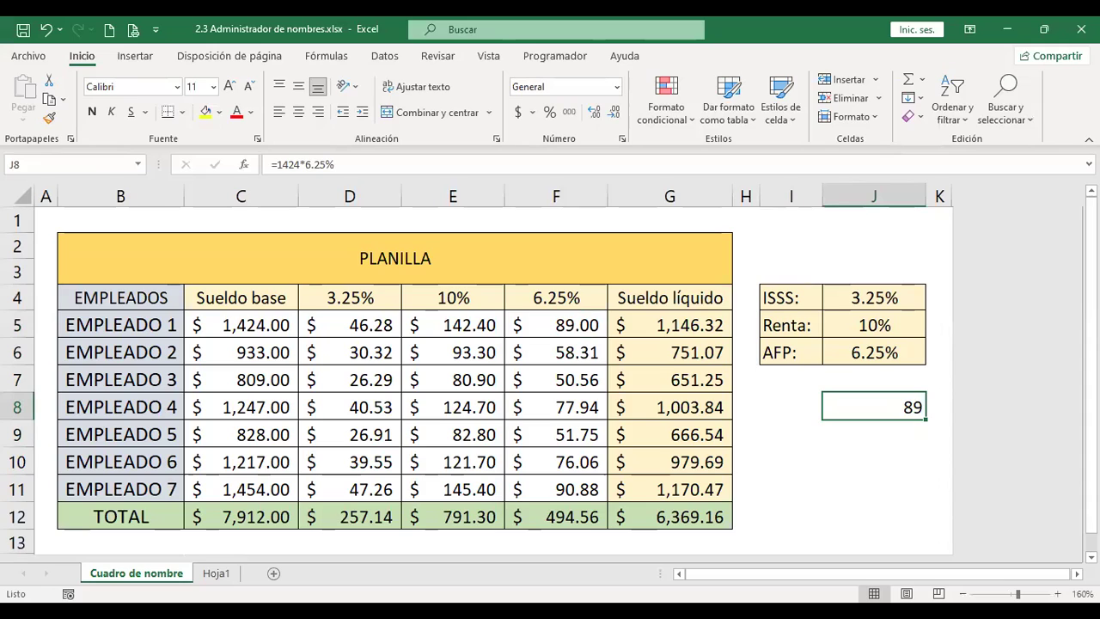
key(Delete)
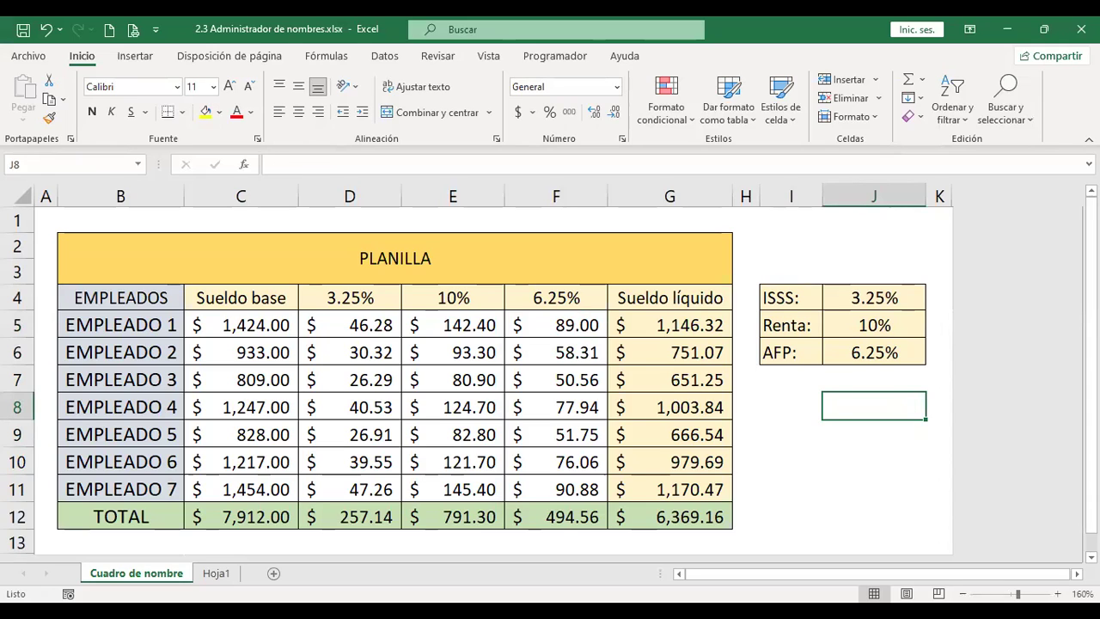
Check Empleado 2's AFP deduction by calculating 933*6.25% in J8, and clear the cell
text(+933-)
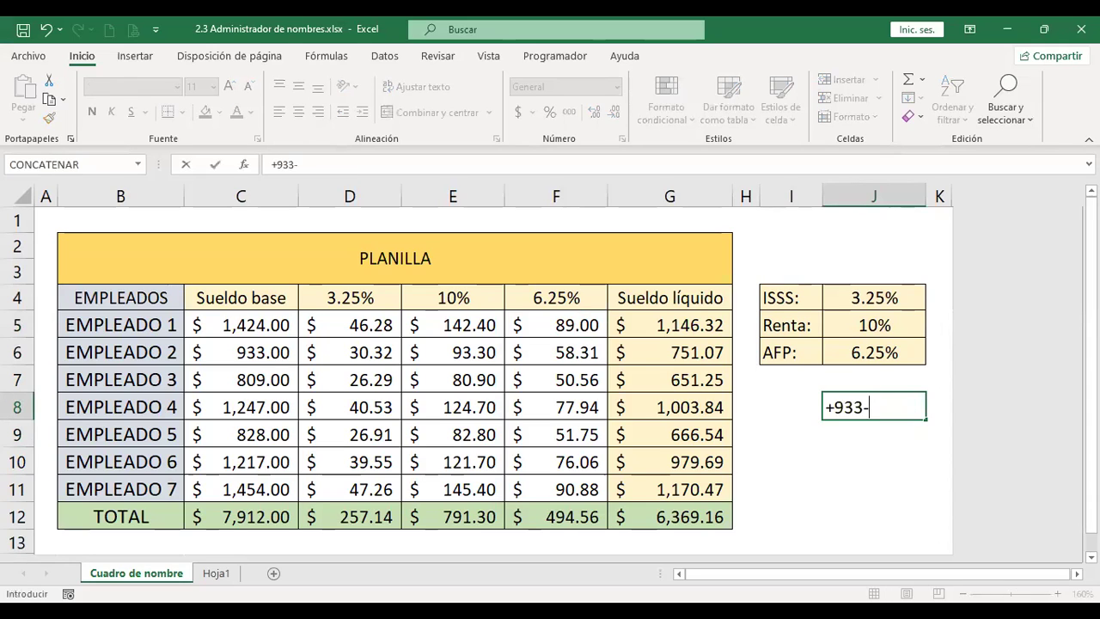
key(BackSpace)
text(*6.25%)
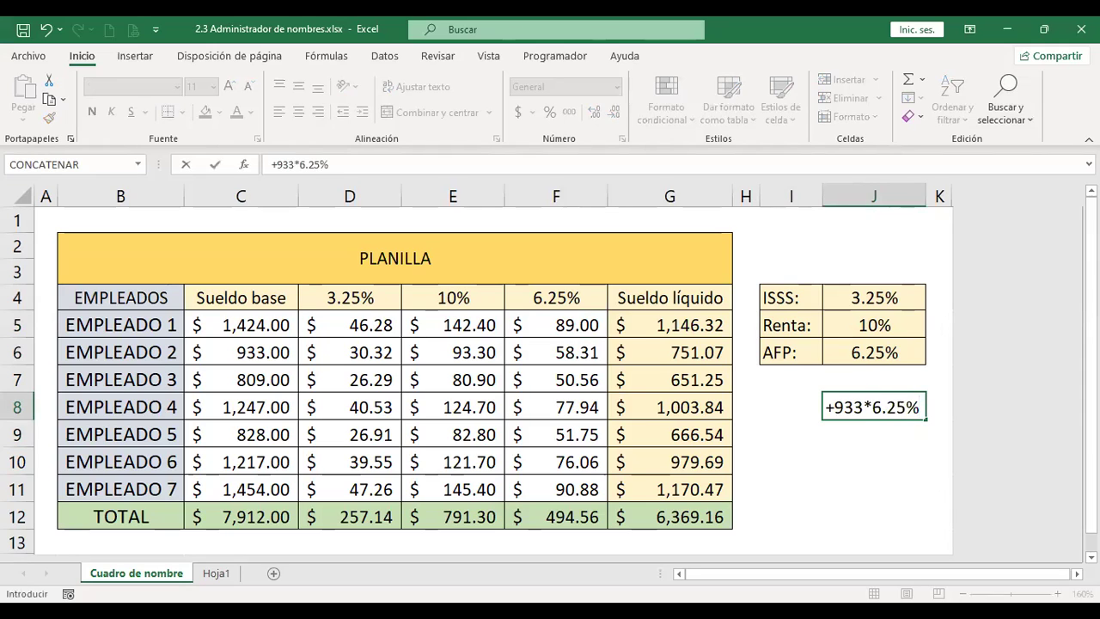
key(Return)
click(873, 406)
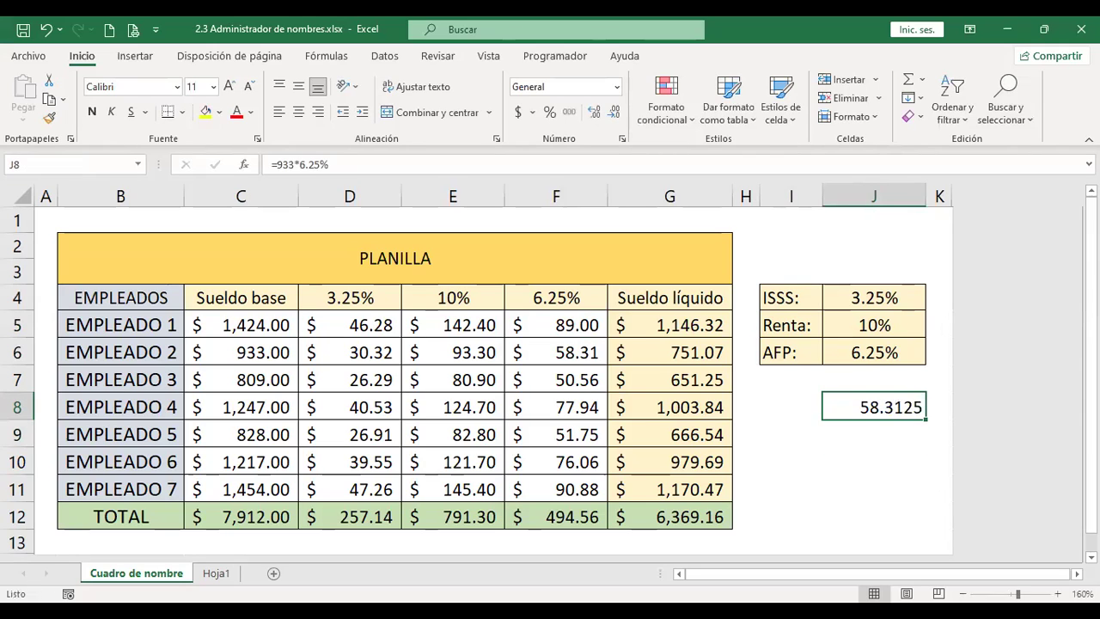
key(Delete)
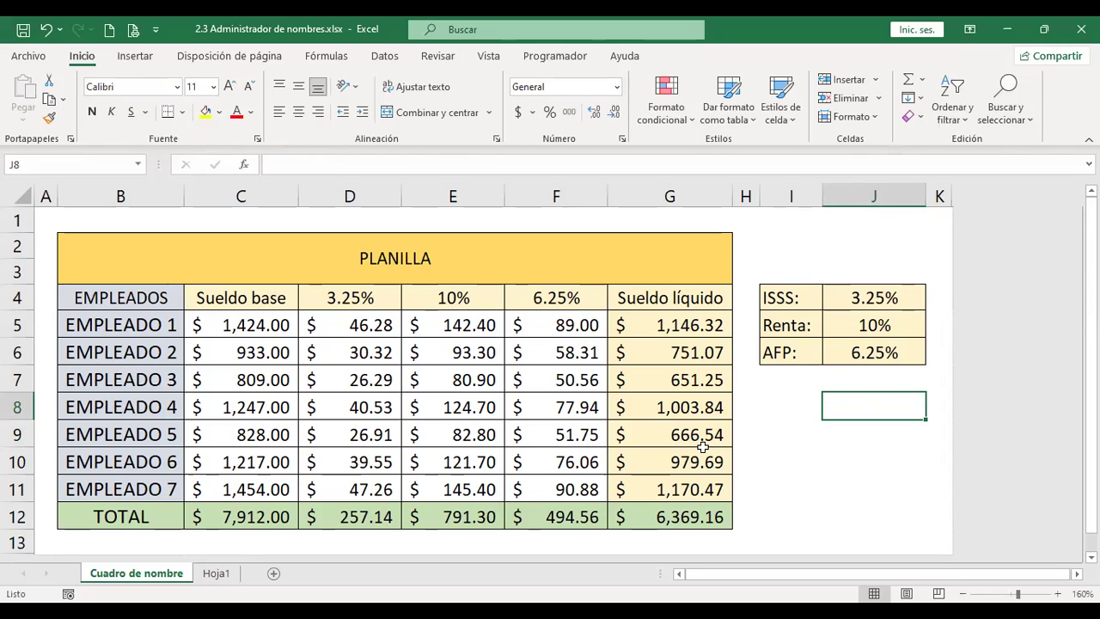
Examine Empleado 1's AFP formula in F5 and the cells referenced by the Renta formula in E5
click(563, 327)
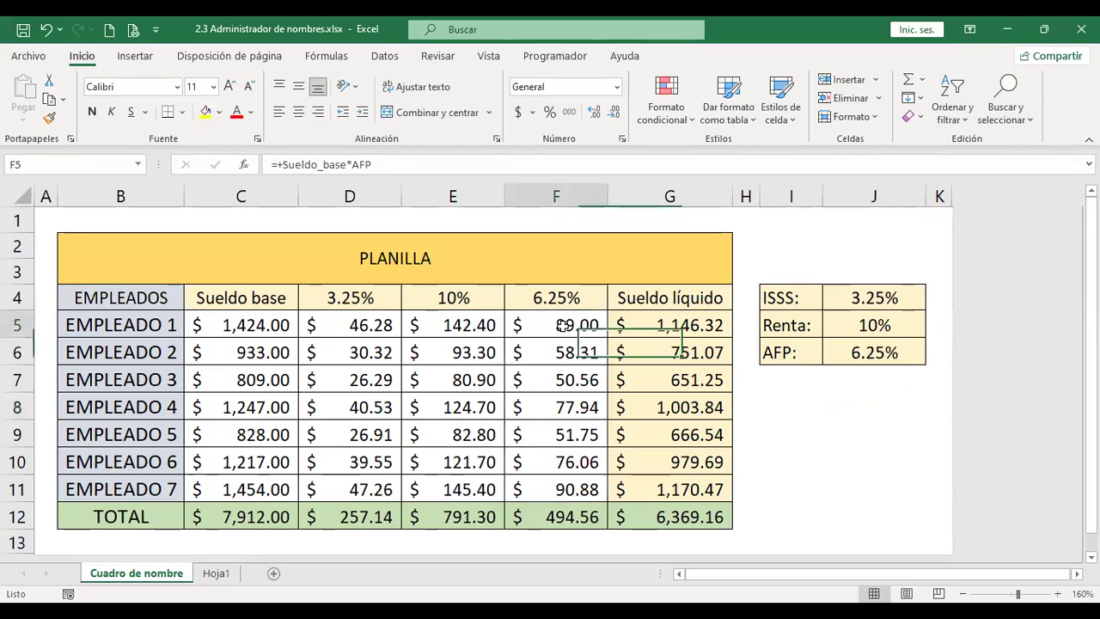
click(454, 326)
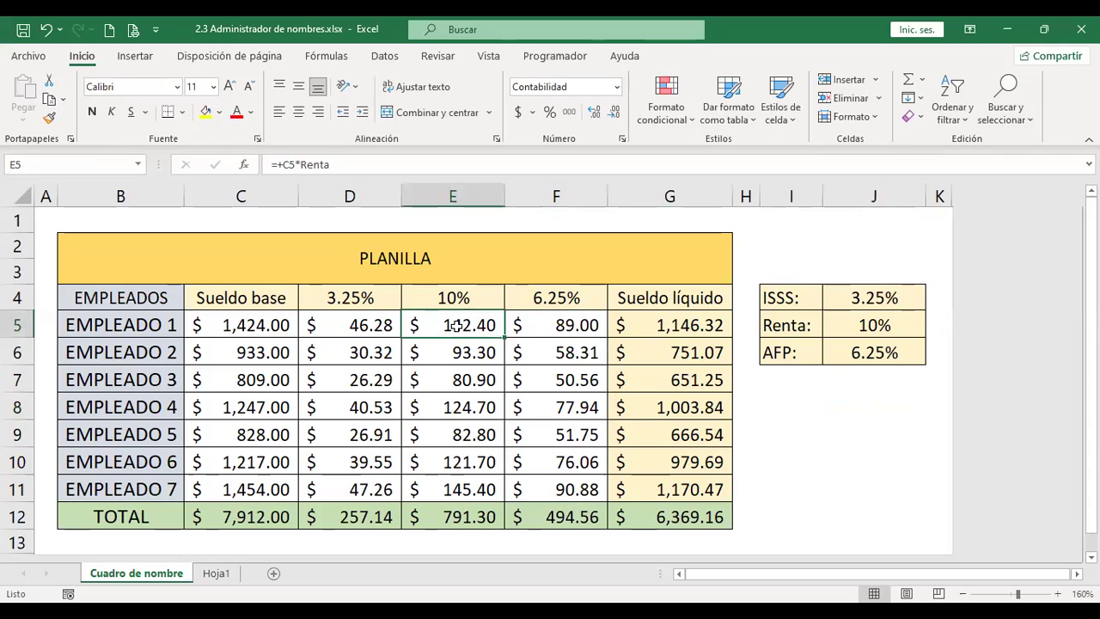
double_click(455, 327)
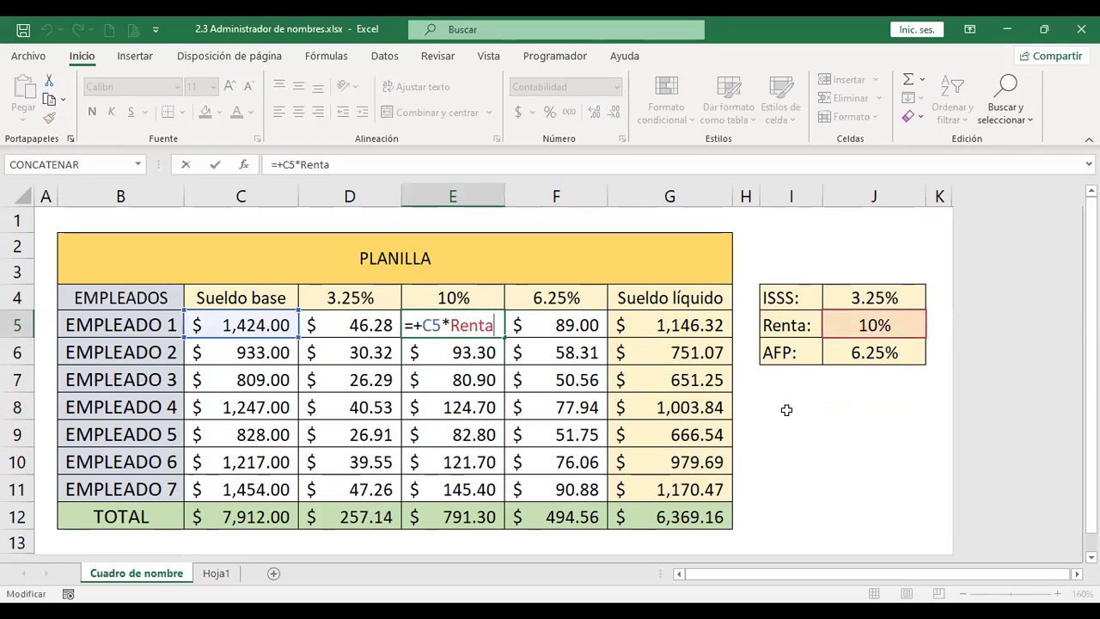
key(ctrl+Return)
key(shift+Down)
key(shift+Down)
key(shift+Down)
key(shift+Down)
key(shift+Down)
key(shift+Down)
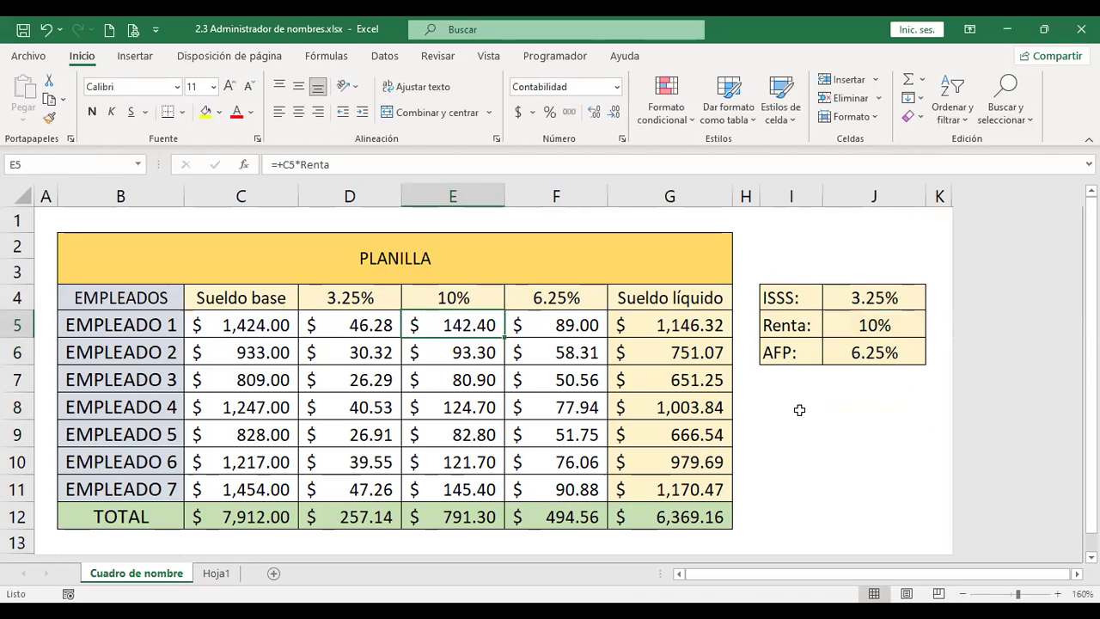
Clear the 10% deduction formulas for all seven employees in E5:E11
key(shift+Up)
key(shift+Down)
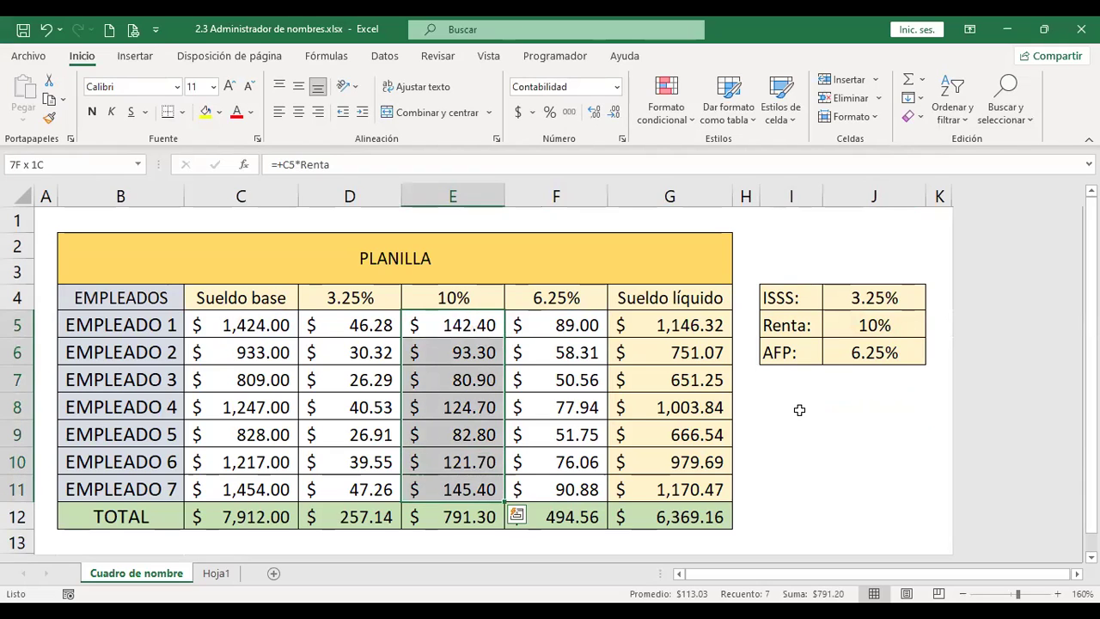
key(Delete)
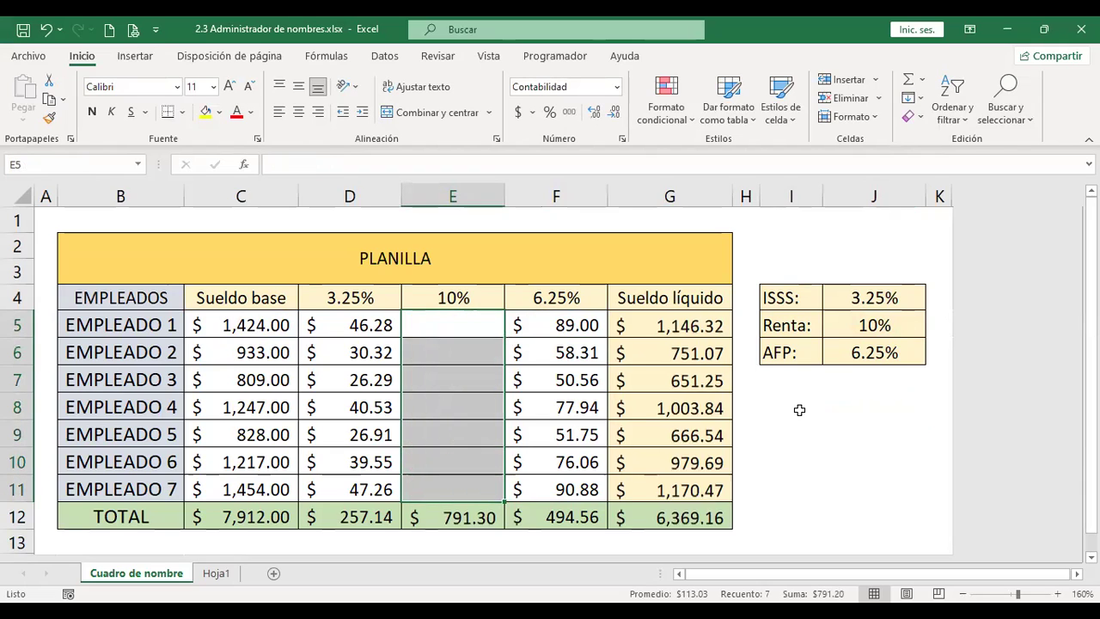
key(Up)
key(Down)
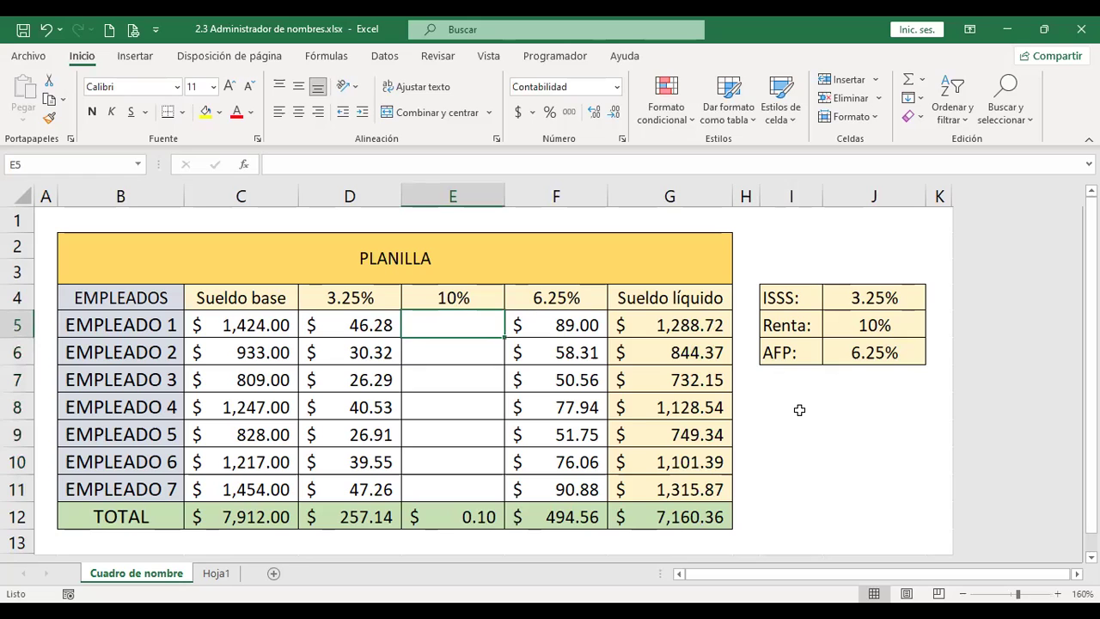
Enter the formula +C5*Renta in E5 and fill it down to E11
text(+)
key(Left)
key(Left)
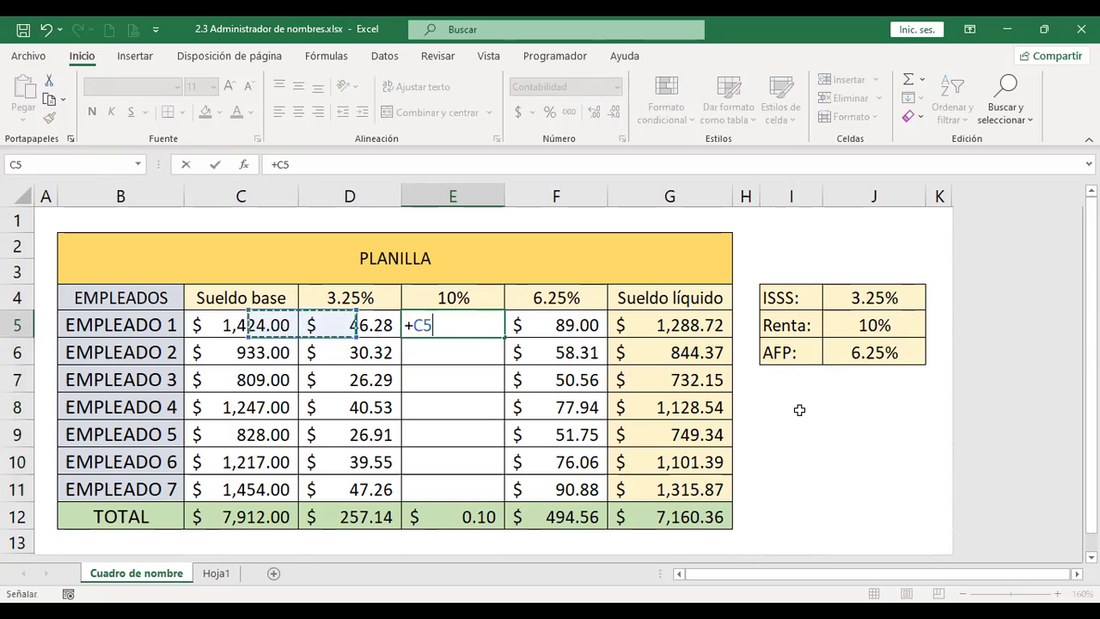
text(*)
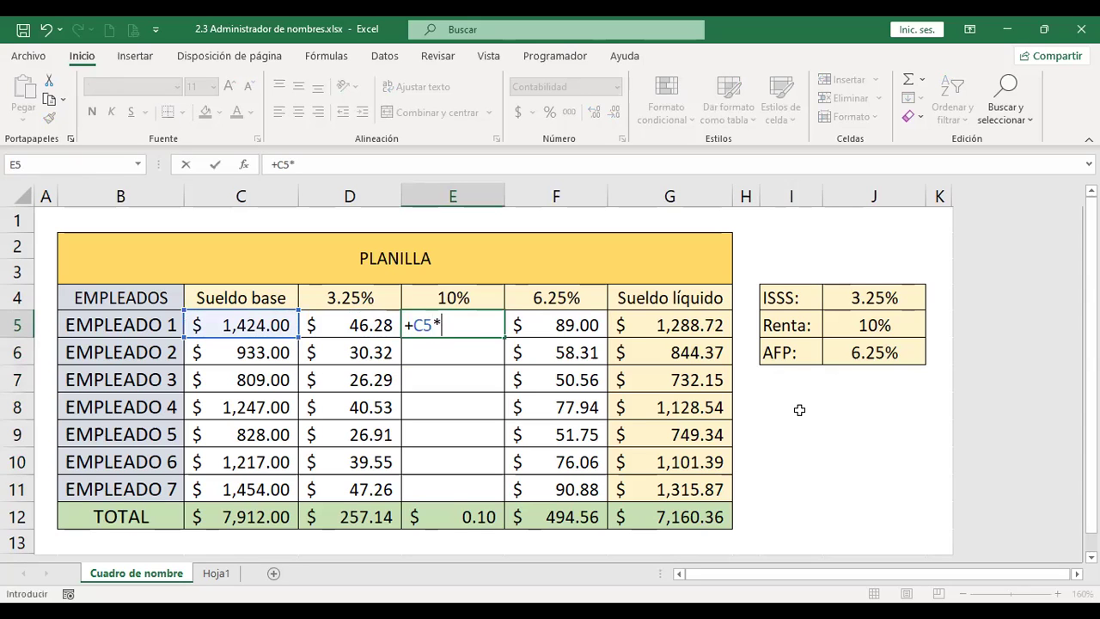
text(renta)
key(ctrl+Return)
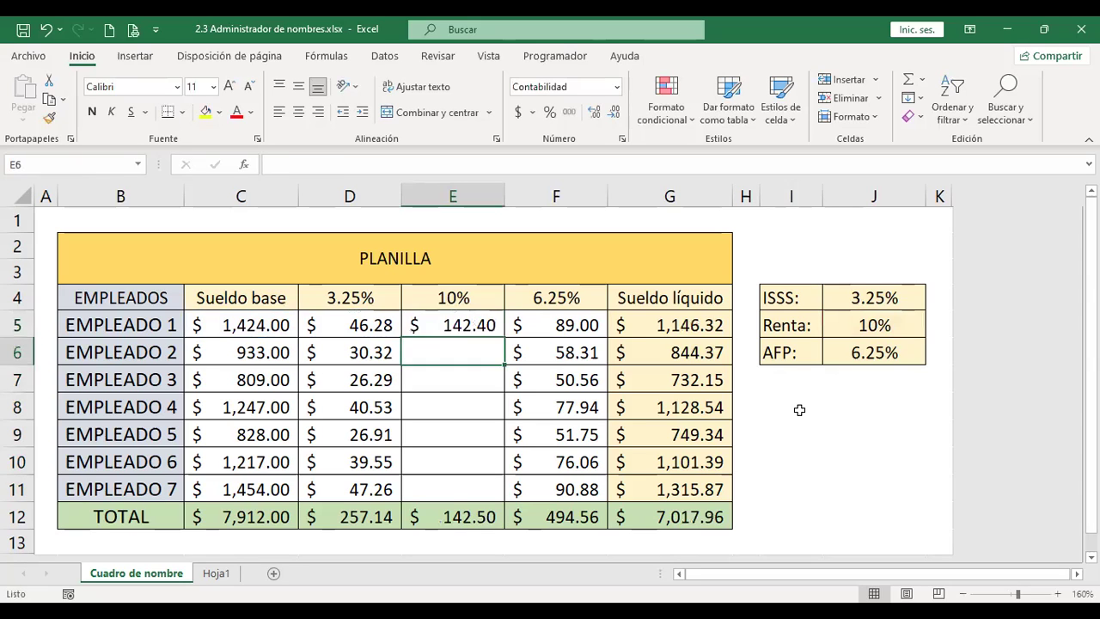
drag(505, 338, 497, 489)
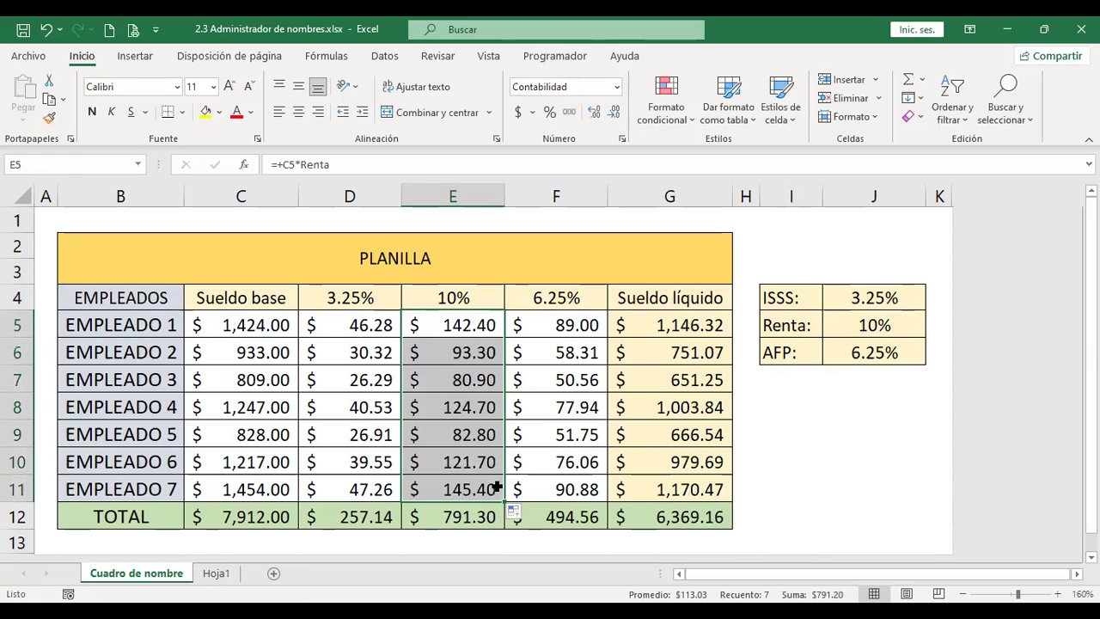
Check which cells the copied 10% formulas reference, one by one from E6 to E8
click(472, 348)
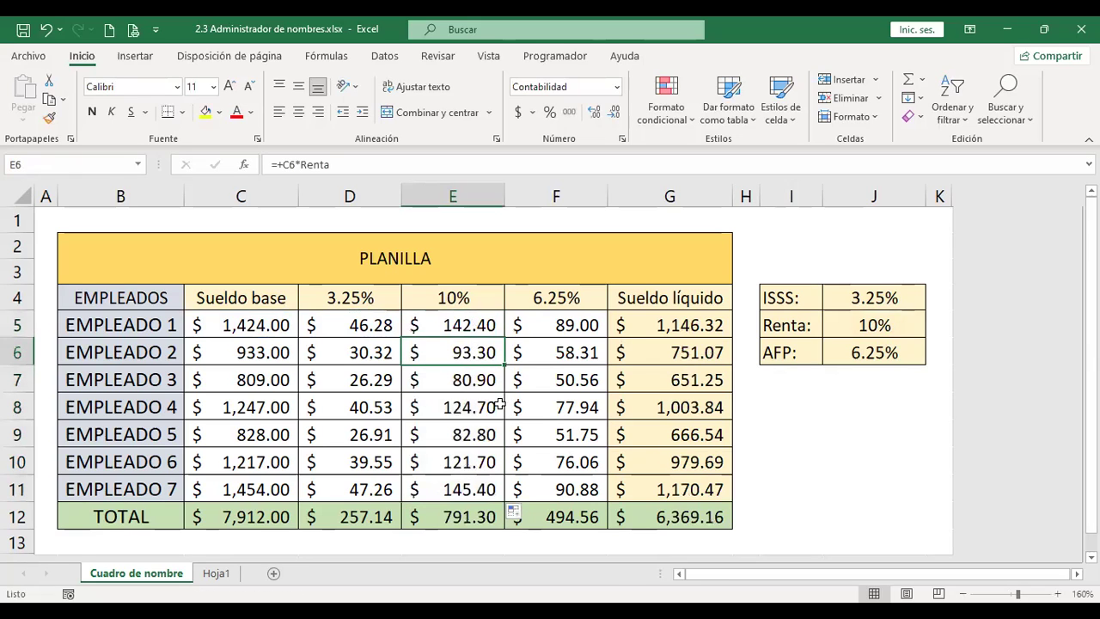
key(F2)
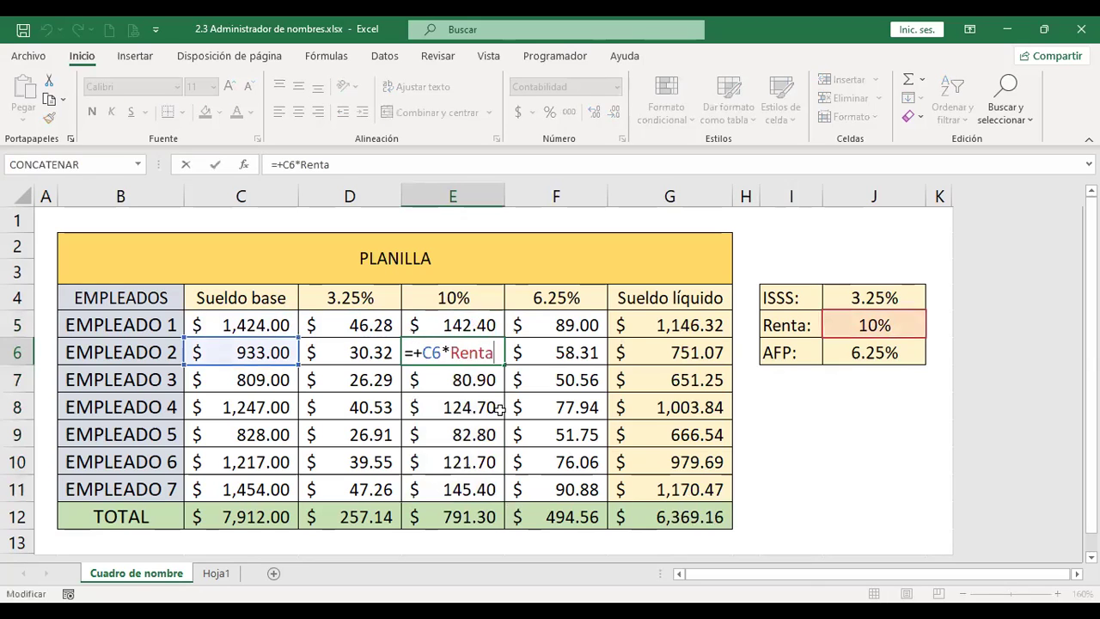
key(Return)
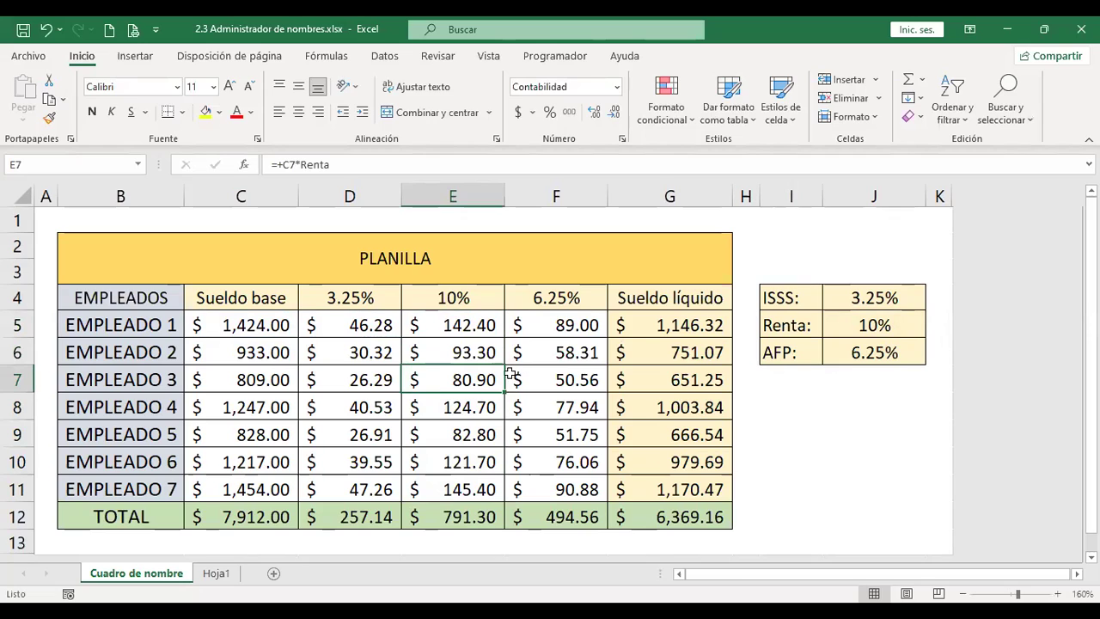
key(F2)
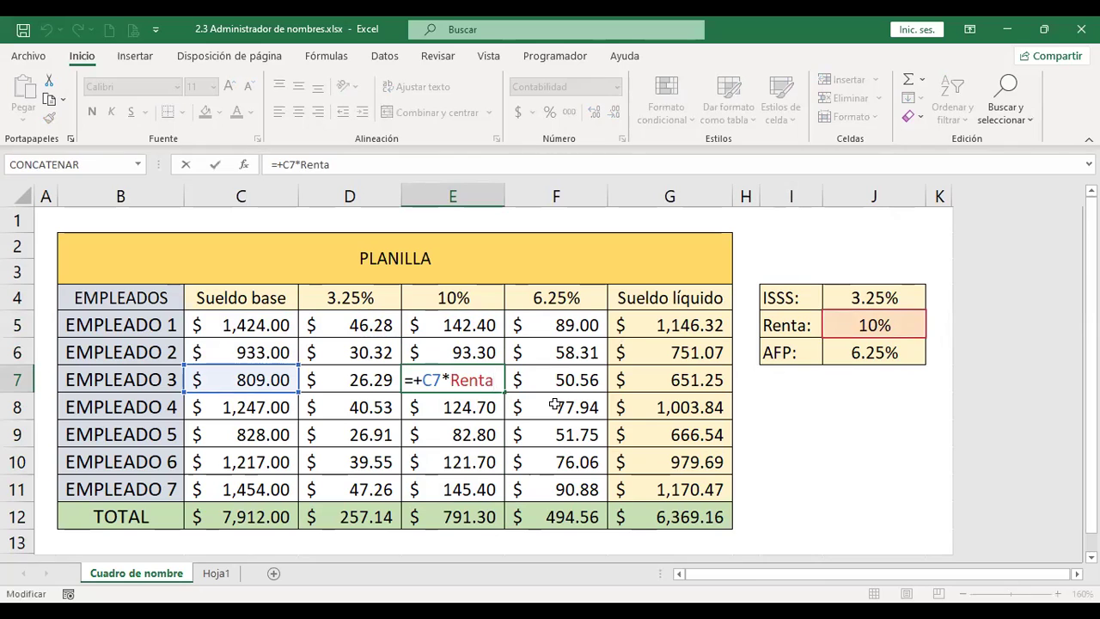
key(Return)
key(F2)
key(Return)
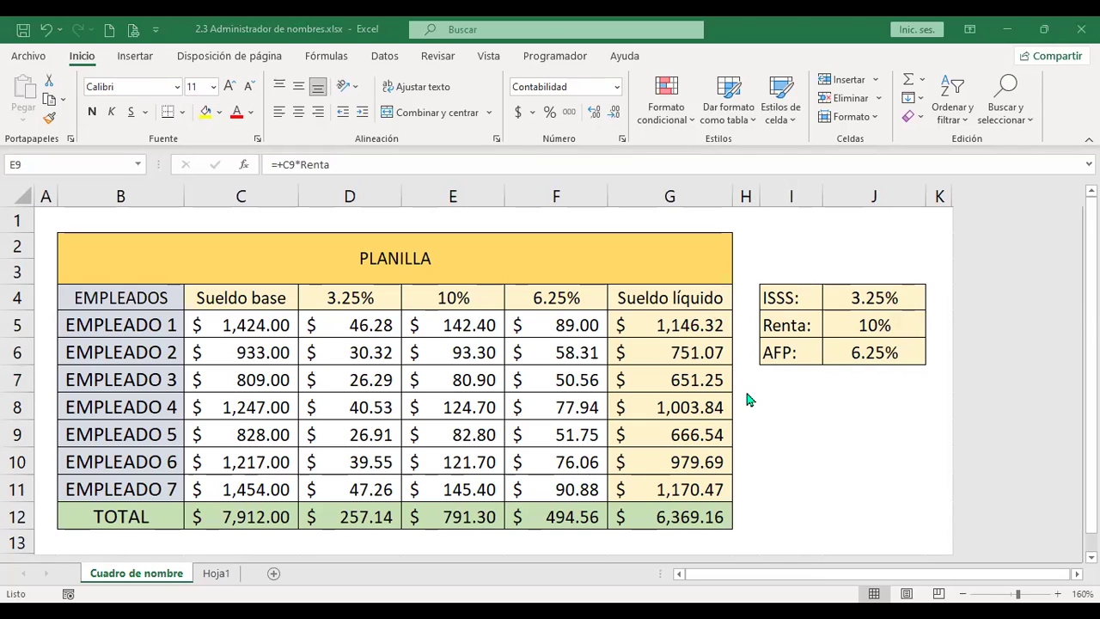
click(778, 382)
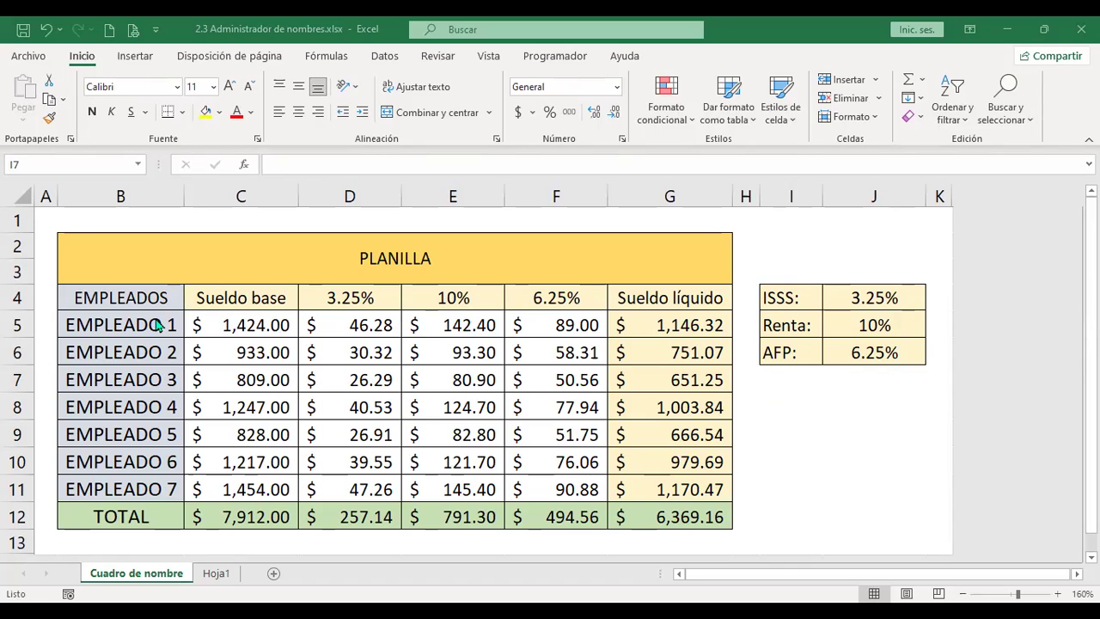
View the options for creating names from the selection B4:C11 without applying them
drag(154, 295, 251, 483)
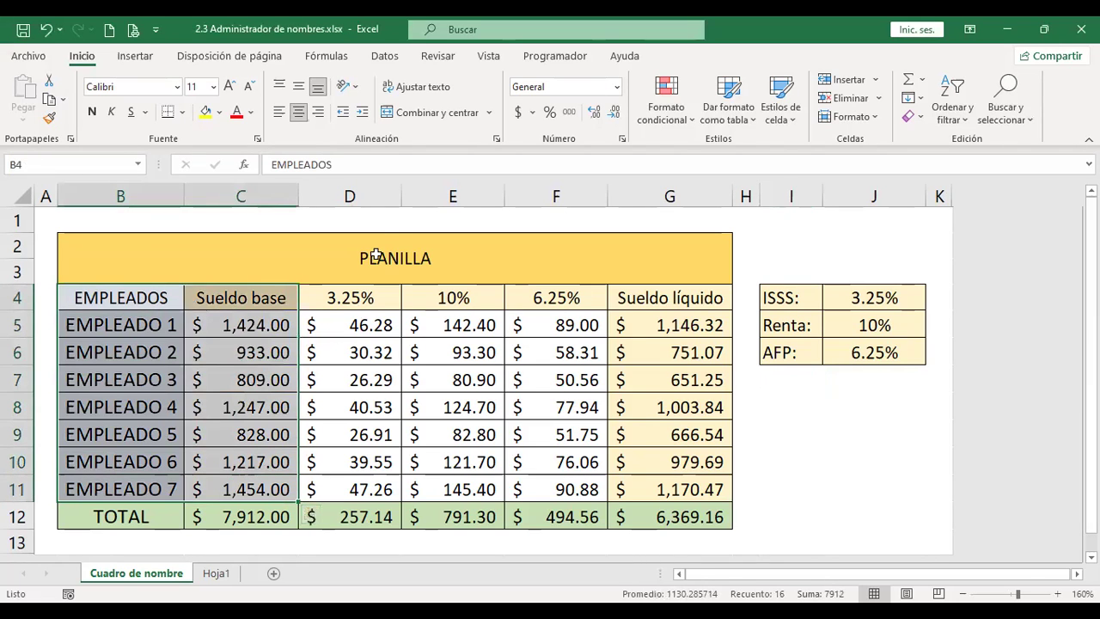
click(326, 52)
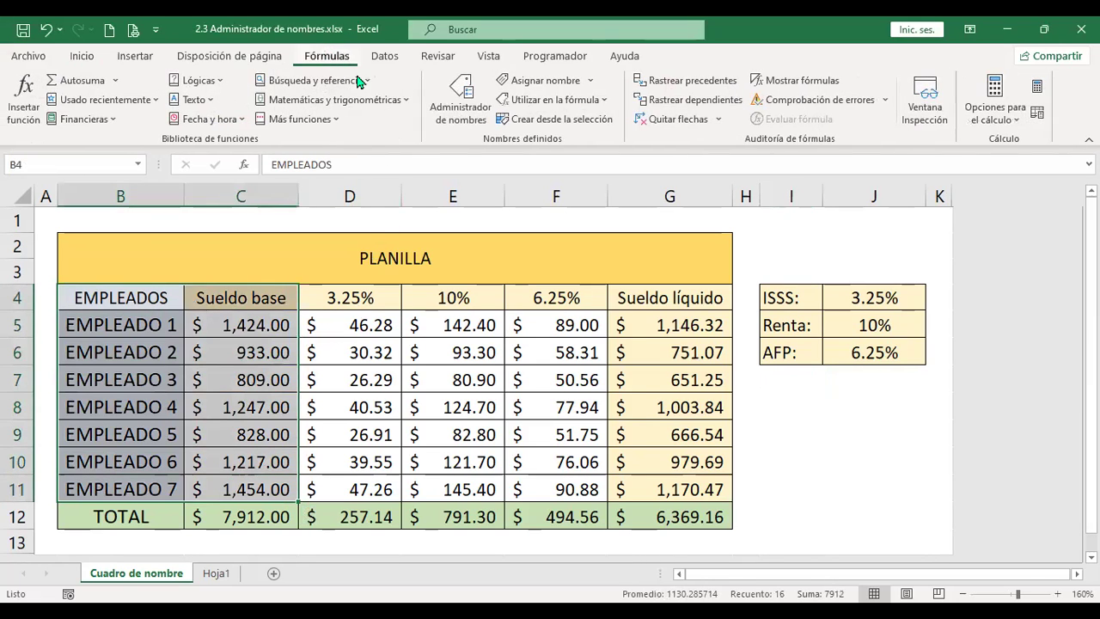
click(585, 121)
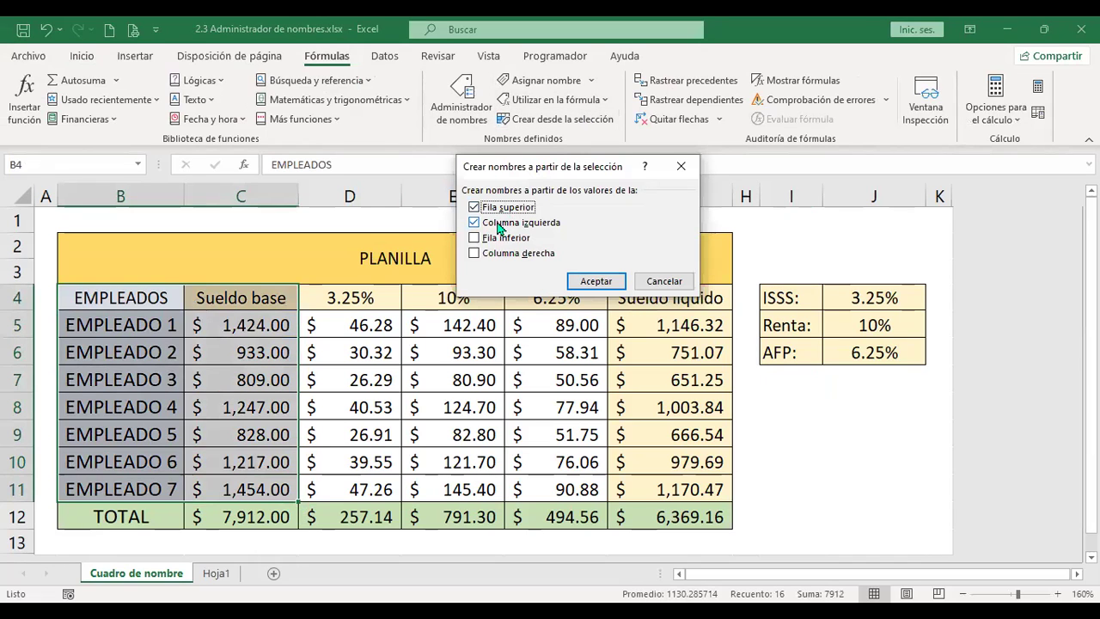
click(657, 284)
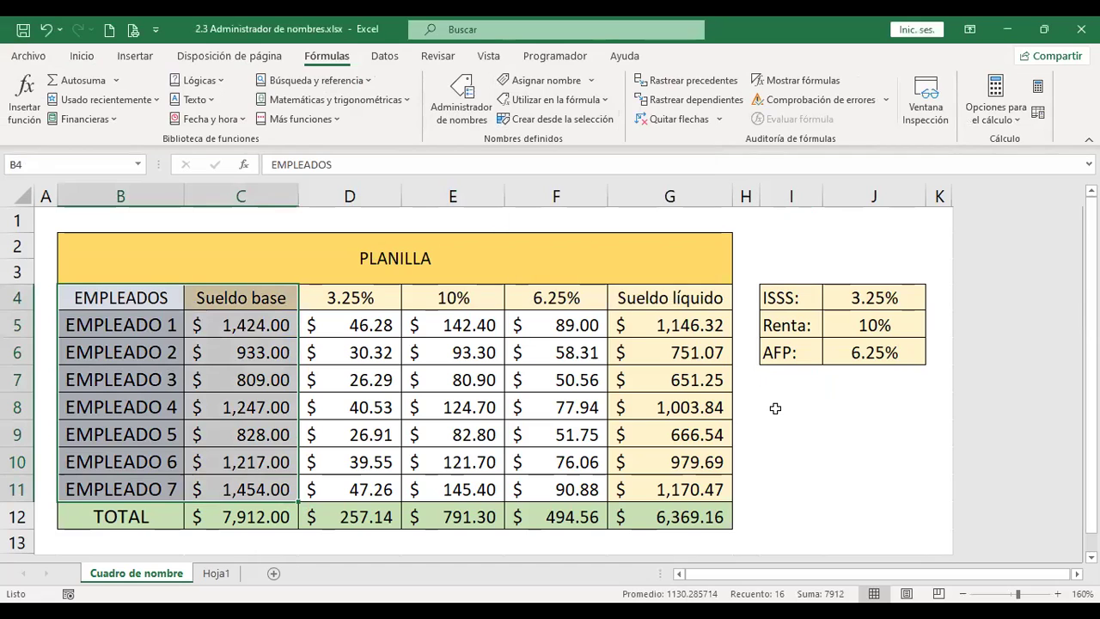
click(776, 407)
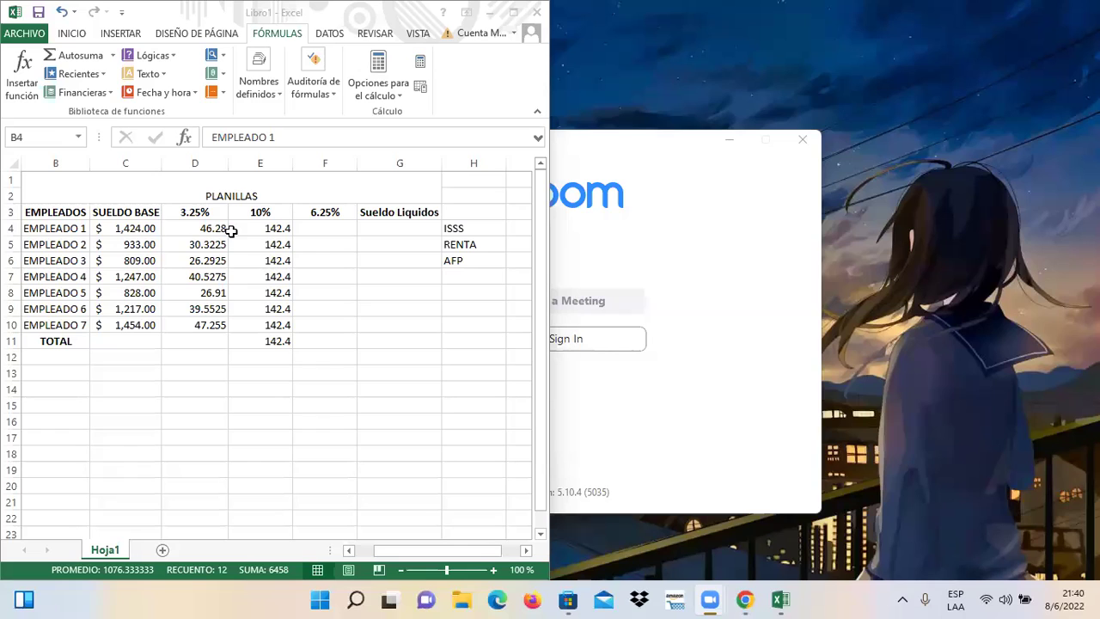
Examine the employee data and Empleado 1's 10% formula in the Libro1 workbook, and maximize its window
click(62, 228)
drag(65, 228, 130, 285)
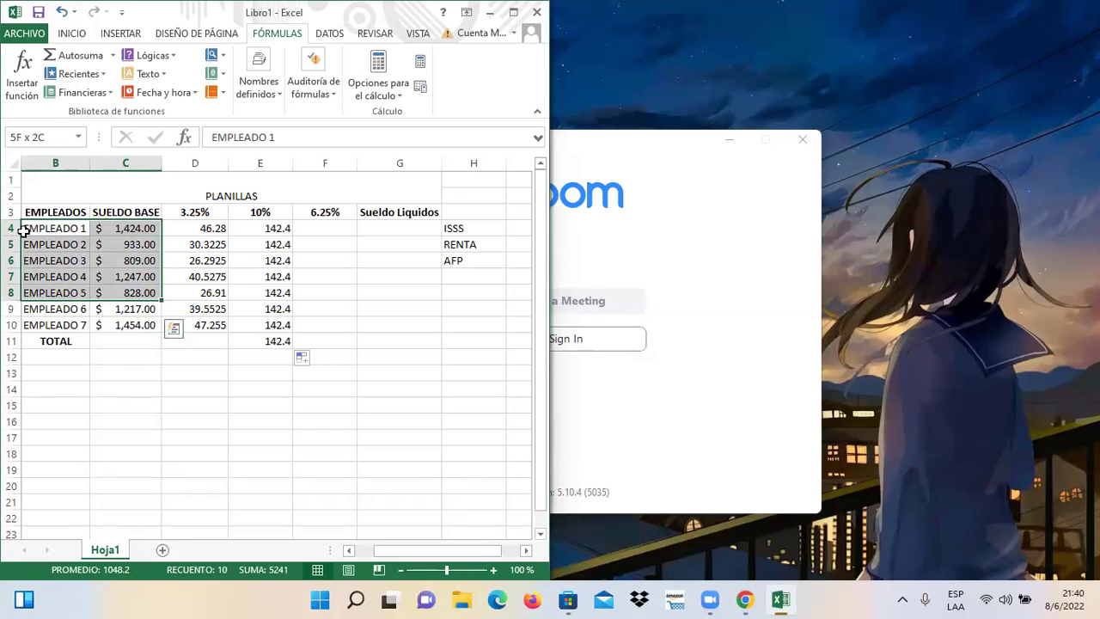
click(268, 162)
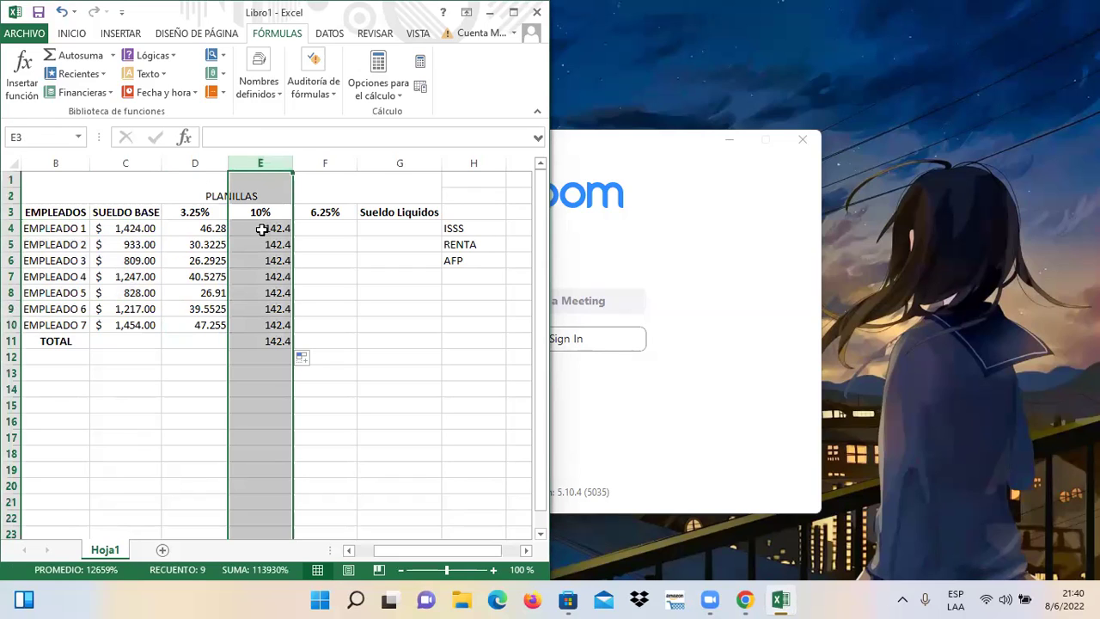
click(261, 229)
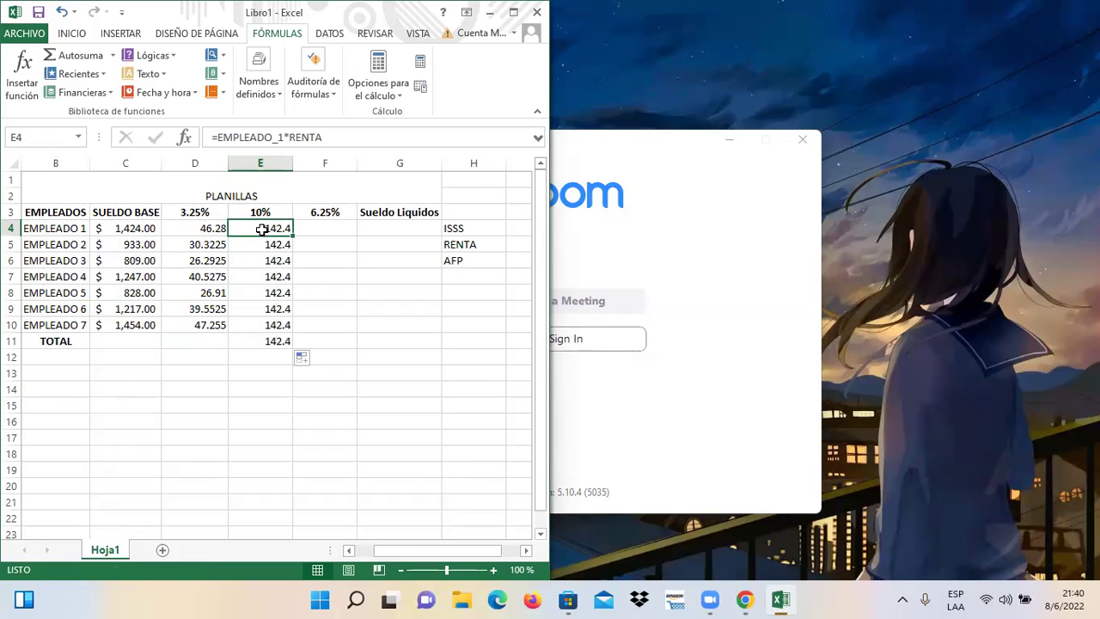
click(64, 222)
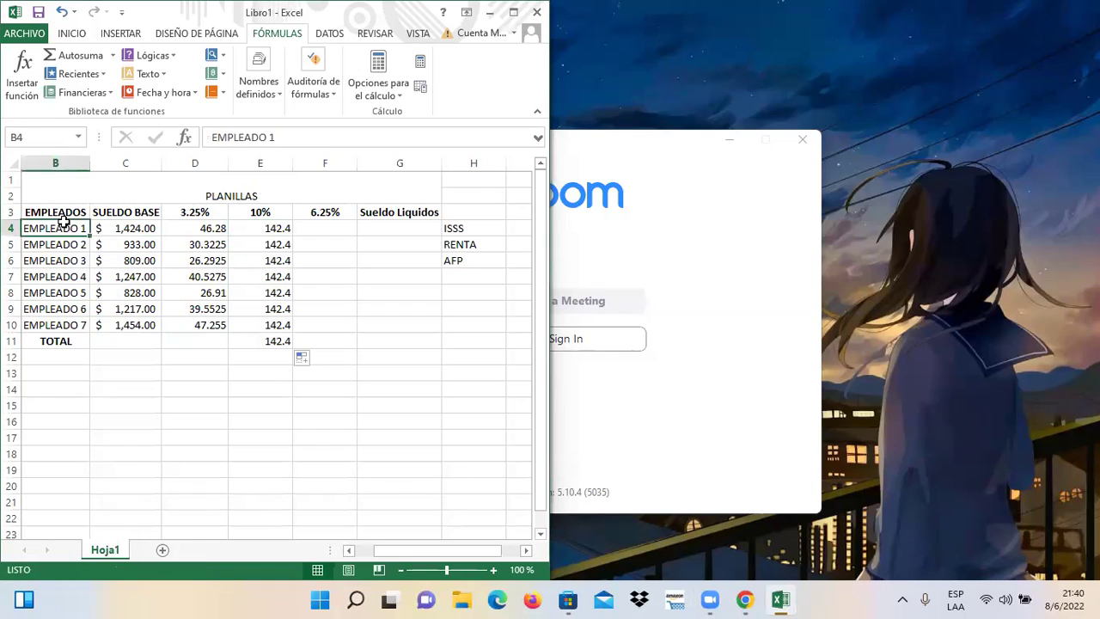
click(257, 228)
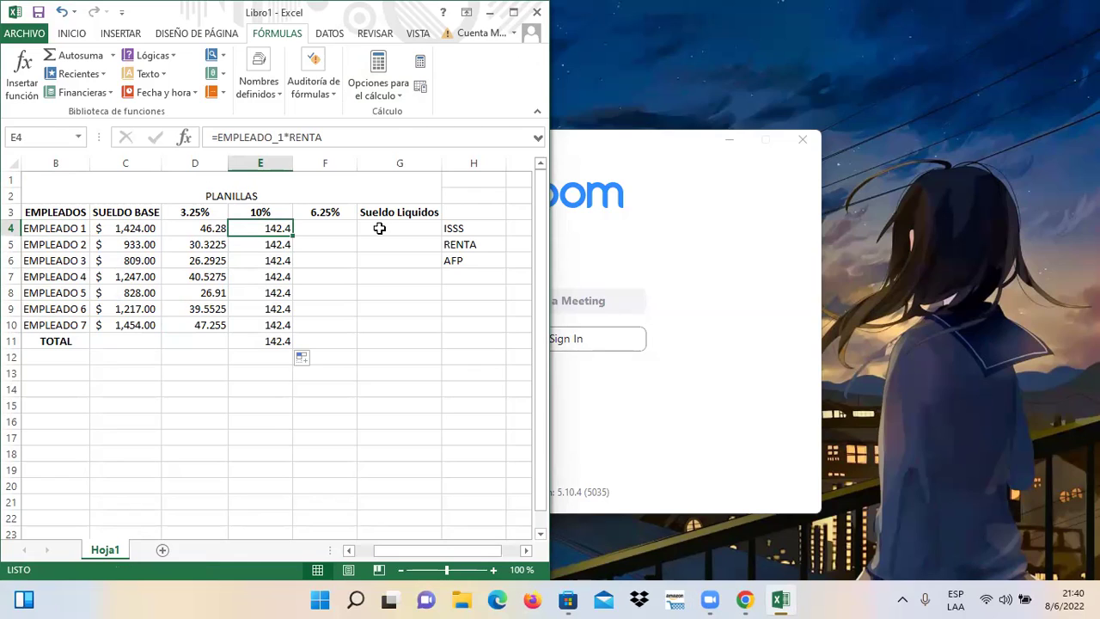
key(super+Up)
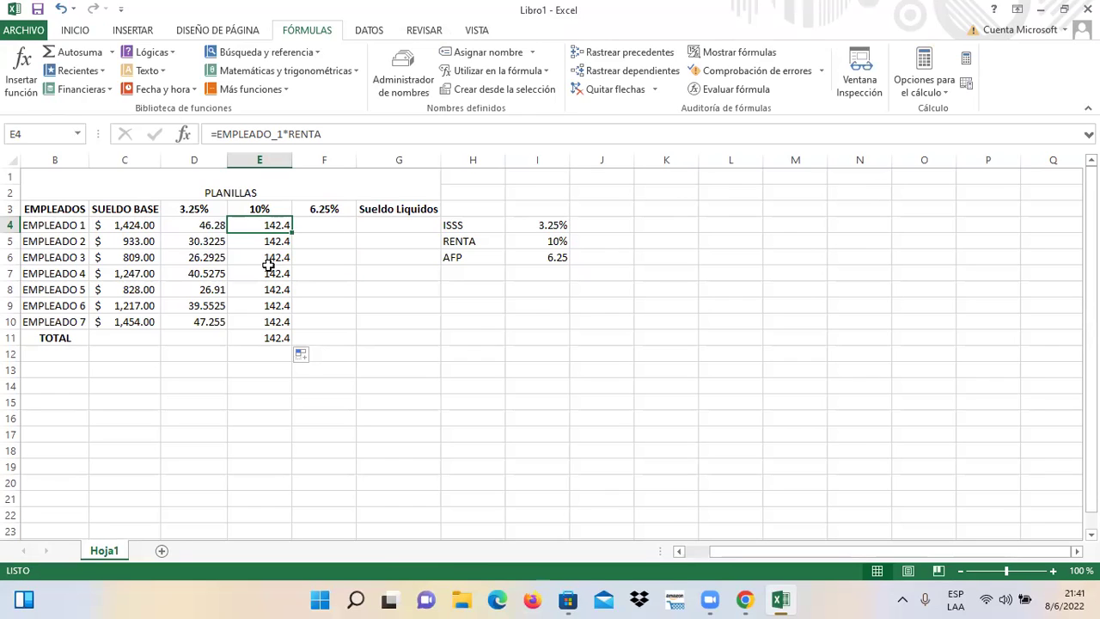
Inspect the cells referenced by E4's formula and review the workbook's defined names in the Name Manager
click(327, 142)
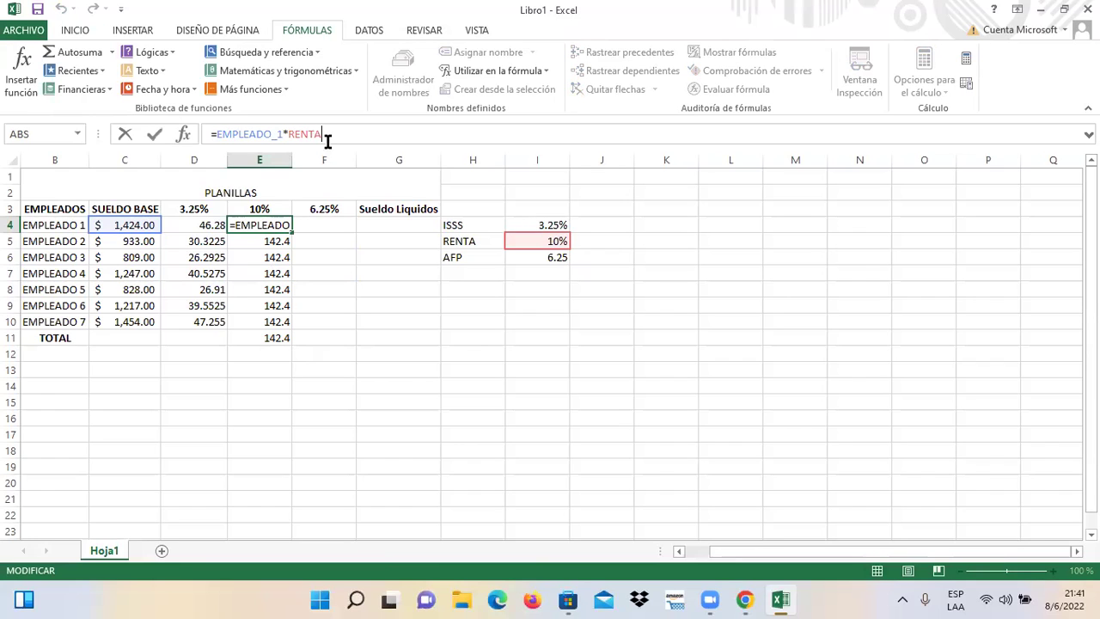
key(Return)
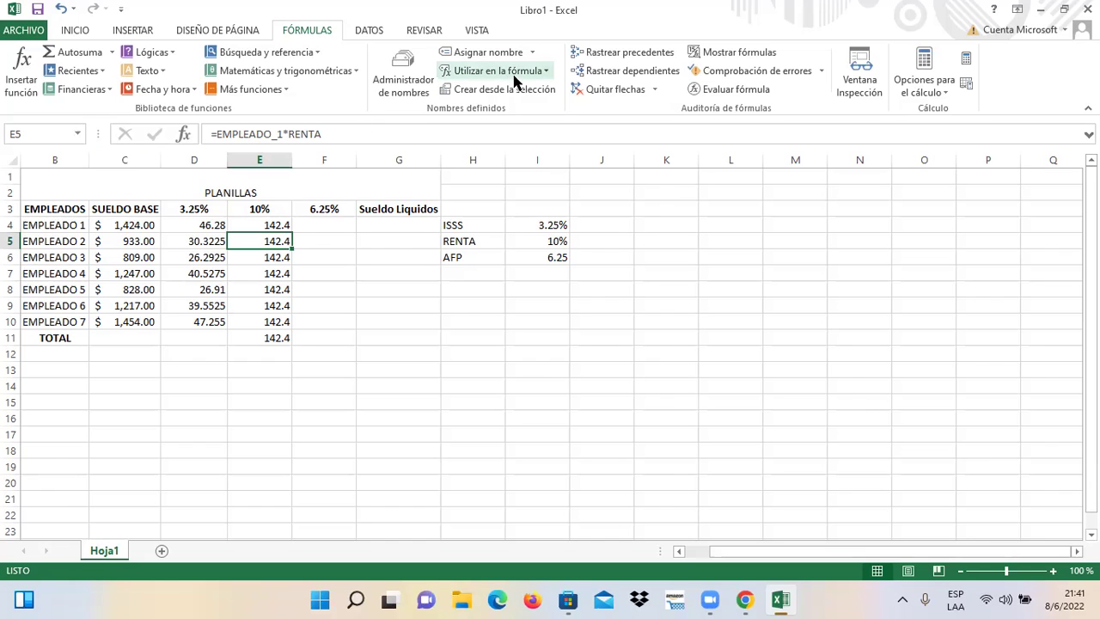
click(413, 70)
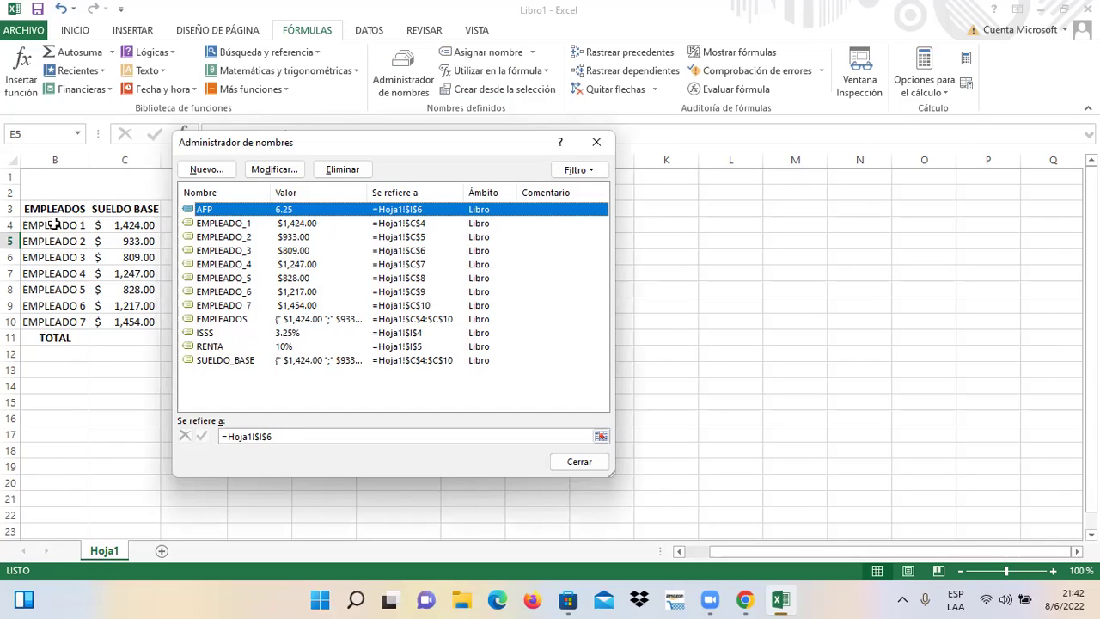
key(Escape)
View the create-names-from-selection options for the employees and base salaries in B3:C10 without applying them
drag(52, 224, 129, 331)
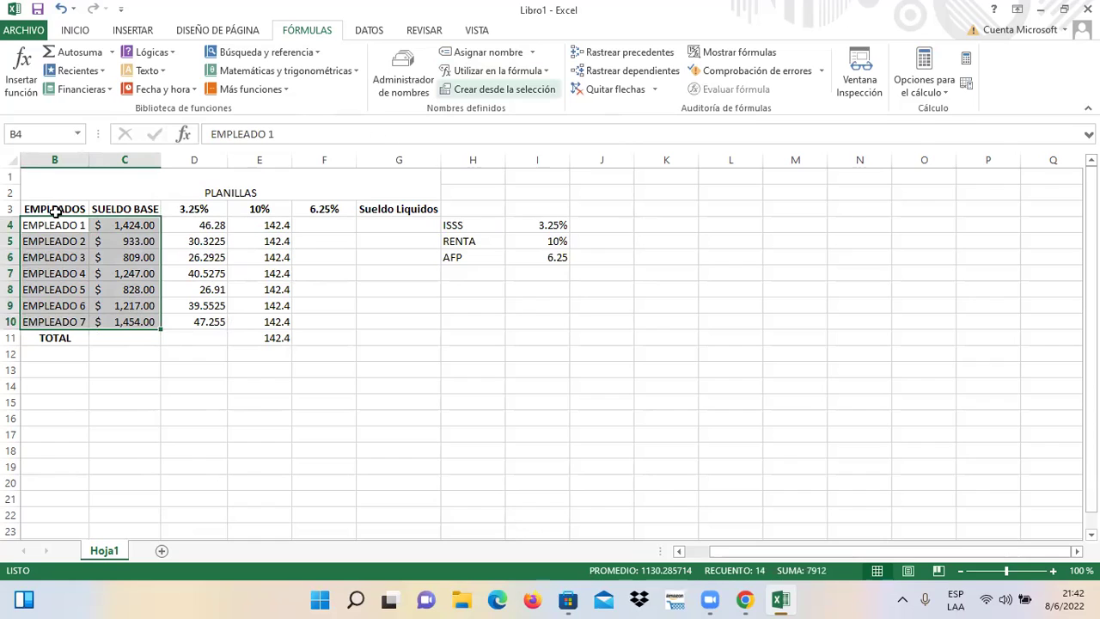
drag(51, 210, 128, 325)
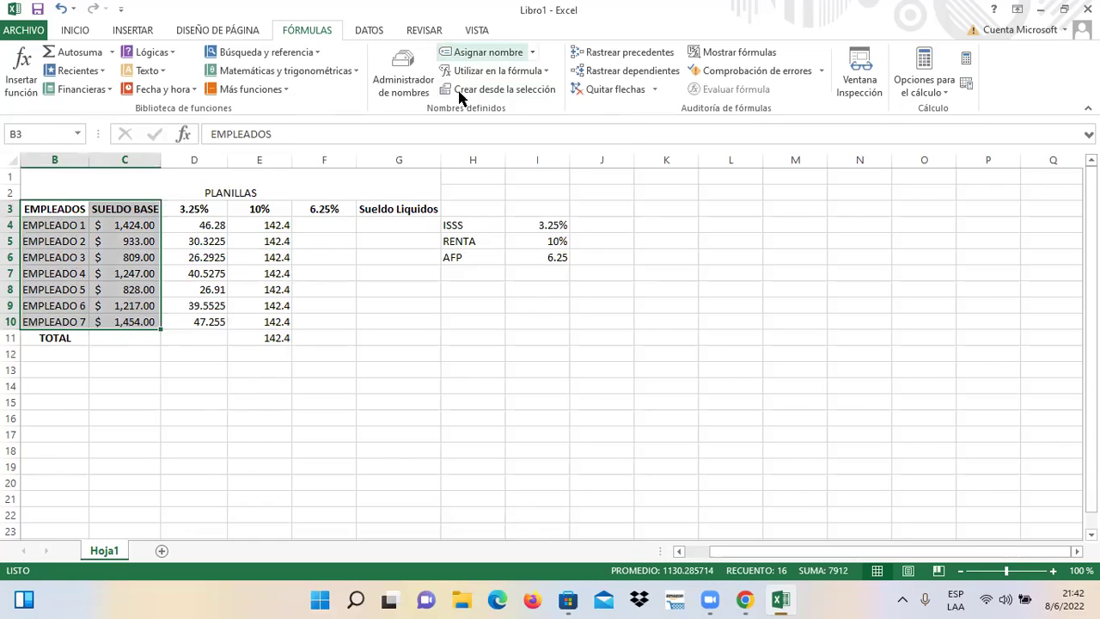
click(460, 91)
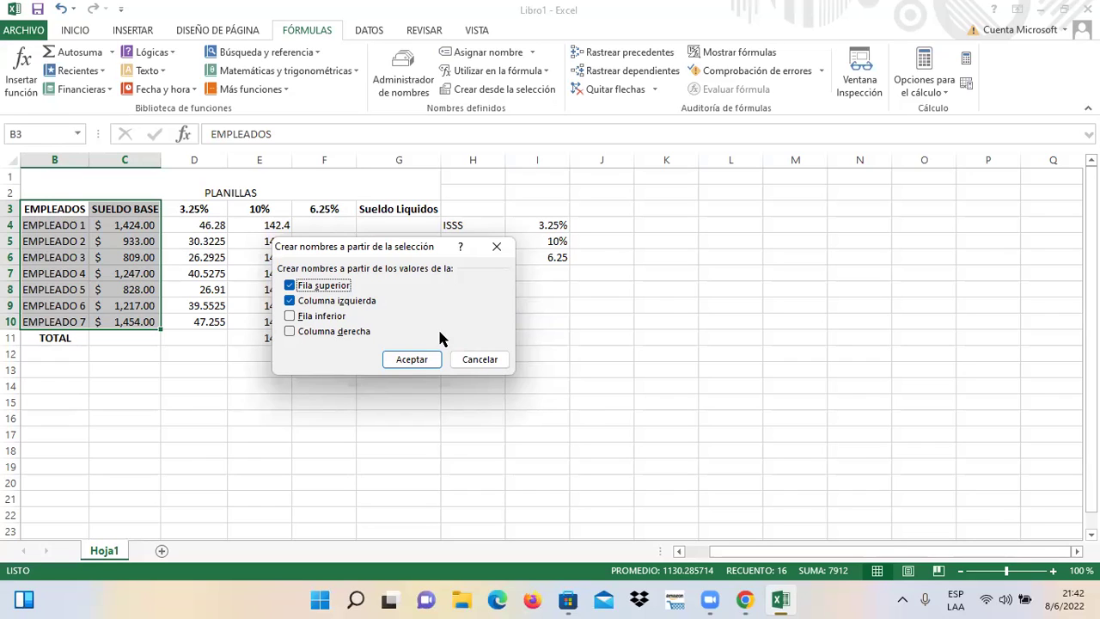
click(454, 359)
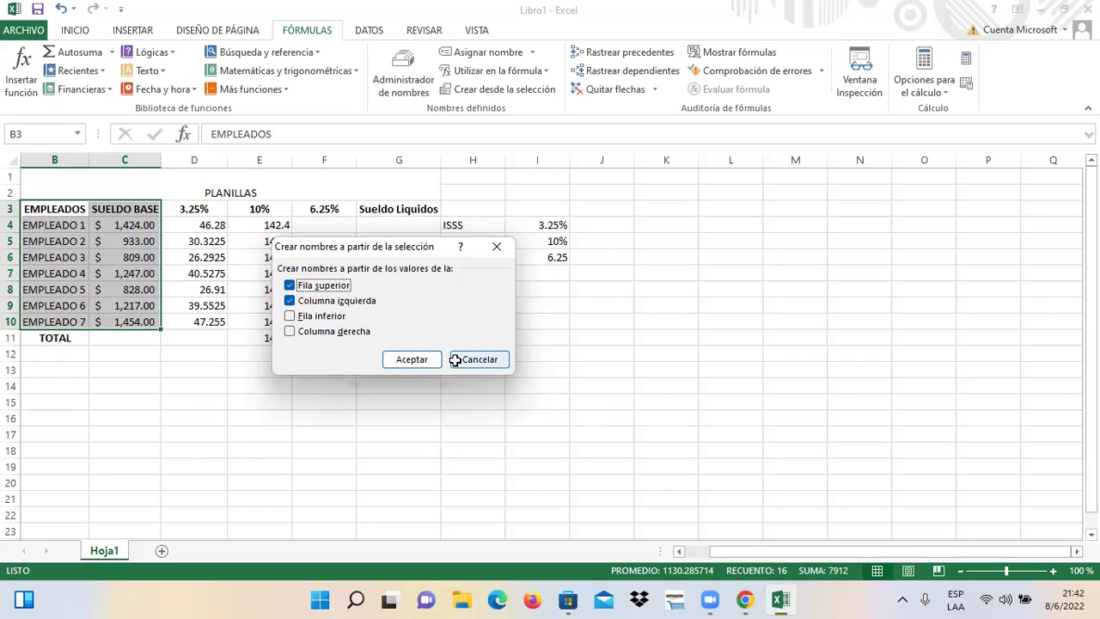
click(242, 389)
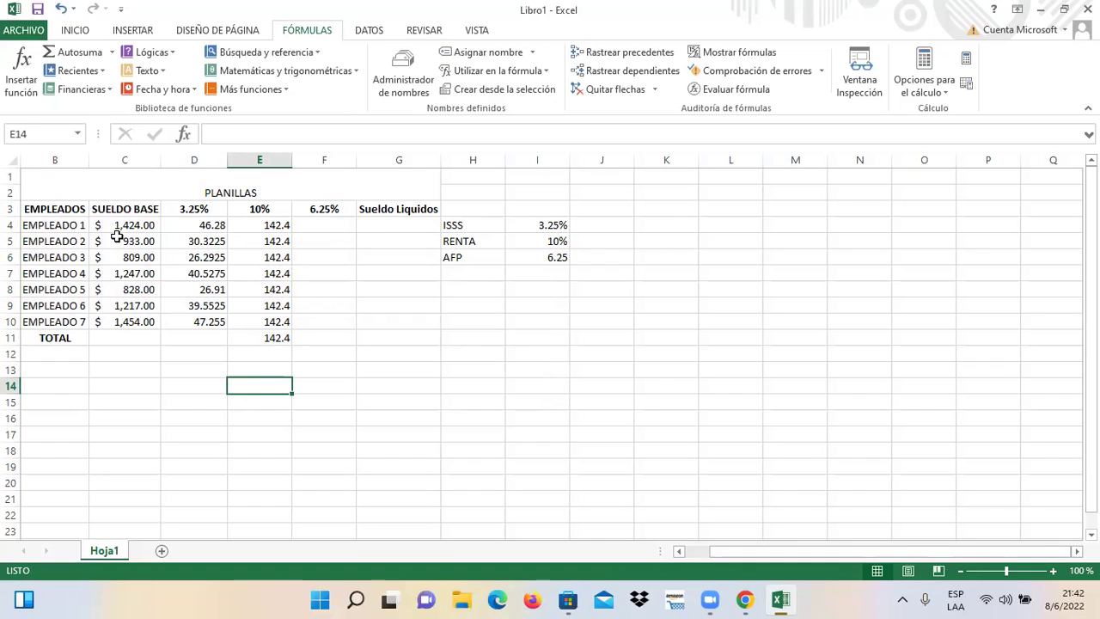
Compare the named references in the 10% formula of E4 with the 3.25% formulas in D4 and D5
click(255, 228)
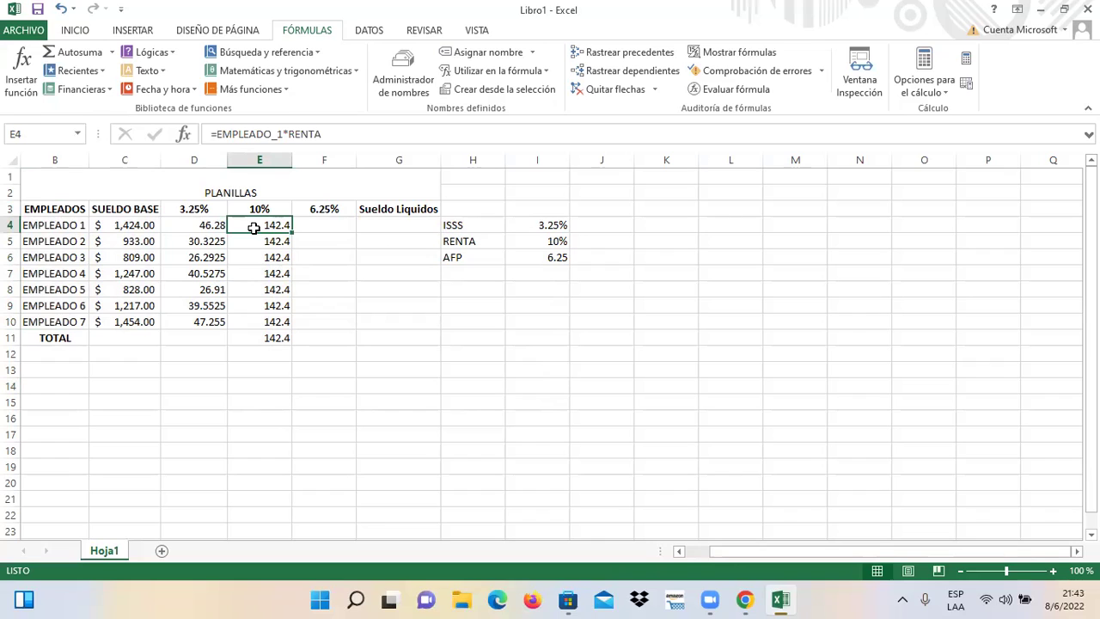
click(184, 228)
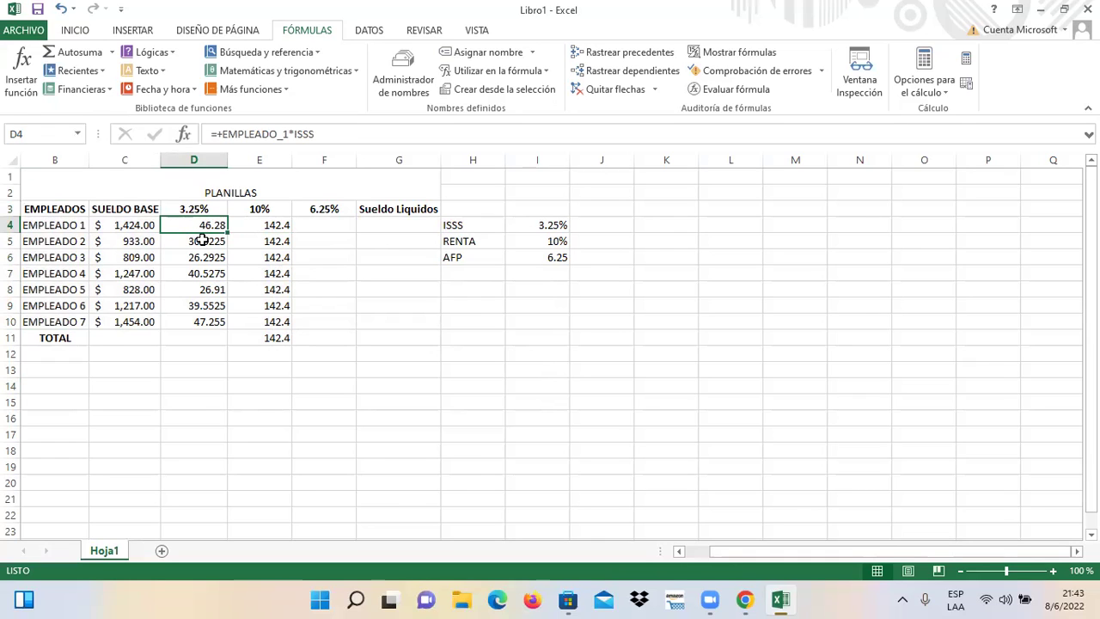
click(202, 240)
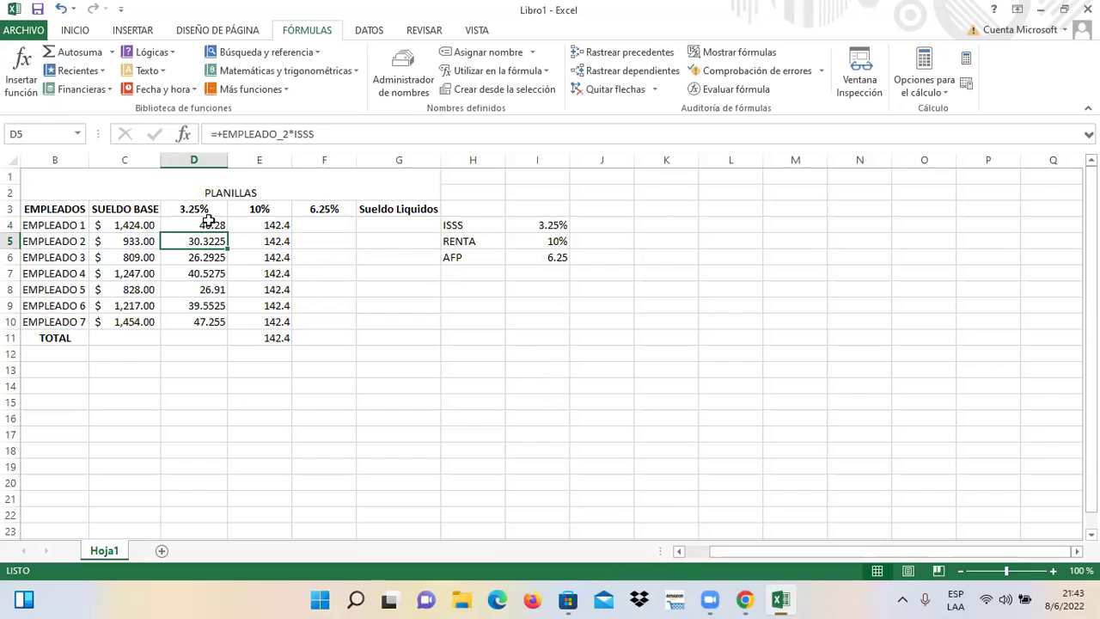
Fill D4's EMPLEADO_1*ISSS formula down through D10
drag(209, 220, 230, 226)
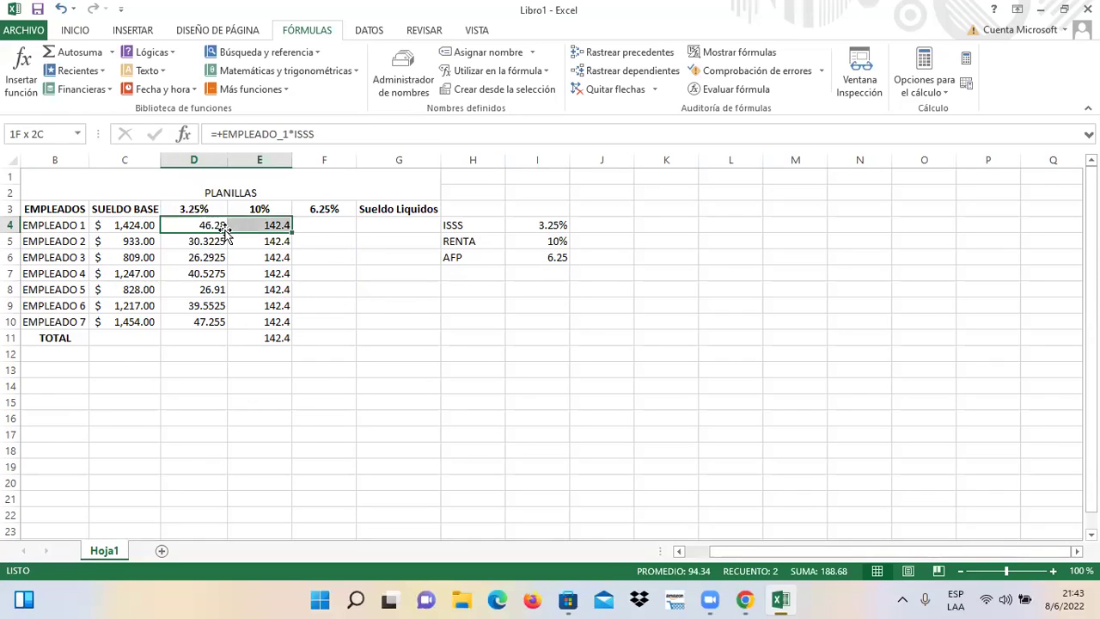
click(228, 225)
drag(266, 290, 215, 241)
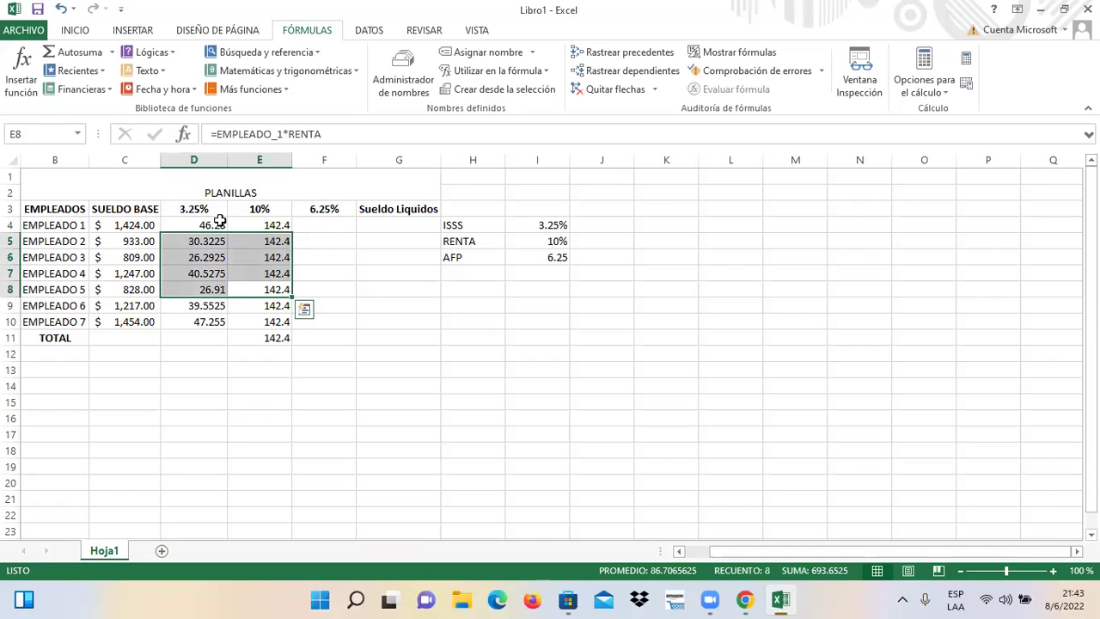
click(219, 223)
drag(227, 232, 213, 323)
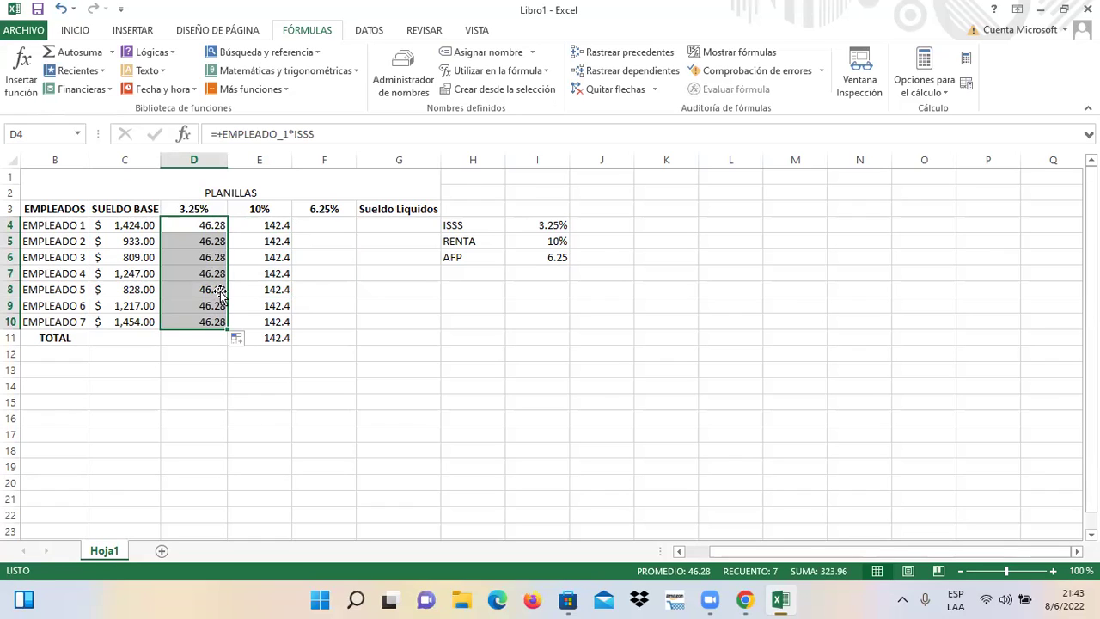
click(230, 242)
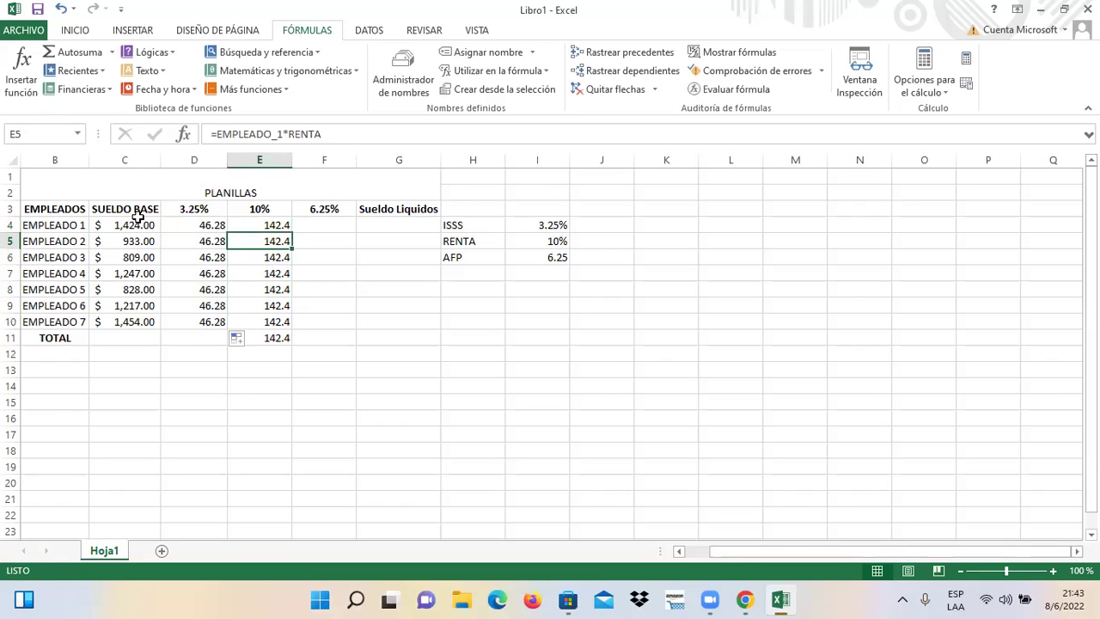
Replace EMPLEADO with the defined name SUELDO_BASE in D4's 3.25% formula
click(178, 227)
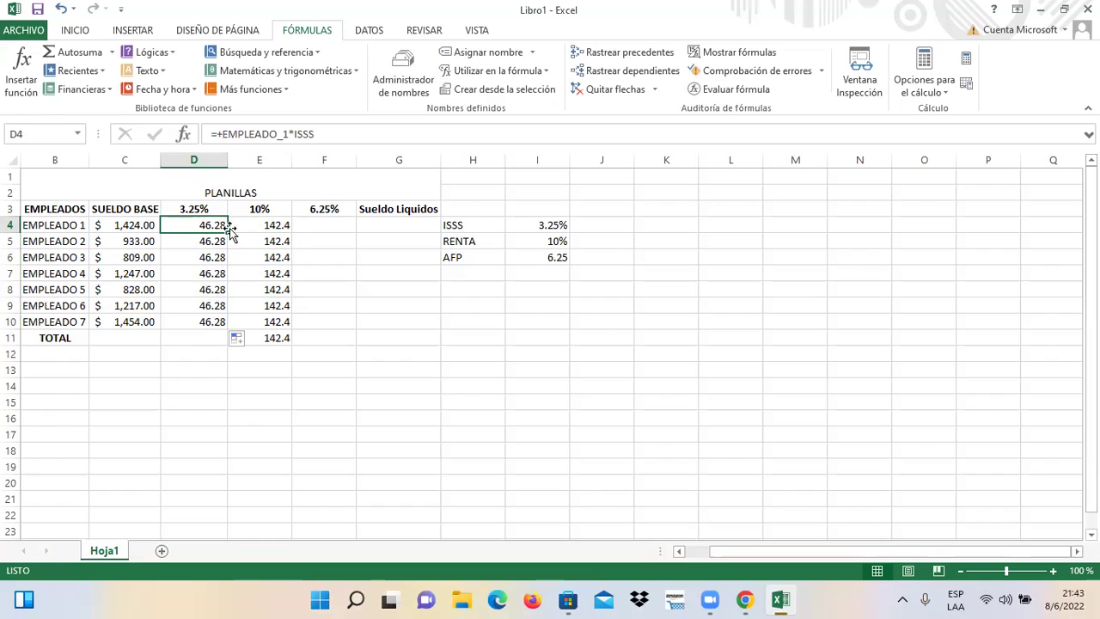
click(279, 134)
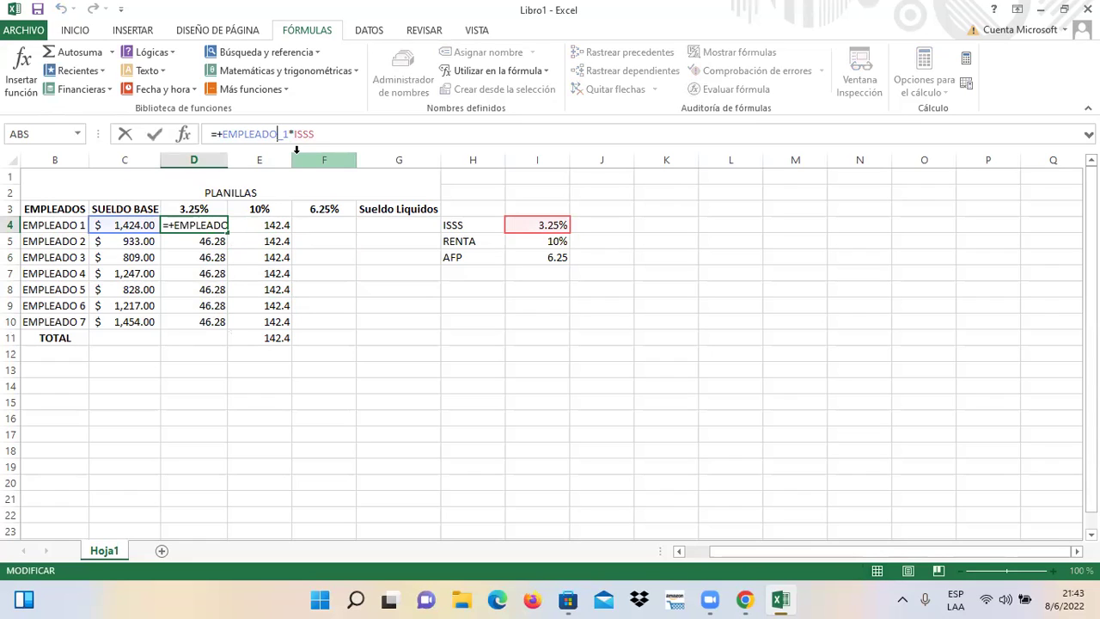
key(BackSpace)
key(BackSpace)
key(BackSpace)
key(BackSpace)
key(BackSpace)
key(BackSpace)
key(BackSpace)
key(BackSpace)
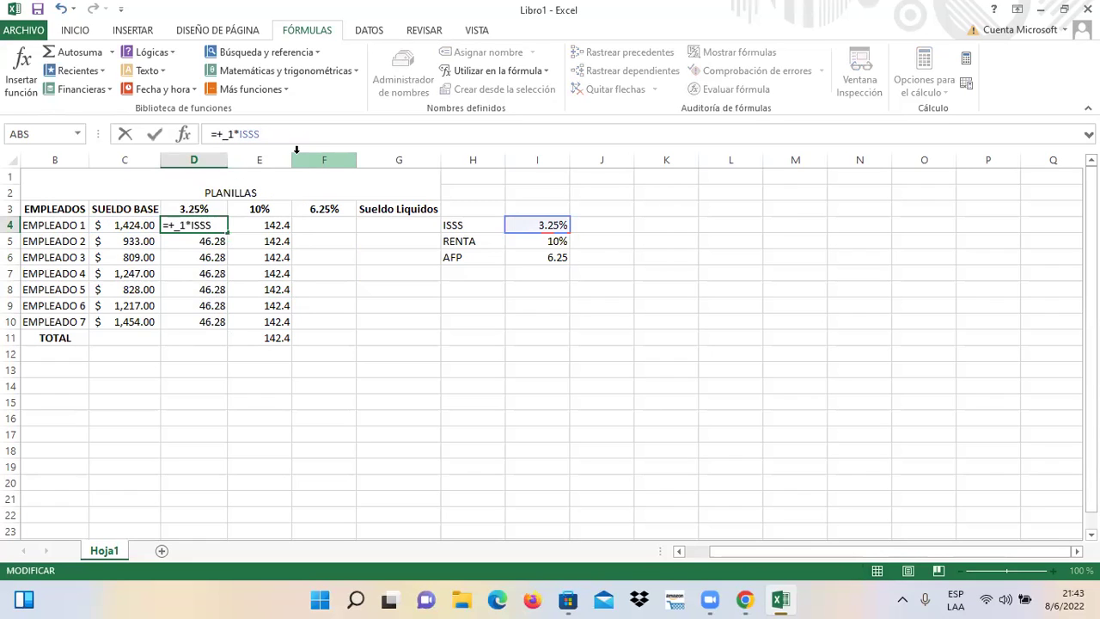
text(SU)
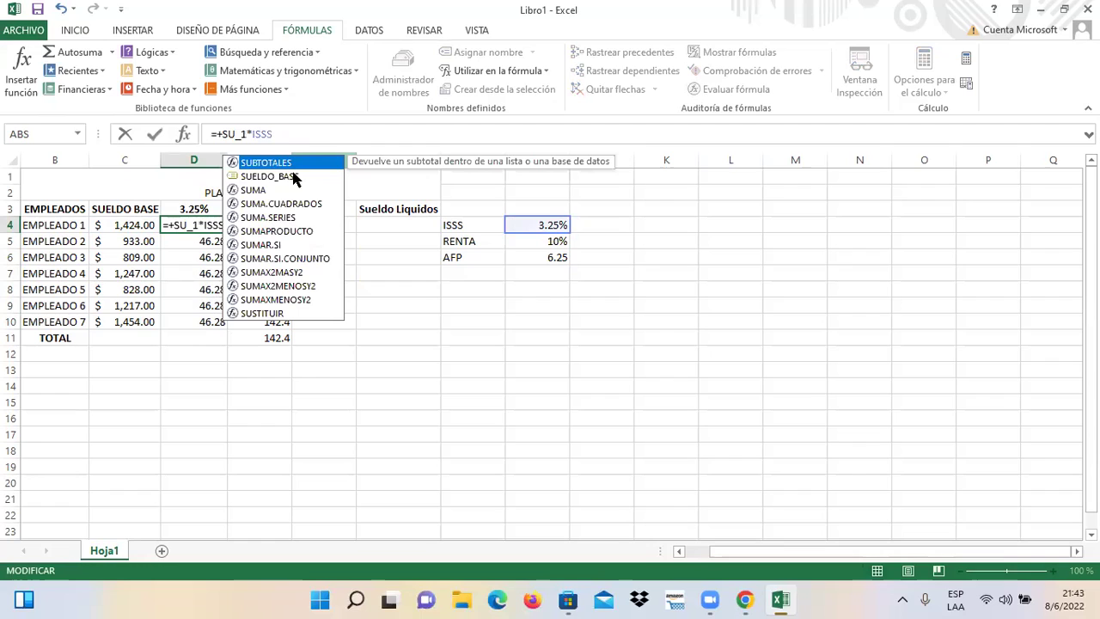
click(294, 175)
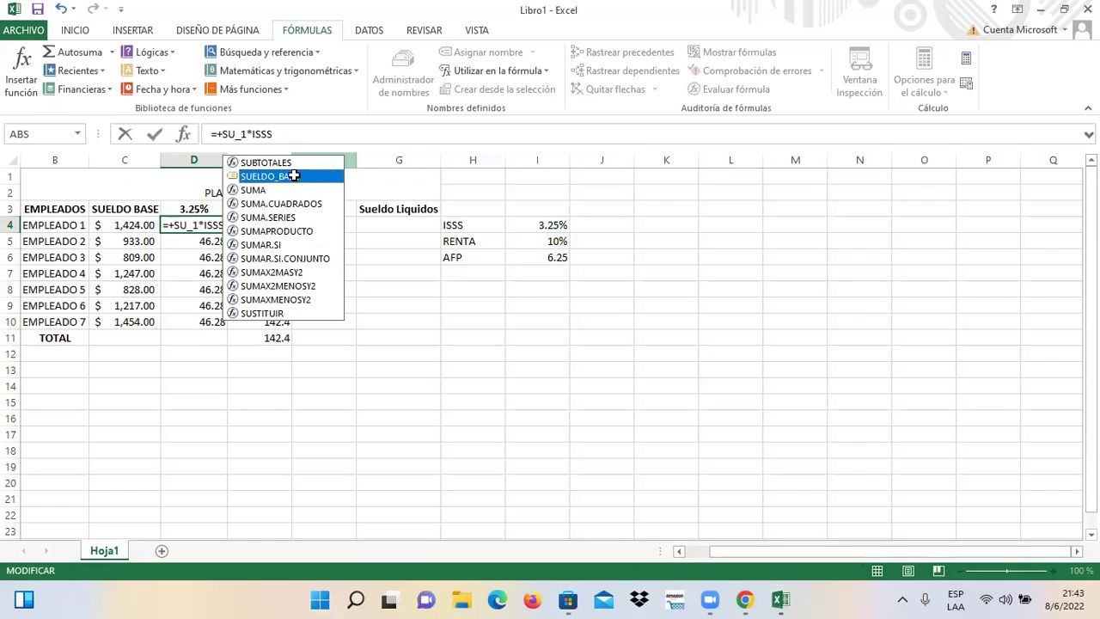
double_click(294, 175)
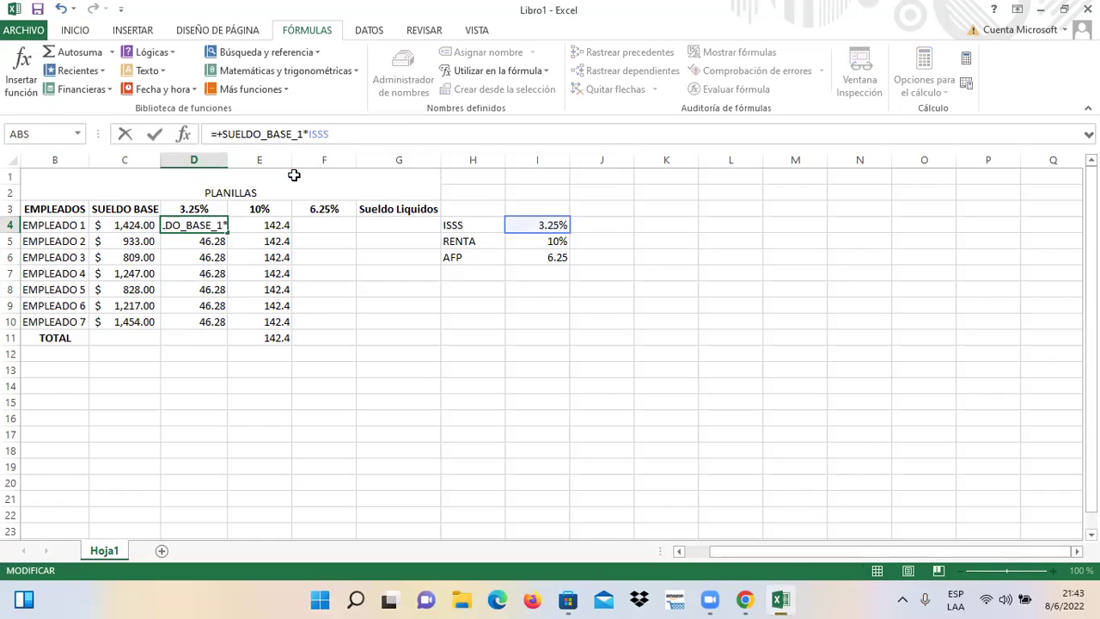
key(Return)
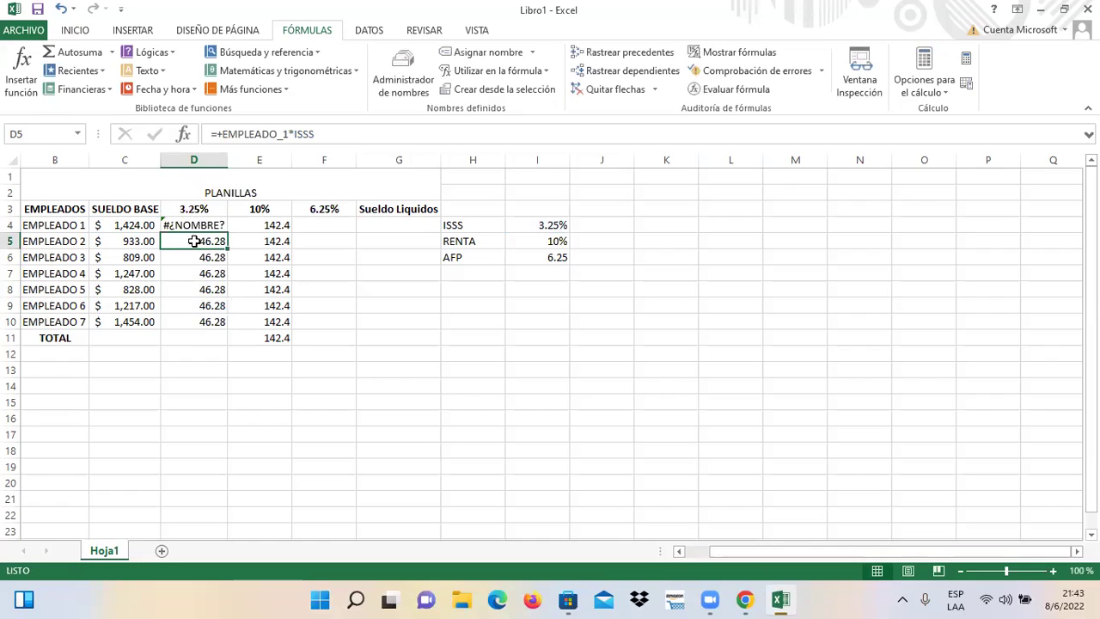
Correct D4's formula to =+SUELDO_BASE*ISSS and fill it down through D10
click(197, 225)
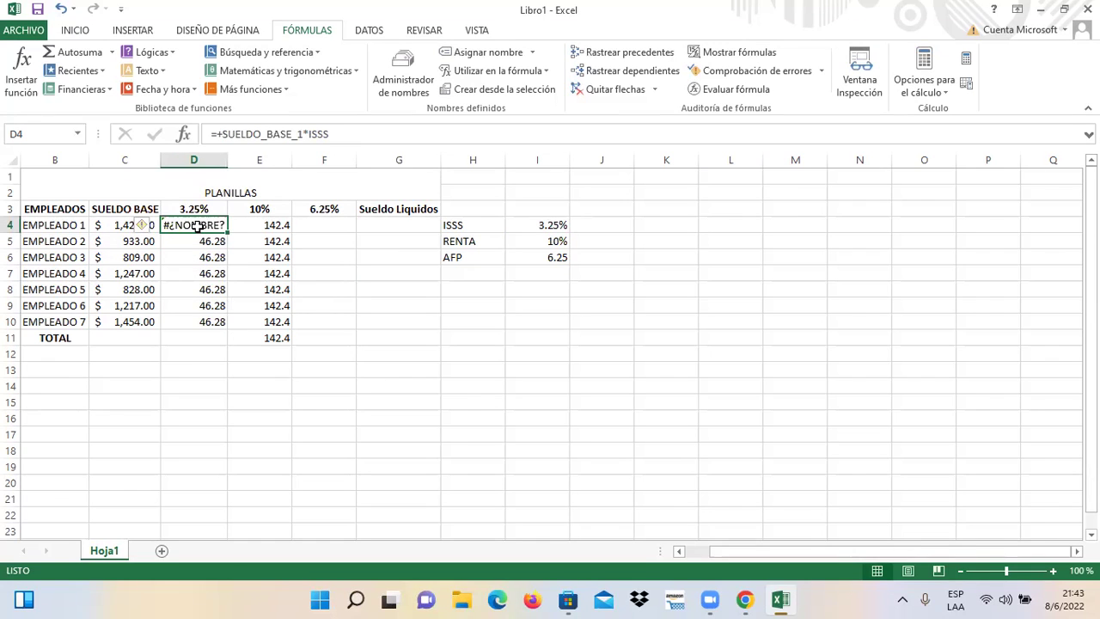
click(302, 135)
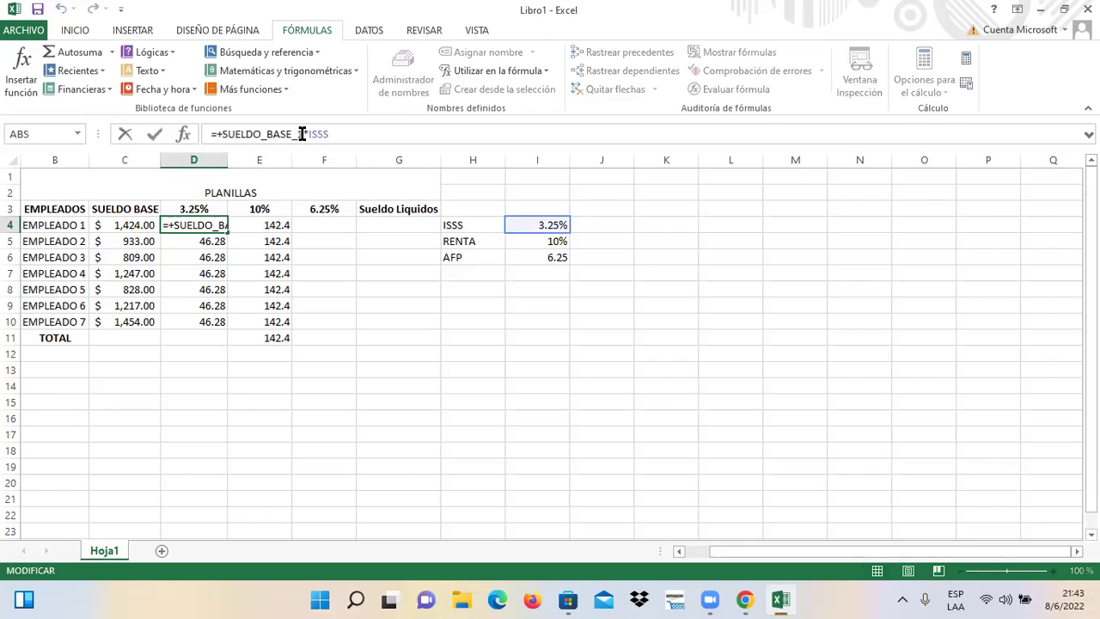
key(BackSpace)
key(BackSpace)
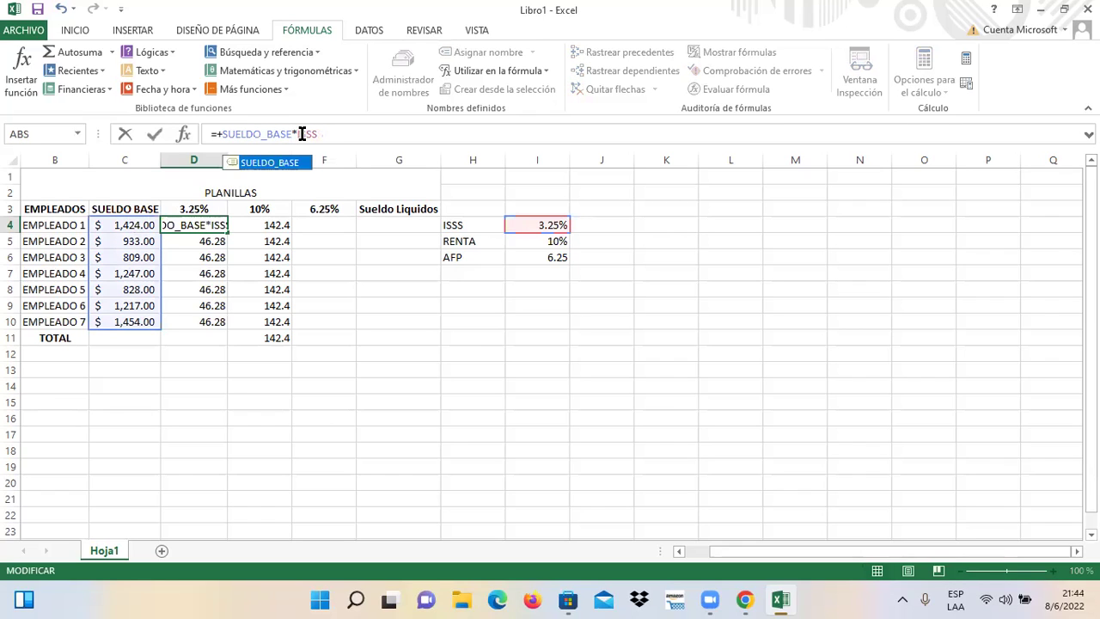
key(Return)
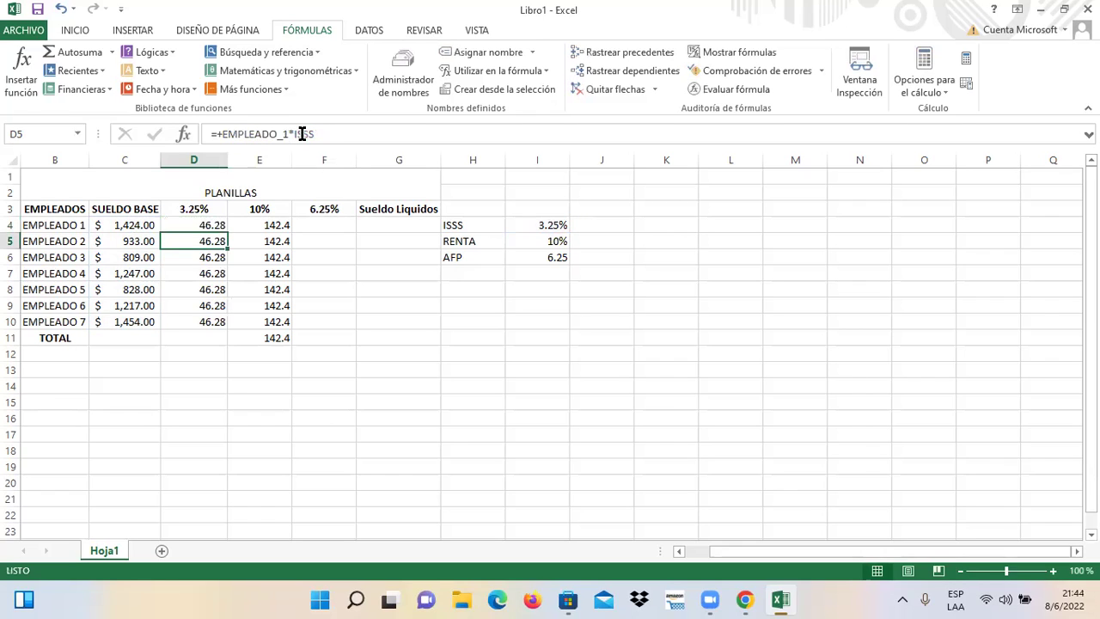
click(197, 225)
drag(227, 232, 218, 322)
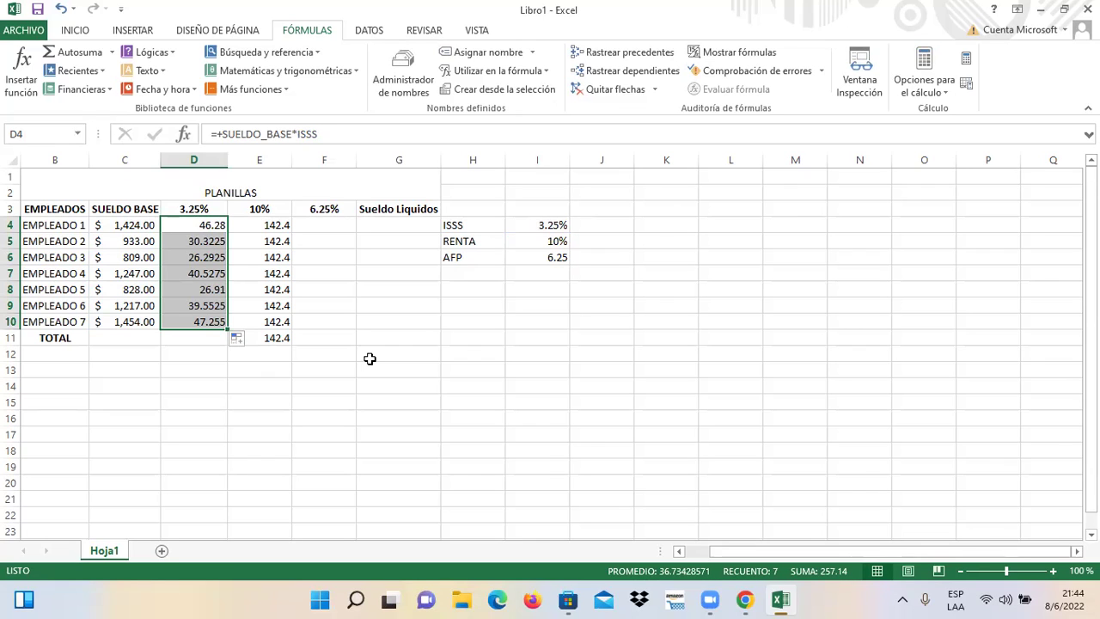
Change E4's 10% formula to =SUELDO_BASE*RENTA
click(267, 235)
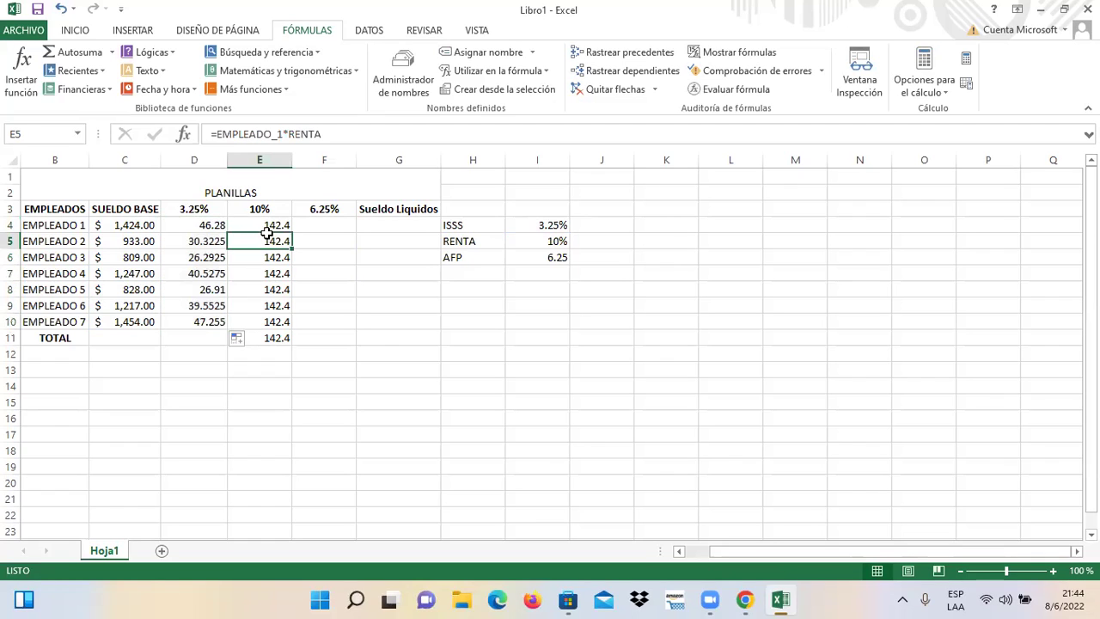
click(269, 227)
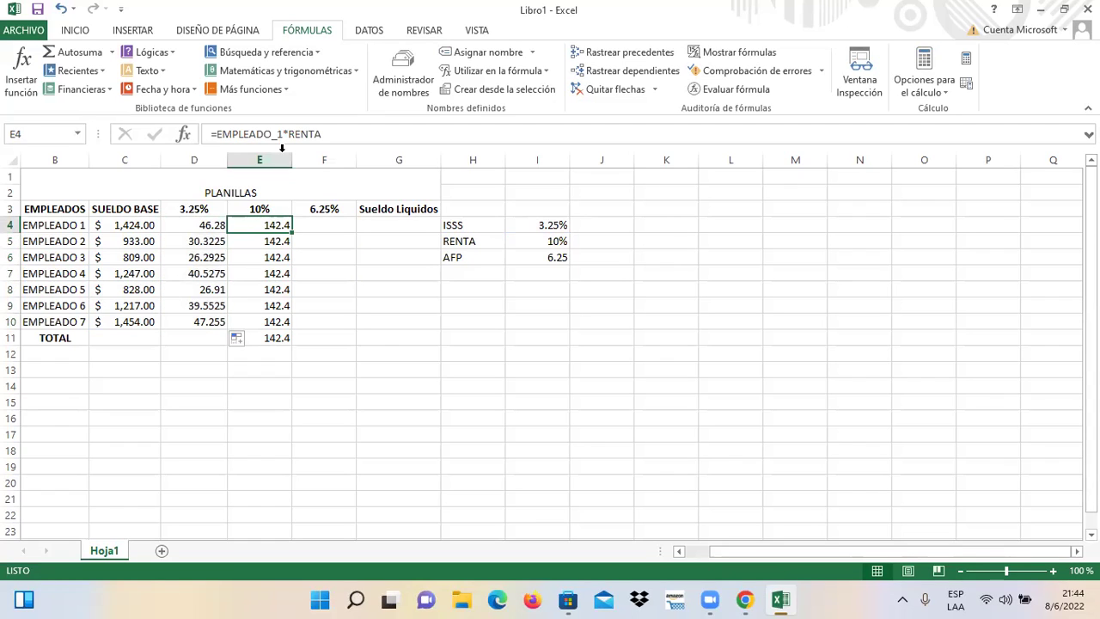
click(283, 139)
key(BackSpace)
key(BackSpace)
key(BackSpace)
key(BackSpace)
key(BackSpace)
key(BackSpace)
key(BackSpace)
key(BackSpace)
key(BackSpace)
key(BackSpace)
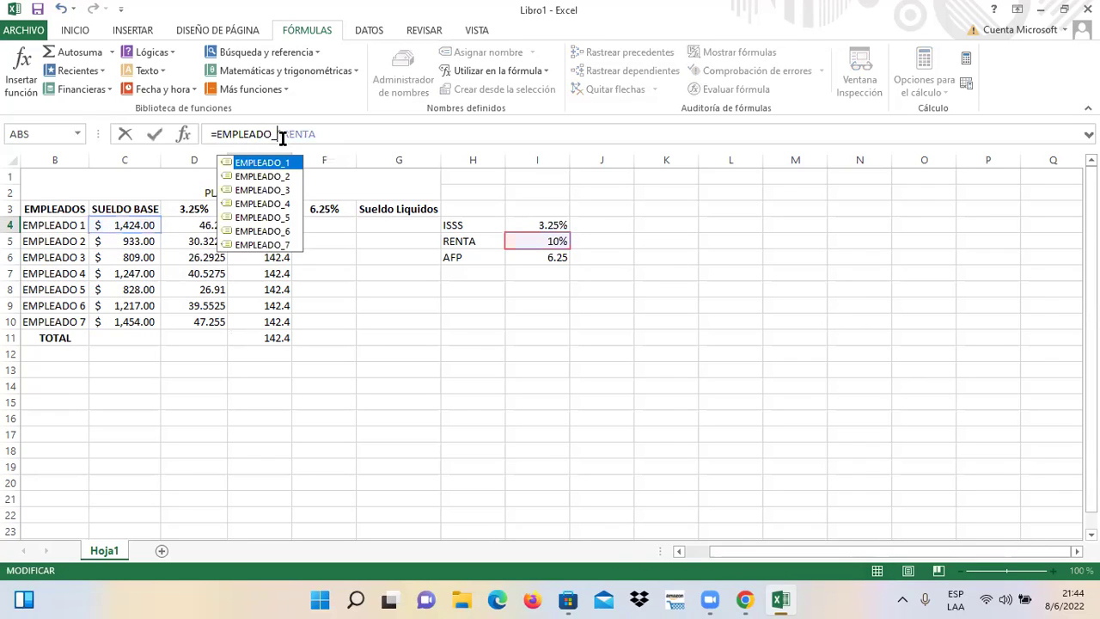
text(SU)
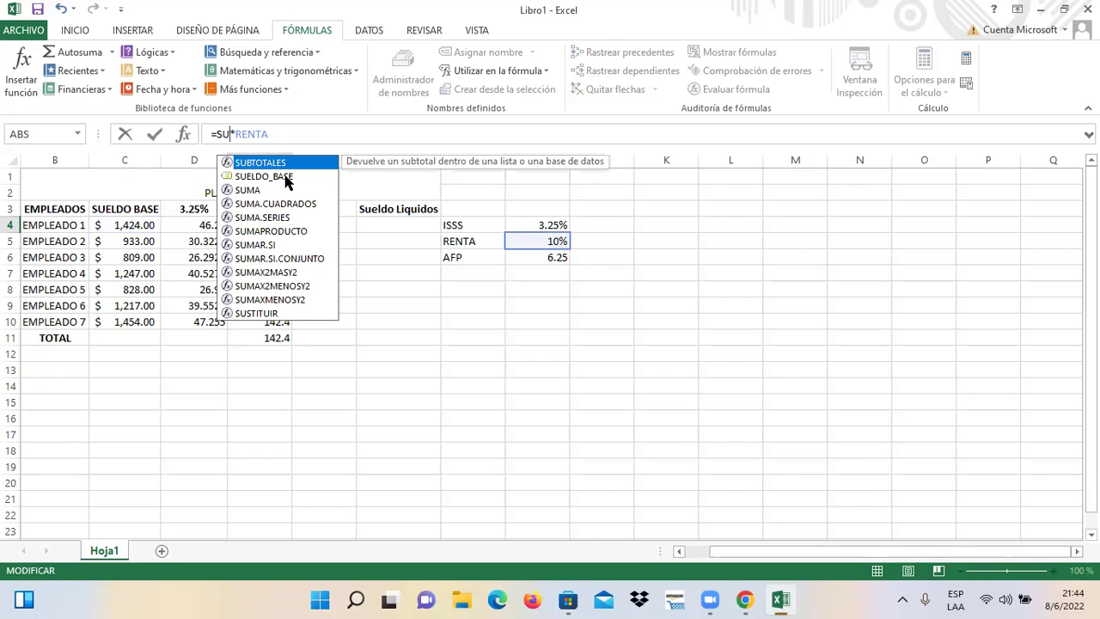
click(285, 176)
double_click(285, 176)
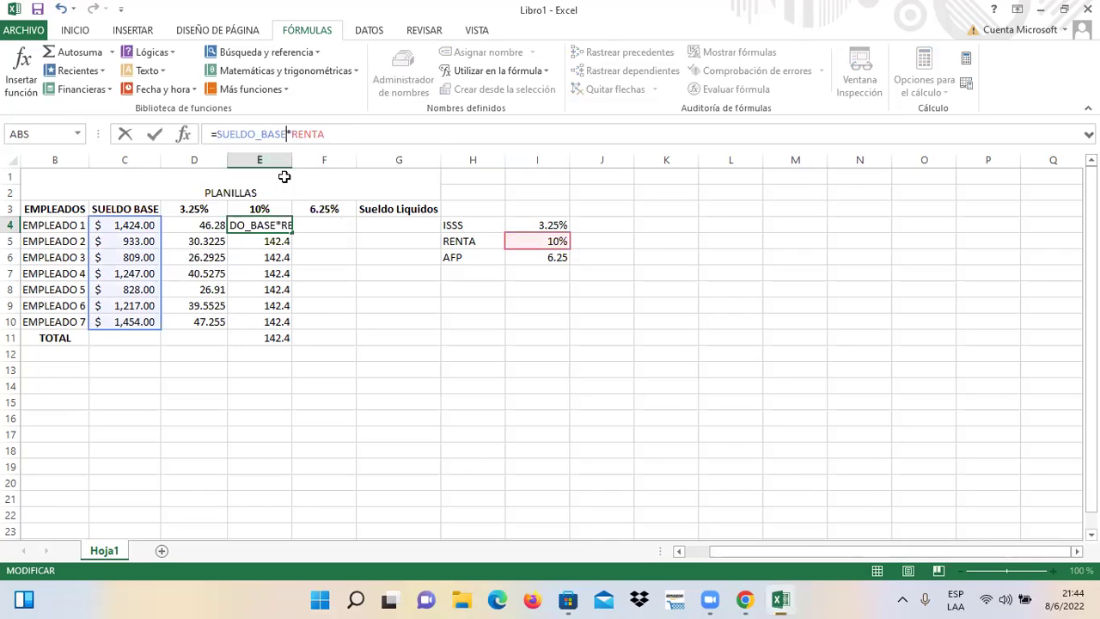
key(Return)
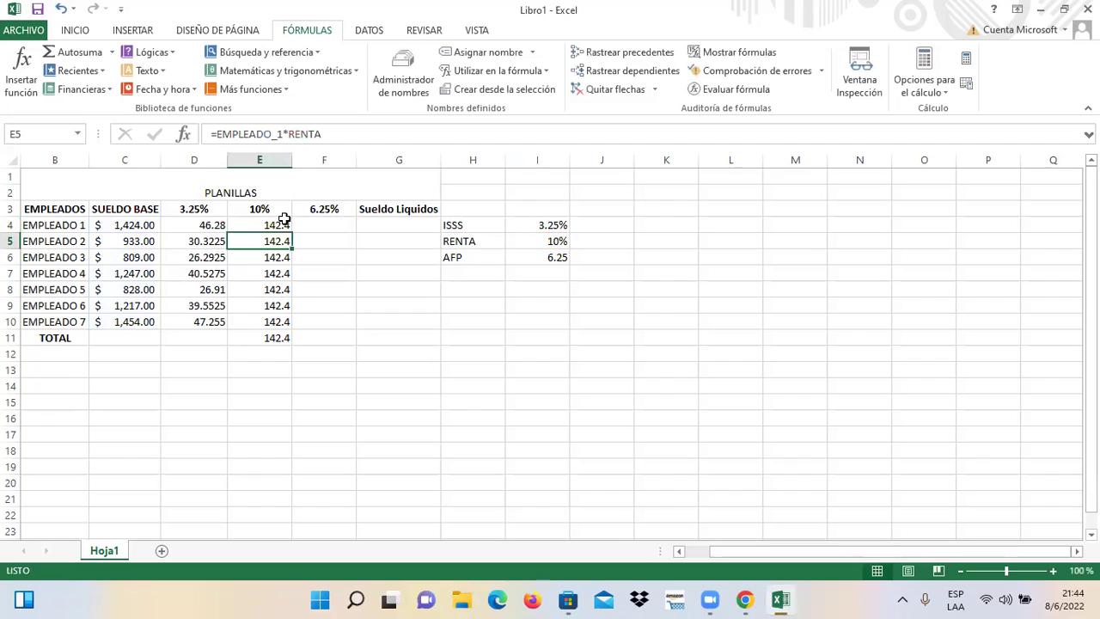
Fill E4's formula down through E10 and clear the leftover formula from E11 in the TOTAL row
click(285, 223)
drag(293, 232, 287, 322)
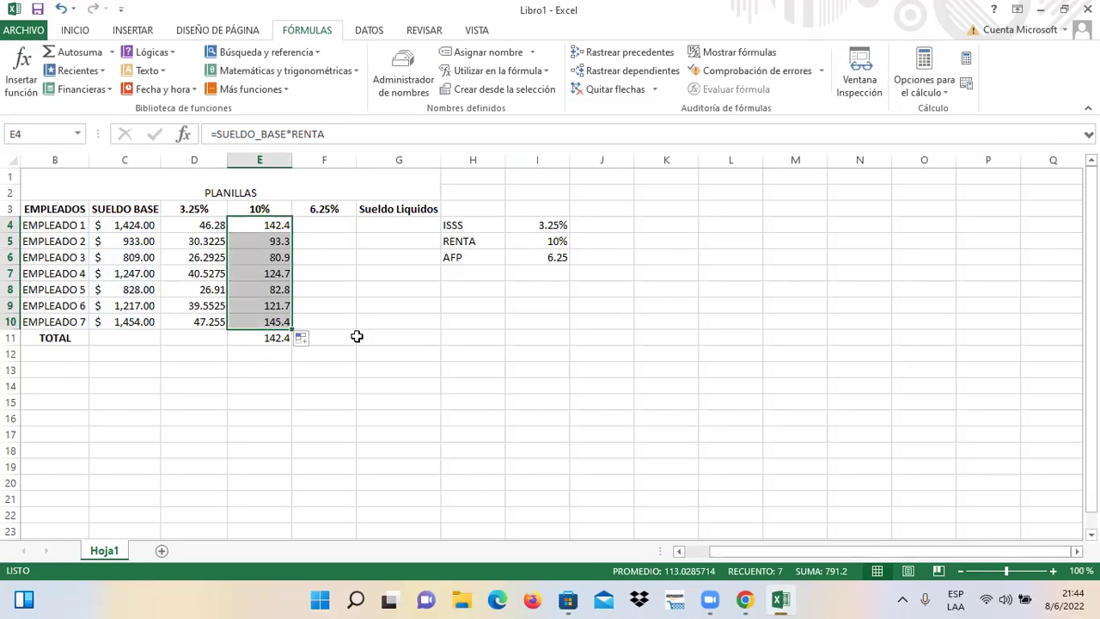
click(272, 338)
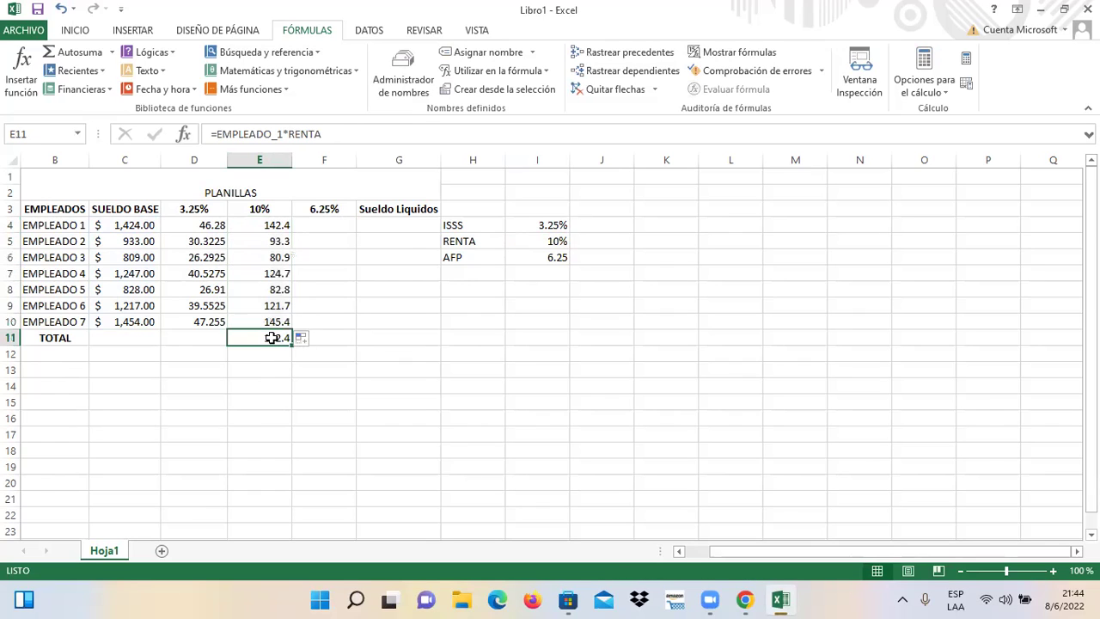
key(BackSpace)
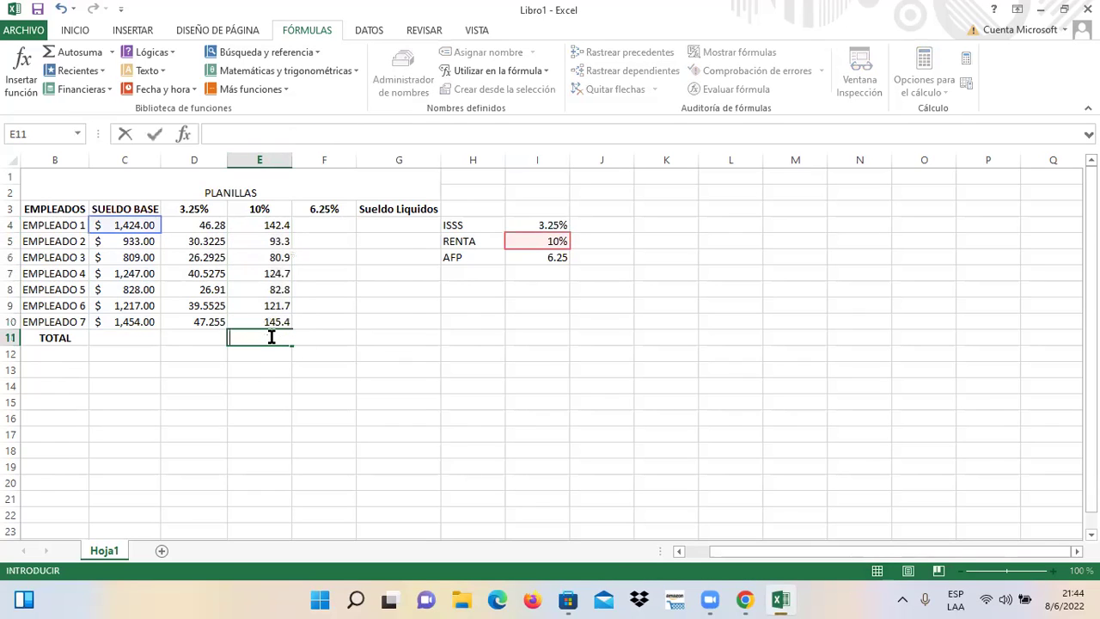
click(478, 336)
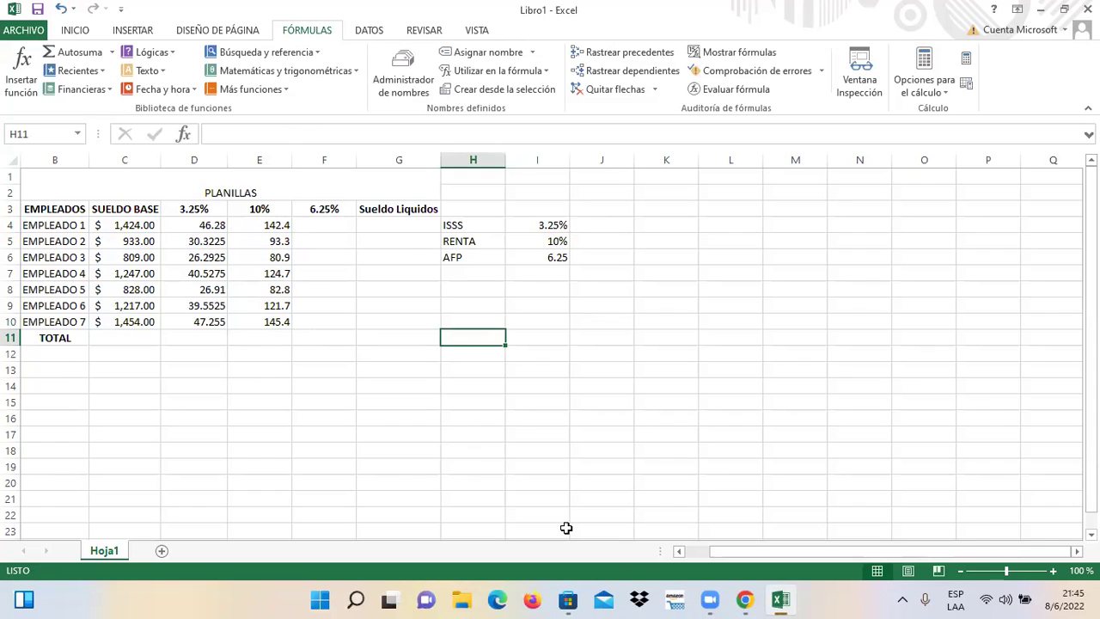
Switch to the 2.3 Administrador de nombres.xlsx workbook and open cell D3 on its Hoja1 sheet
click(633, 74)
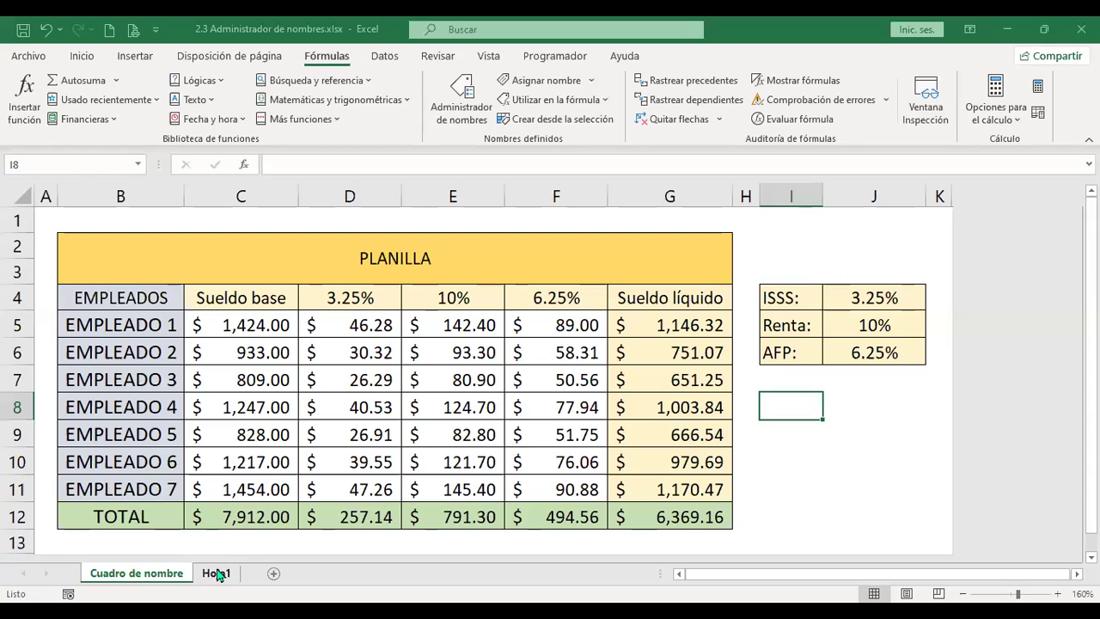
click(217, 574)
click(359, 262)
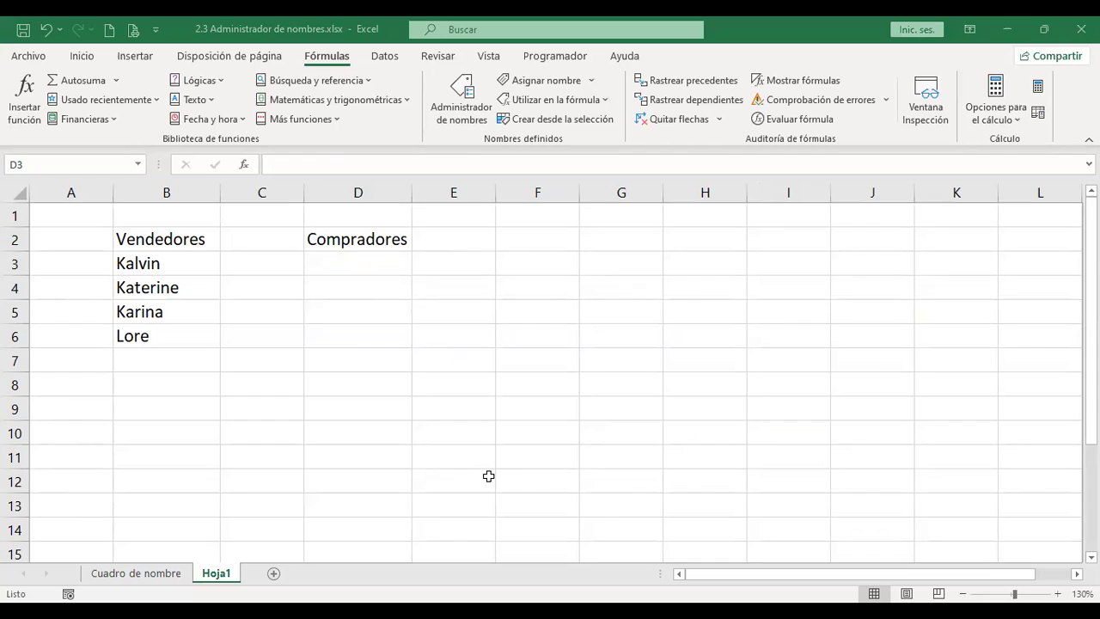
Enter four buyers' first names under the Compradores heading in D3:D6
click(349, 262)
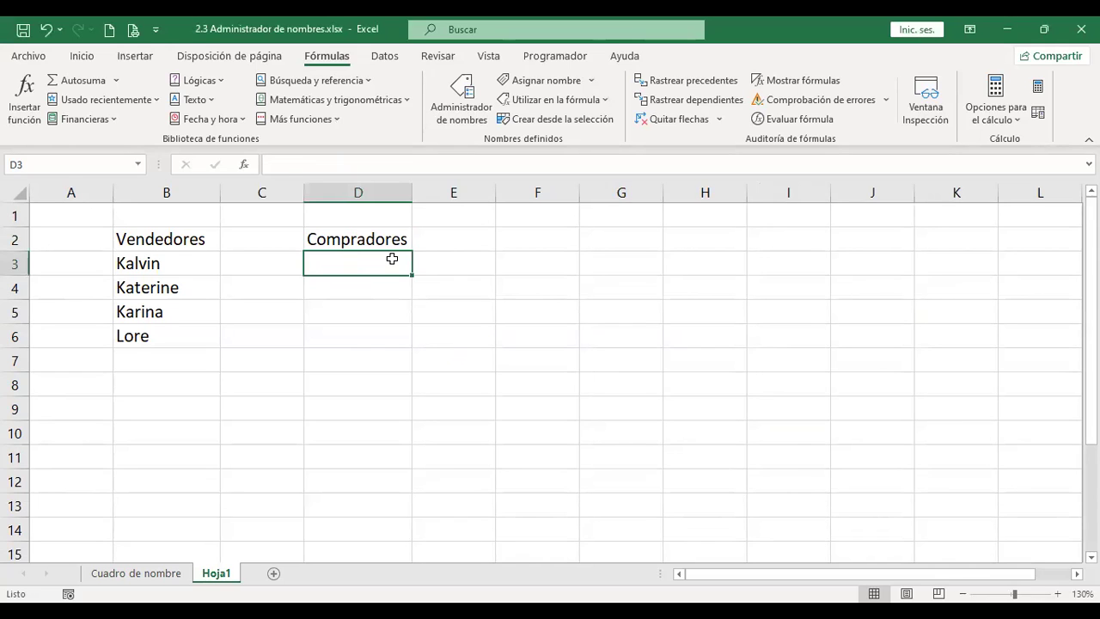
text(Marcos)
key(Return)
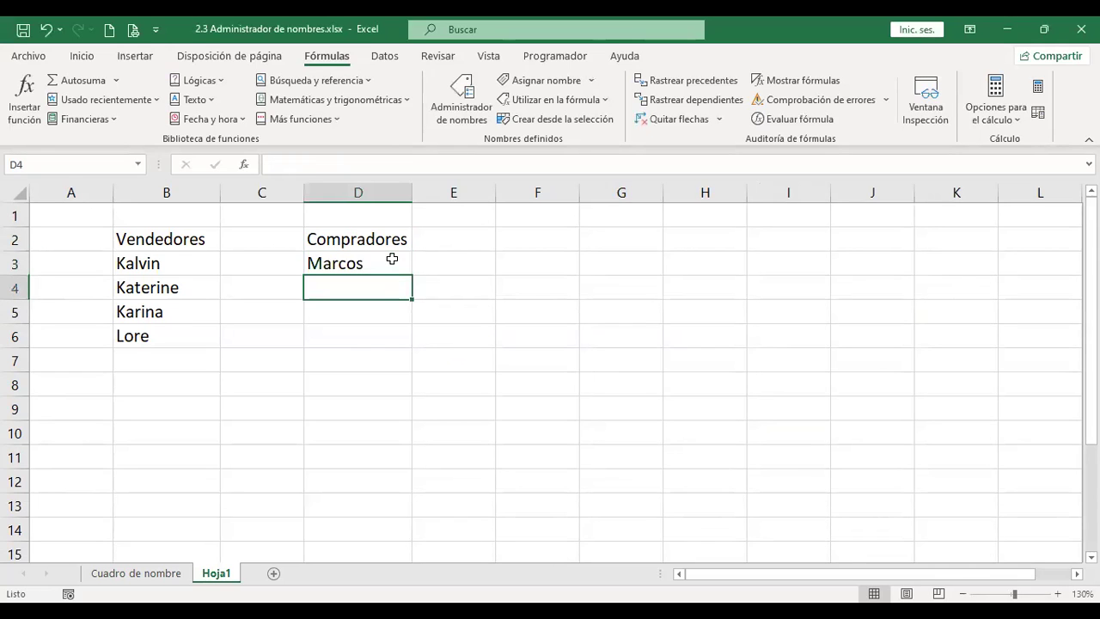
text(Soraya)
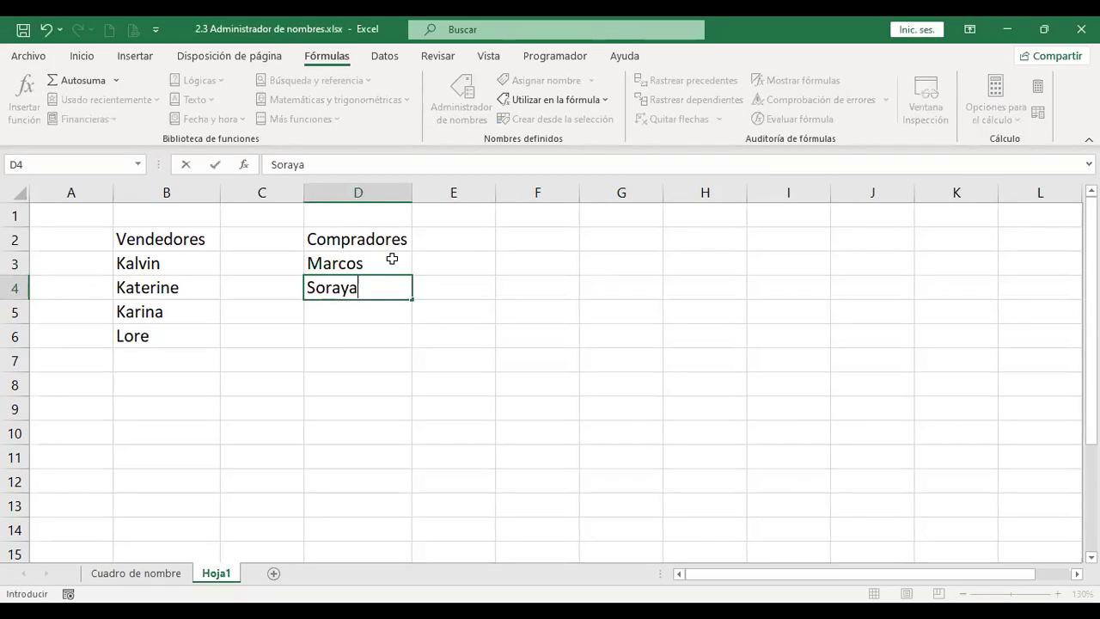
key(Return)
text(Wal)
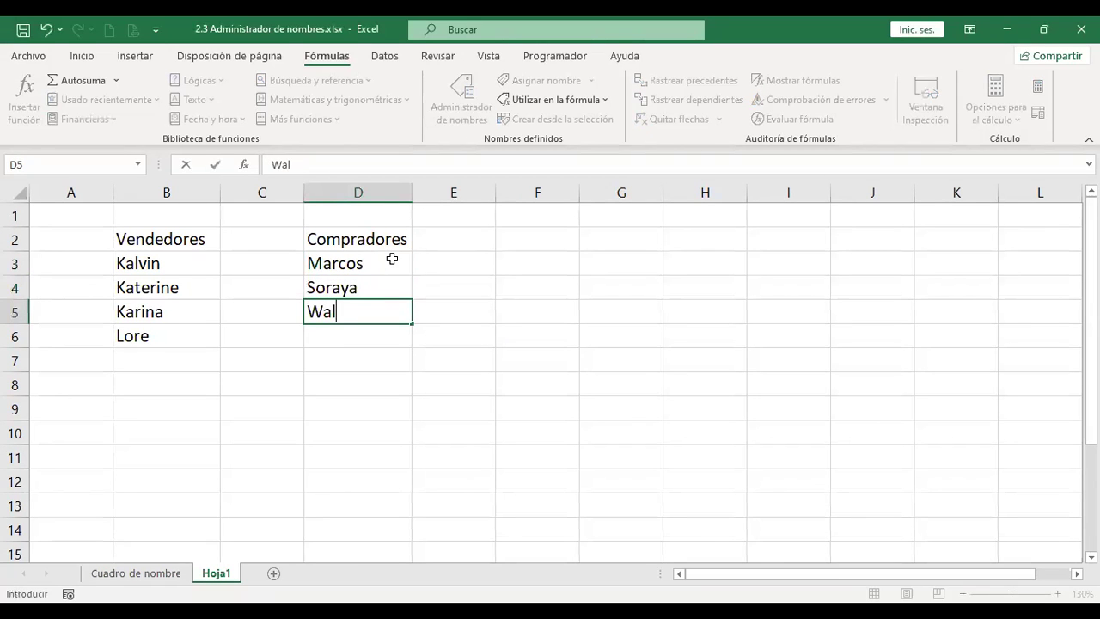
text(ter)
key(Return)
text(Roxy)
key(Return)
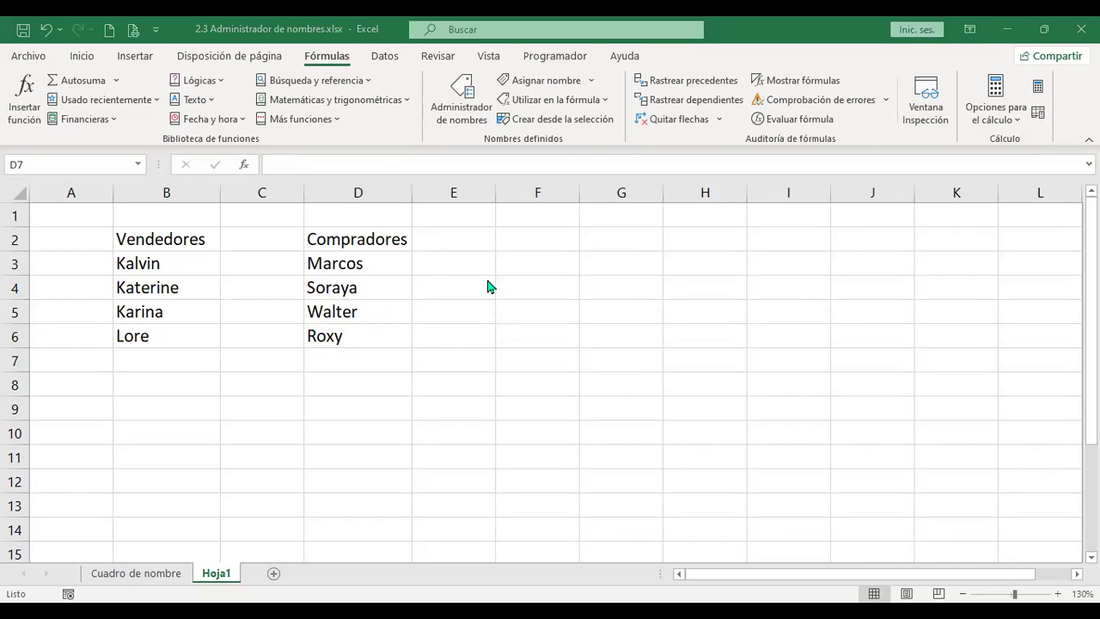
Add the heading Proveedores in F2
click(532, 238)
text(Proveedores)
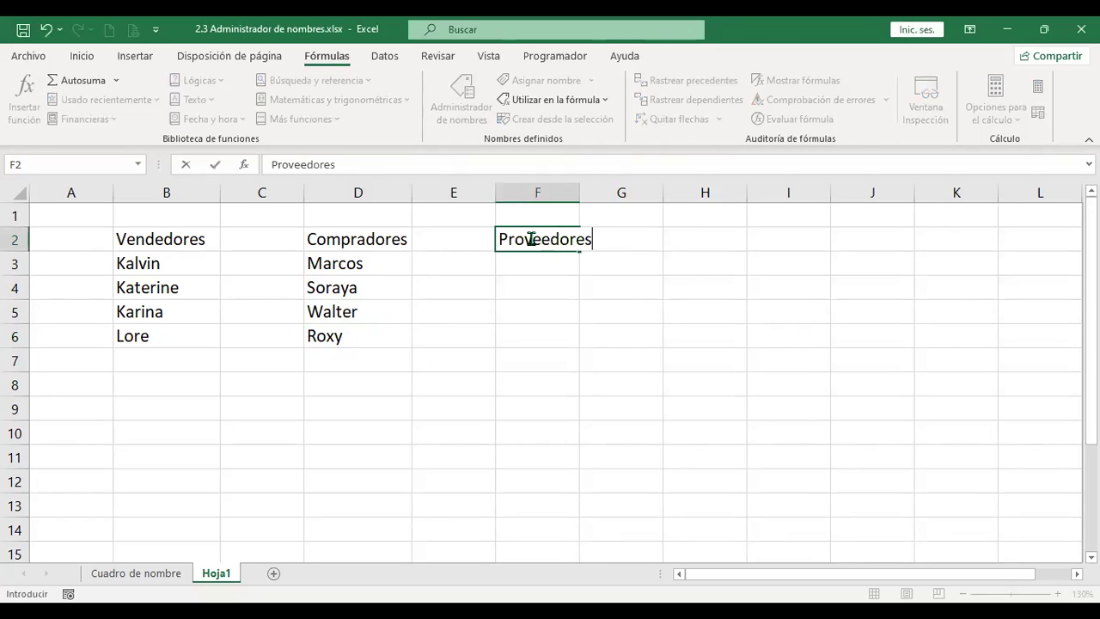
key(Return)
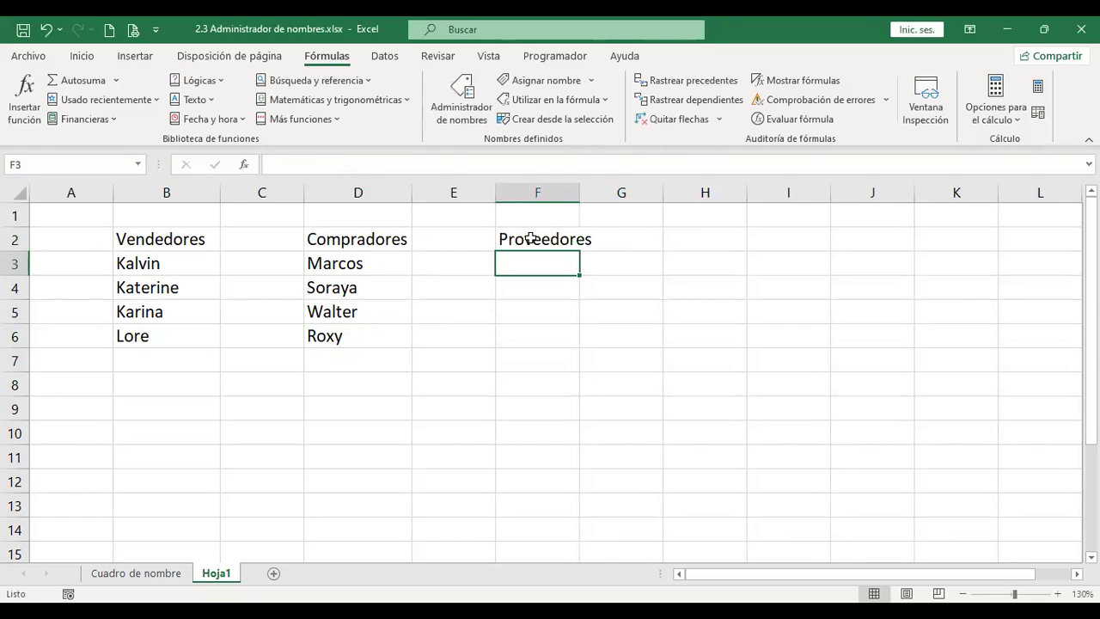
Fit column F to the Proveedores heading and enter four suppliers' first names in F3:F6
double_click(579, 193)
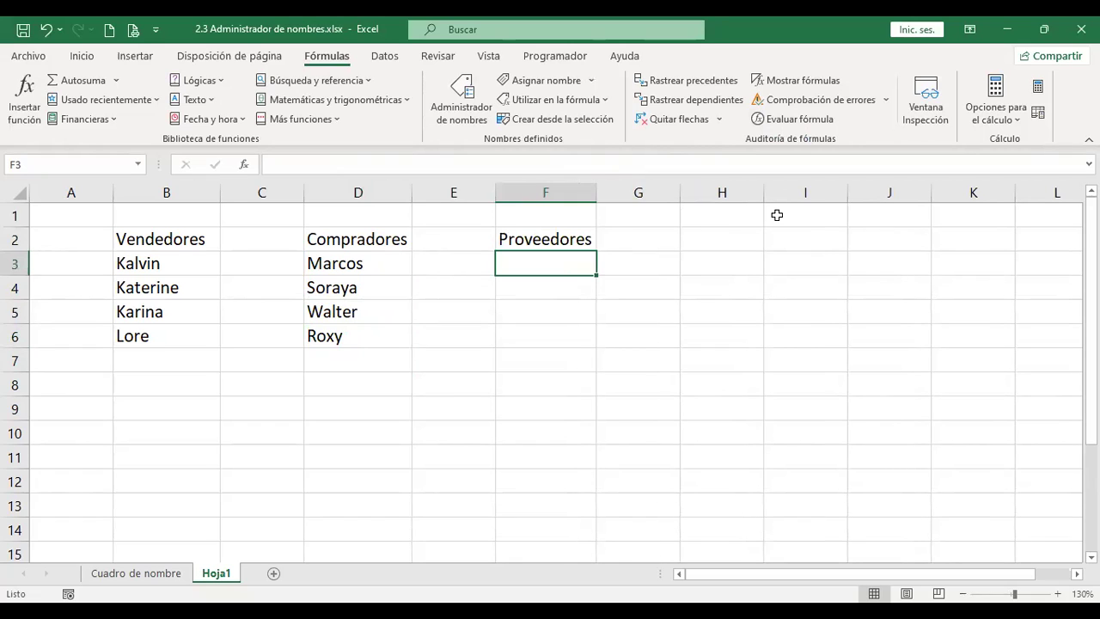
key(ctrl+F3)
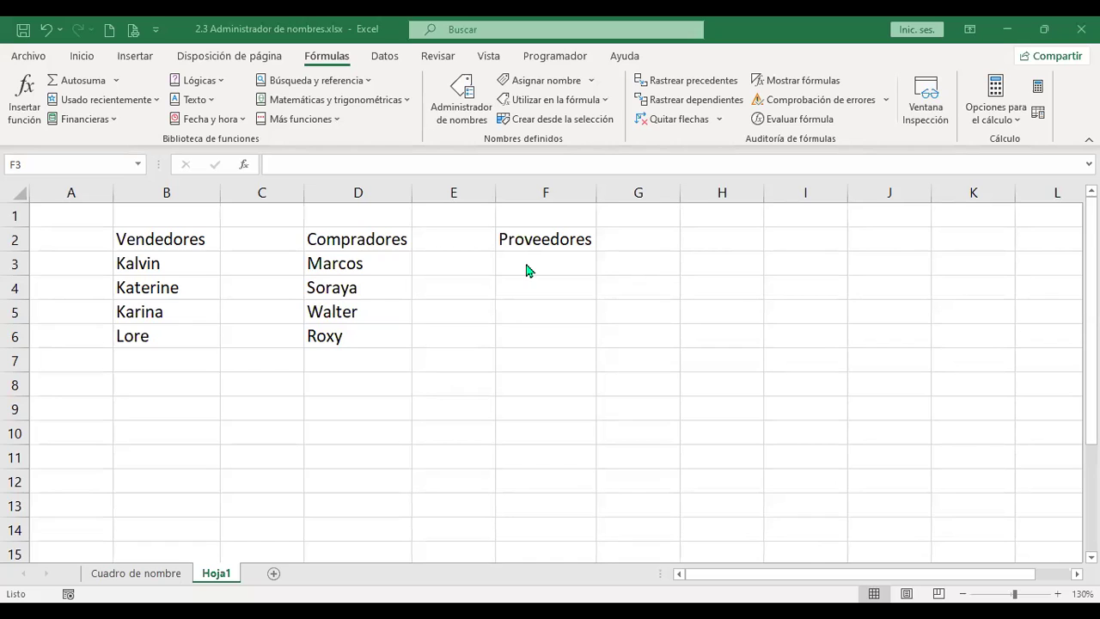
text(Yanira)
key(Return)
text(Yesenia)
key(Return)
text(salvador)
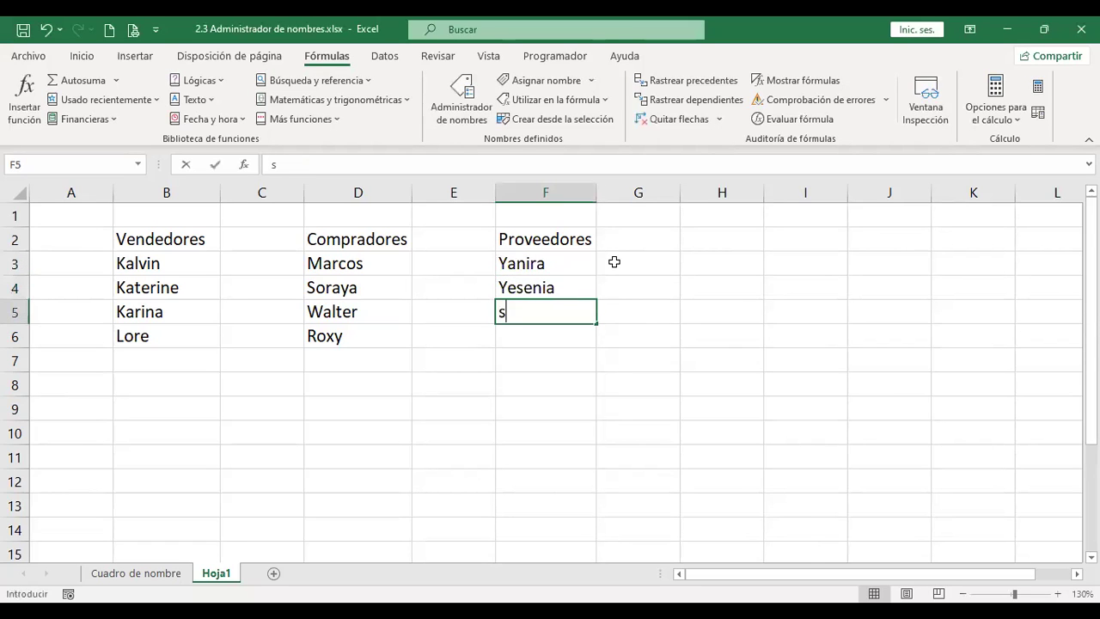
key(Return)
key(Up)
key(F2)
key(Home)
key(Delete)
text(S)
key(Return)
text(Leo)
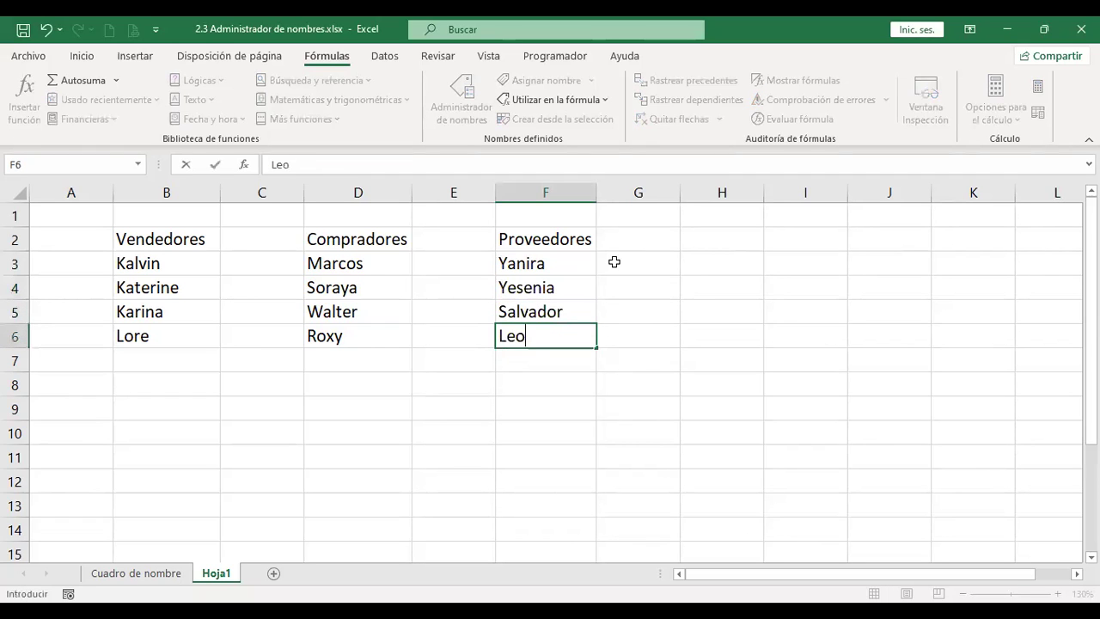
key(Return)
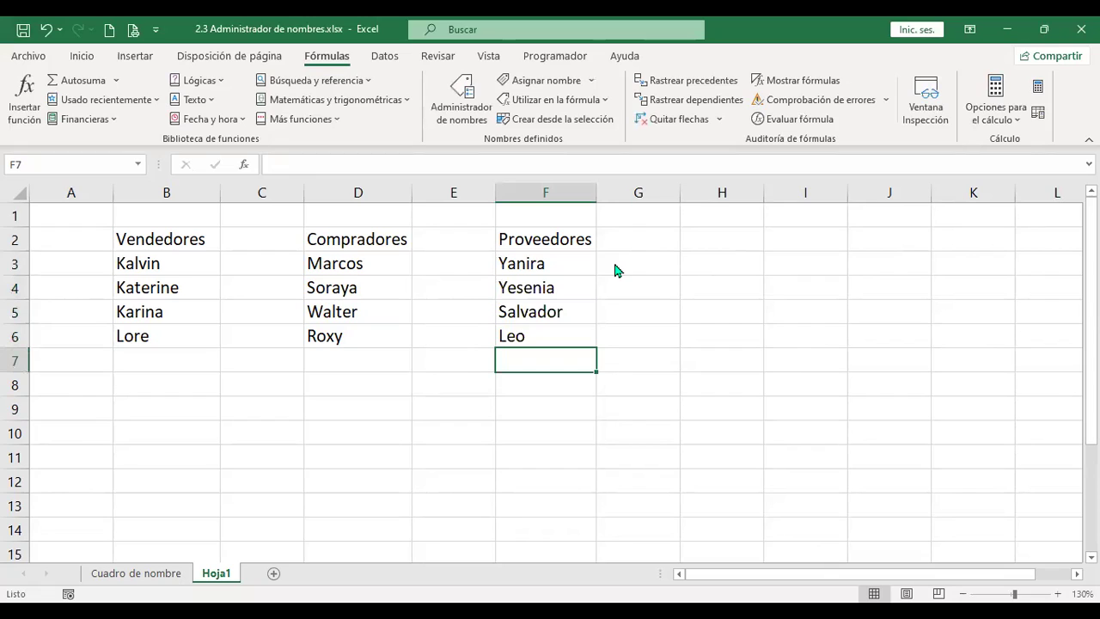
Add the heading Comisión in H2 and enter 10% below it in H3
key(ctrl+F3)
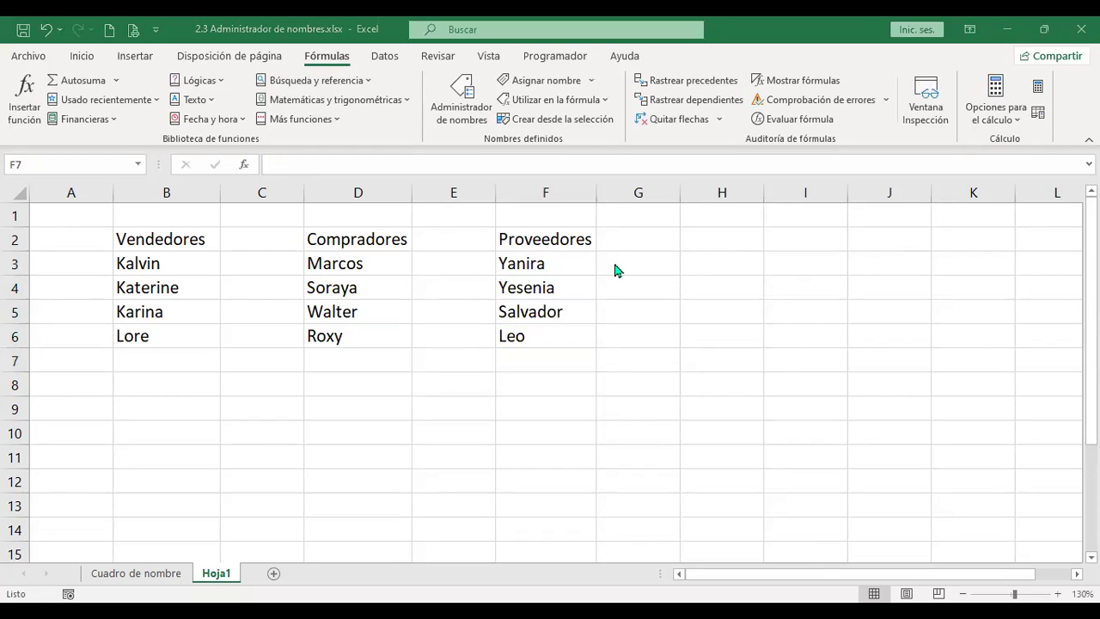
click(638, 311)
key(Right)
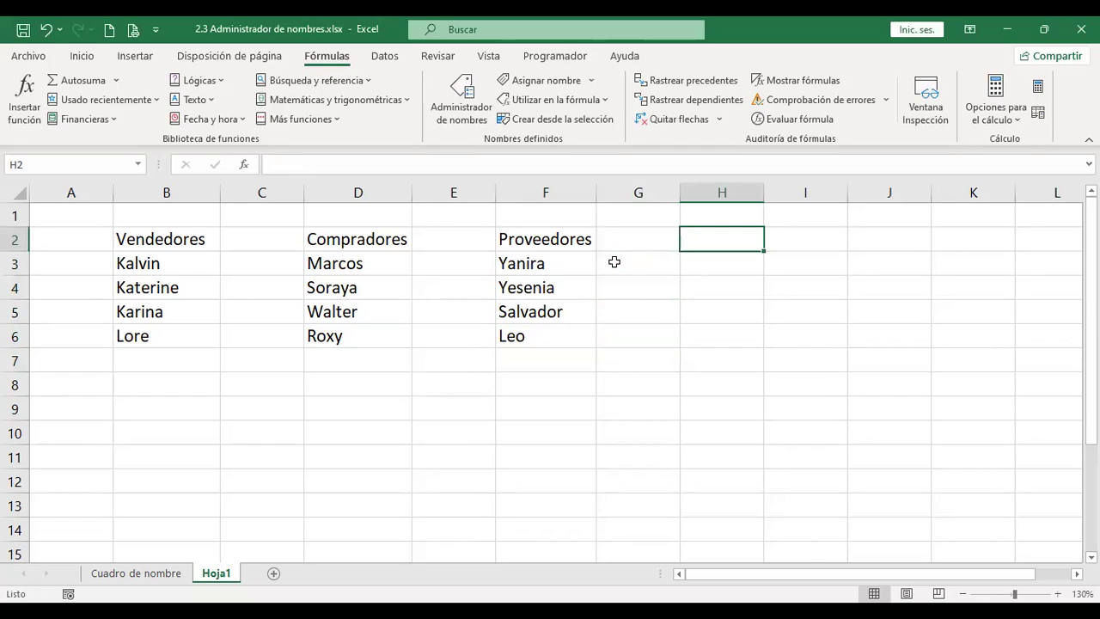
text(Comisión)
key(Return)
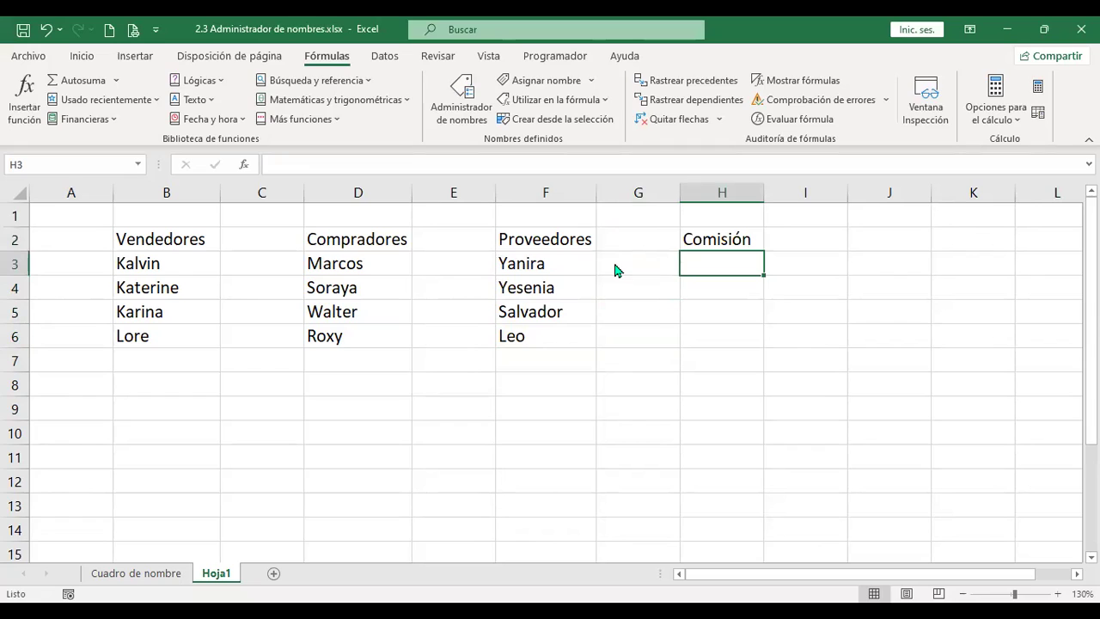
text(10%)
key(Return)
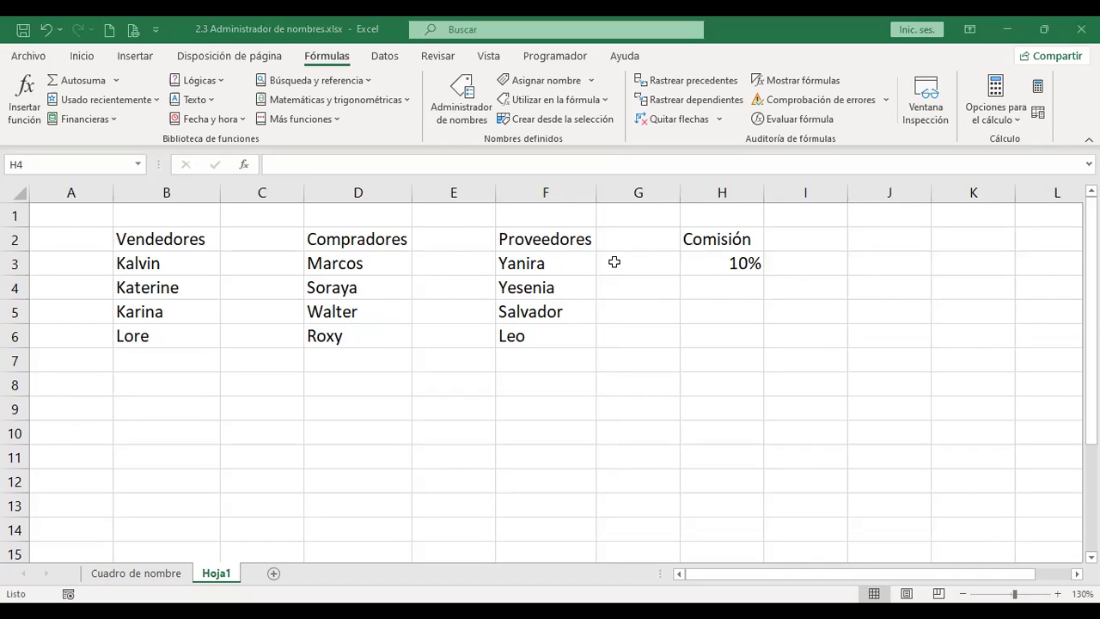
Add the heading Comisión 1 in B10 and enter 16% below it in B11
key(Home)
key(Down)
key(Down)
key(Down)
key(Down)
key(Down)
key(Down)
key(Down)
key(Up)
key(Right)
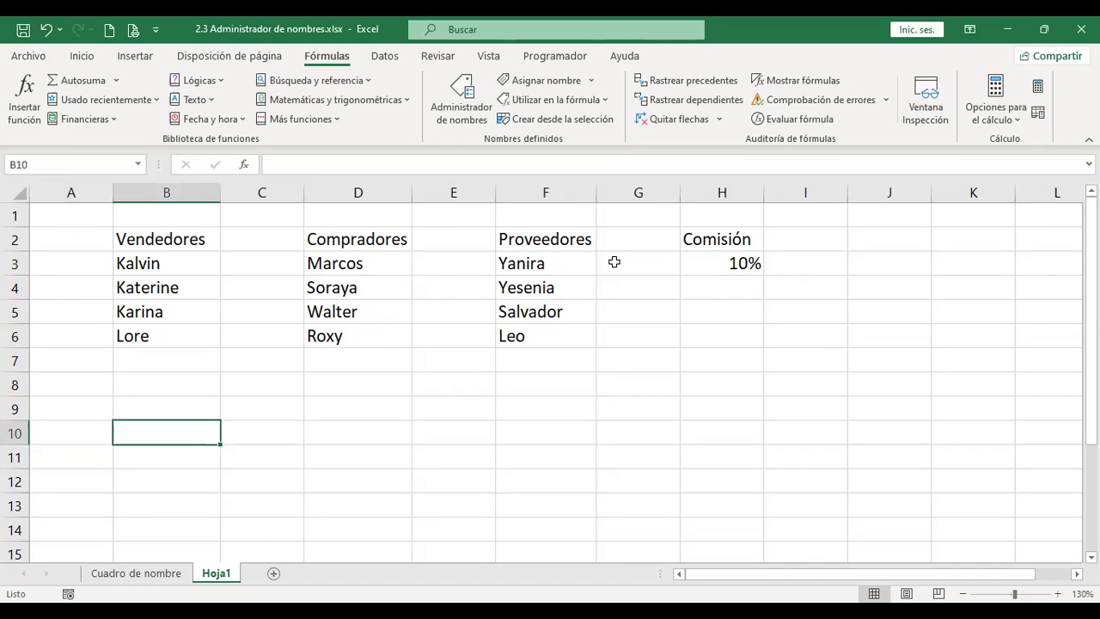
text(Comisión)
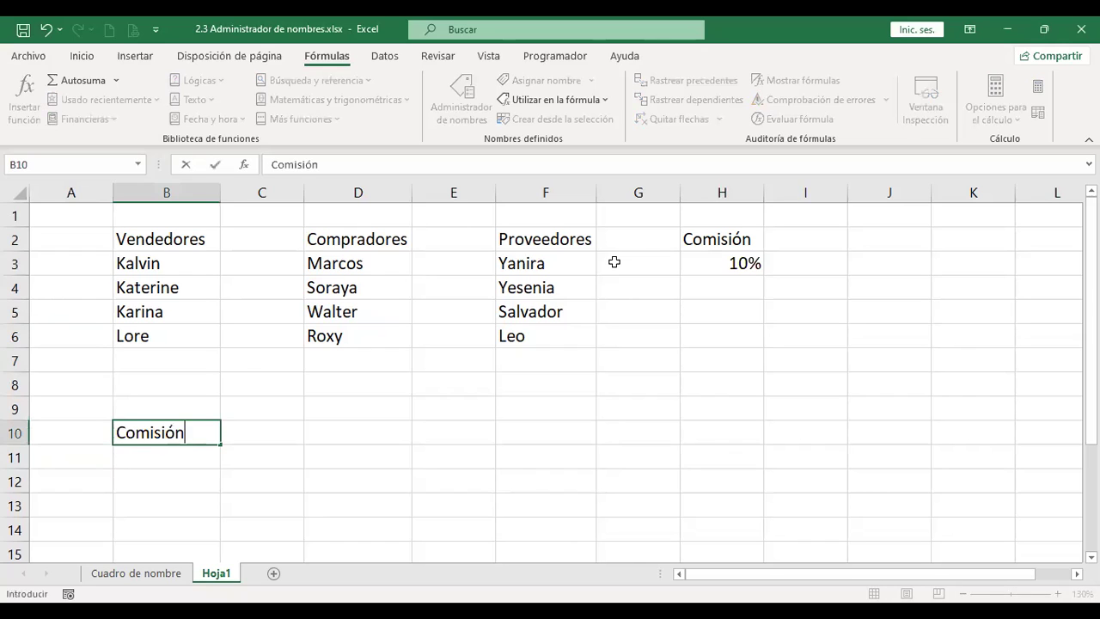
text( 1)
key(Return)
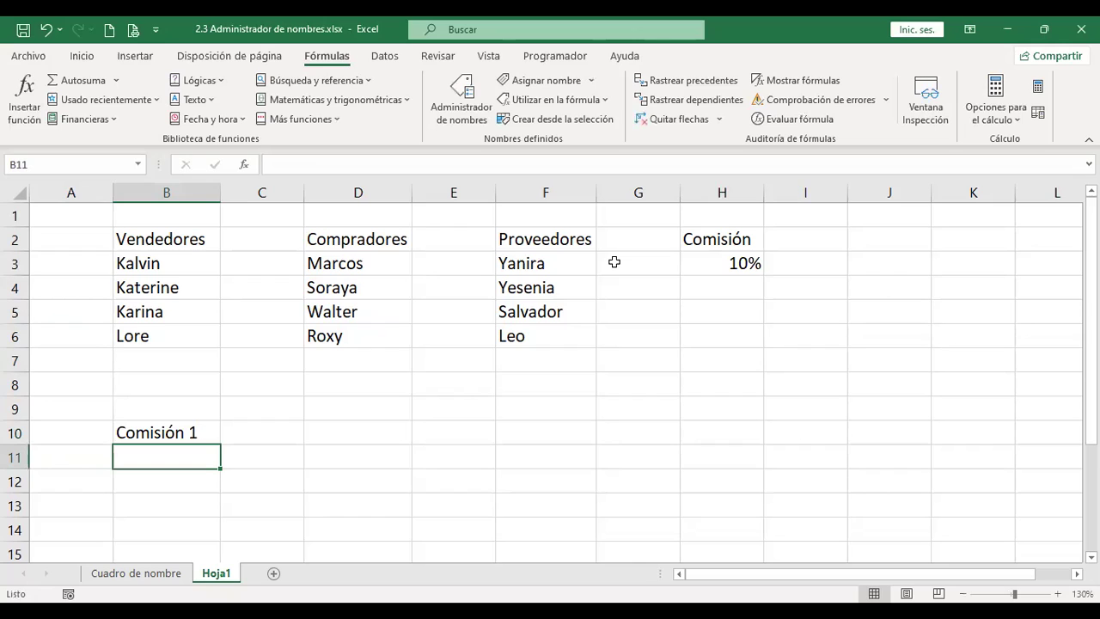
text(16%)
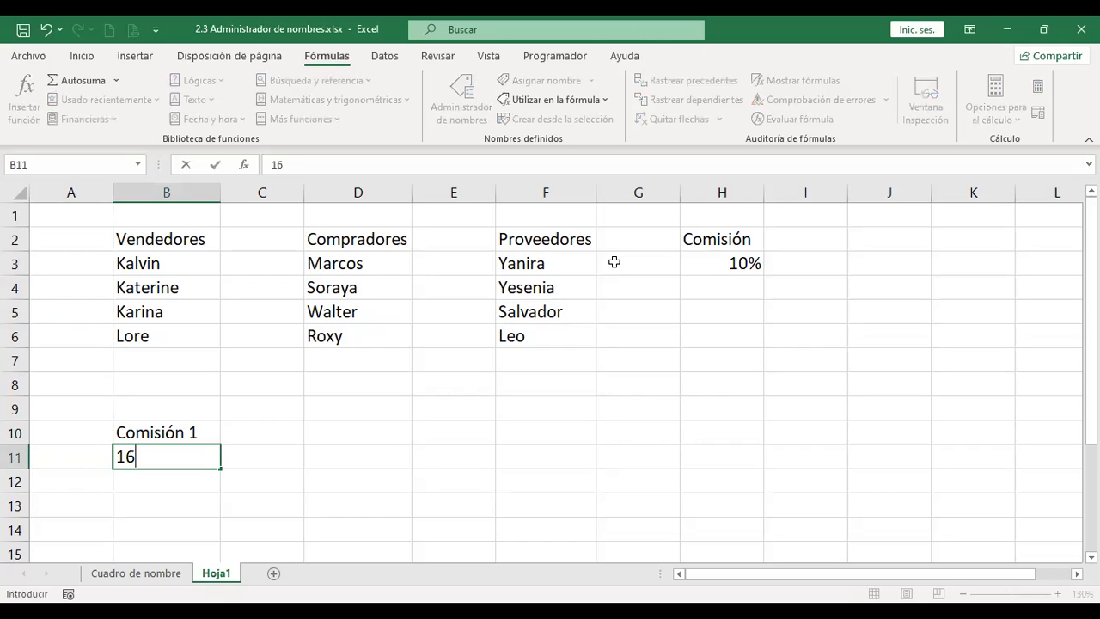
key(Return)
key(Up)
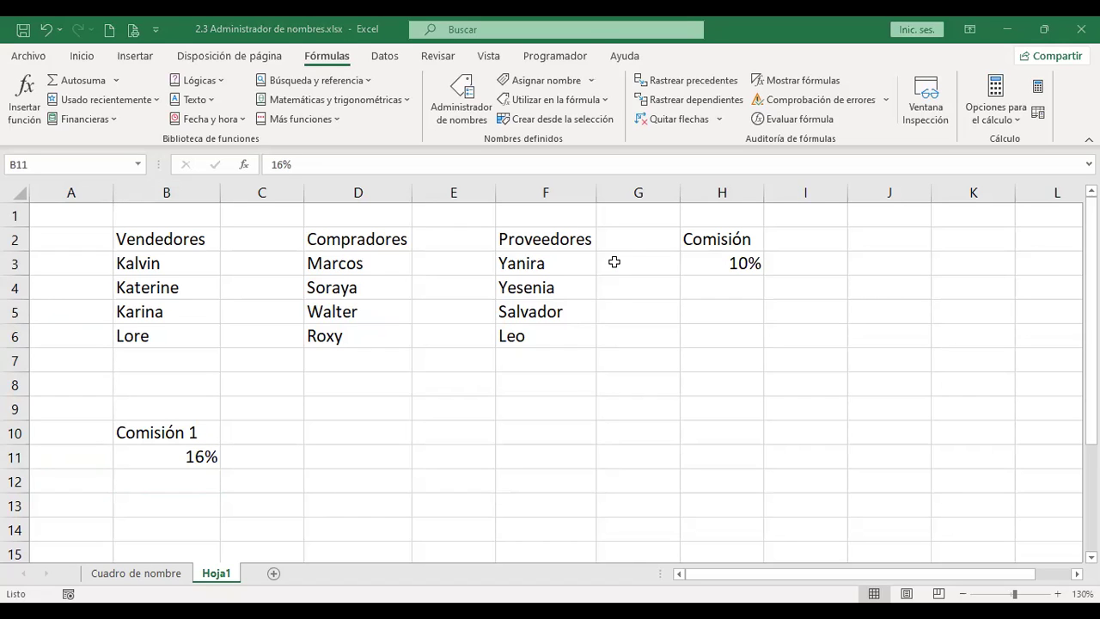
Add the headings Ventas in D10 and Comisión in E10
key(Up)
key(Right)
key(Right)
text(Ventas)
key(Tab)
text(Comisión)
key(Return)
key(Left)
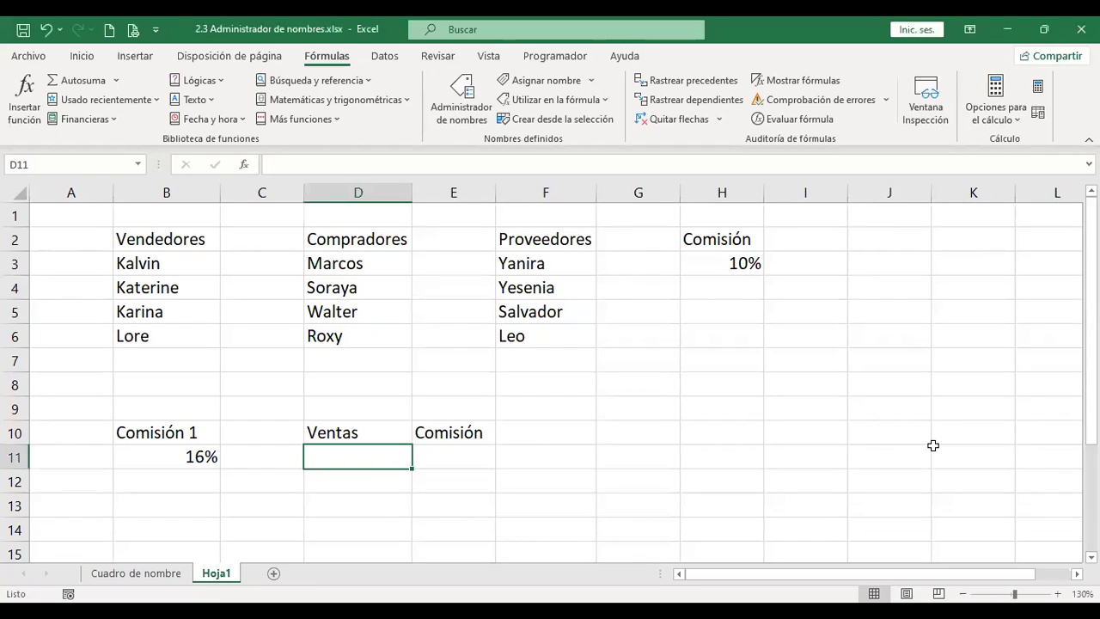
text(+)
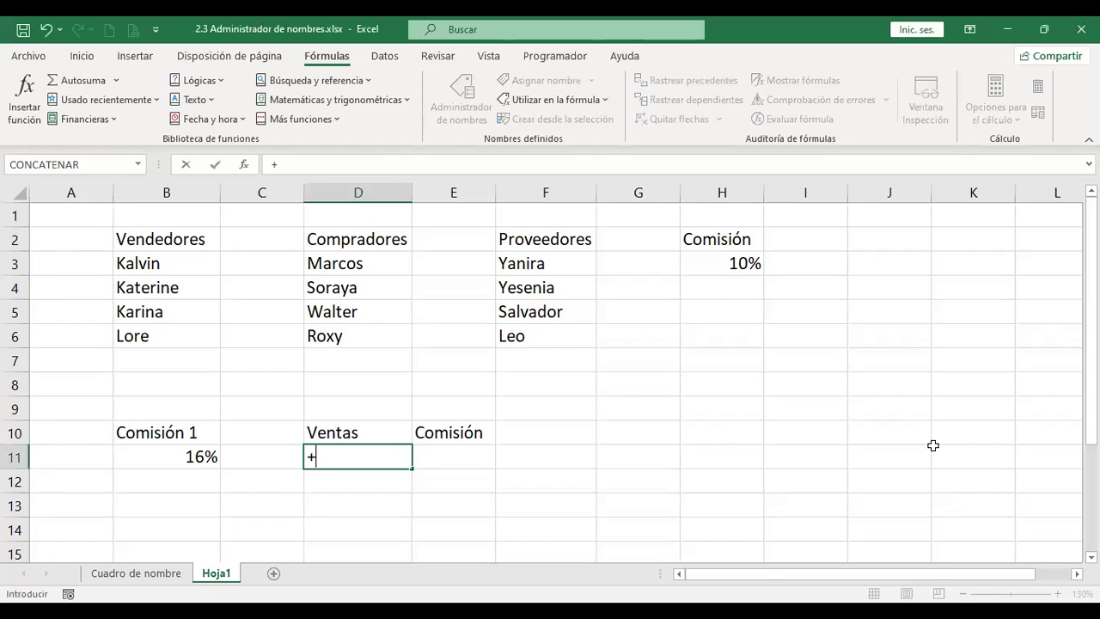
text(ale)
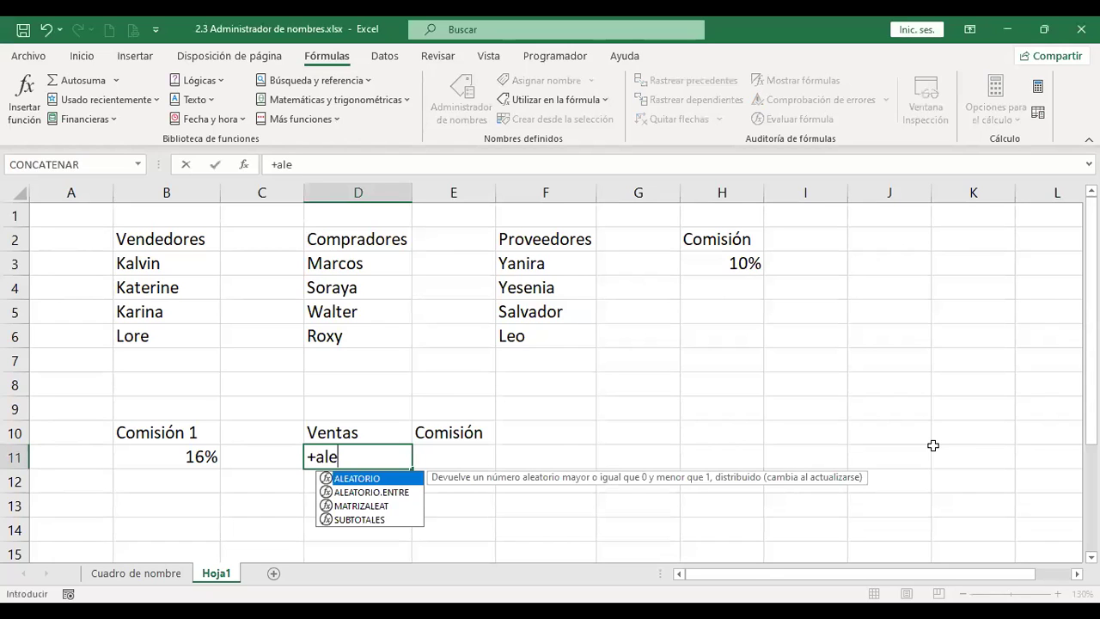
key(Escape)
key(Escape)
Enter 20000 under the Ventas heading in D11 and go to E11
text(20000)
key(Return)
key(Up)
key(Right)
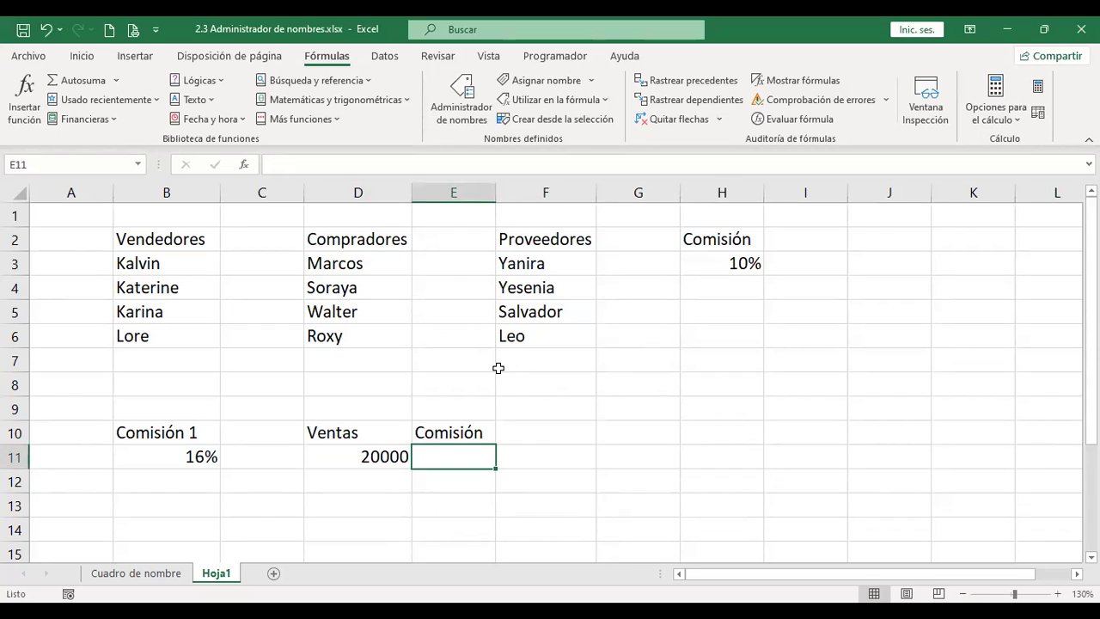
Change the H2 heading to ComisiónGen and fit column H to its text
click(728, 241)
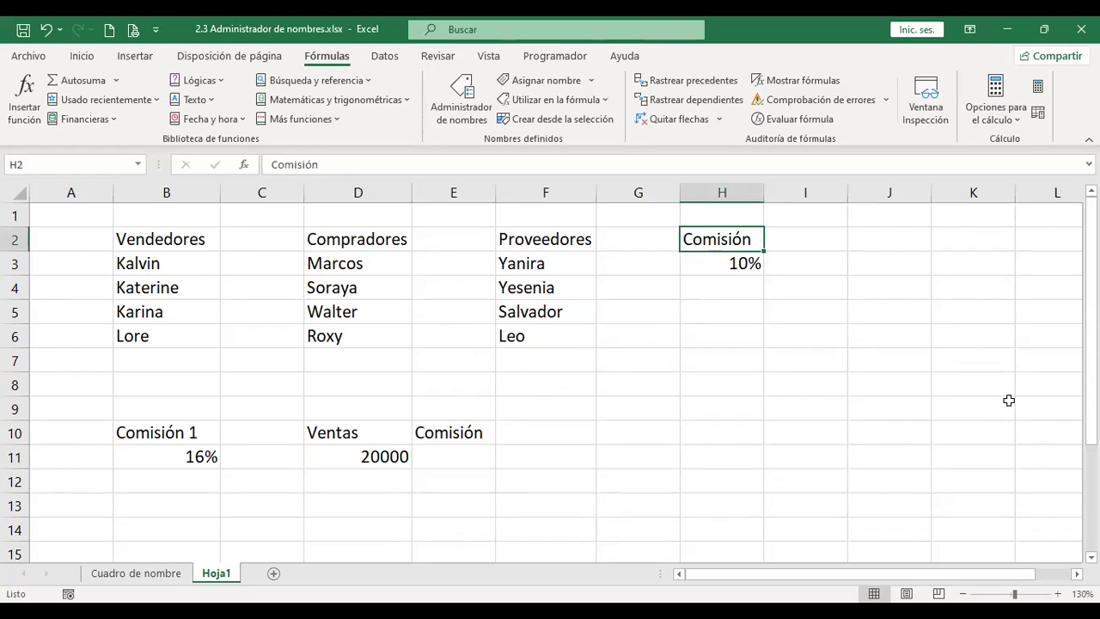
key(F2)
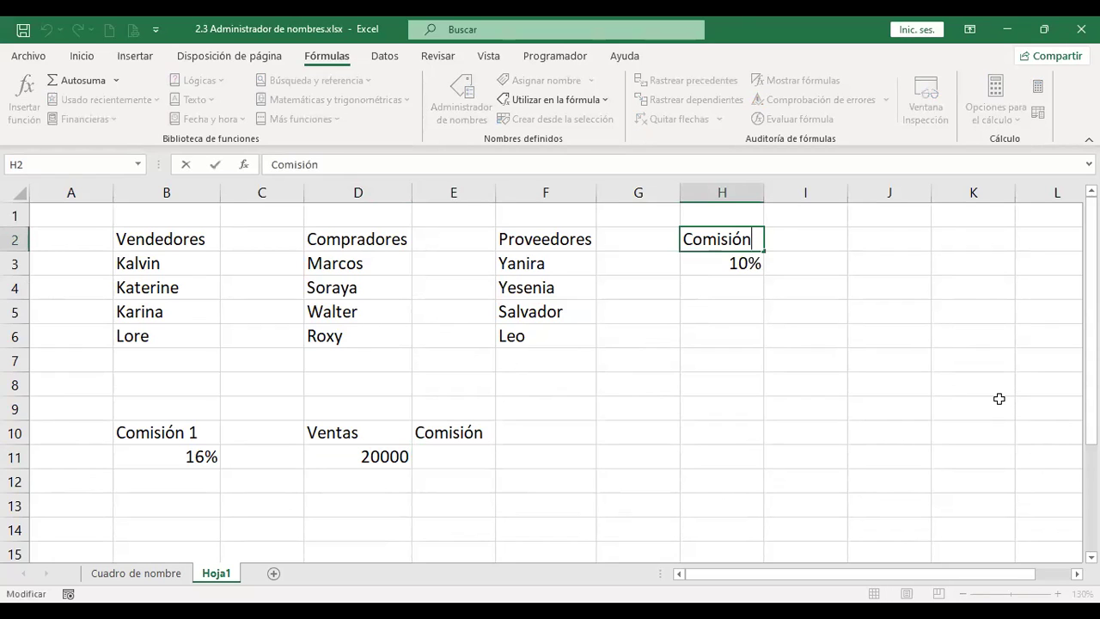
text(Gen)
key(Return)
key(Up)
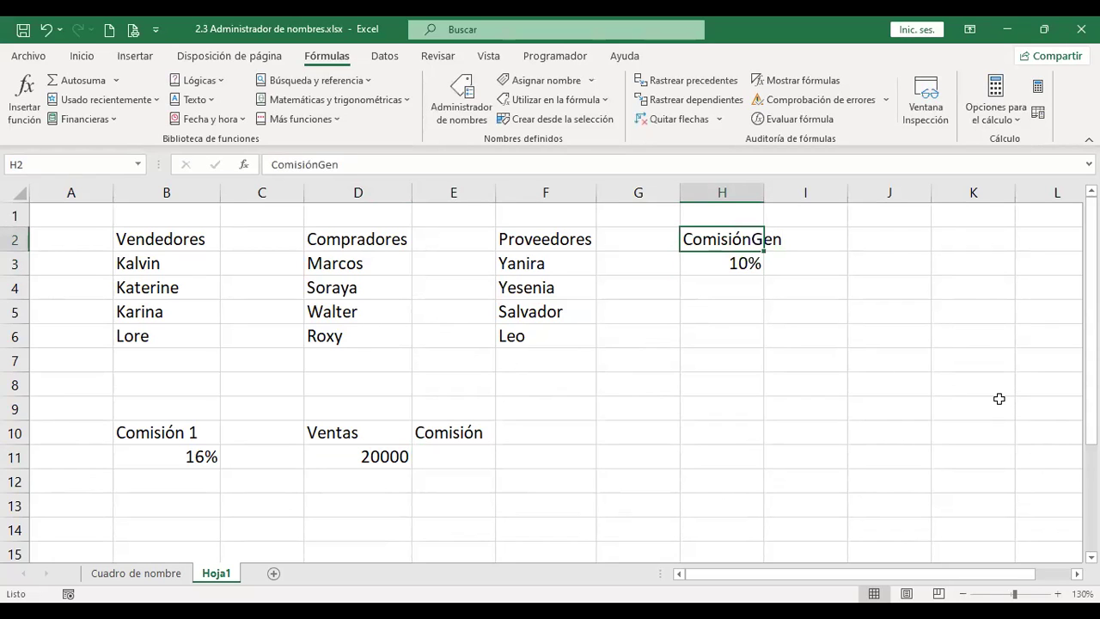
double_click(765, 190)
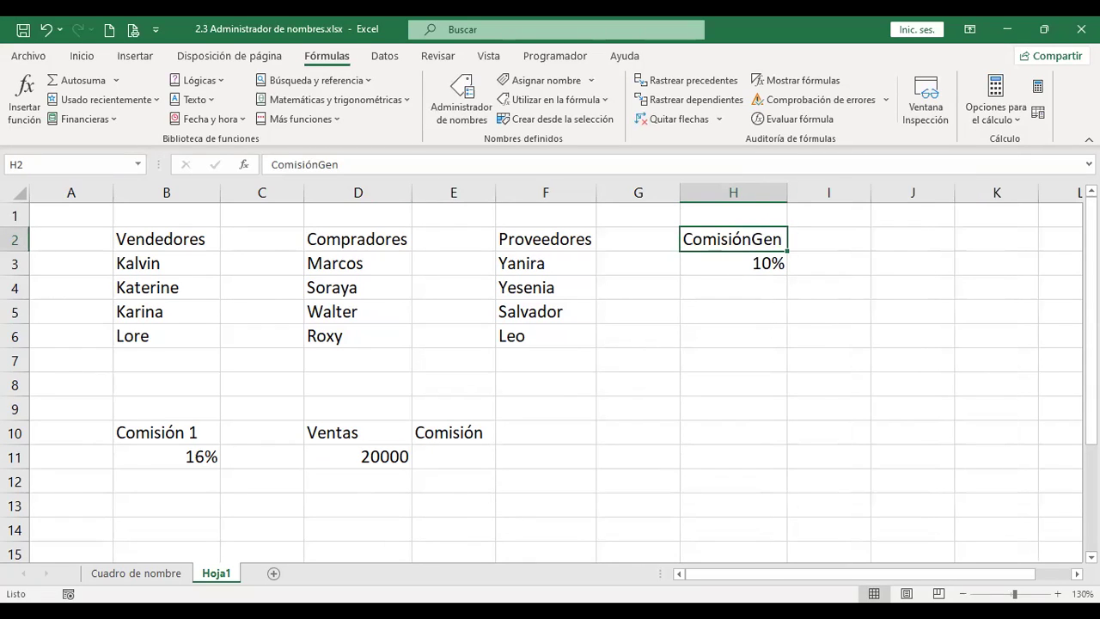
Go to cell E11 and check the Name Manager for names defined in the workbook
key(Left)
key(Left)
key(Left)
key(Down)
key(Down)
key(Down)
key(Down)
key(Down)
key(Down)
key(Down)
key(Down)
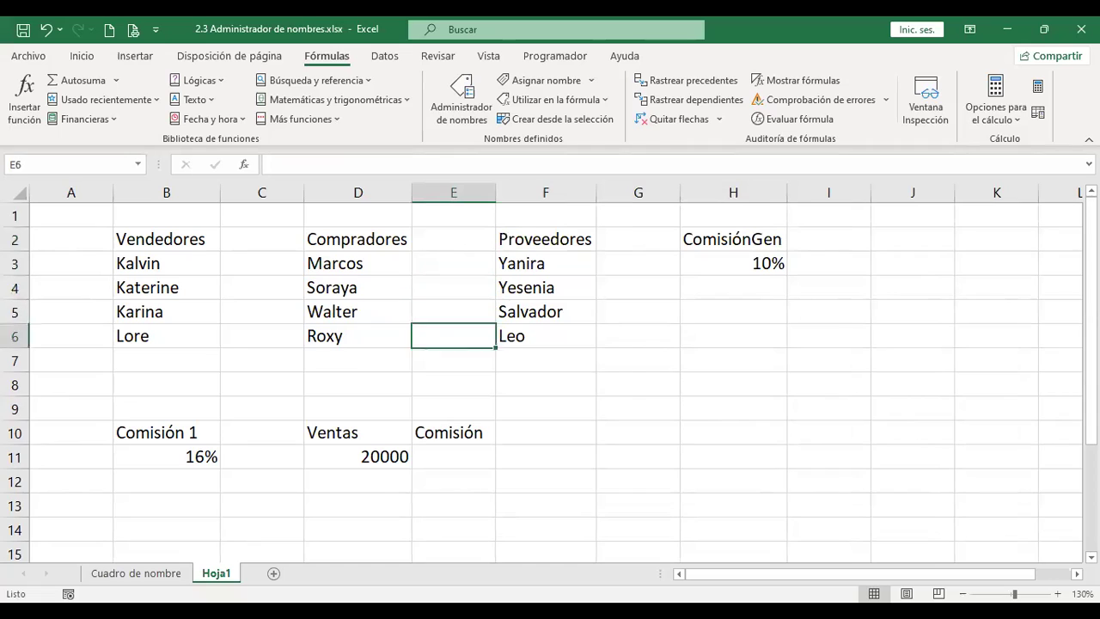
key(Down)
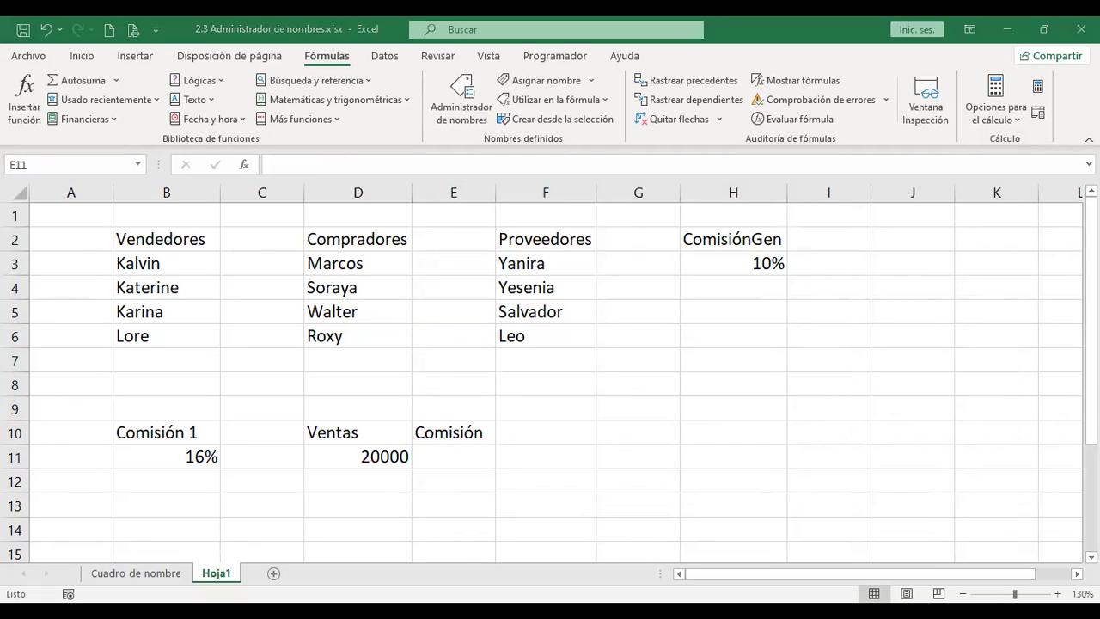
key(ctrl+F3)
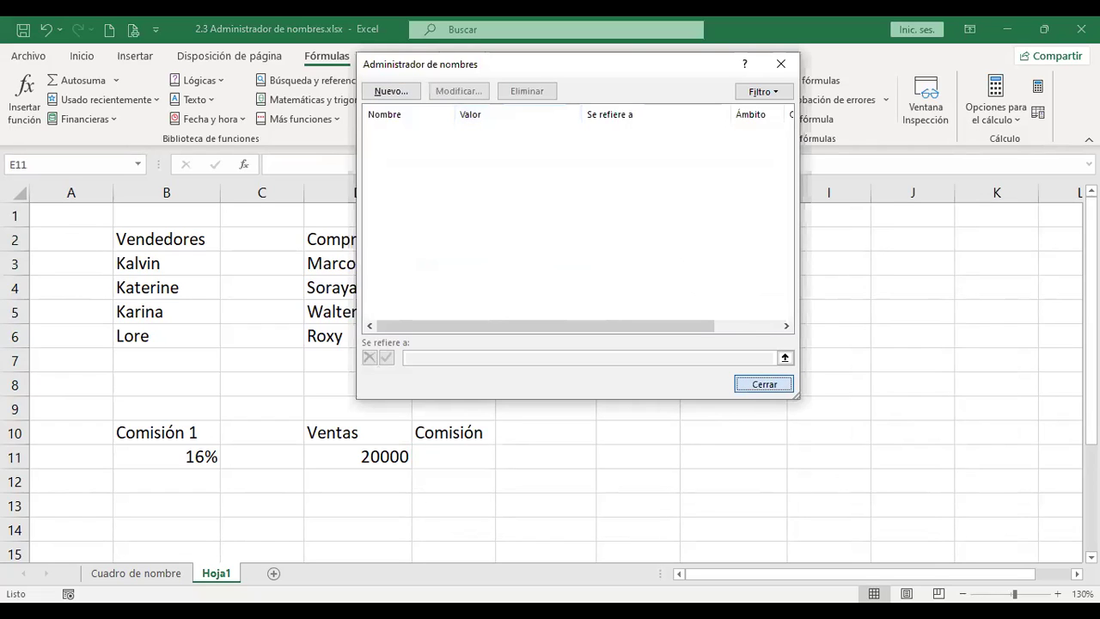
key(Escape)
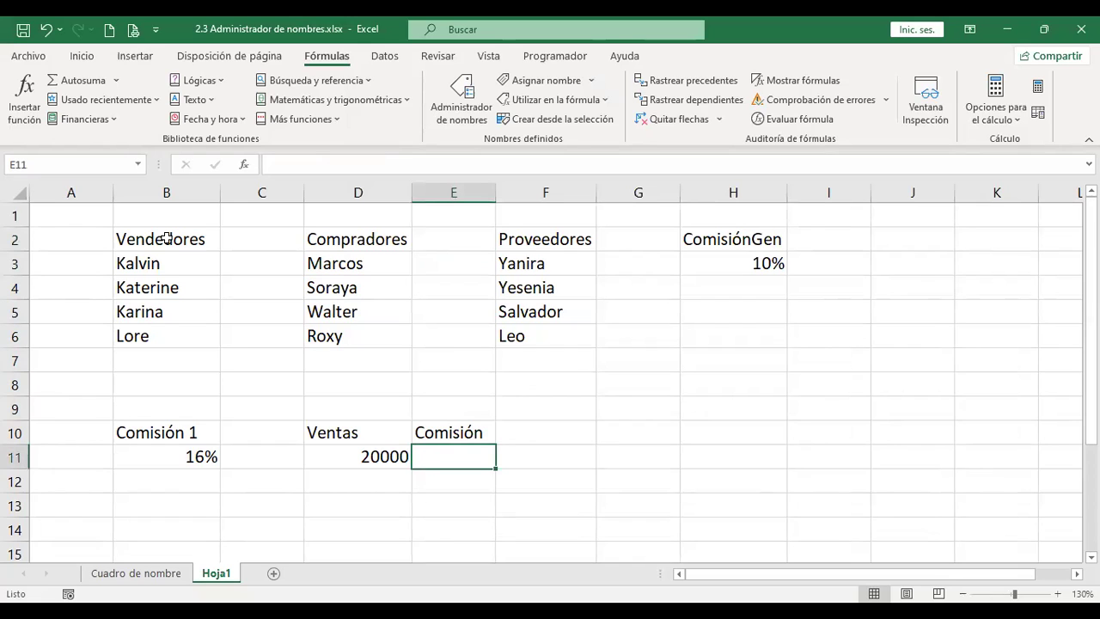
drag(167, 238, 166, 332)
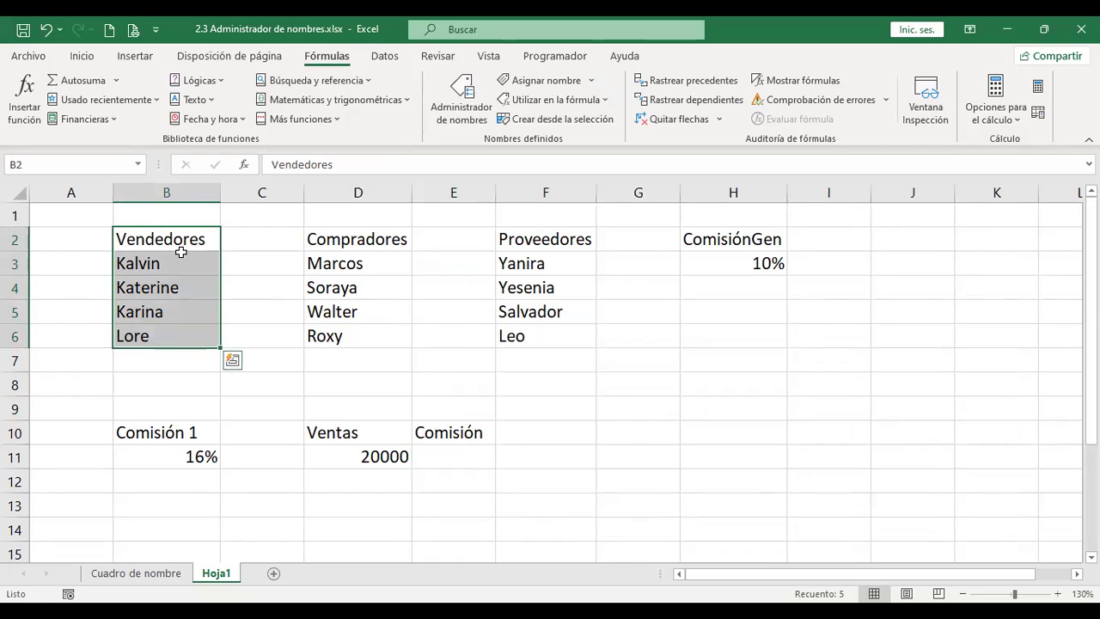
click(175, 254)
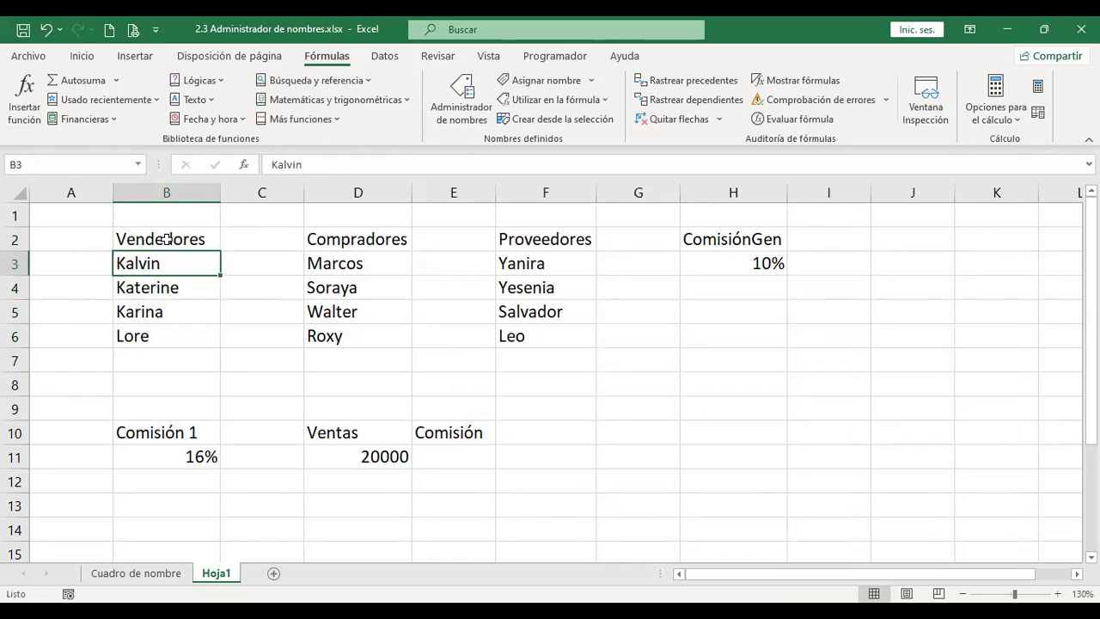
drag(158, 262, 159, 327)
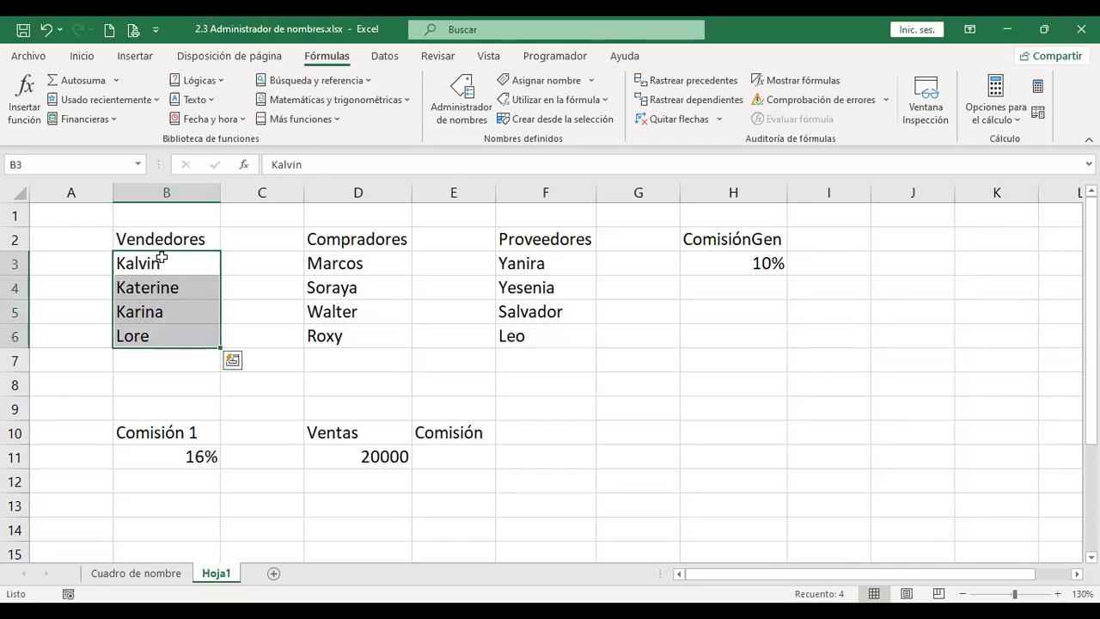
right_click(163, 276)
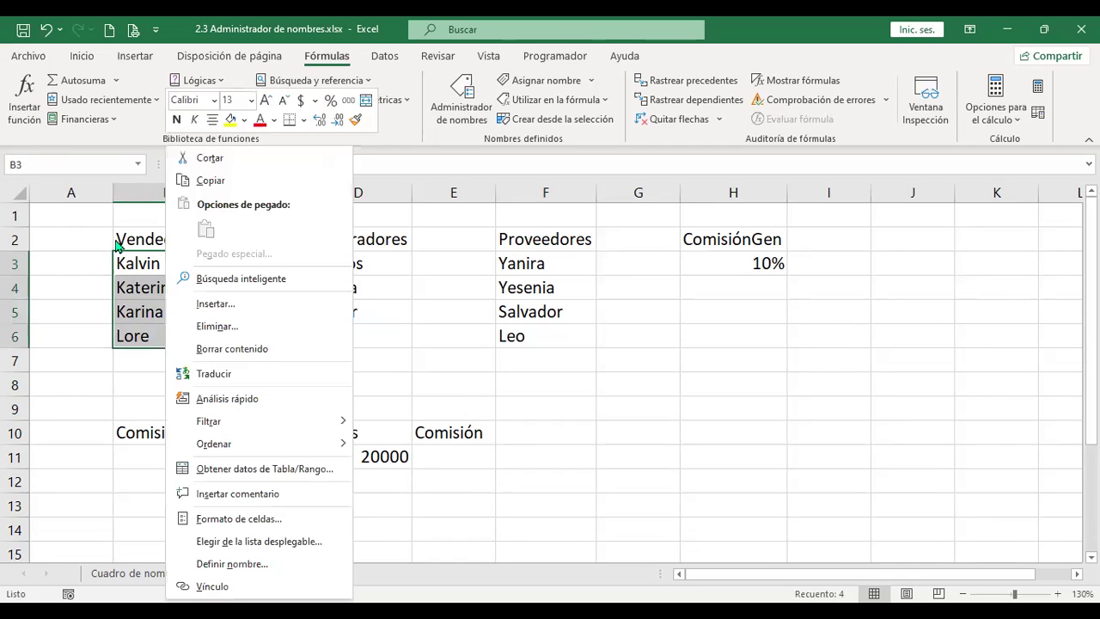
key(Escape)
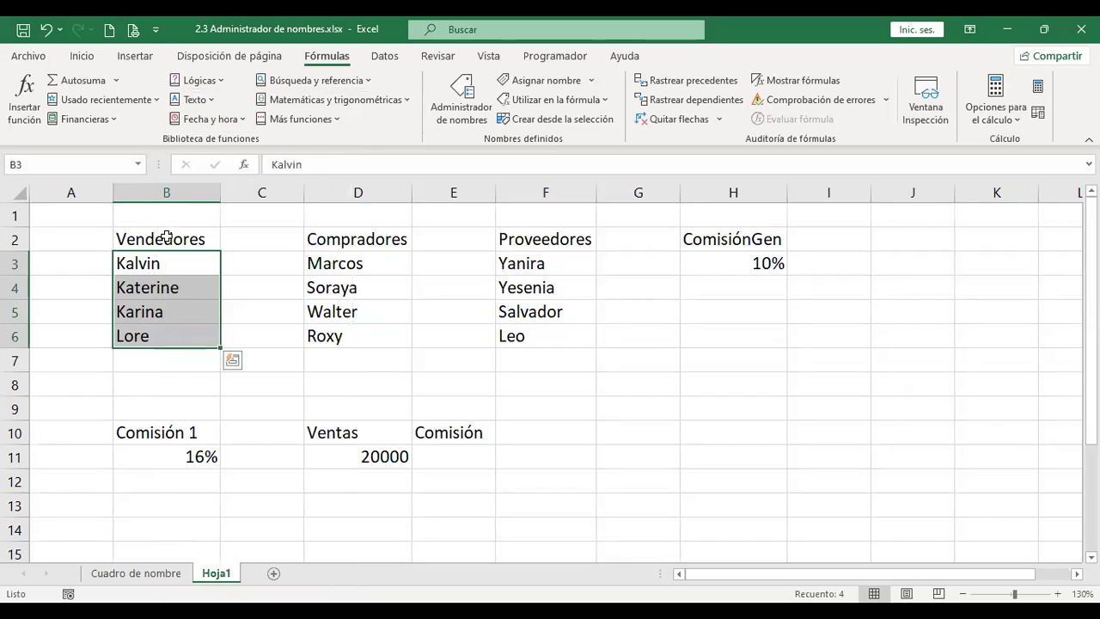
click(171, 237)
drag(171, 246, 153, 339)
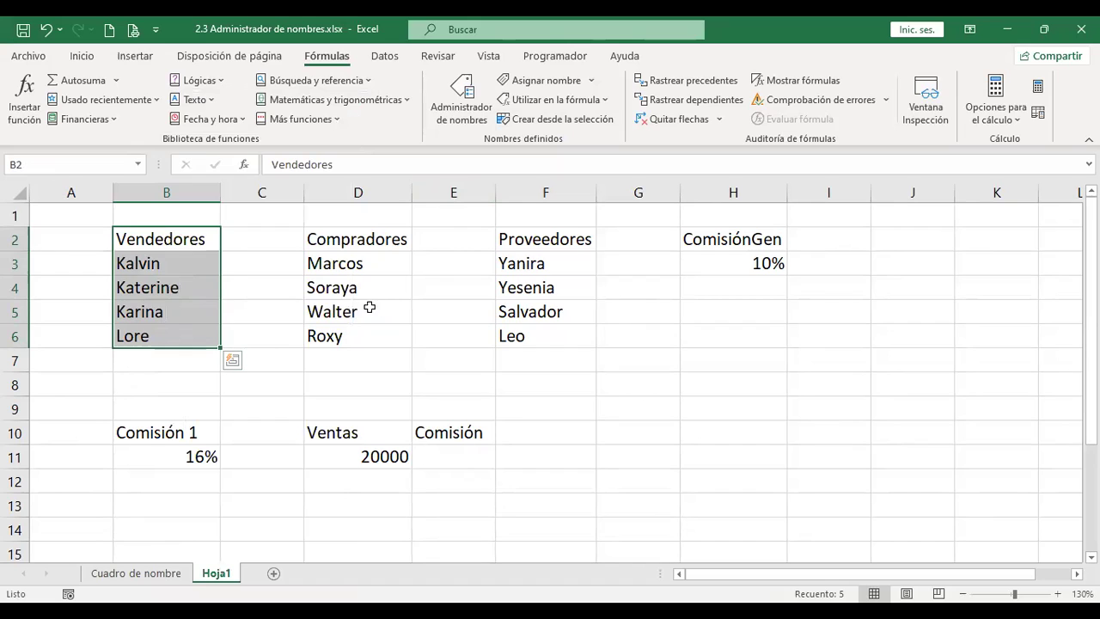
Define the name Vendedores for the seller cells B3:B6 with the scope Libro
drag(158, 264, 159, 332)
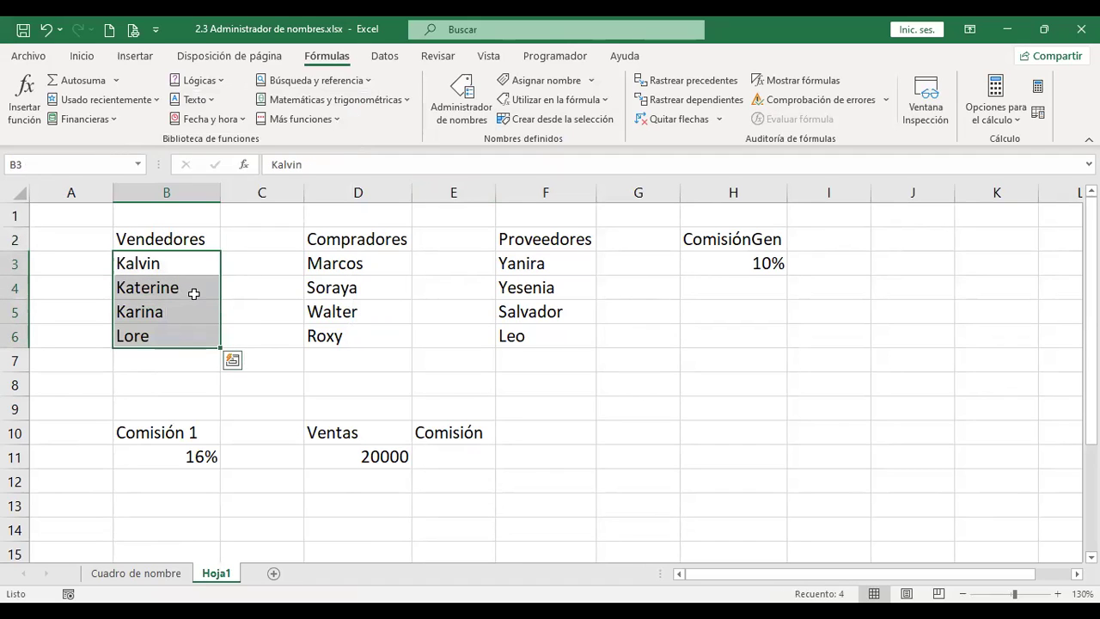
right_click(194, 299)
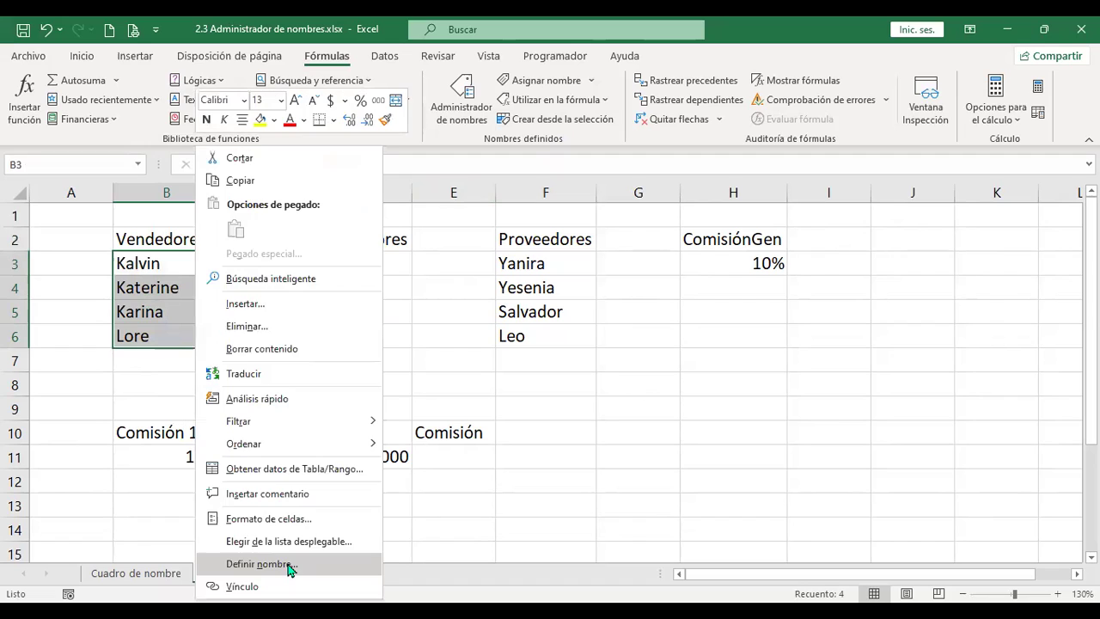
click(290, 570)
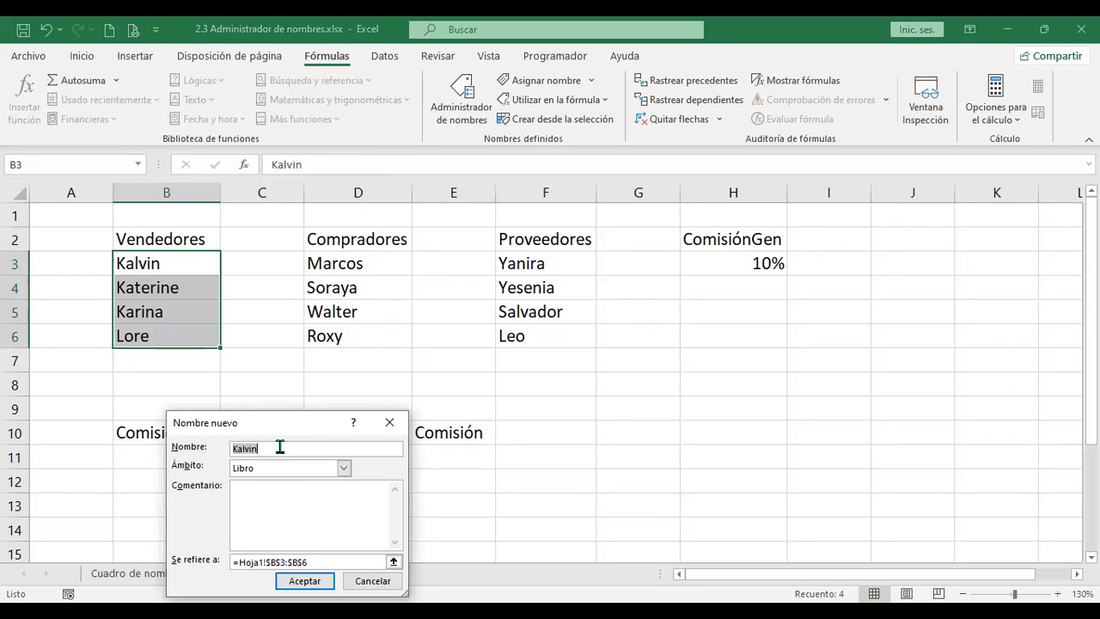
text(Vendedores)
click(344, 468)
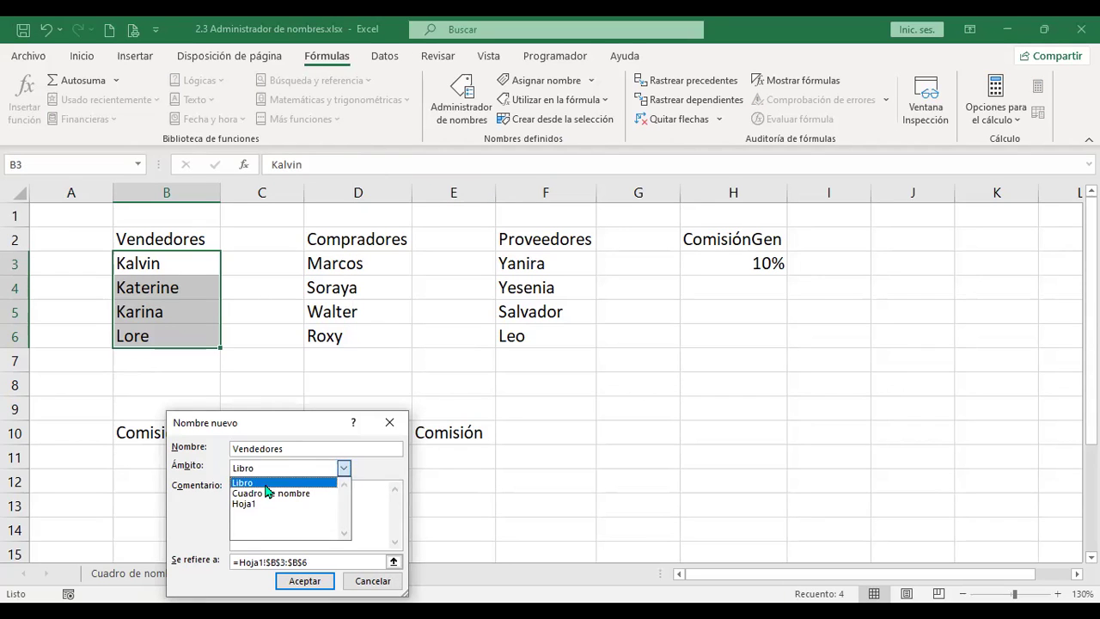
click(272, 428)
drag(272, 428, 449, 282)
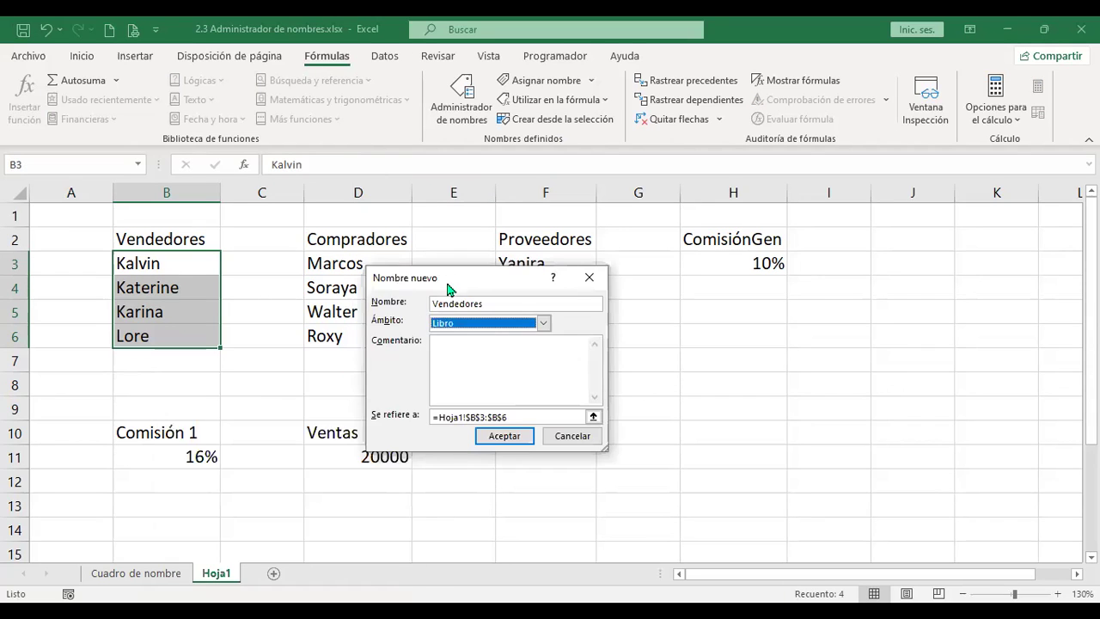
click(543, 327)
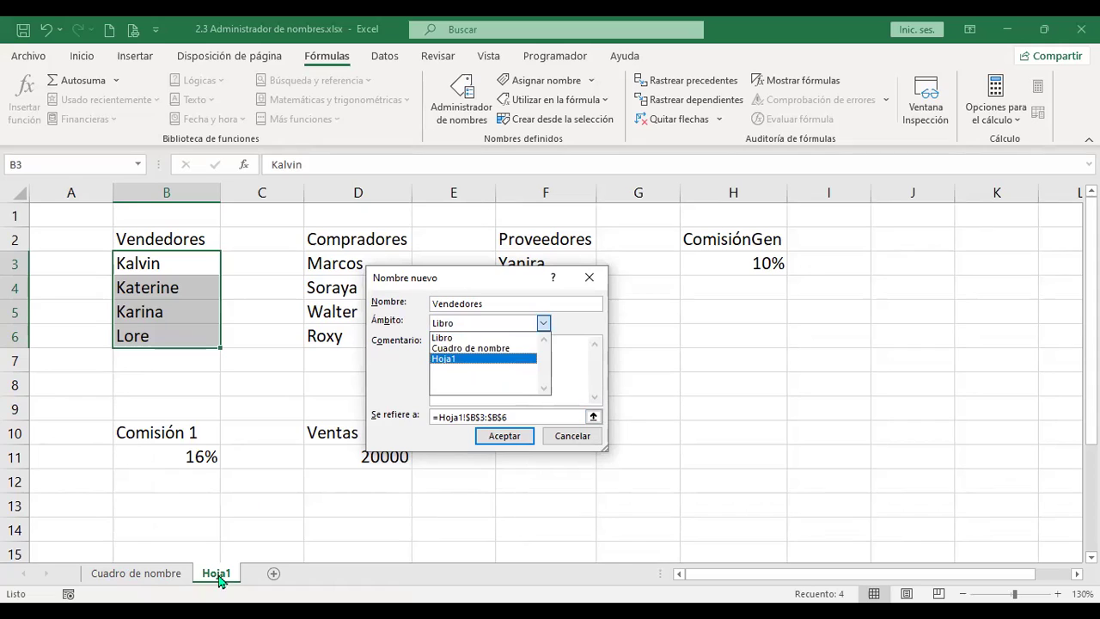
click(461, 281)
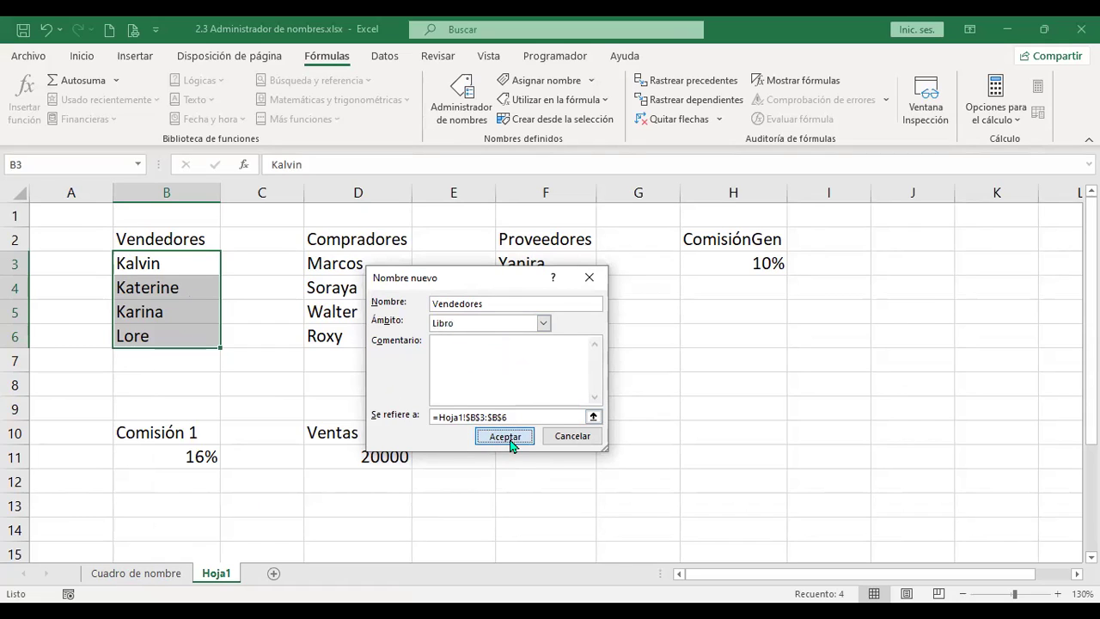
click(505, 436)
Check the workbook's list of defined names, view the Cuadro de nombre sheet and return to Hoja1
click(138, 164)
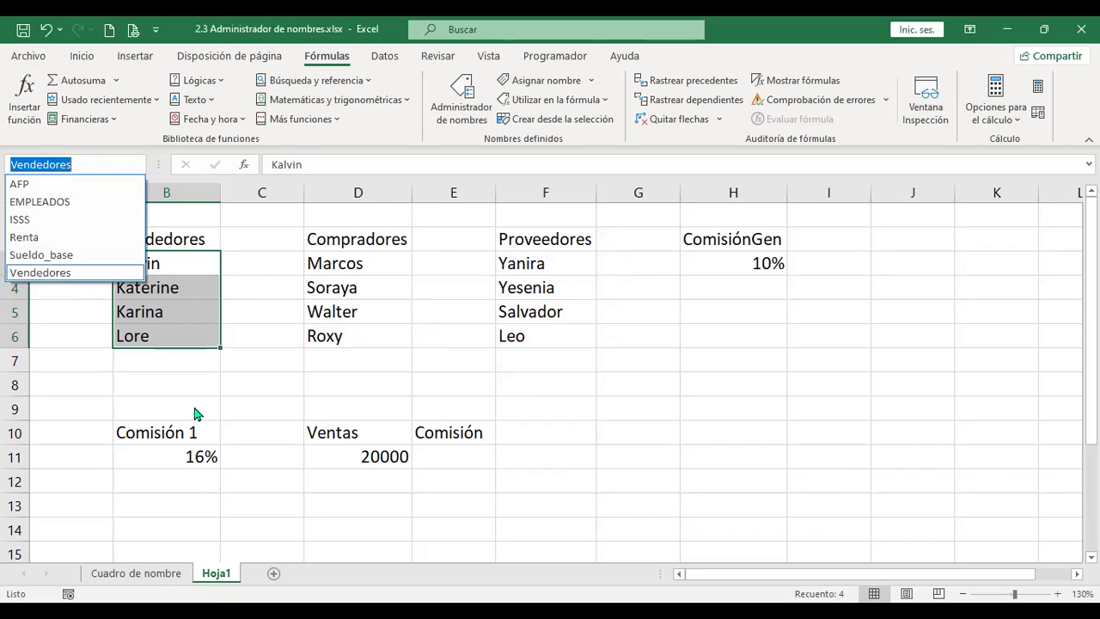
key(Escape)
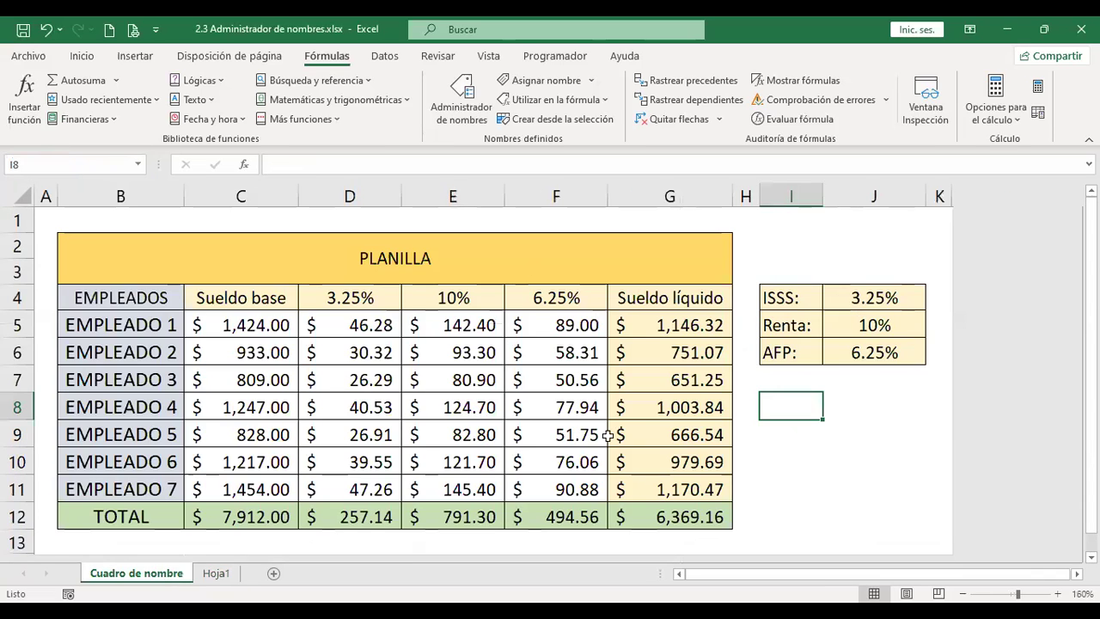
click(216, 574)
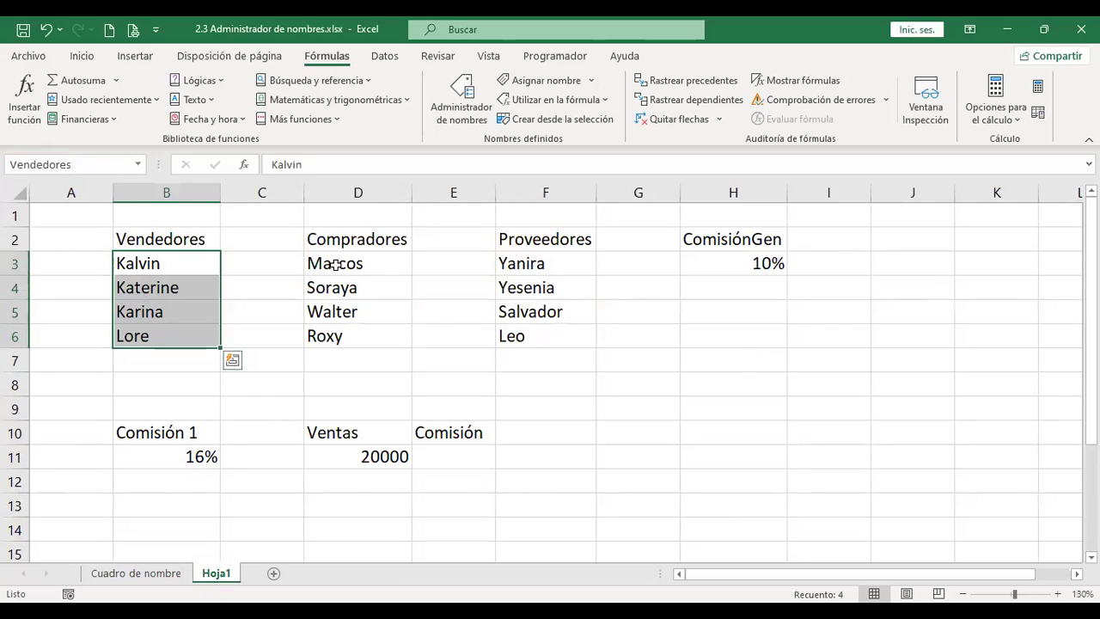
Define the name Compradores for the buyer cells D3:D6, excluding the heading
drag(355, 241, 356, 335)
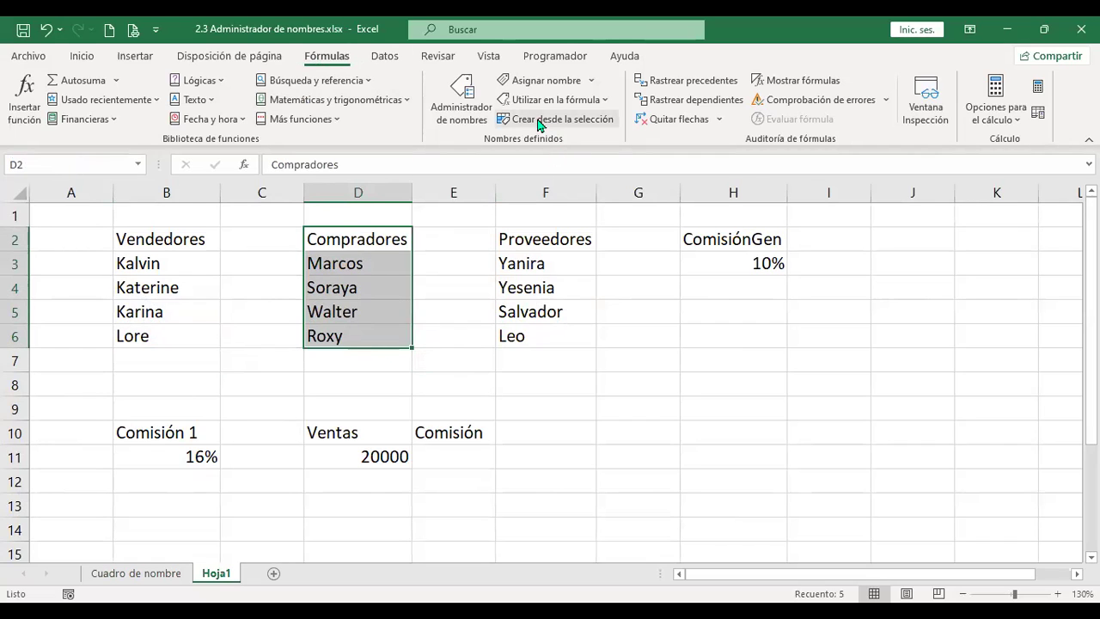
drag(370, 261, 363, 331)
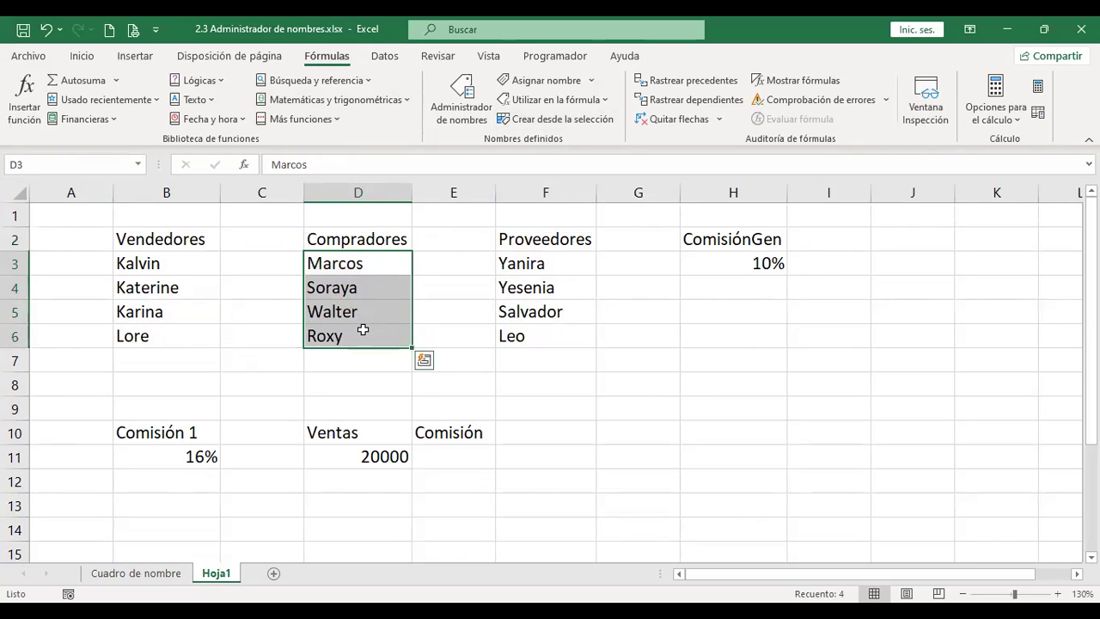
click(544, 83)
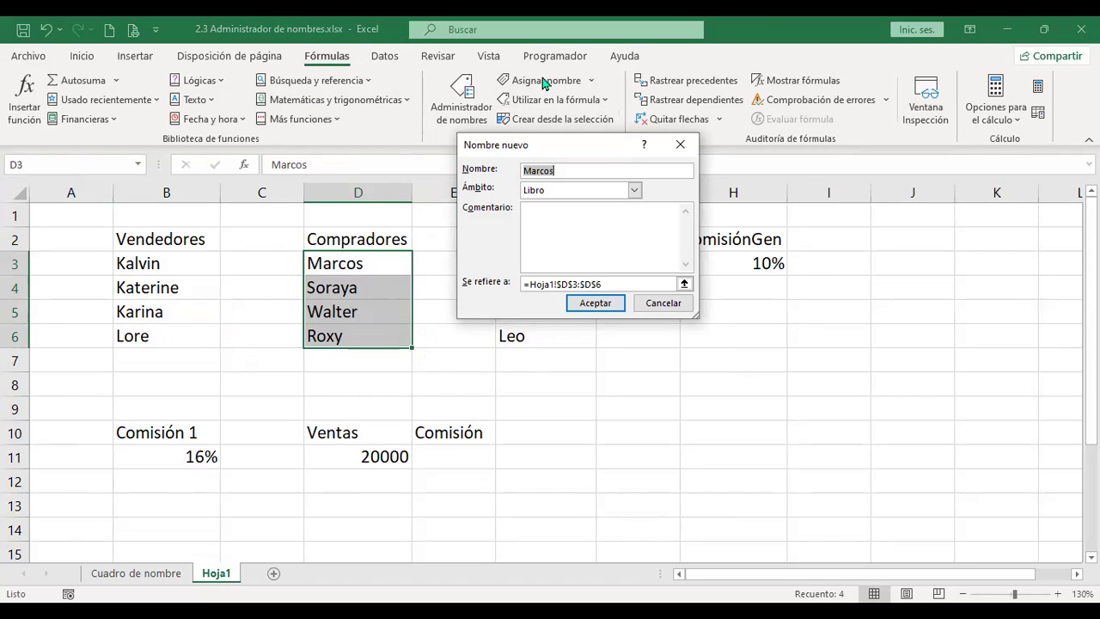
text(Compradores)
click(595, 303)
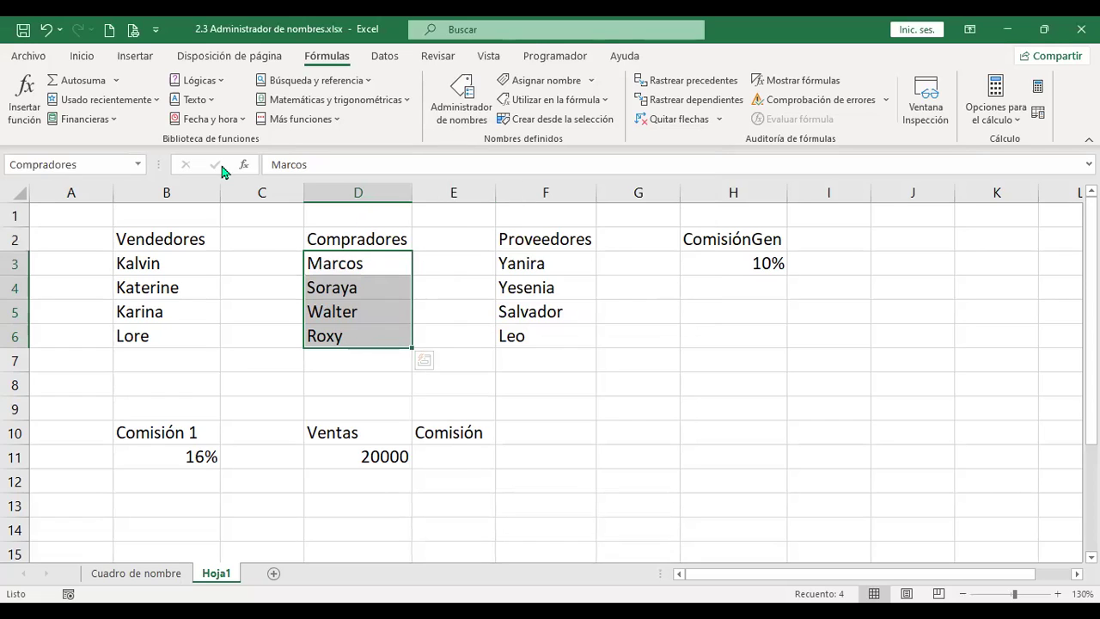
Jump to the named range Vendedores and to Compradores to check which cells each name covers
click(136, 166)
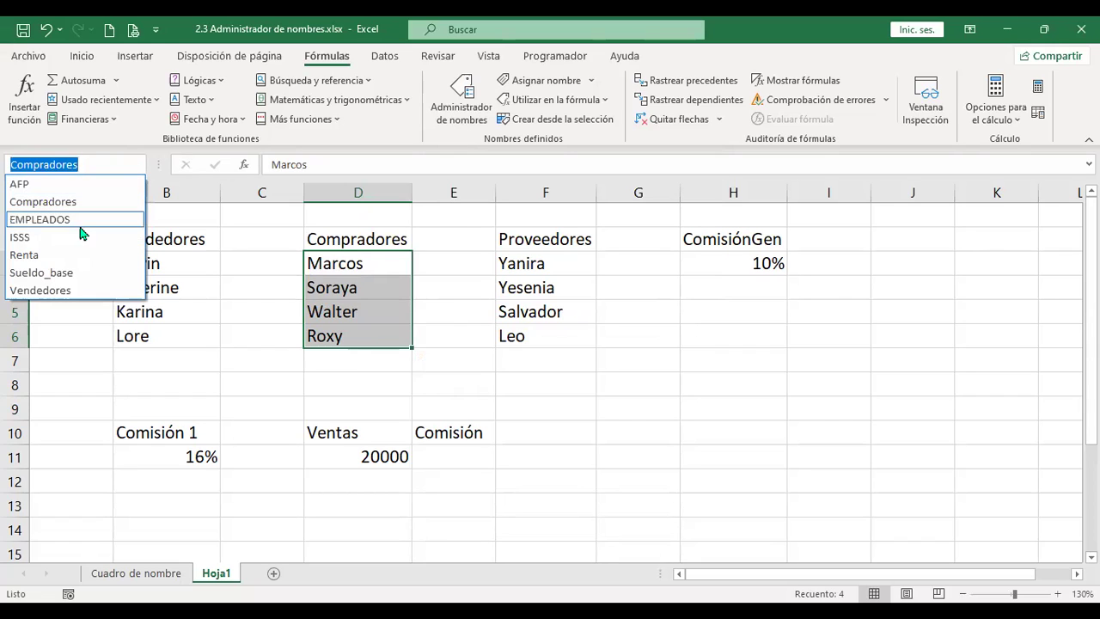
click(52, 290)
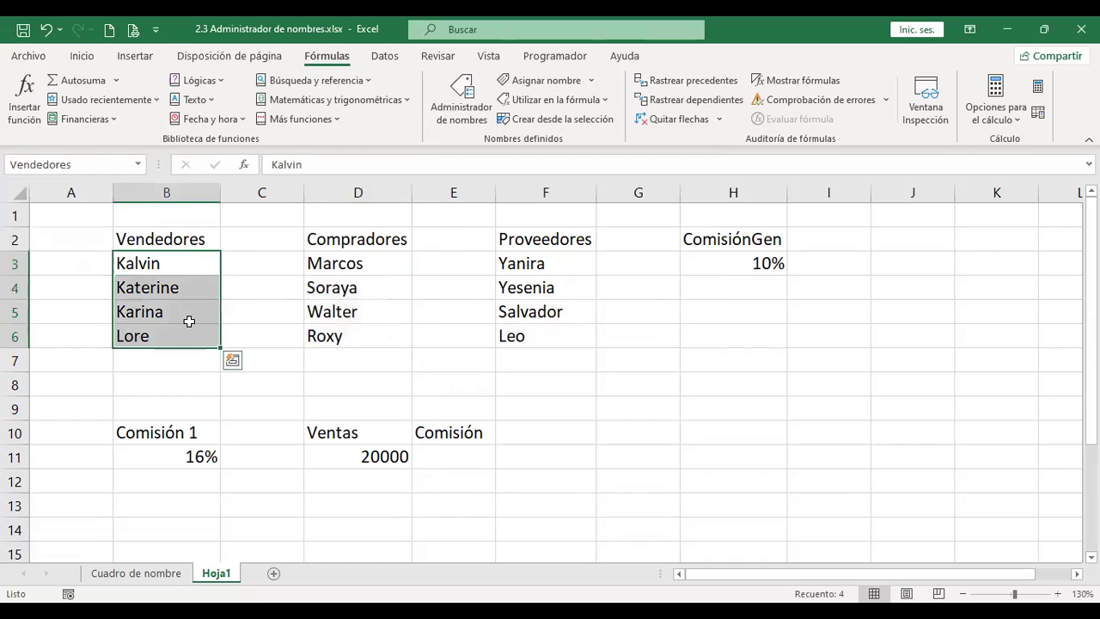
click(140, 163)
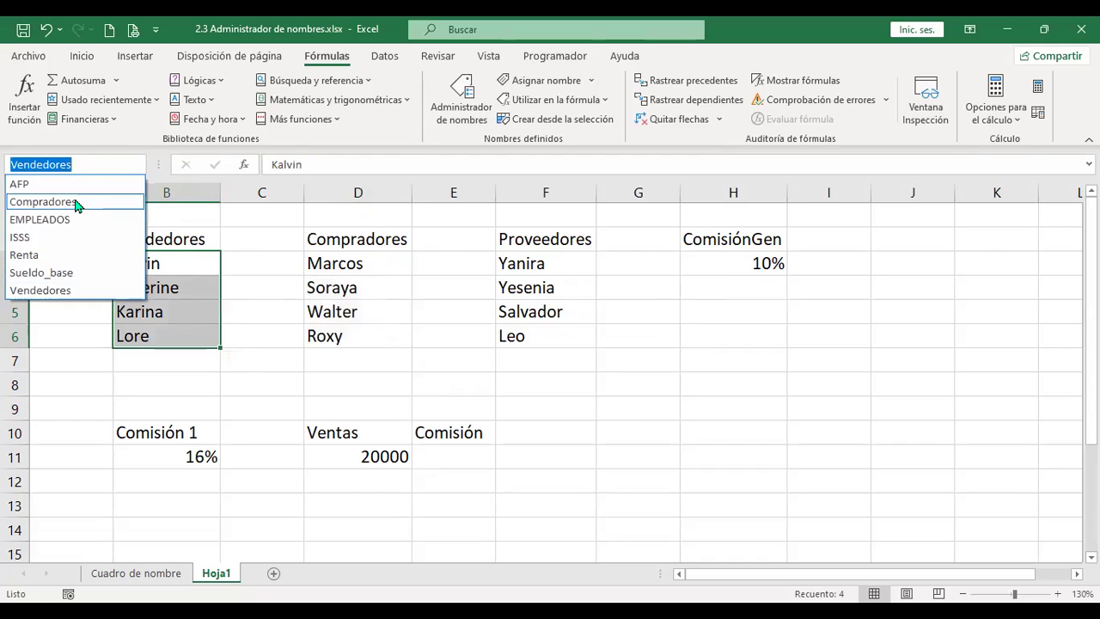
click(43, 202)
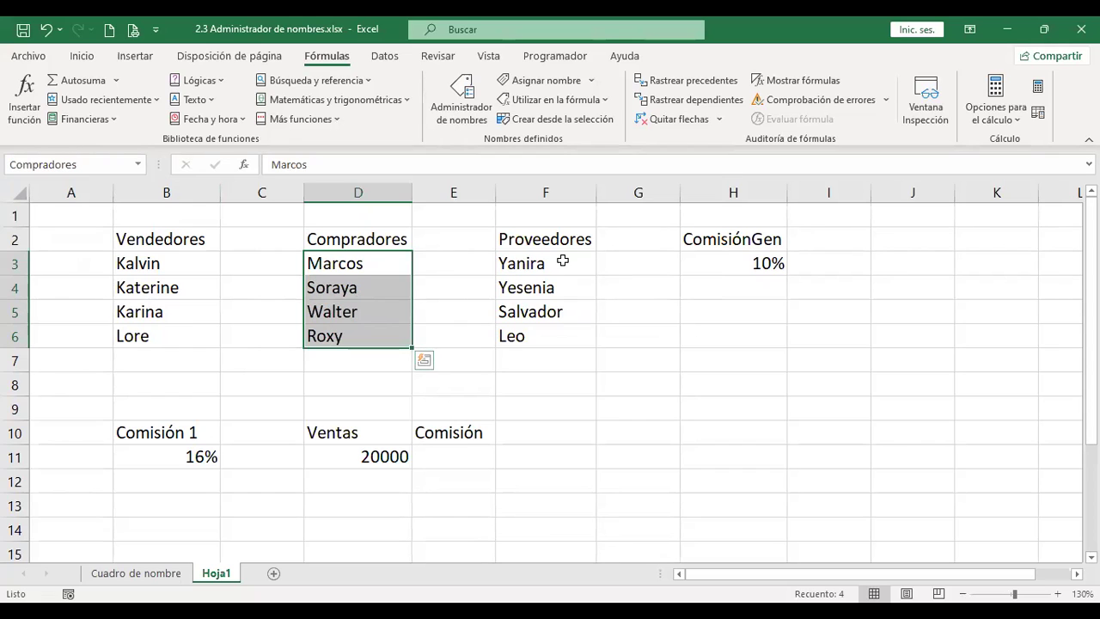
Create a name for the supplier list from the selection F2:F6, using the top row (Fila superior) as the name
drag(551, 238, 550, 325)
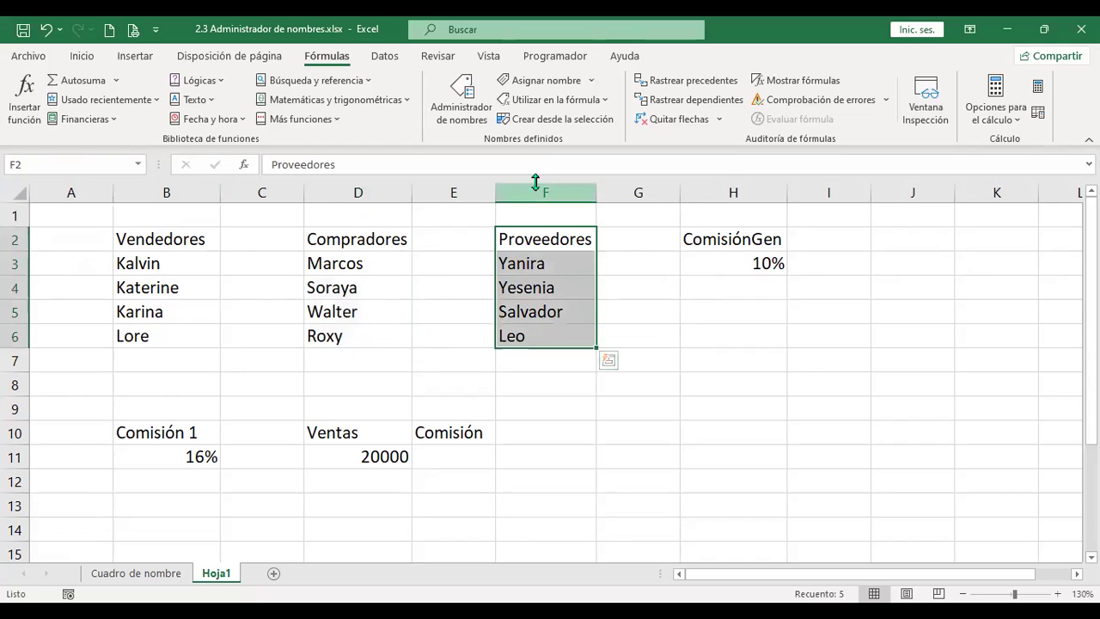
click(570, 123)
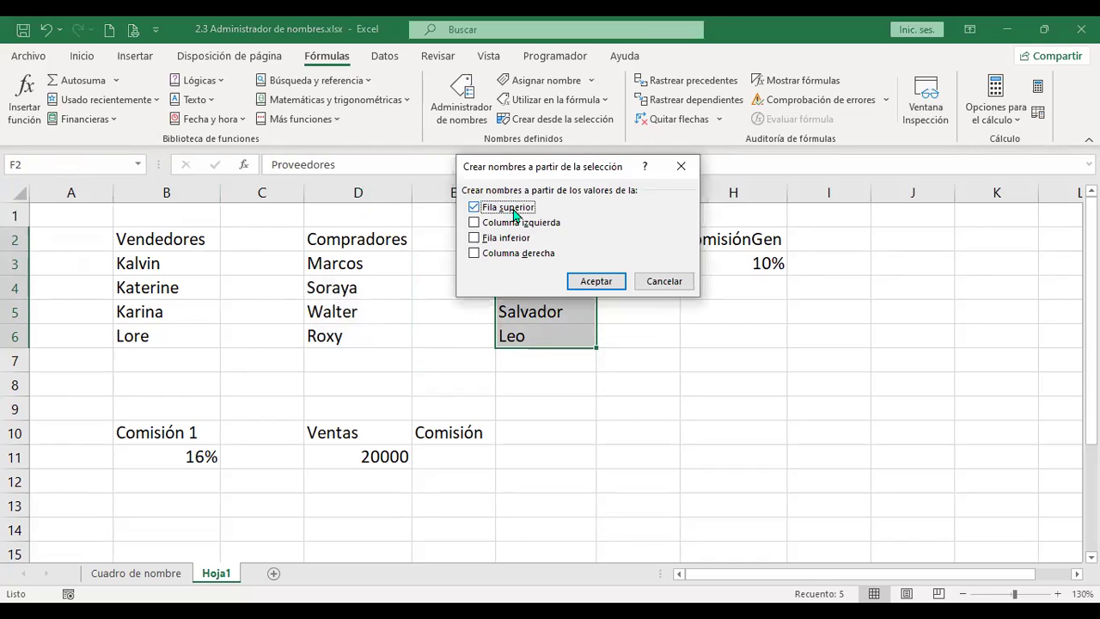
click(614, 287)
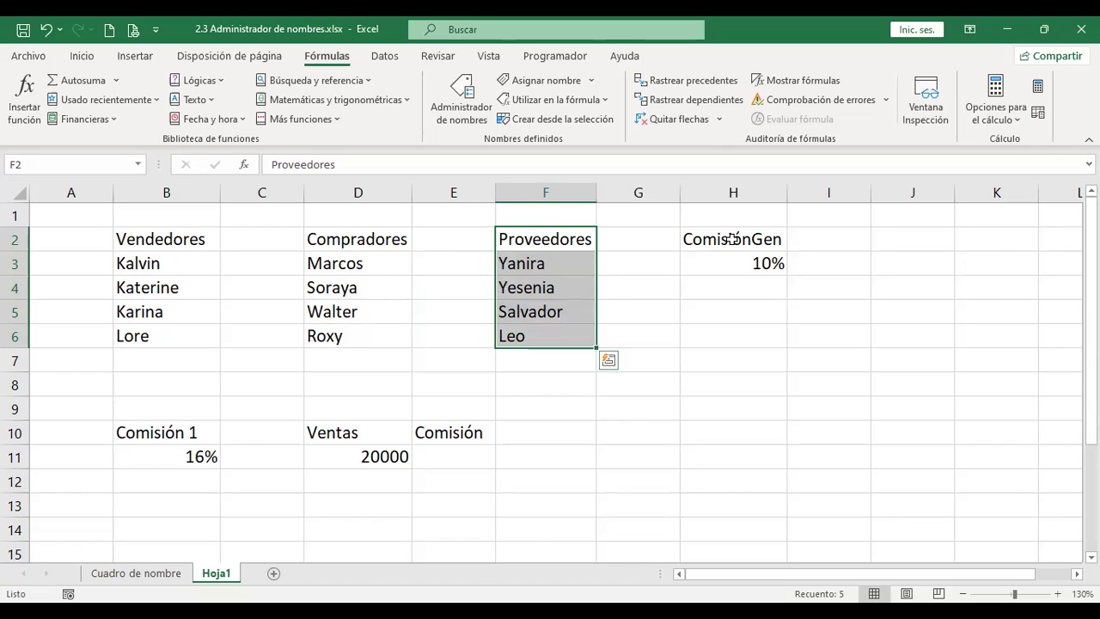
Name the general commission percentage cell H3 ComisionGen
drag(732, 239, 731, 251)
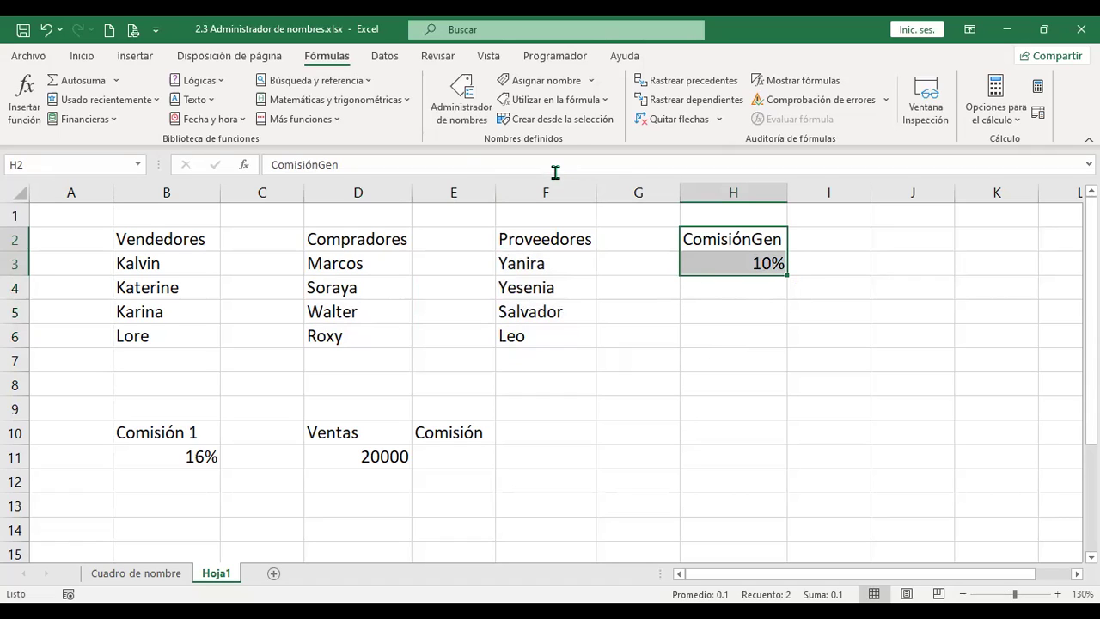
click(730, 261)
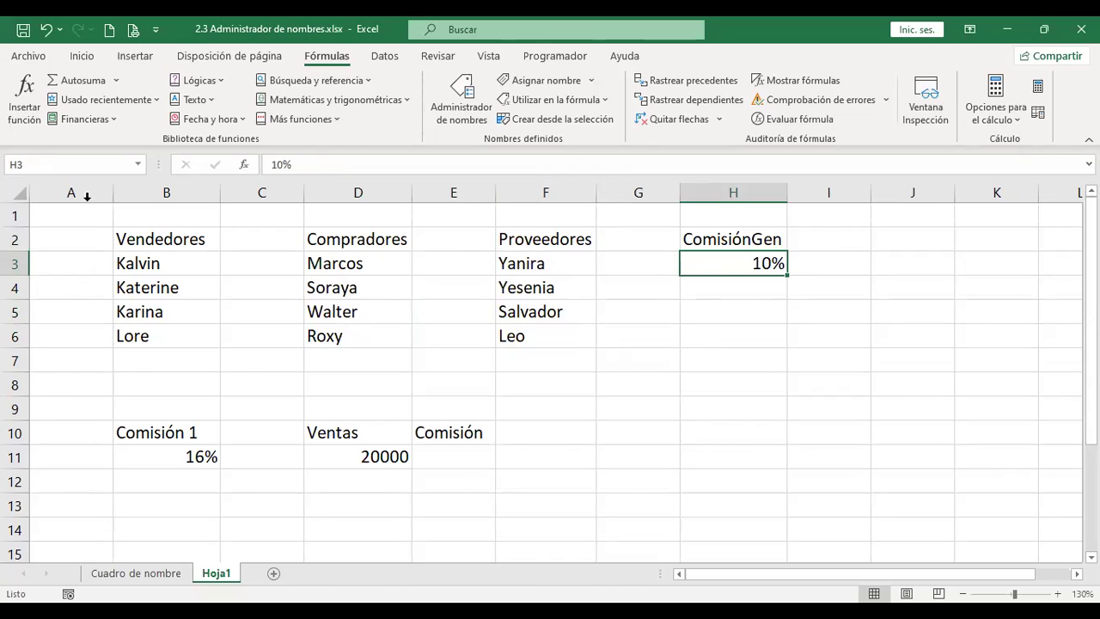
click(103, 163)
text(ComisionGe)
text(n)
key(Return)
Define the name Comisión_1 for cell B11 with its scope limited to Hoja1
drag(156, 432, 158, 448)
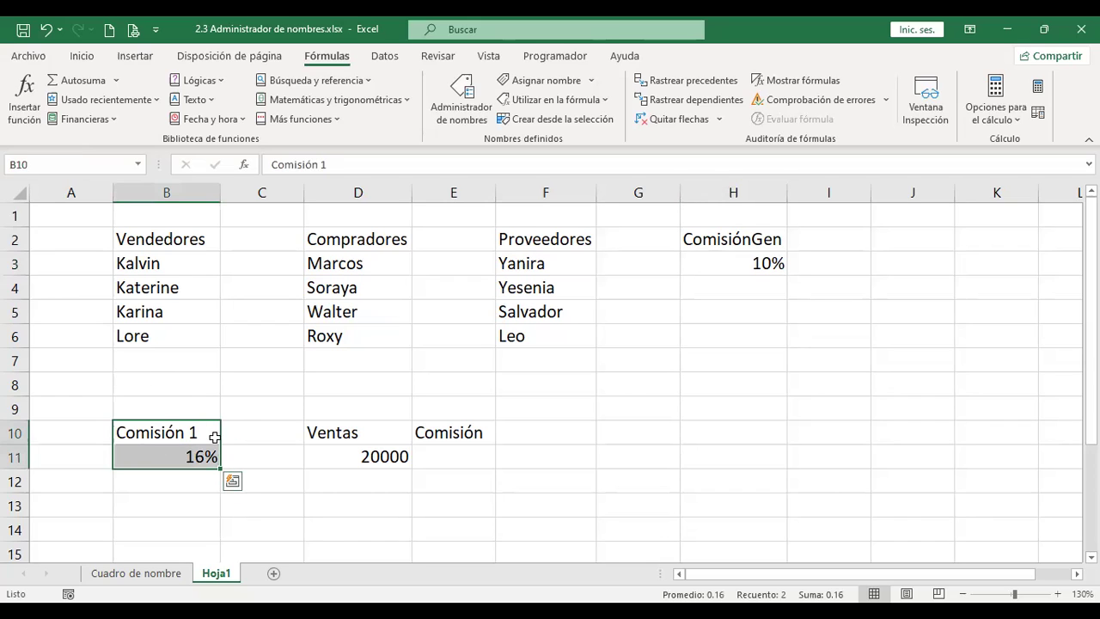
click(155, 456)
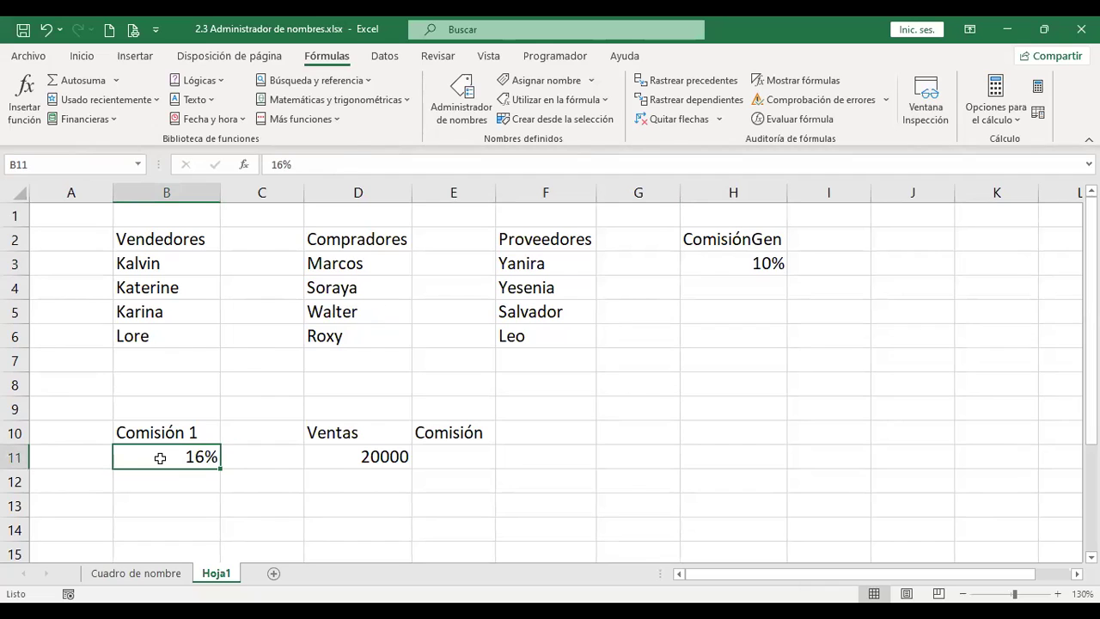
right_click(159, 458)
click(131, 447)
click(546, 80)
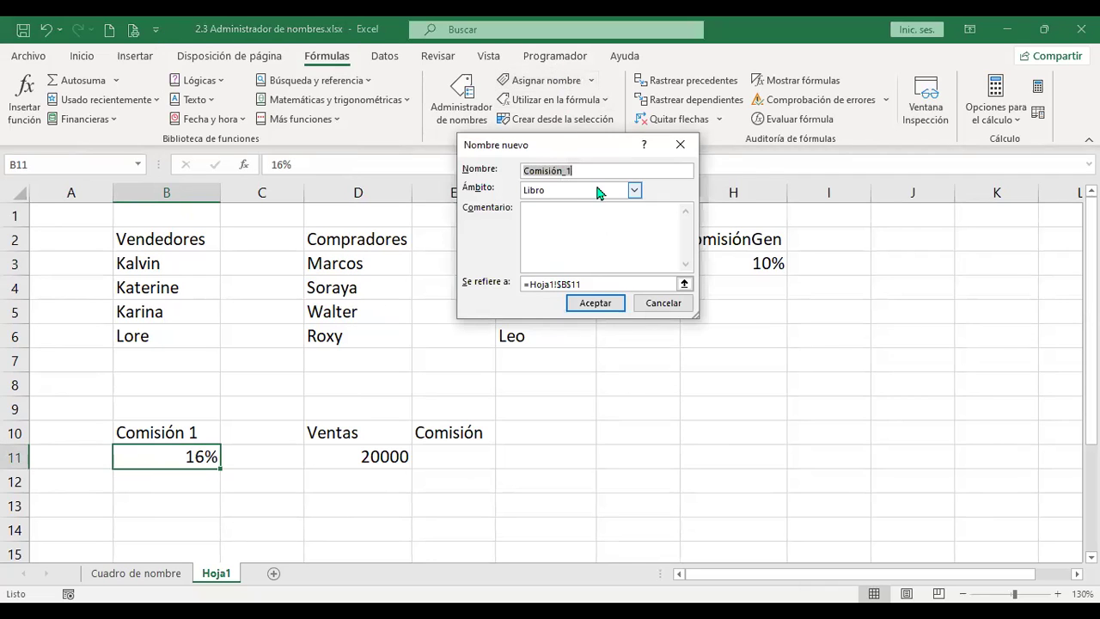
click(579, 170)
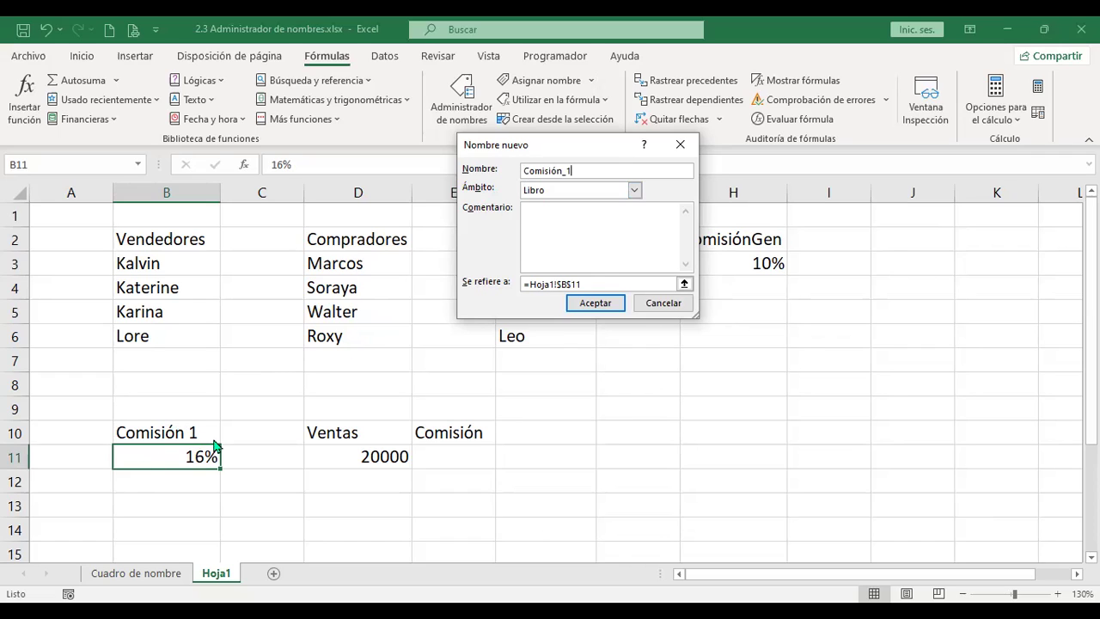
click(636, 191)
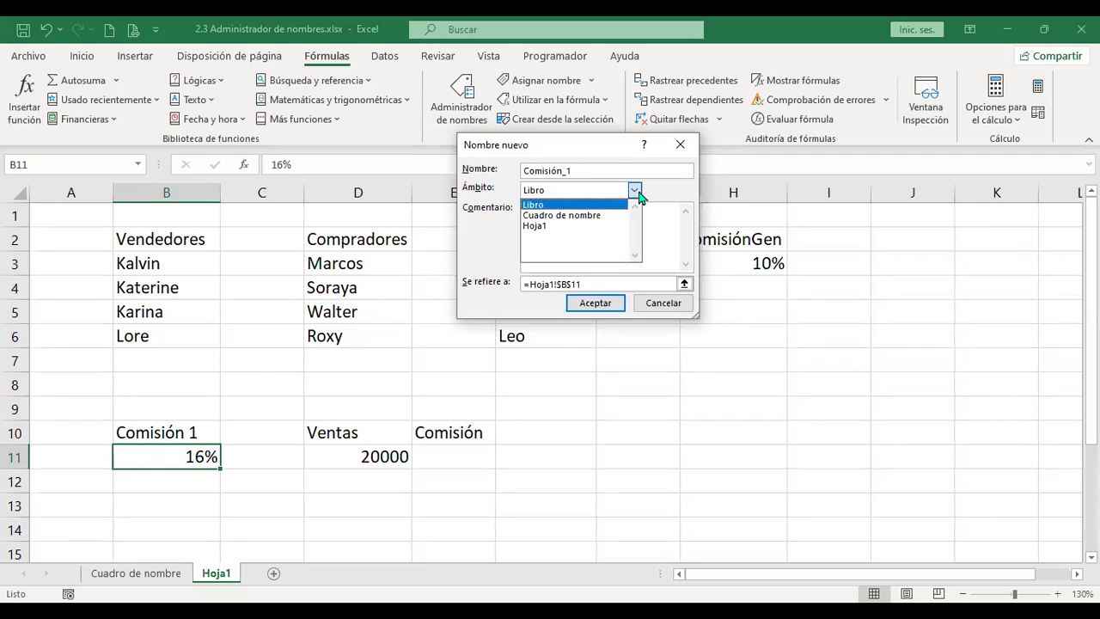
click(554, 227)
click(611, 305)
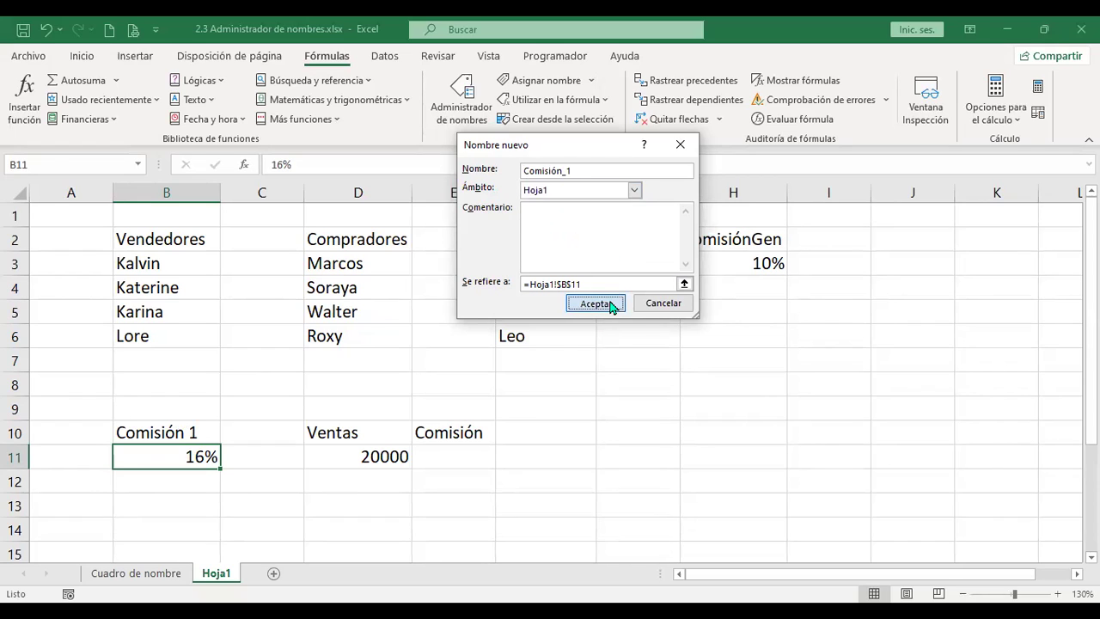
Calculate the commission in E11 with the formula +D11*Comisión_1
click(443, 452)
text(+)
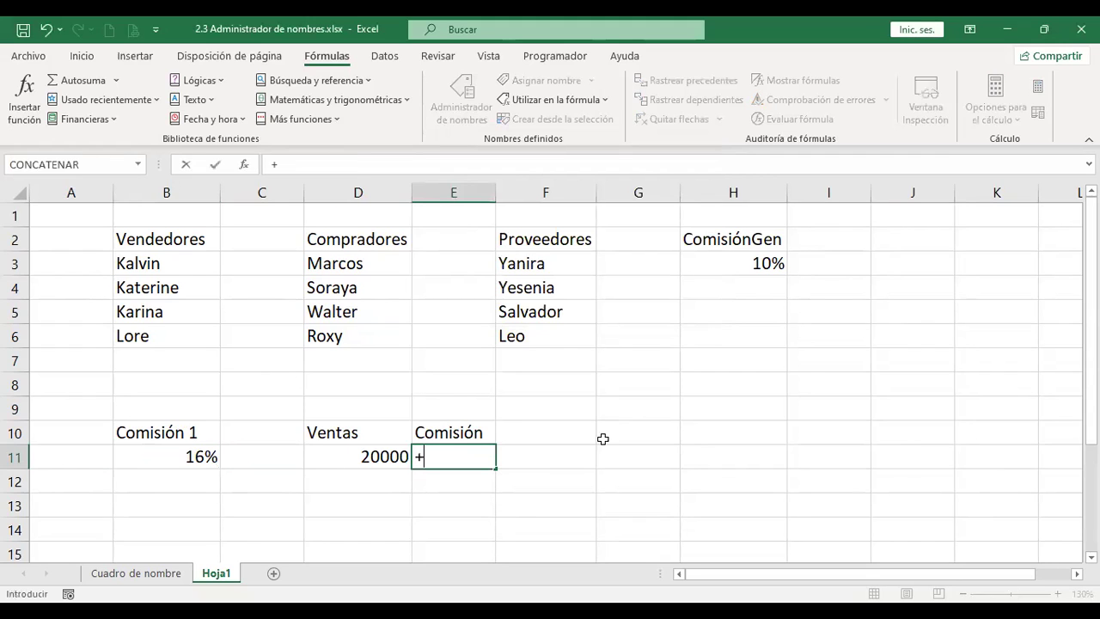
key(Left)
text(*)
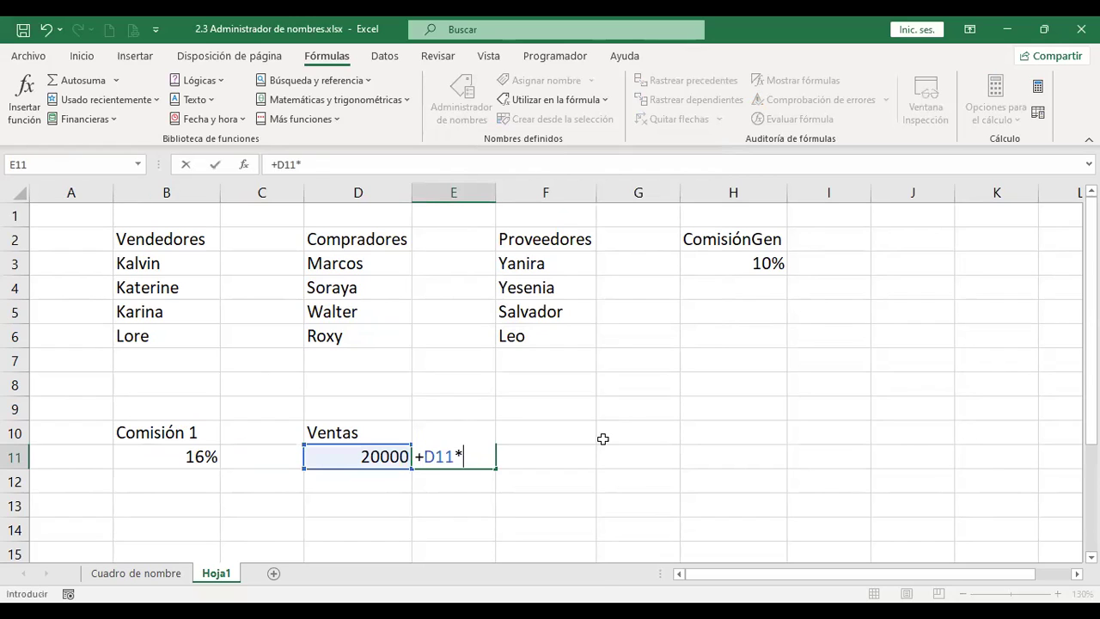
text(com)
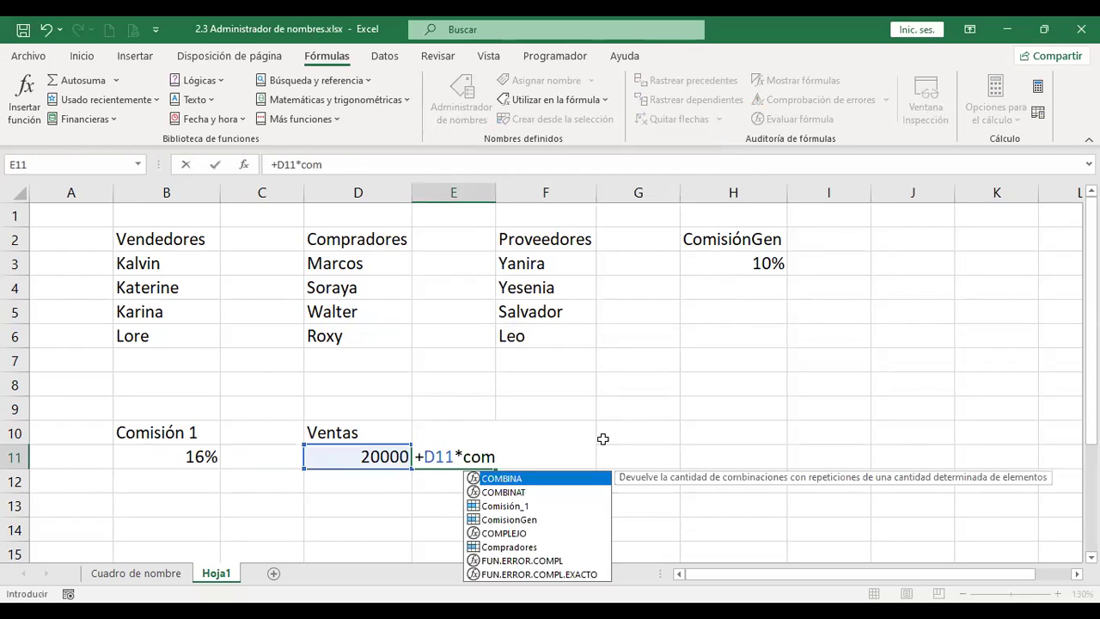
key(Down)
key(Down)
key(Tab)
key(ctrl+Return)
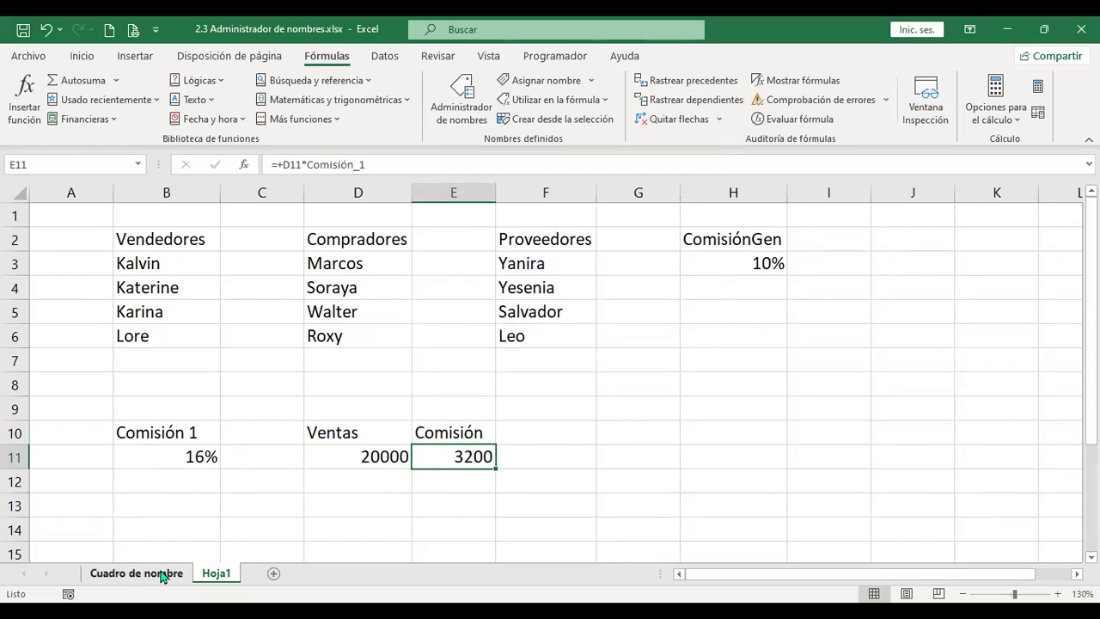
Enter the heading ComGen in cell F10, beside the Comisión heading
click(542, 456)
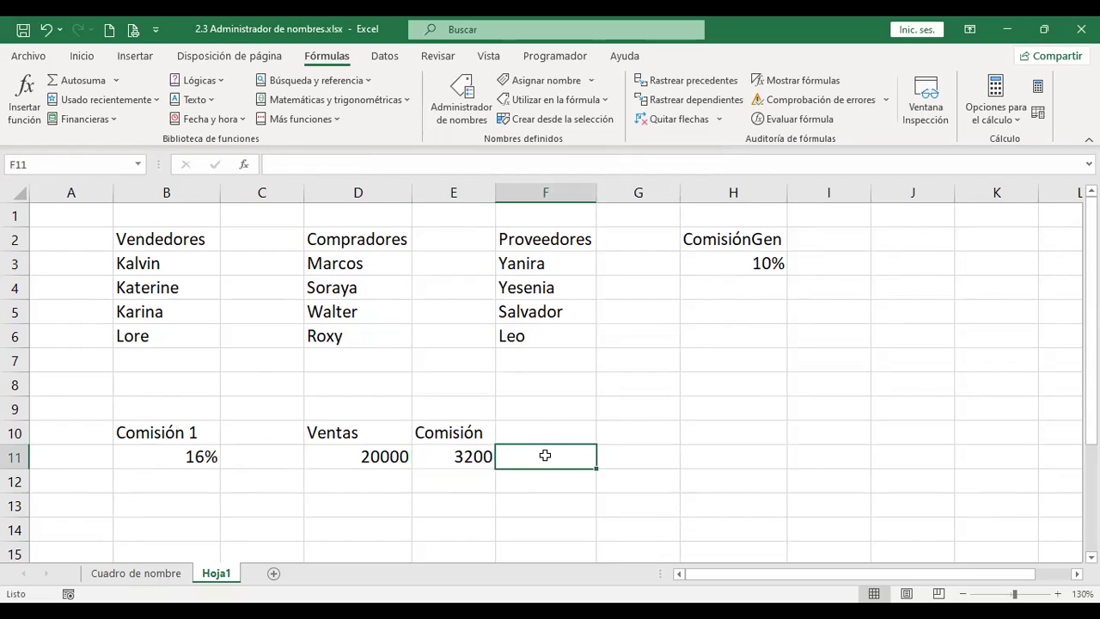
click(542, 424)
text(Co)
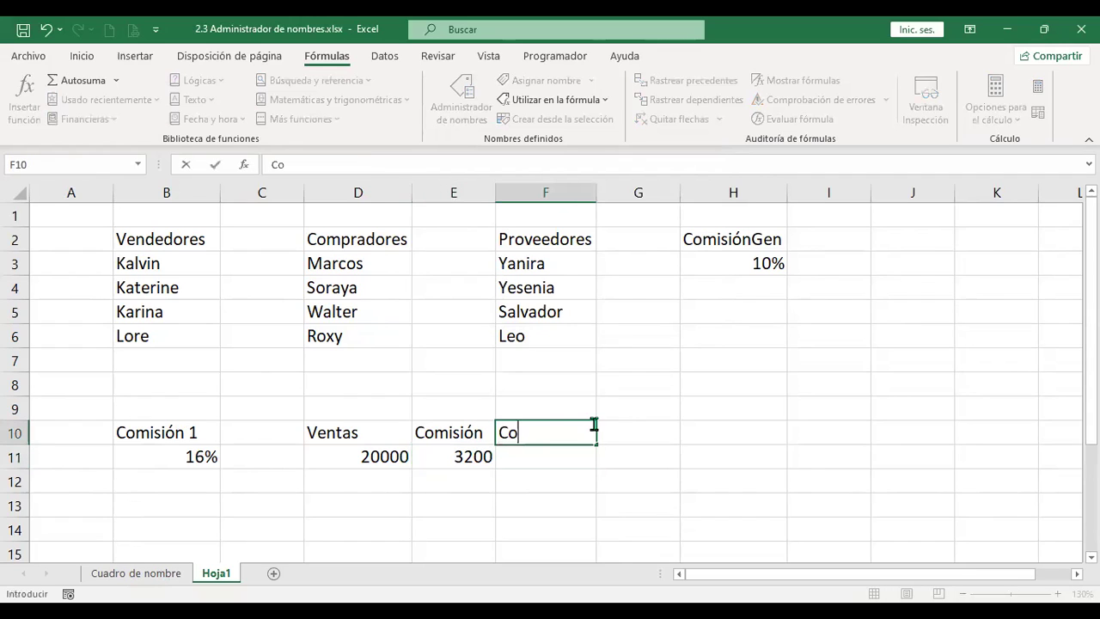
text(mGen)
key(Return)
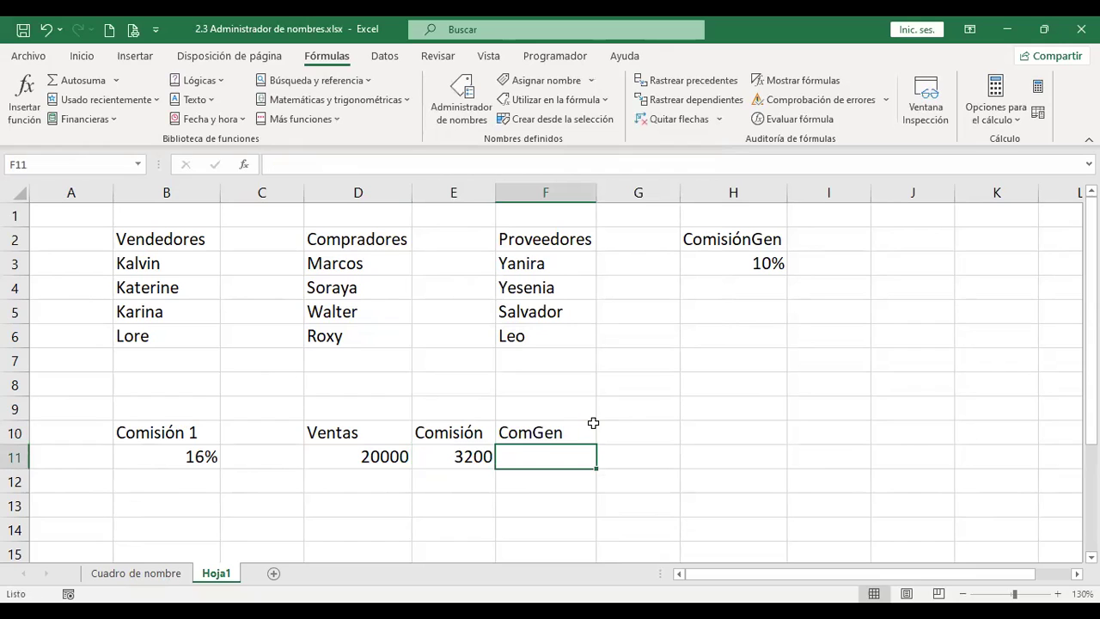
Calculate the general commission in F11 with the formula +D11*ComisionGen
text(+)
key(Left)
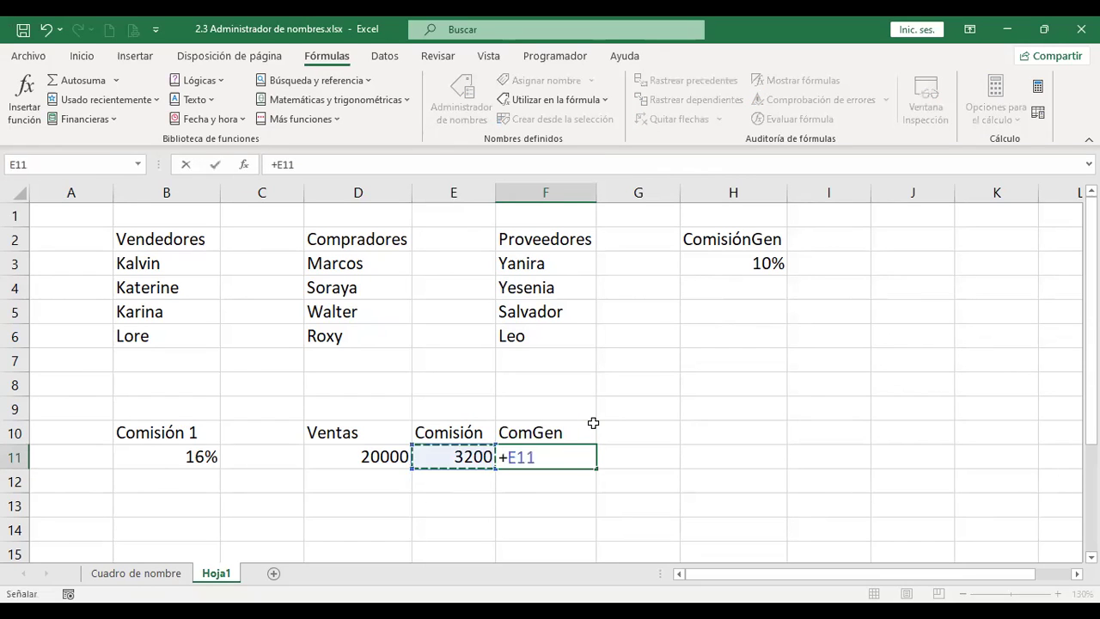
key(Left)
text(*)
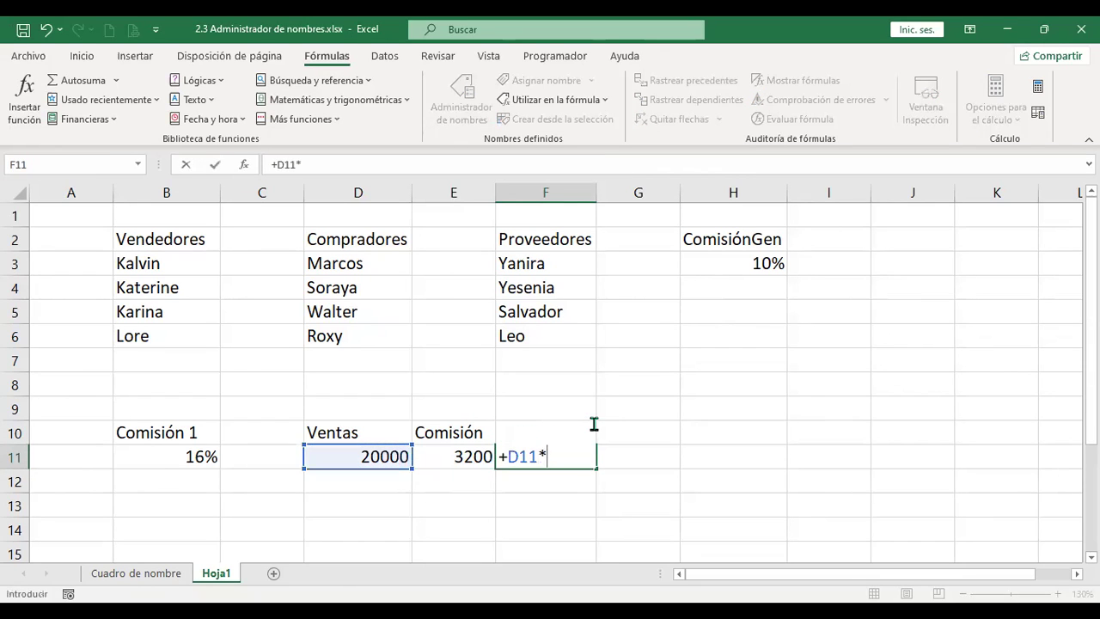
text(com)
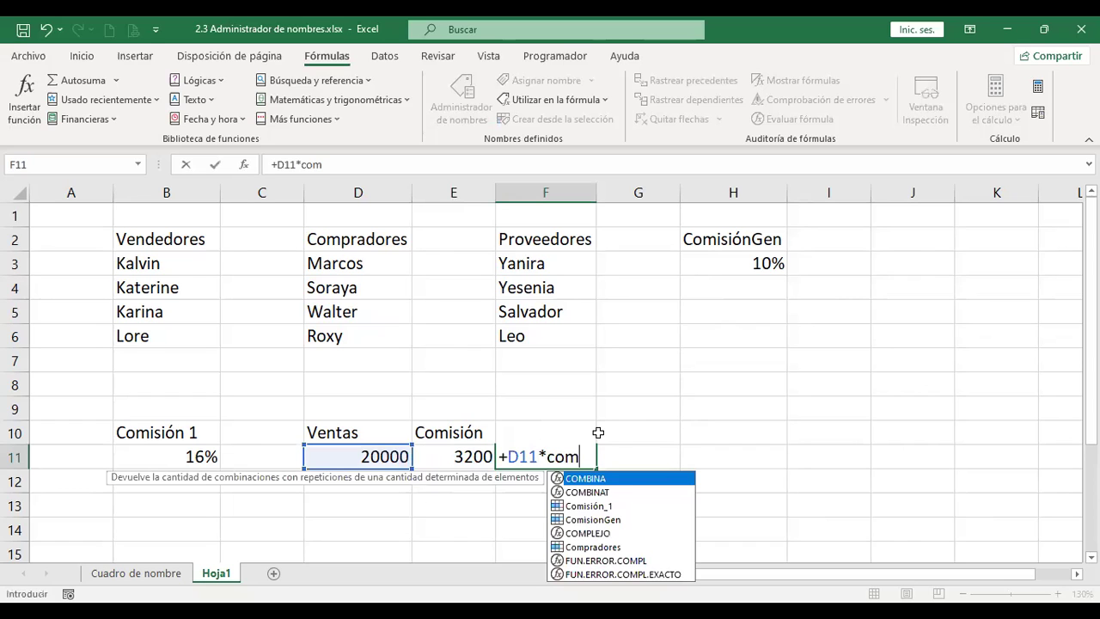
key(Down)
key(Down)
key(Down)
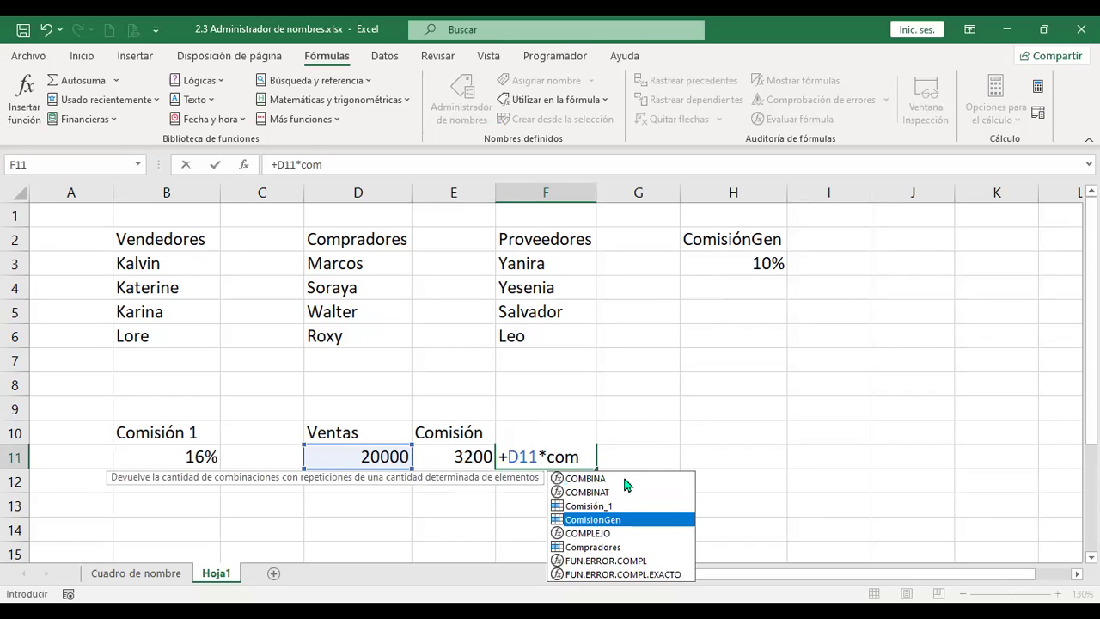
key(Tab)
key(Return)
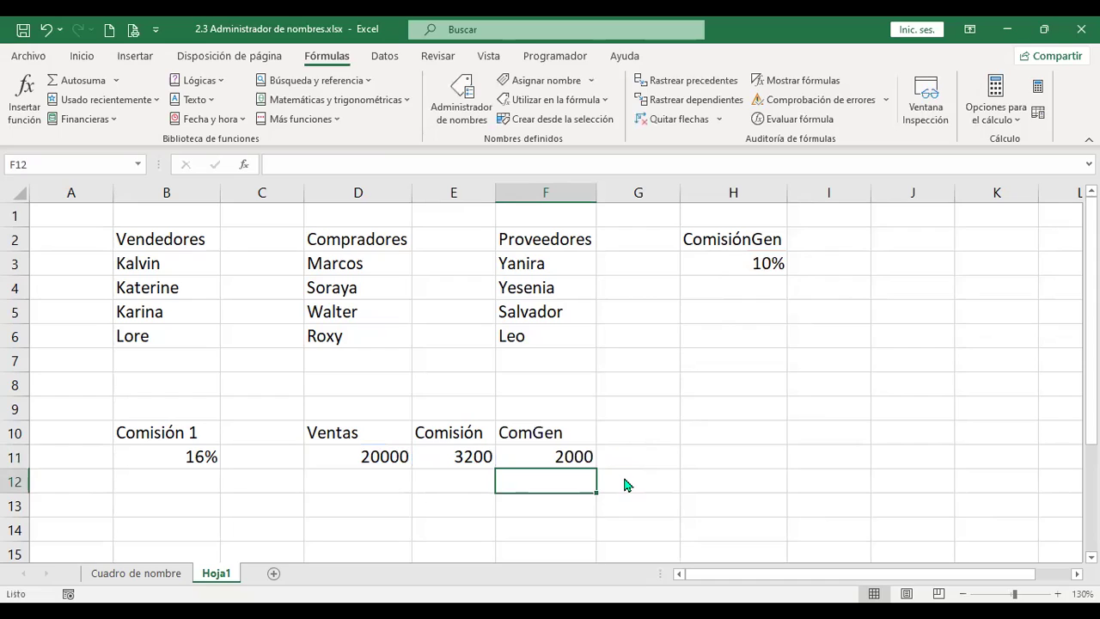
Compare the formulas in E11 and F11 and view the list of names available on Hoja1
key(Up)
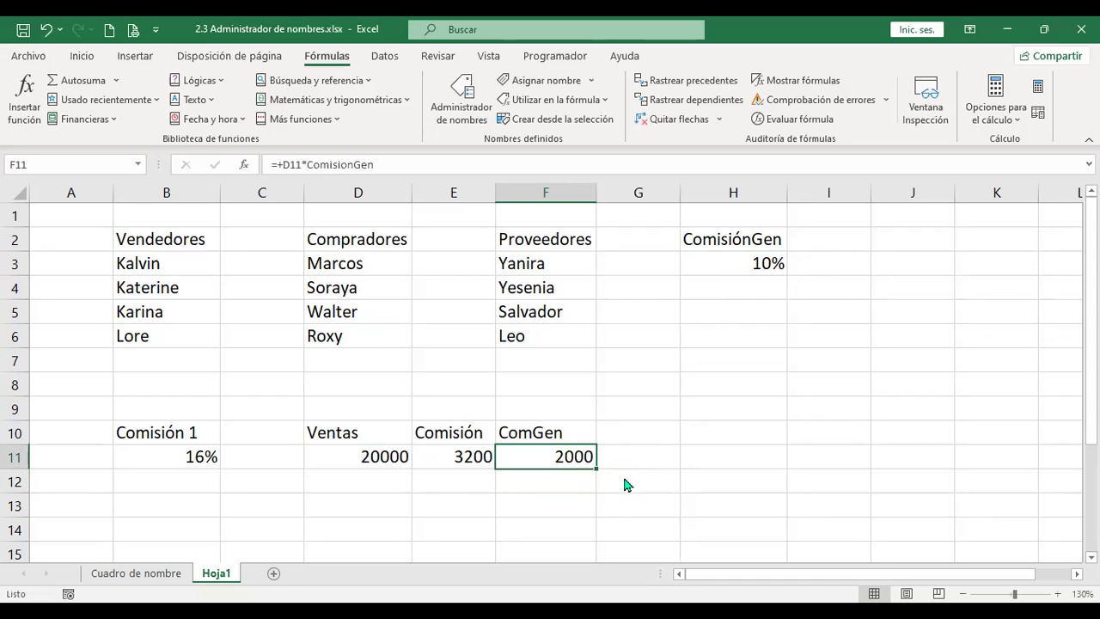
click(446, 460)
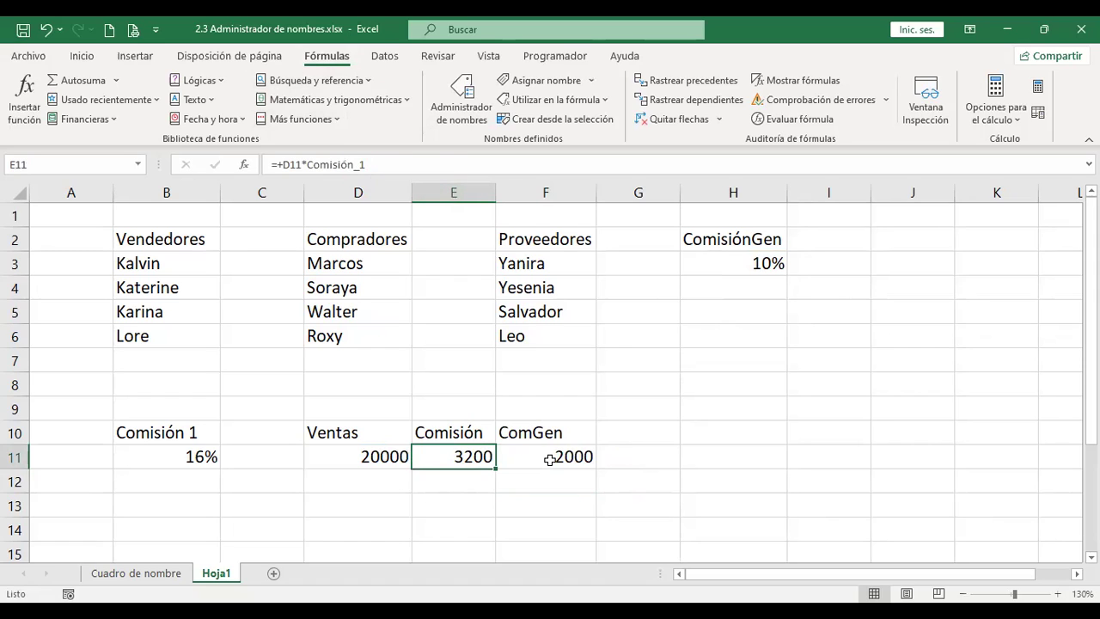
click(554, 454)
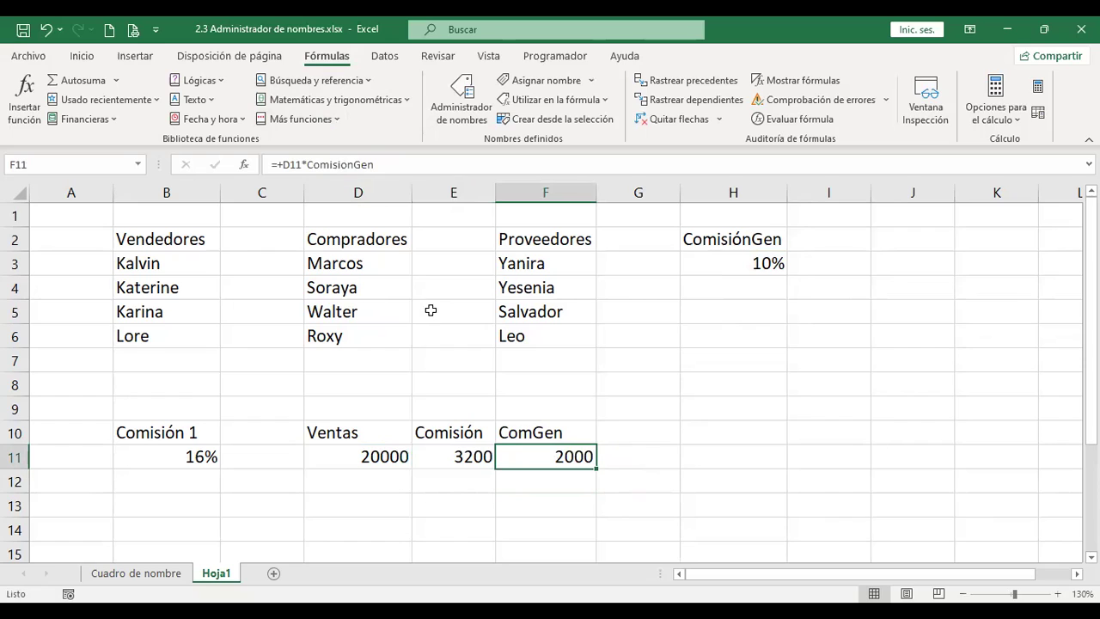
click(139, 163)
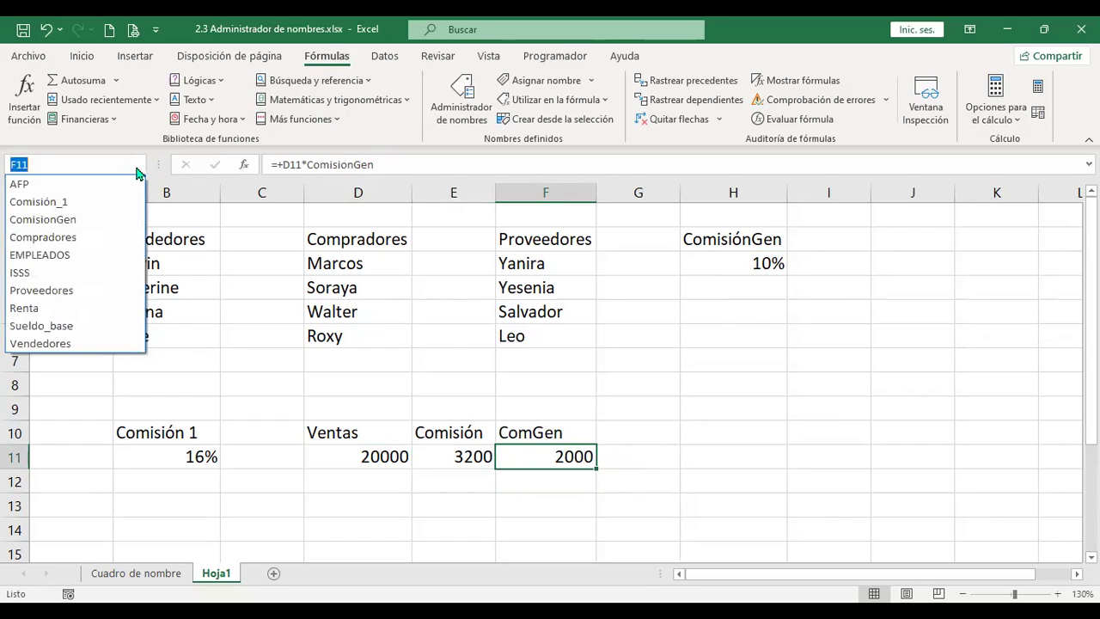
click(626, 438)
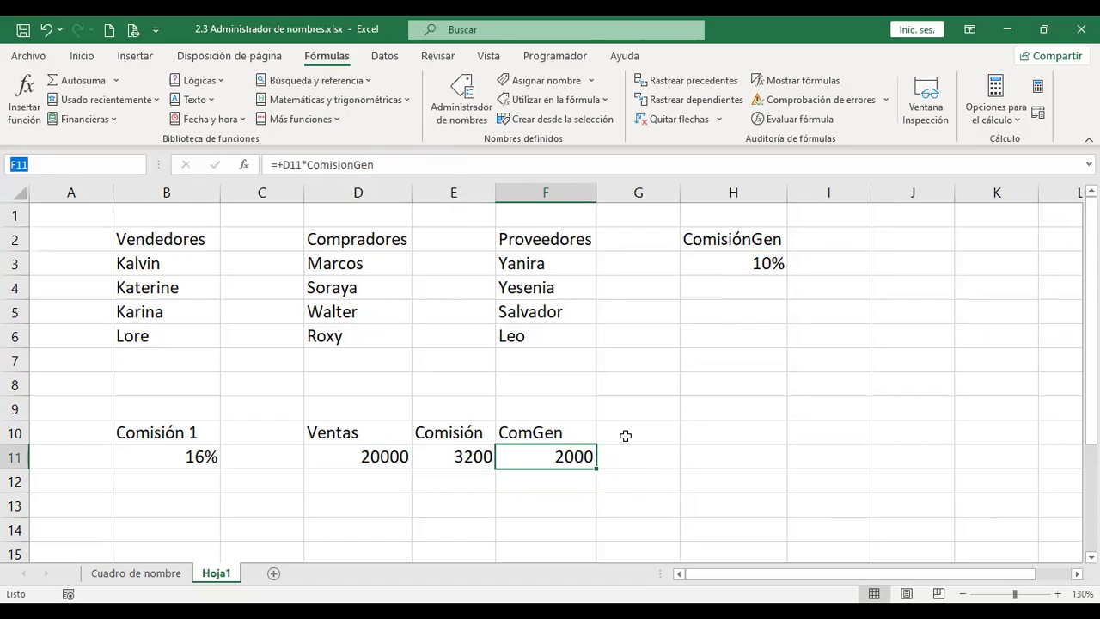
click(626, 436)
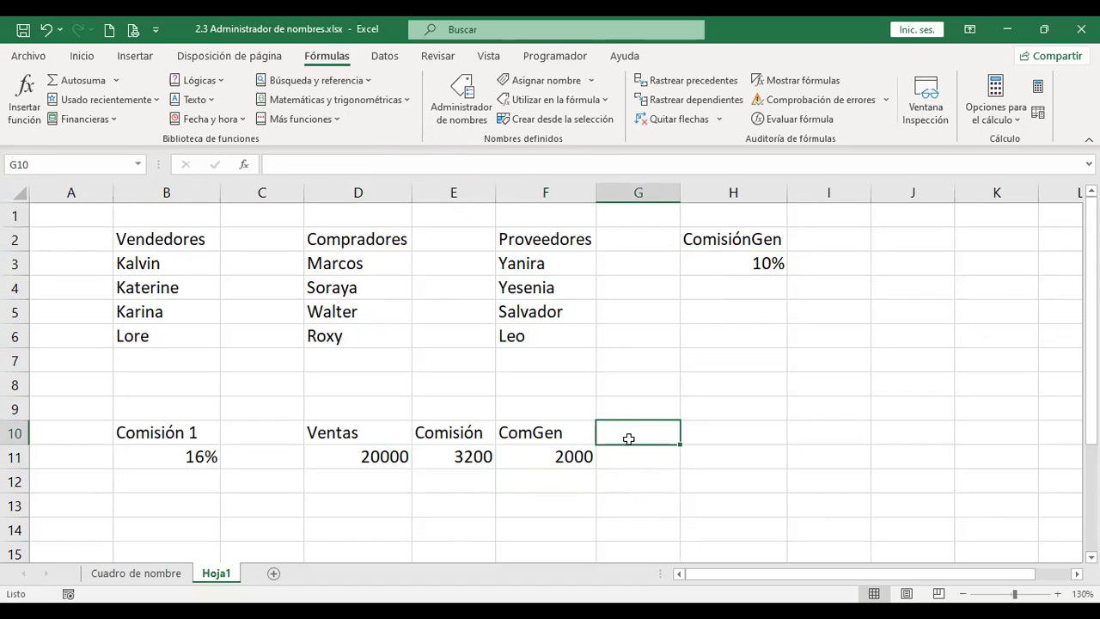
Compare the scopes of Comisión_1 and ComisionGen in the name manager
click(471, 107)
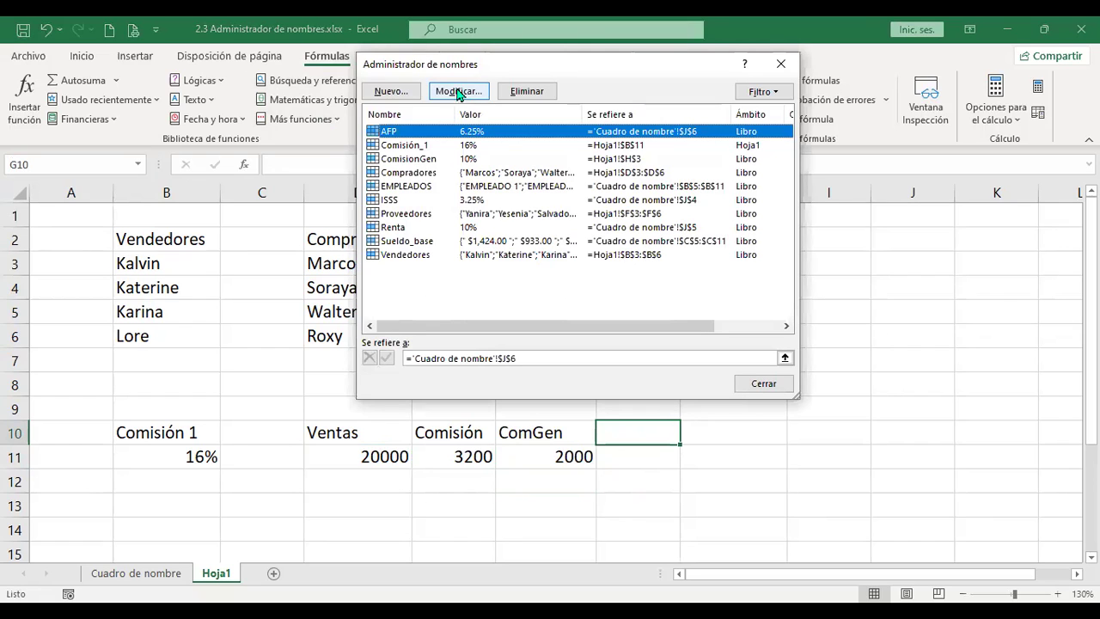
click(750, 146)
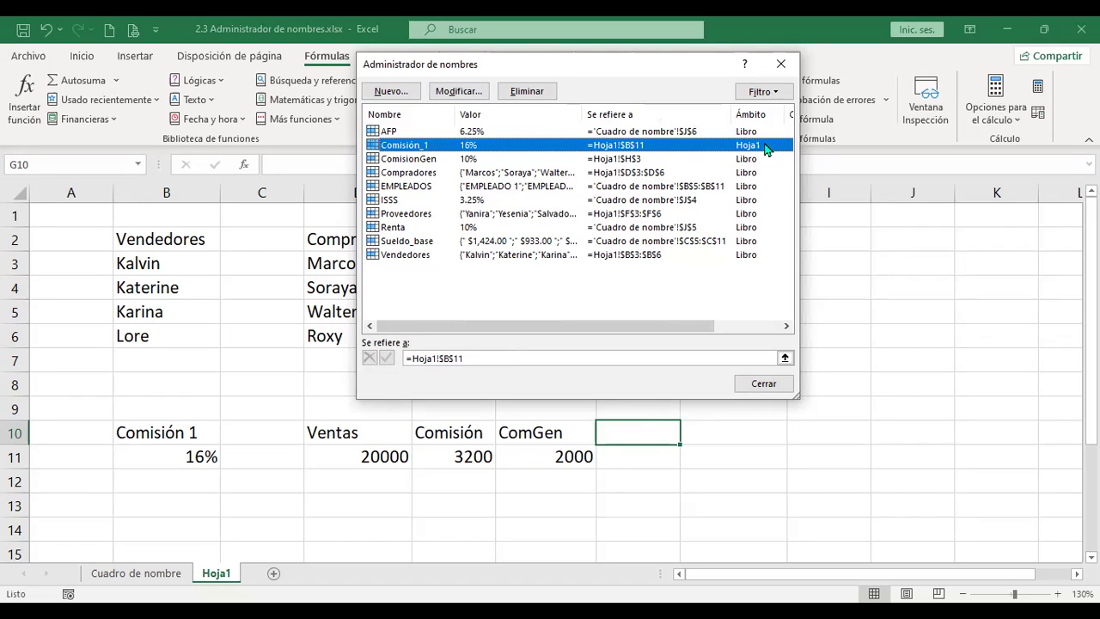
click(420, 161)
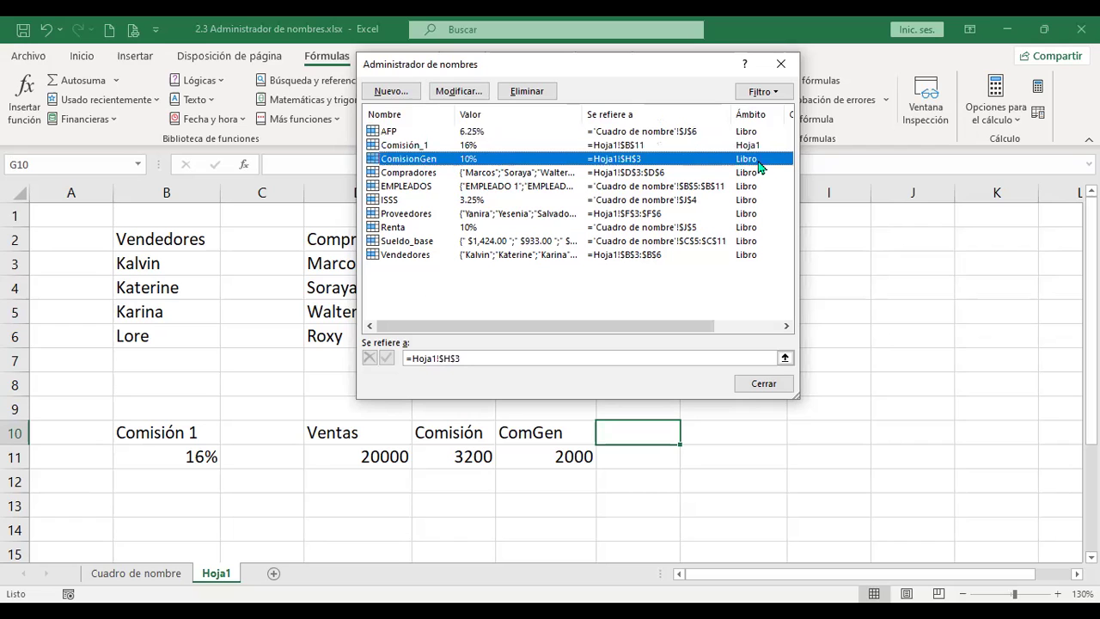
click(751, 385)
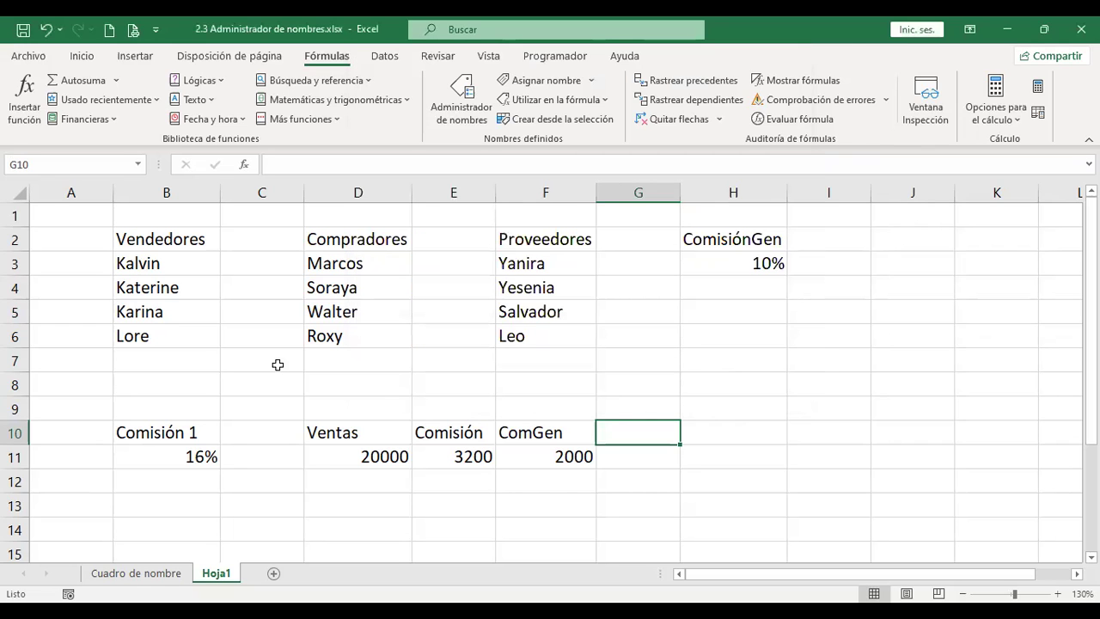
Test the general commission name on the Cuadro de nombre sheet with +C8*ComisionGen in I8, and clear that cell again
click(136, 573)
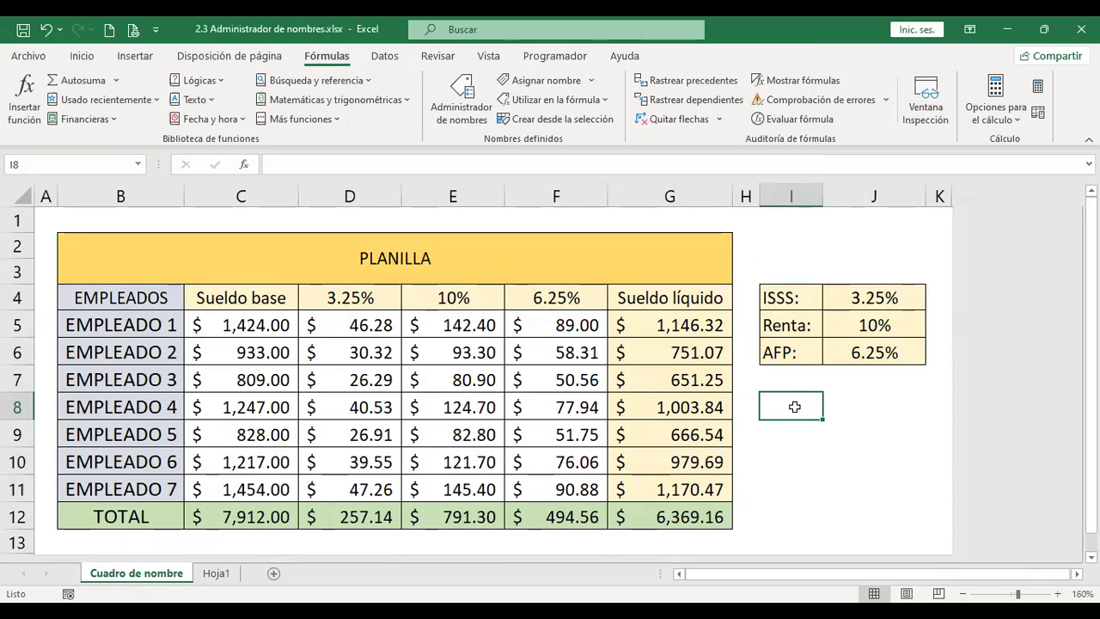
text(+C8)
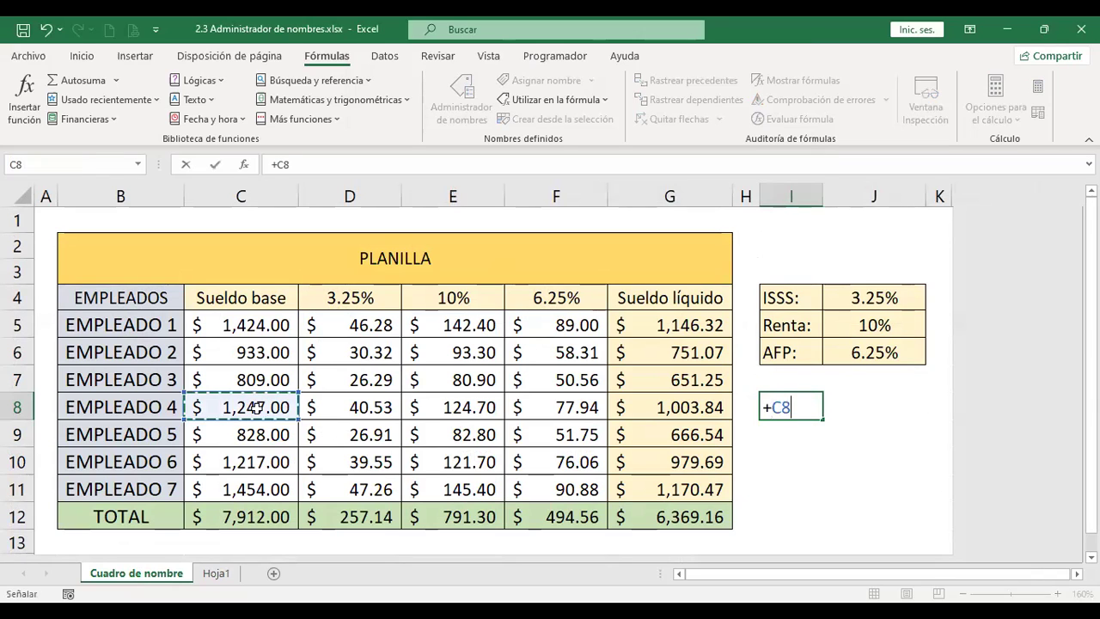
click(257, 408)
text(*)
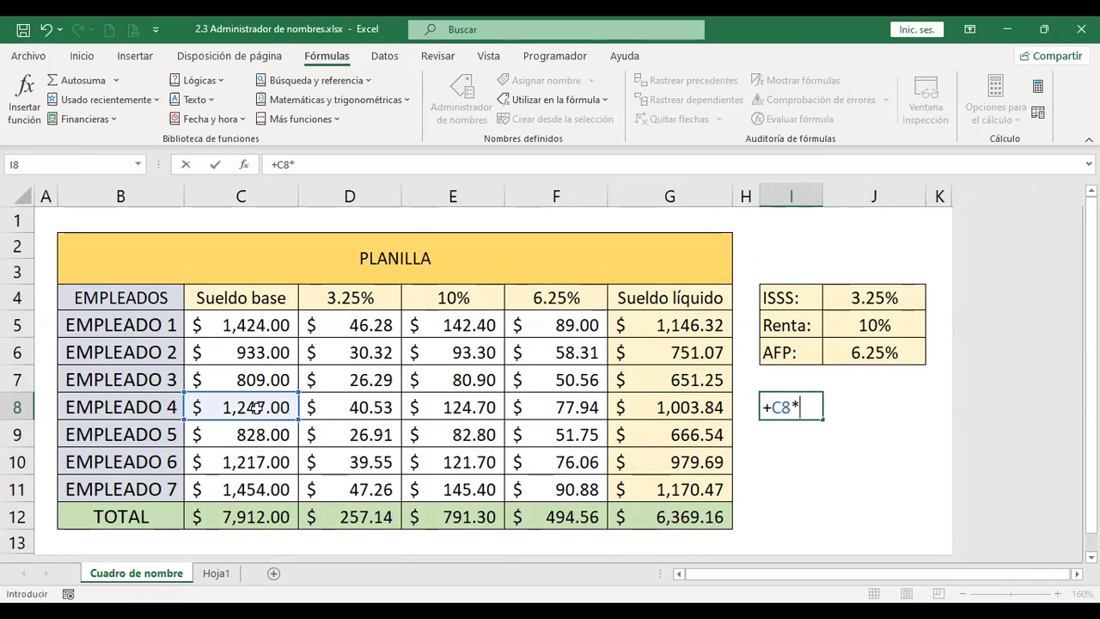
text(com)
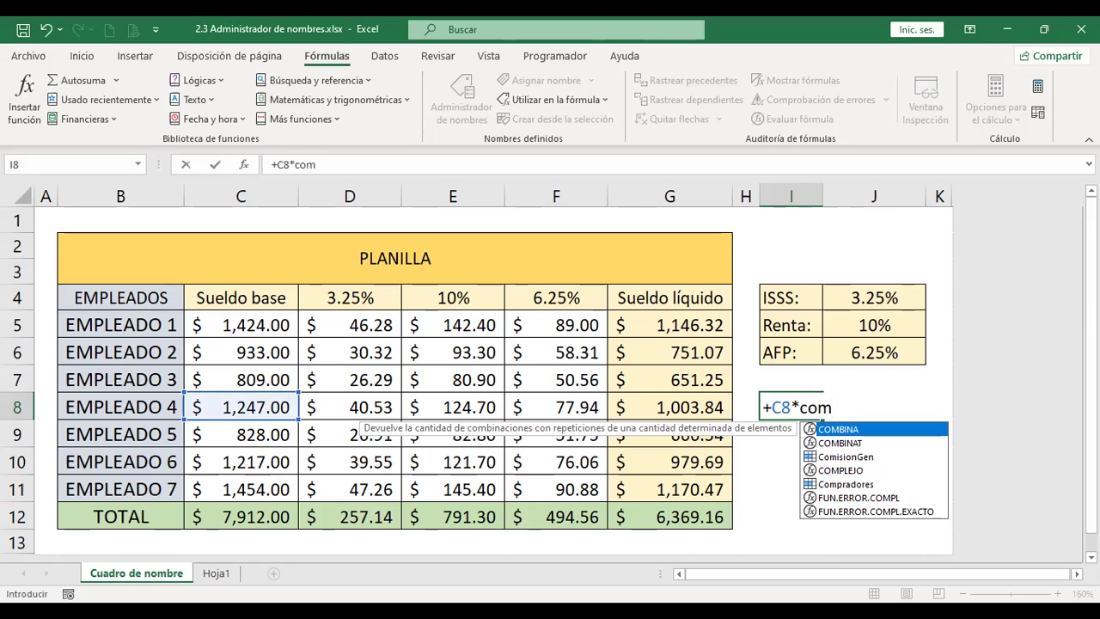
click(847, 456)
double_click(850, 456)
key(Return)
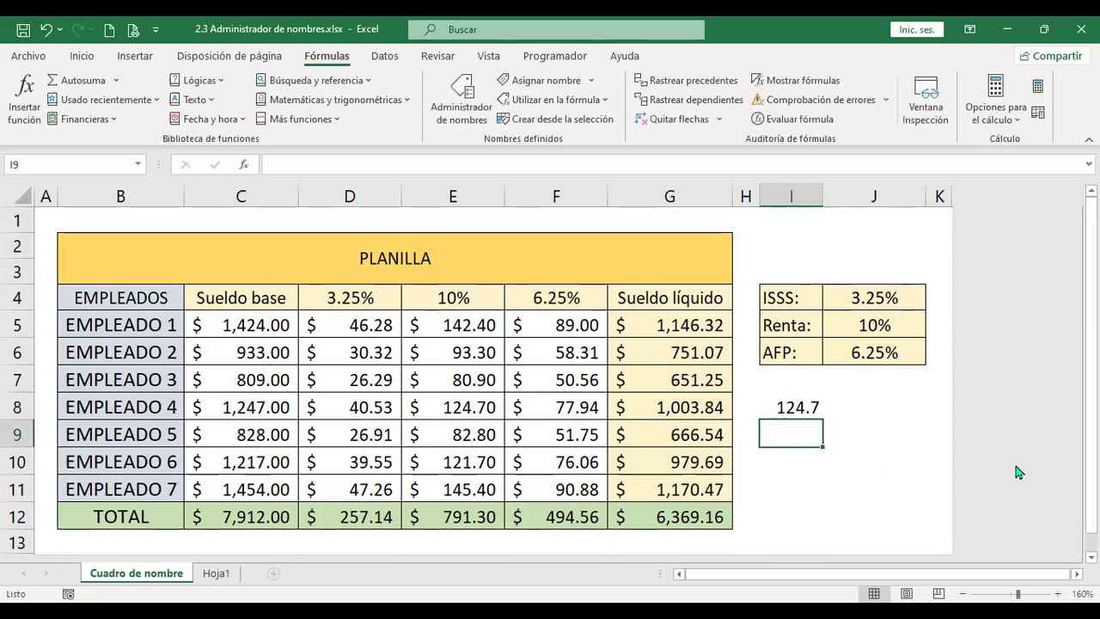
key(Up)
key(Delete)
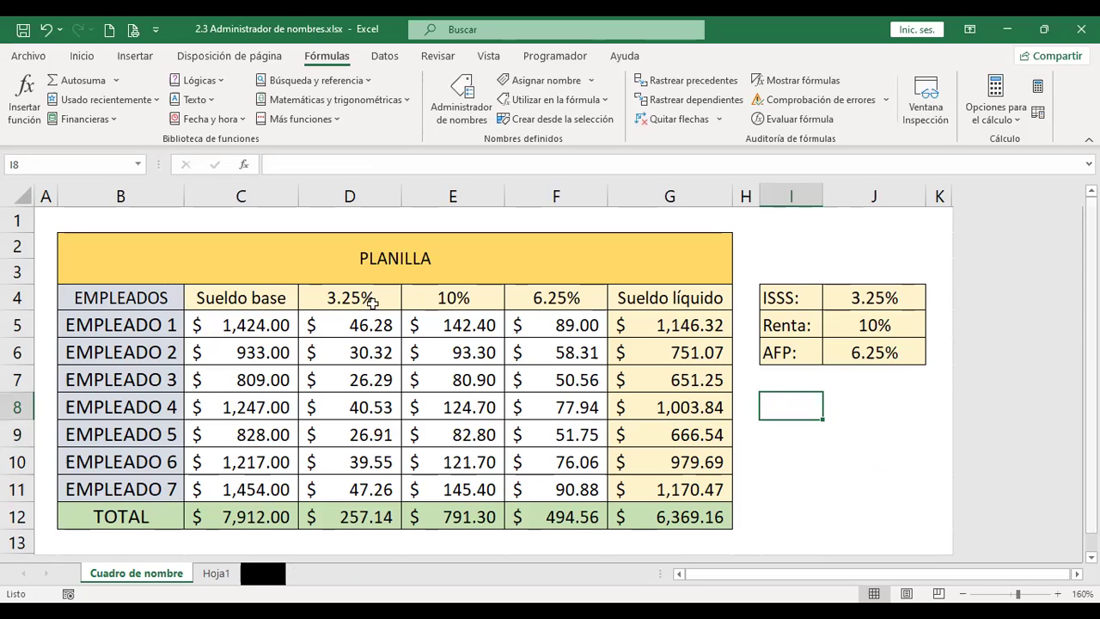
Enter the label Venta + comisión in D12 of Hoja1 and fit column D's width to its text
click(216, 579)
click(169, 436)
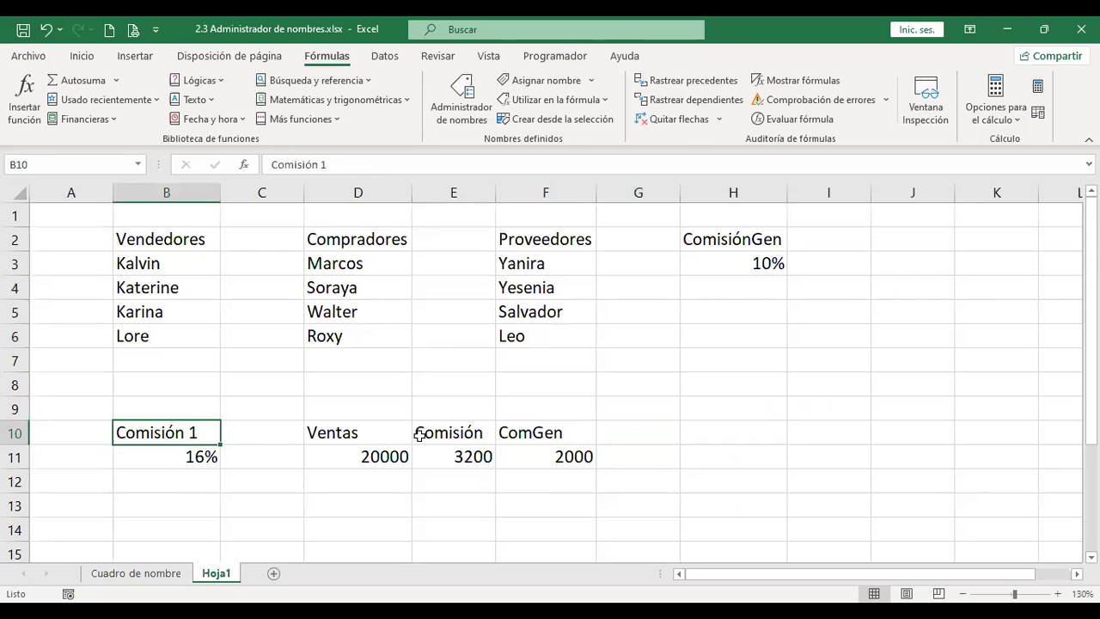
click(642, 430)
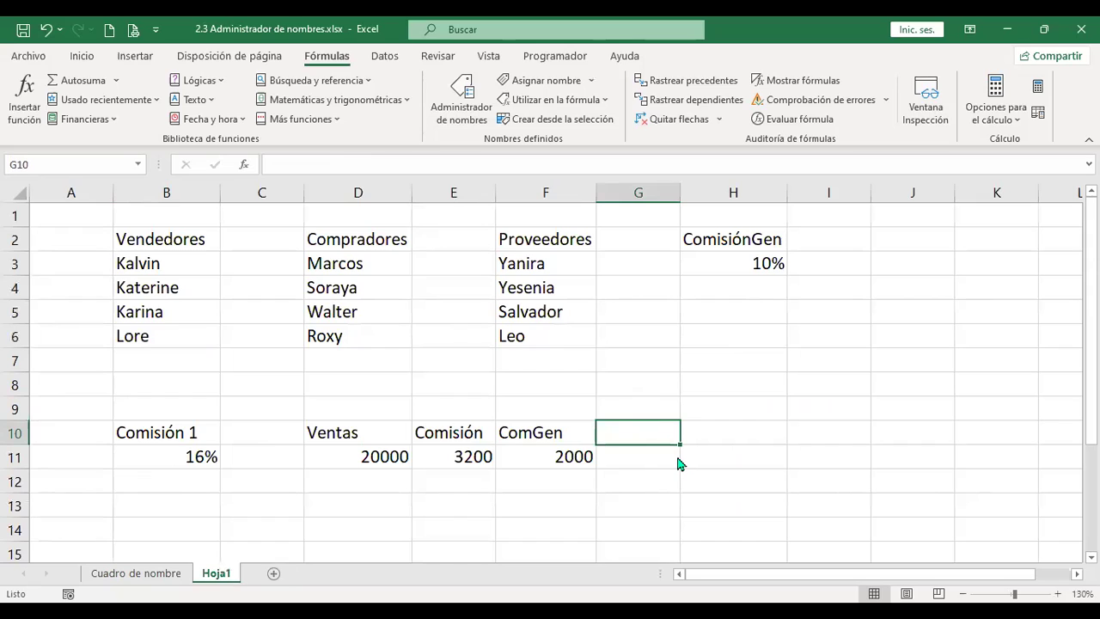
key(ctrl+F3)
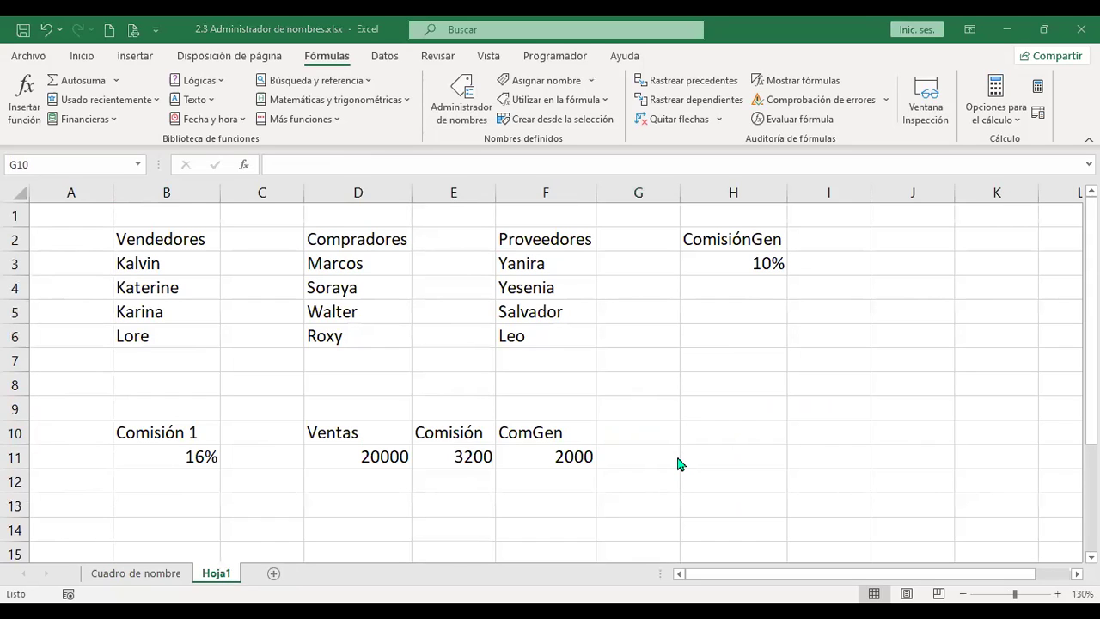
click(381, 474)
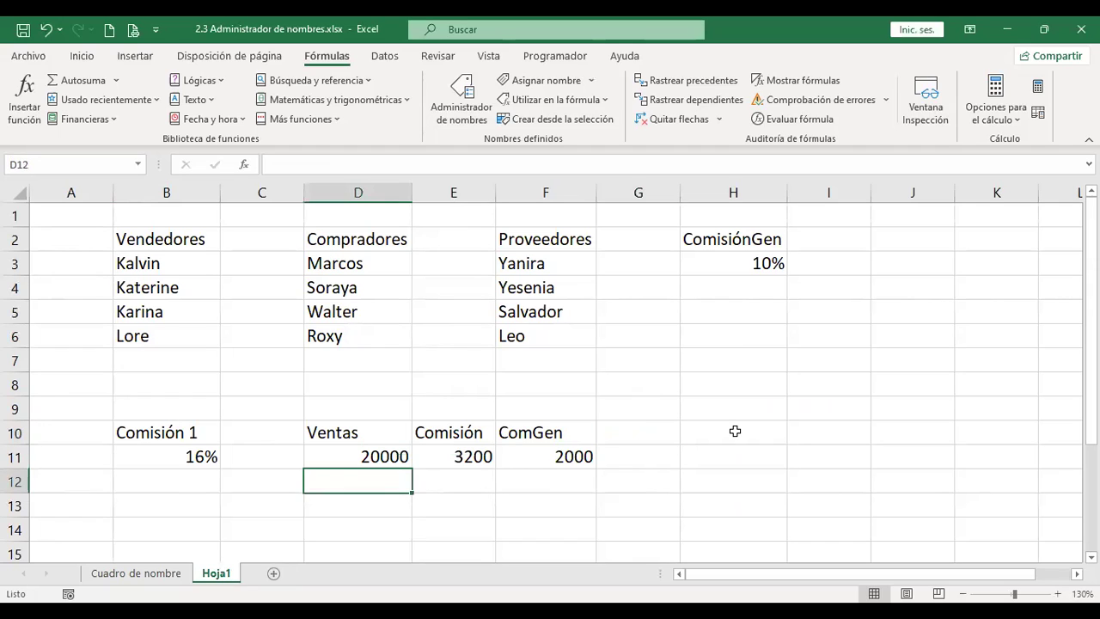
text(Ve)
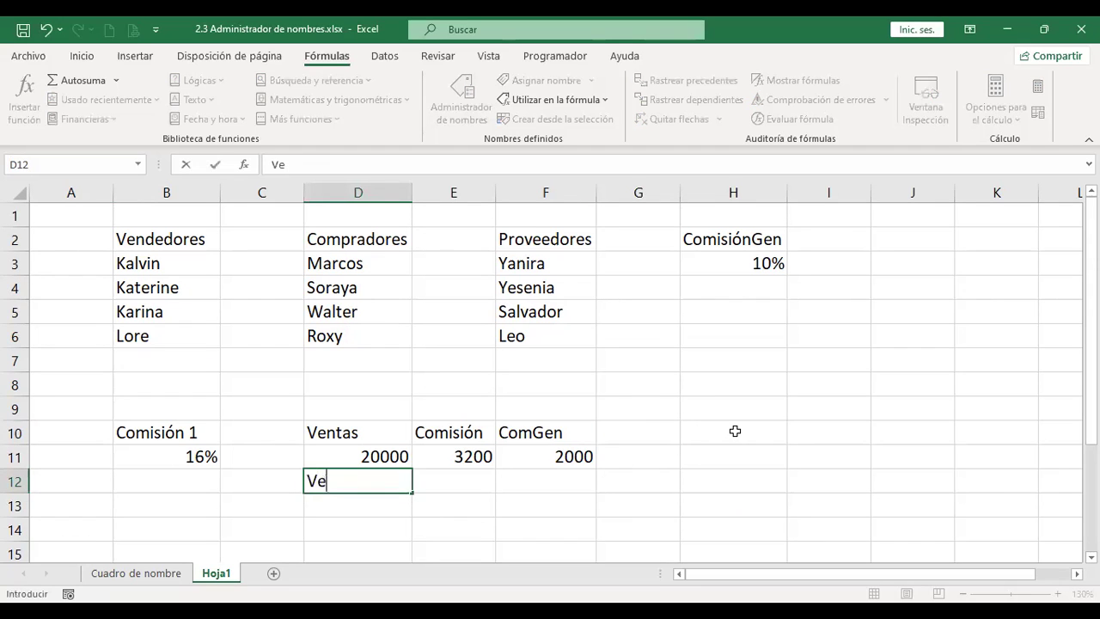
text(nta + comisión)
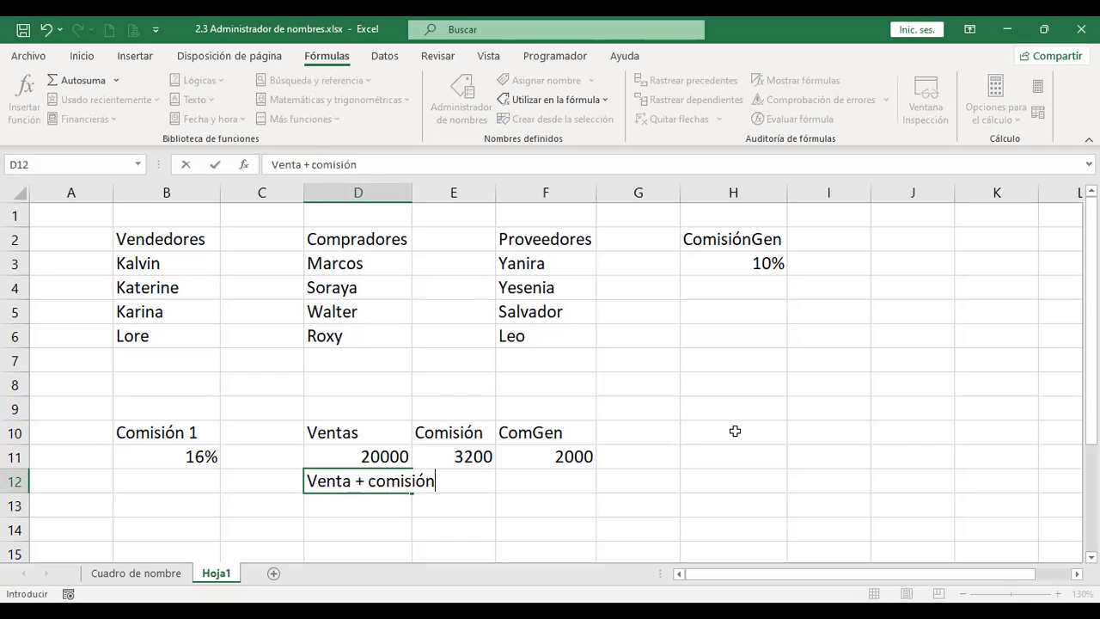
key(Return)
key(Up)
key(Right)
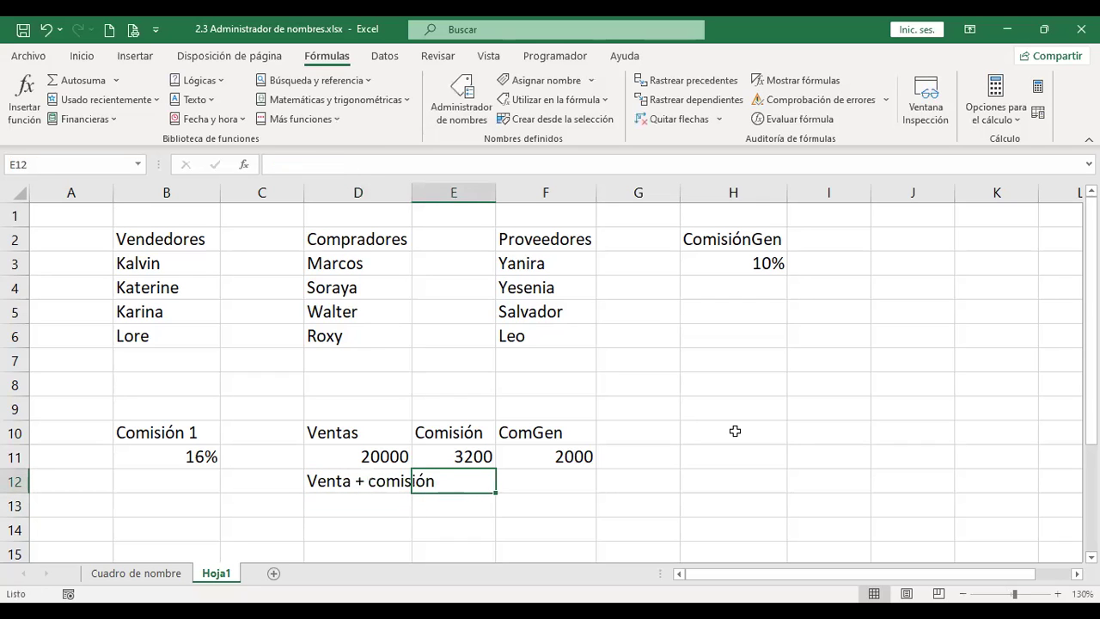
double_click(410, 196)
Enter the formula +D11+Comisión_1 in E12 as the sale-plus-commission amount
text(+)
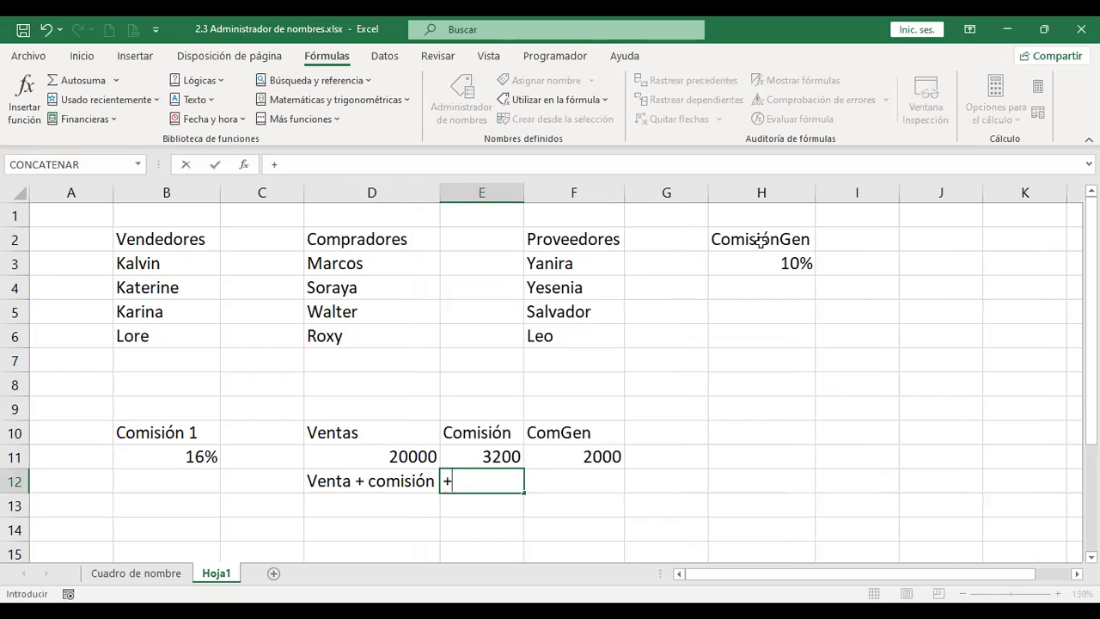
key(Left)
key(Up)
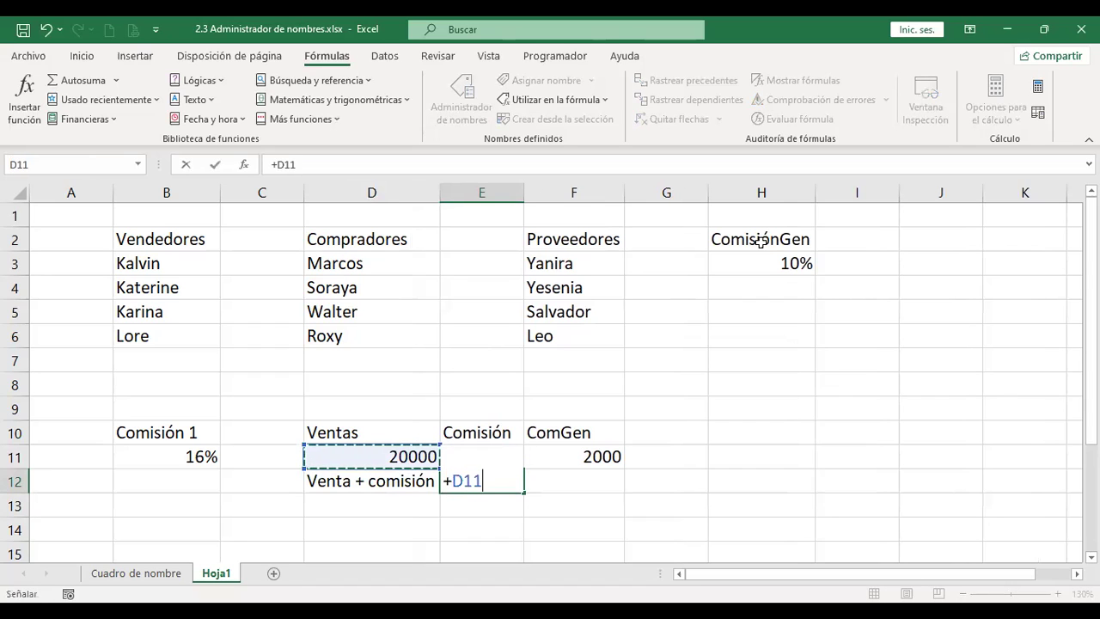
text(+)
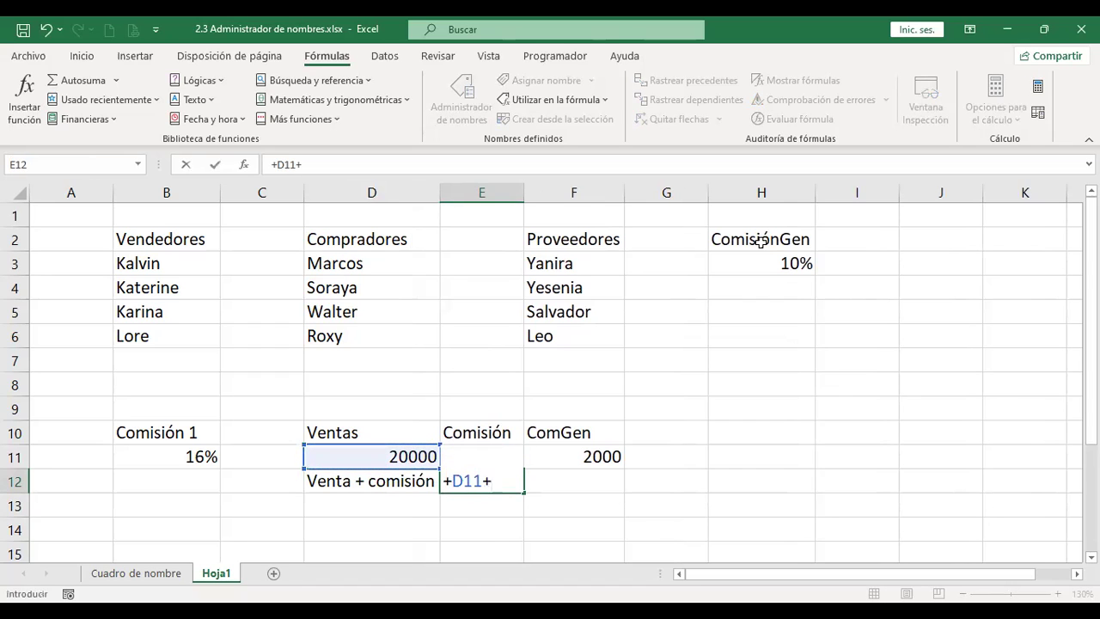
text(com)
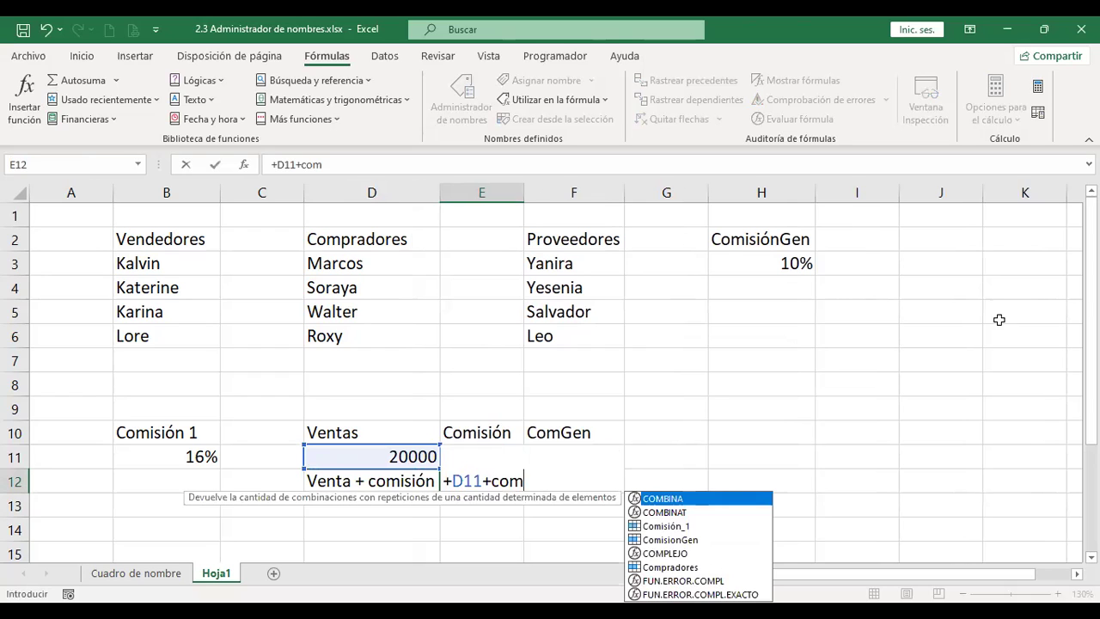
key(Down)
key(Down)
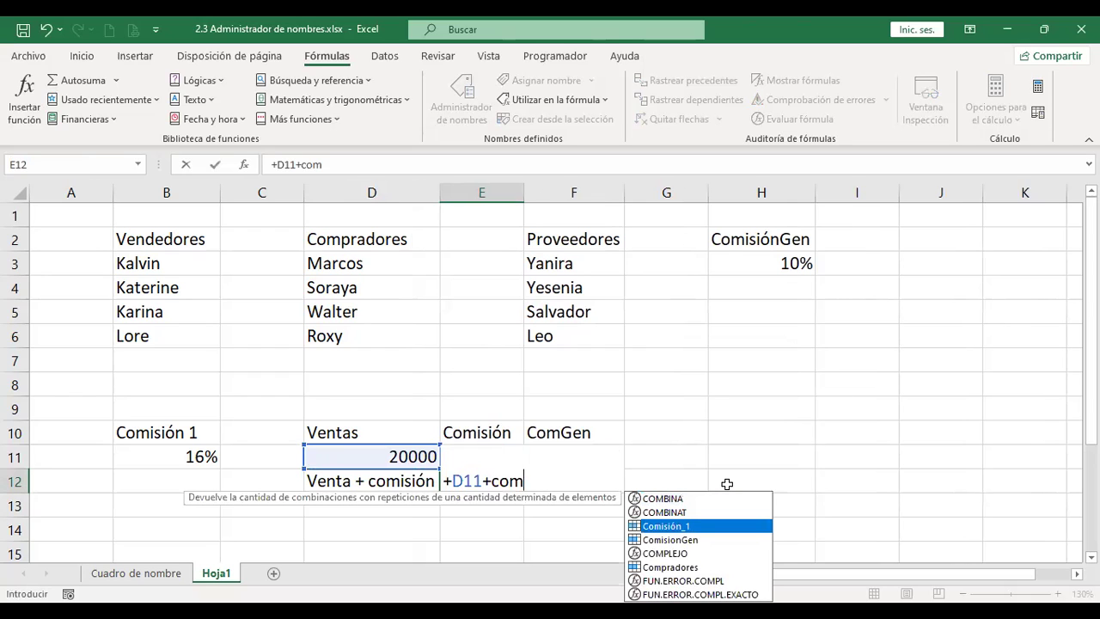
key(Tab)
key(Return)
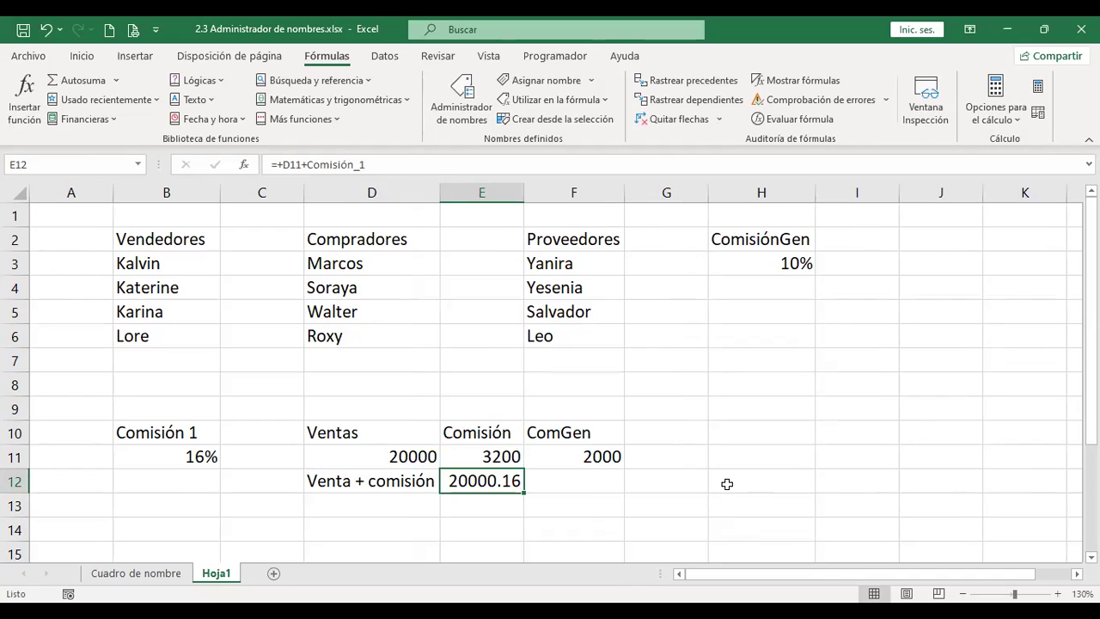
Compare the formulas in E11, F11 and E12 with the commission rate in B11 to check what Comisión_1 contributes
key(Up)
key(Right)
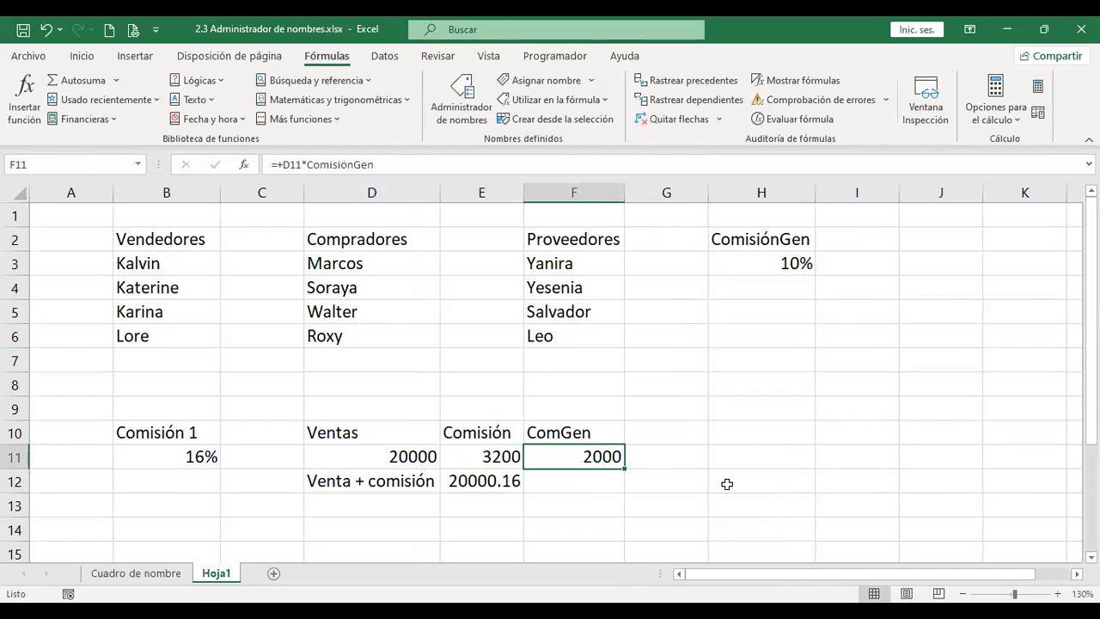
key(Left)
key(Down)
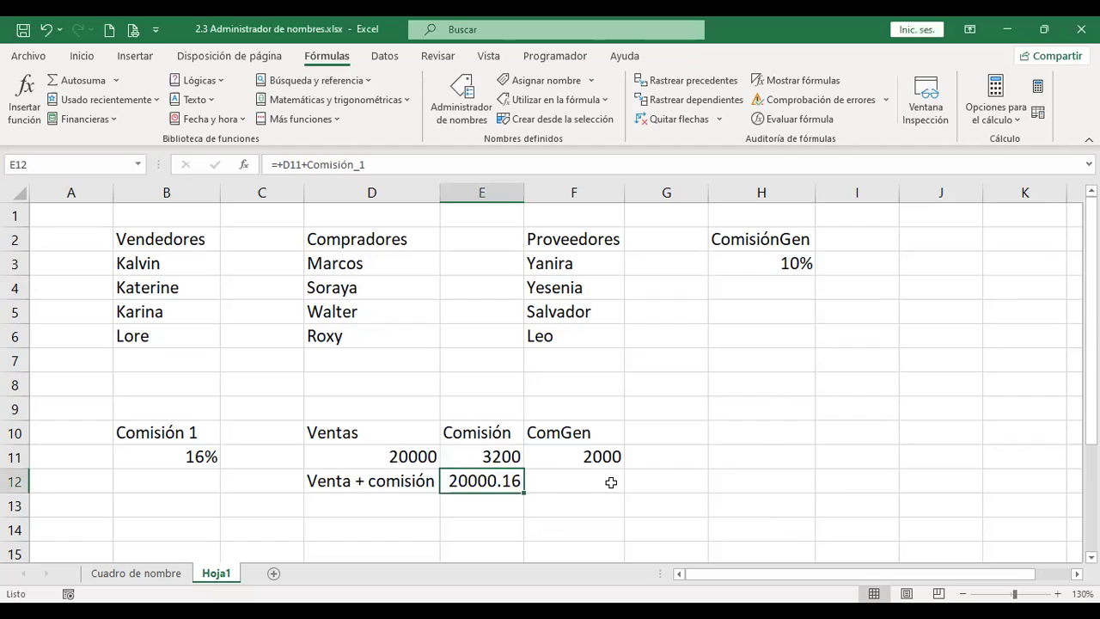
scroll(650, 435, down, 1)
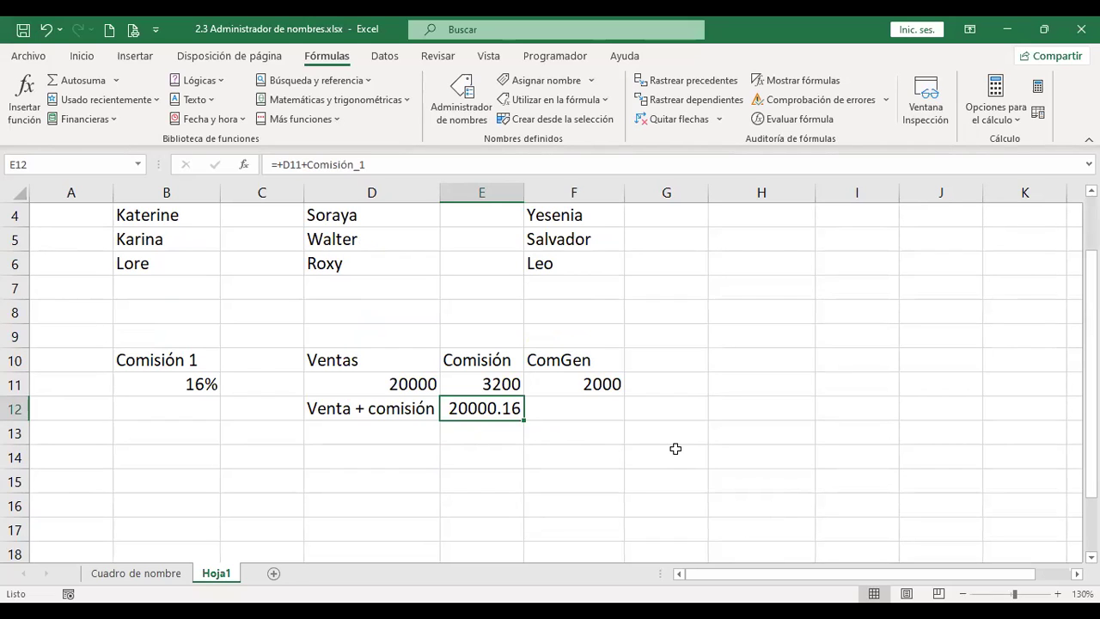
key(Up)
key(Down)
key(Up)
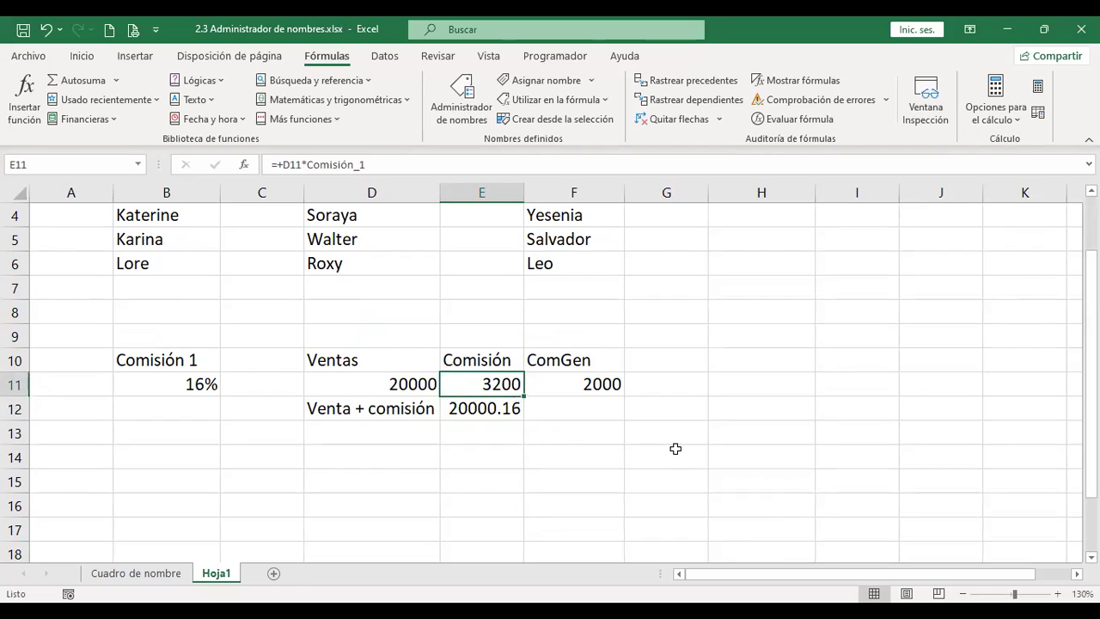
key(Left)
key(Left)
key(Left)
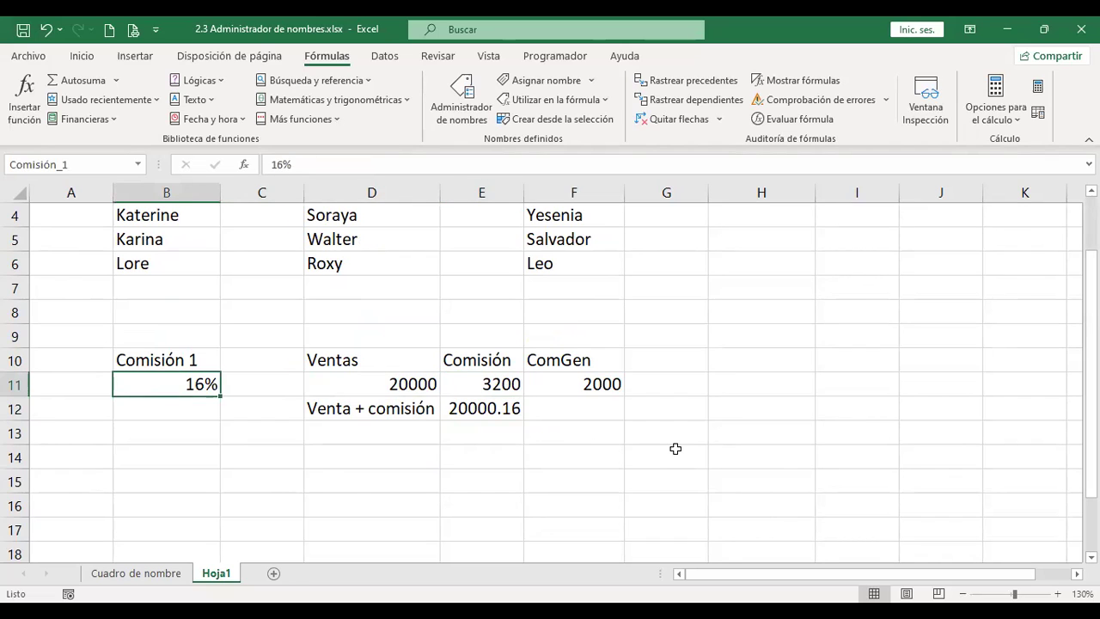
key(Right)
key(Right)
key(Right)
key(Right)
key(Left)
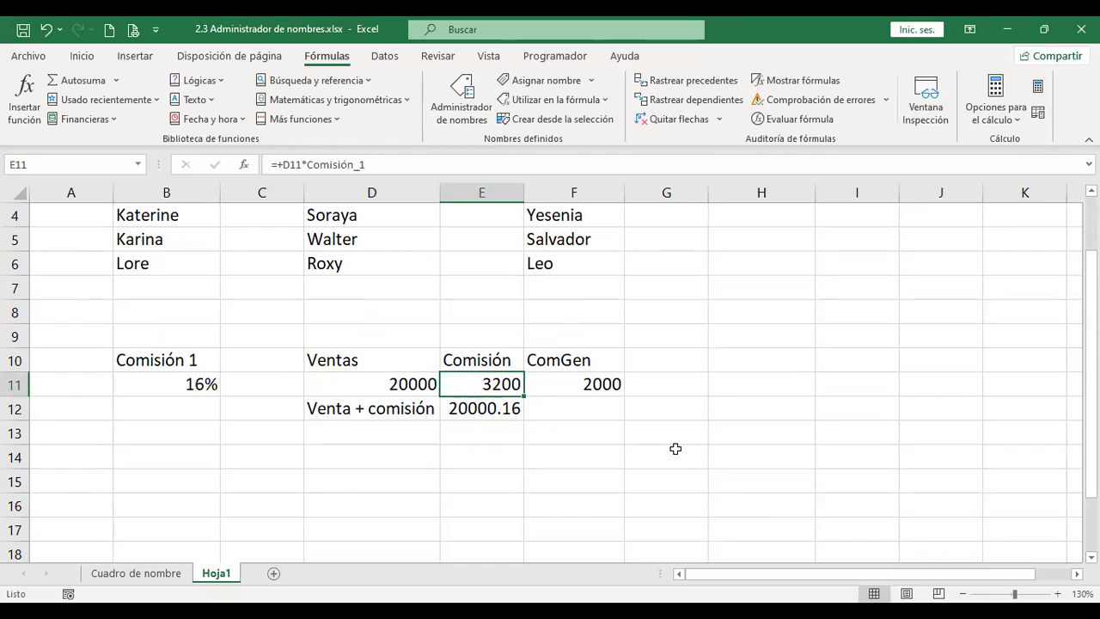
click(501, 410)
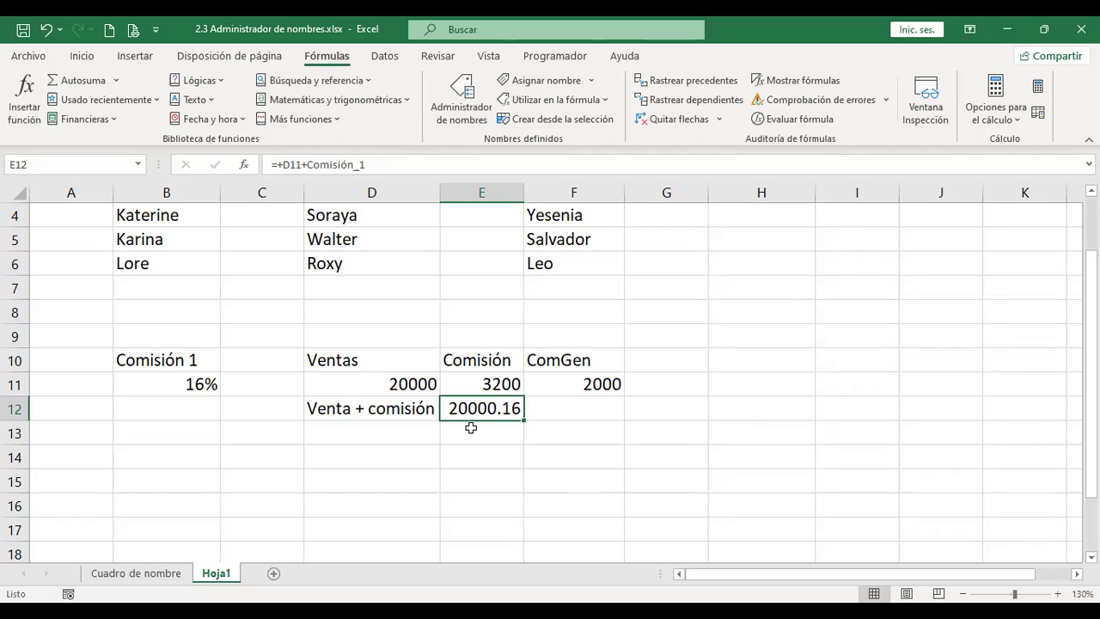
click(174, 385)
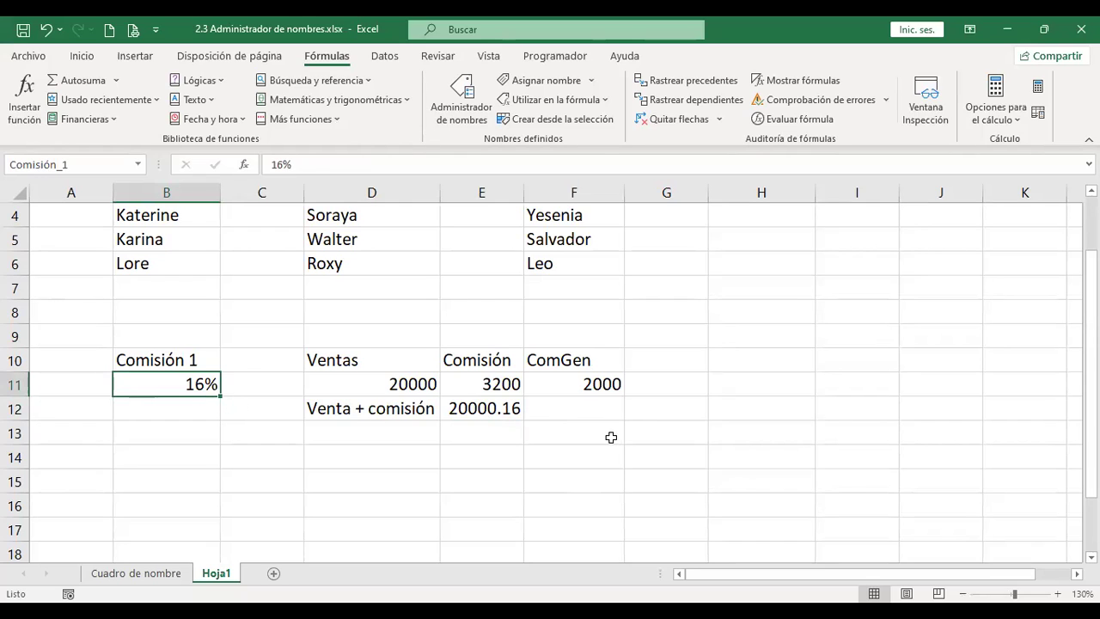
click(471, 404)
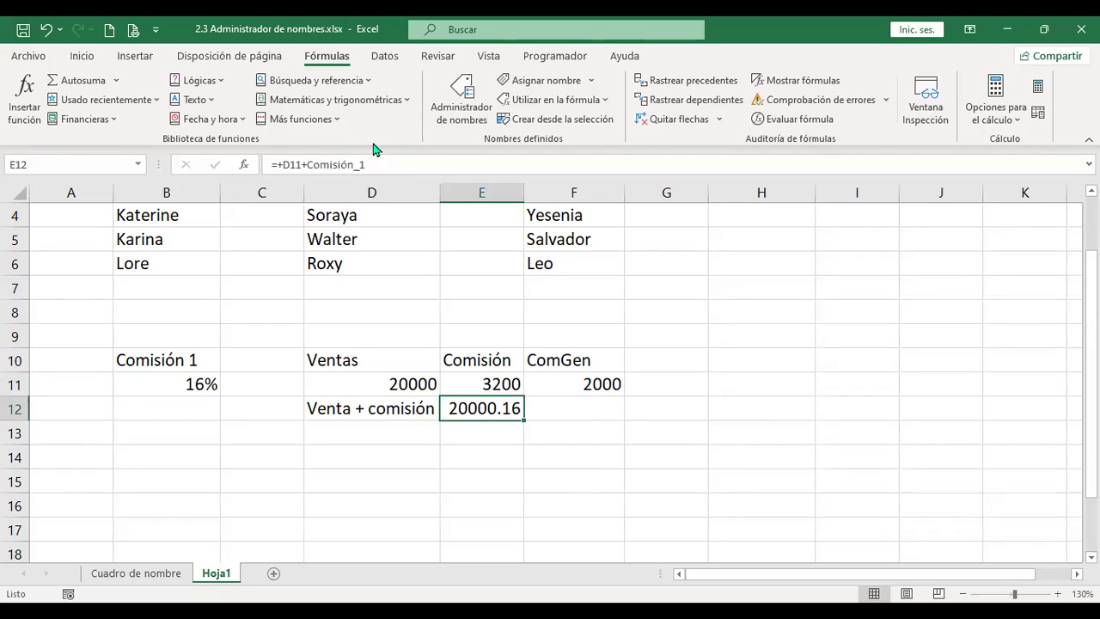
click(402, 162)
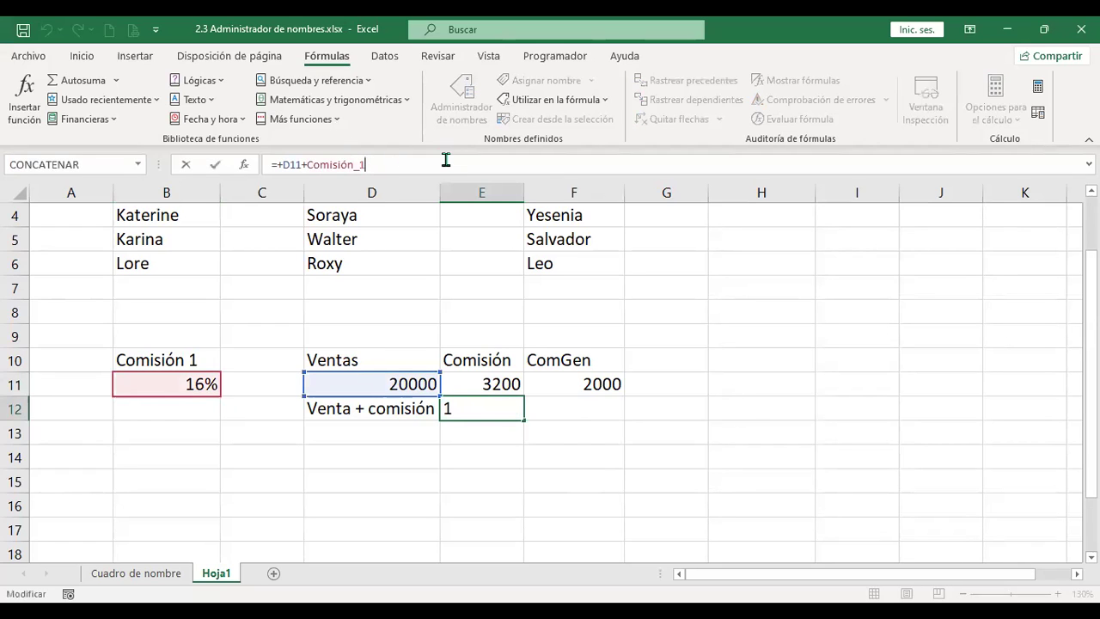
key(BackSpace)
key(BackSpace)
key(BackSpace)
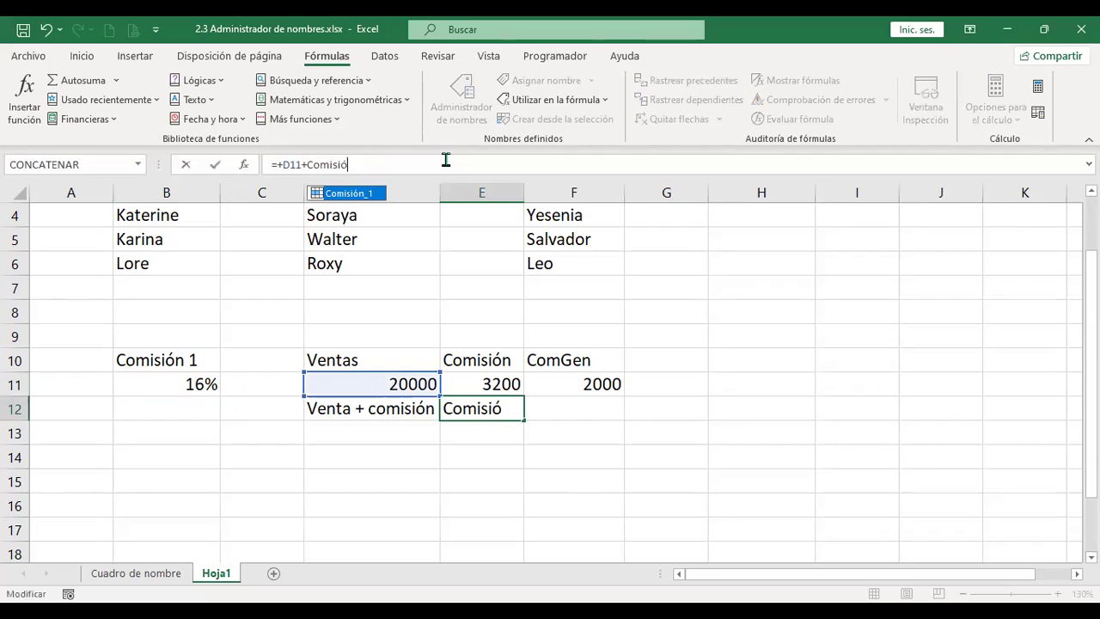
key(BackSpace)
key(BackSpace)
key(BackSpace)
key(BackSpace)
key(BackSpace)
key(BackSpace)
key(BackSpace)
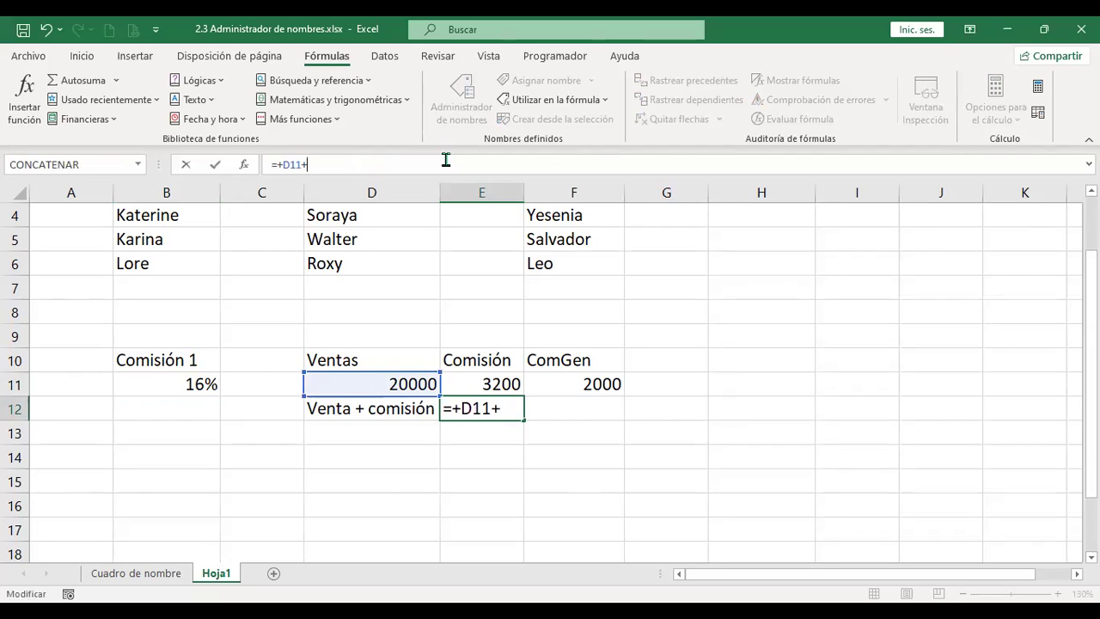
click(484, 383)
text(+)
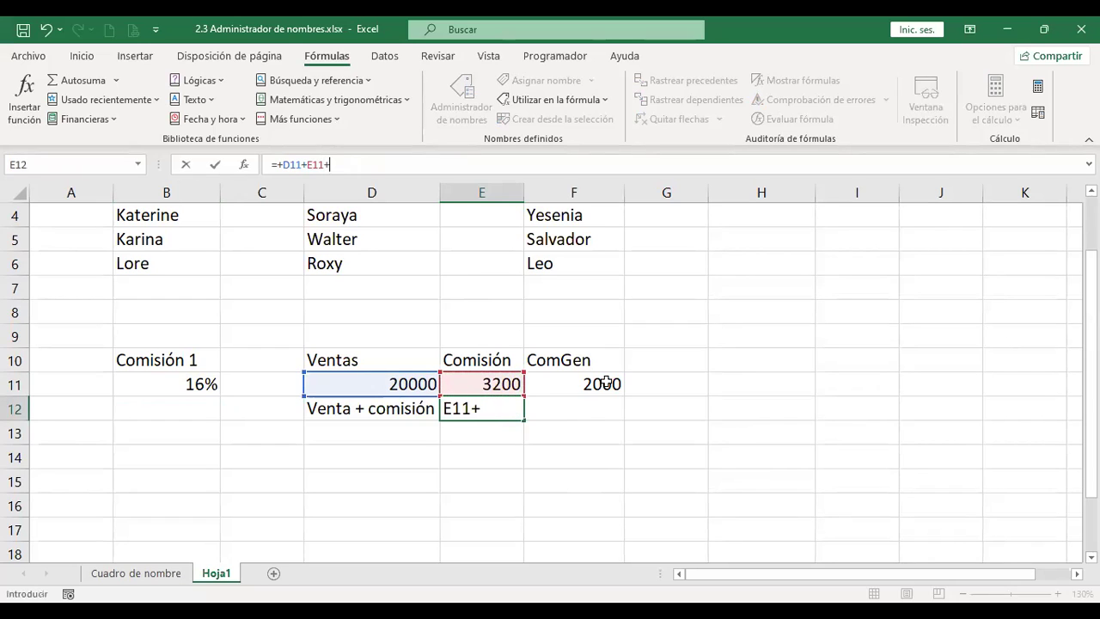
click(368, 379)
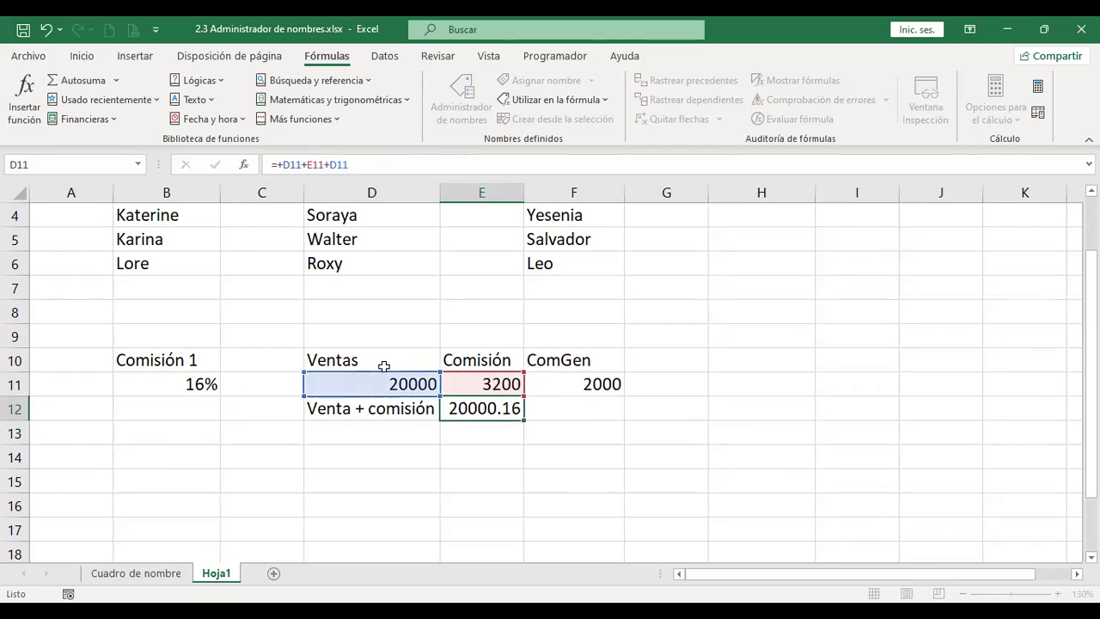
Replace the formula in E12 with +D11+E11 and check its cell references
text(+)
key(Up)
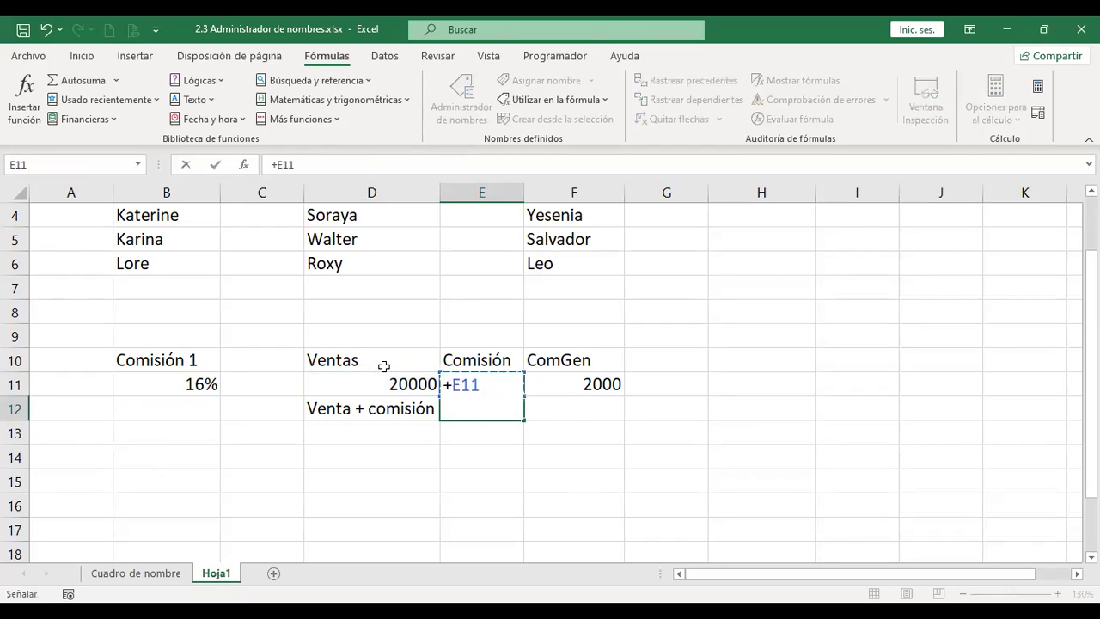
key(Left)
text(+)
key(Up)
key(Return)
key(Up)
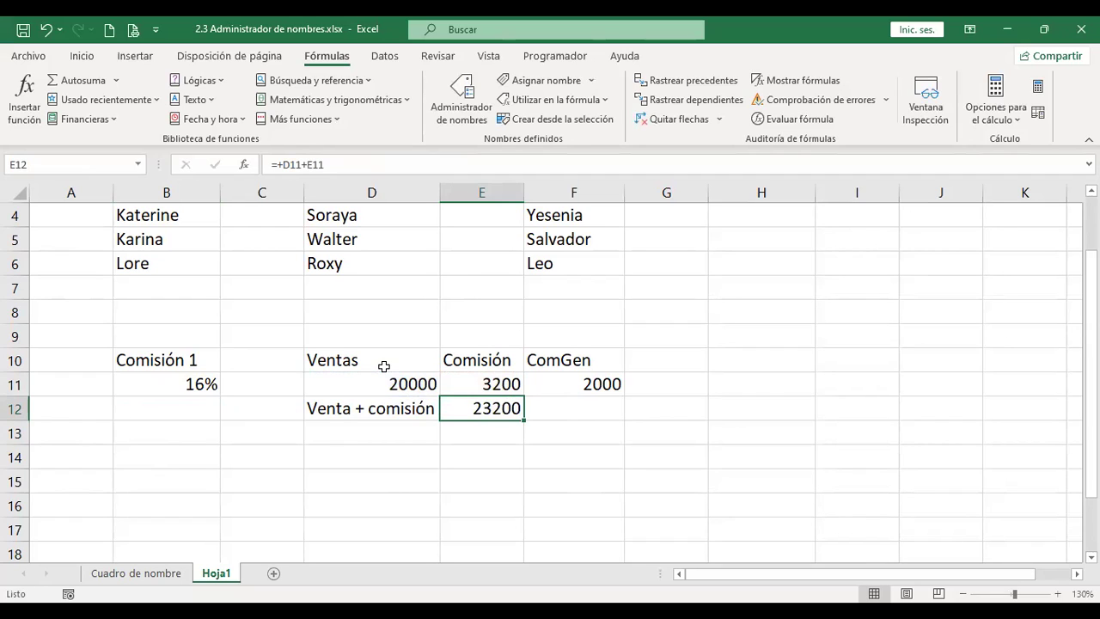
key(F2)
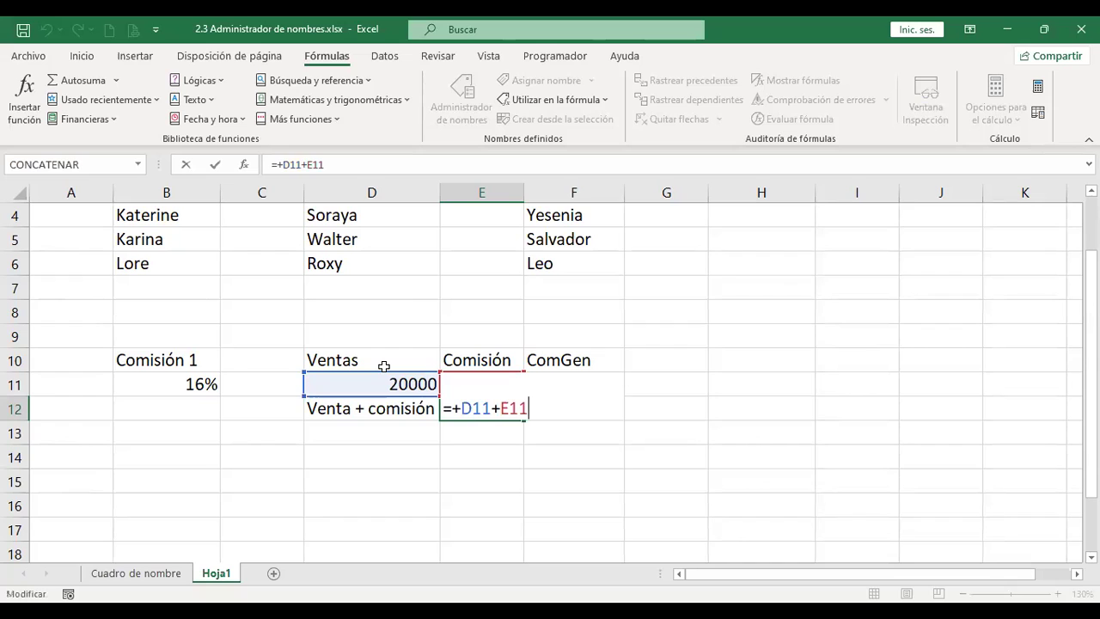
key(Return)
key(Up)
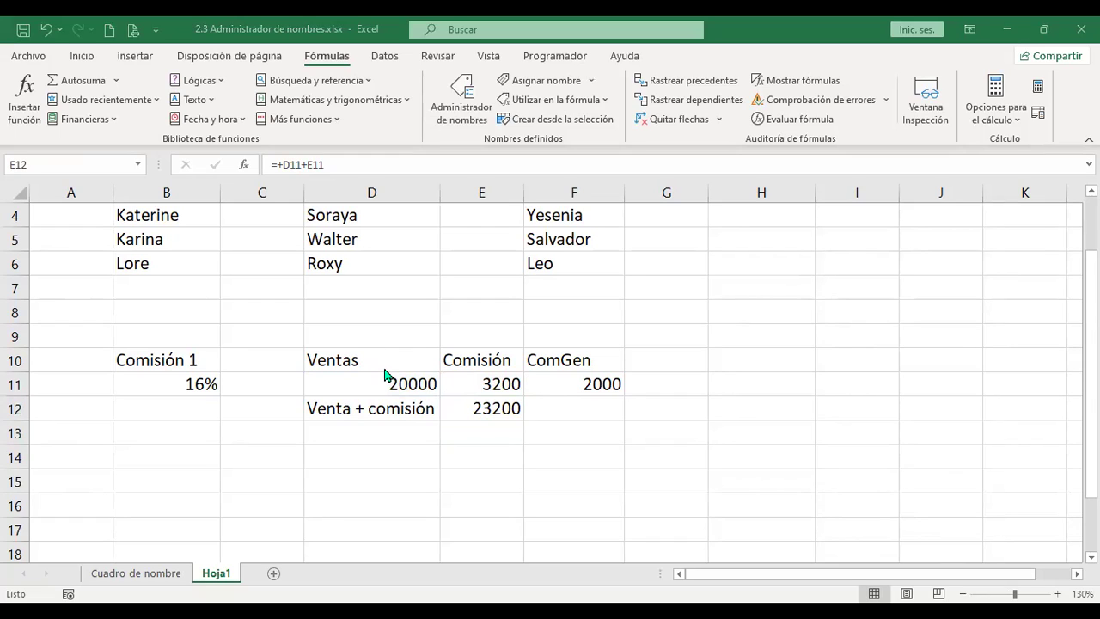
Add a new sheet after Hoja1 and paste the copied Ventas 1er Semestre data into it as formulas only
key(ctrl+c)
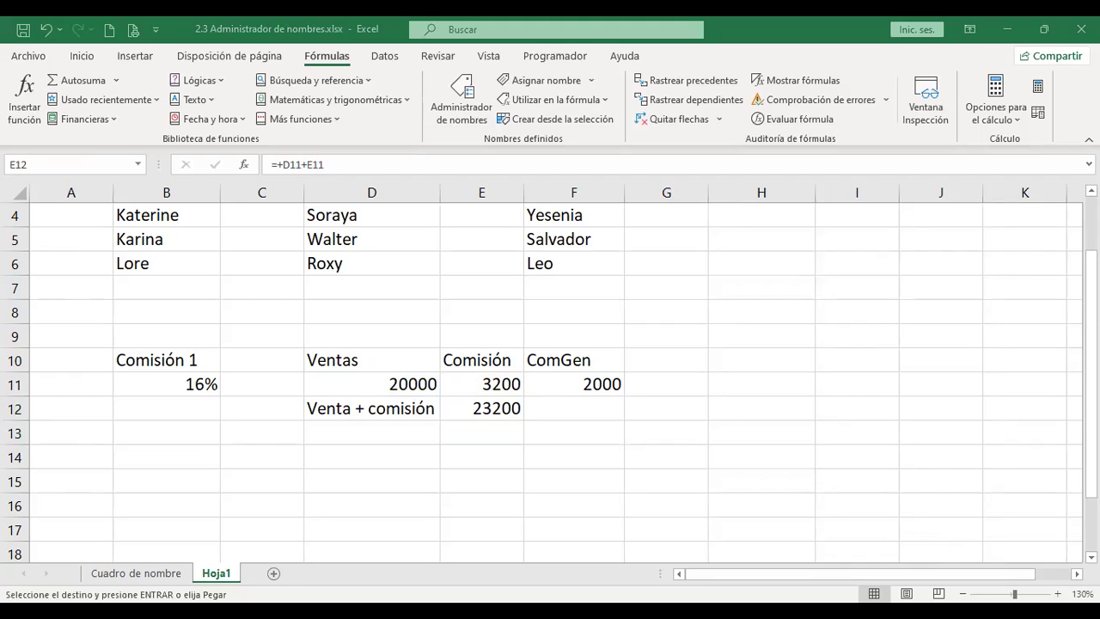
click(274, 574)
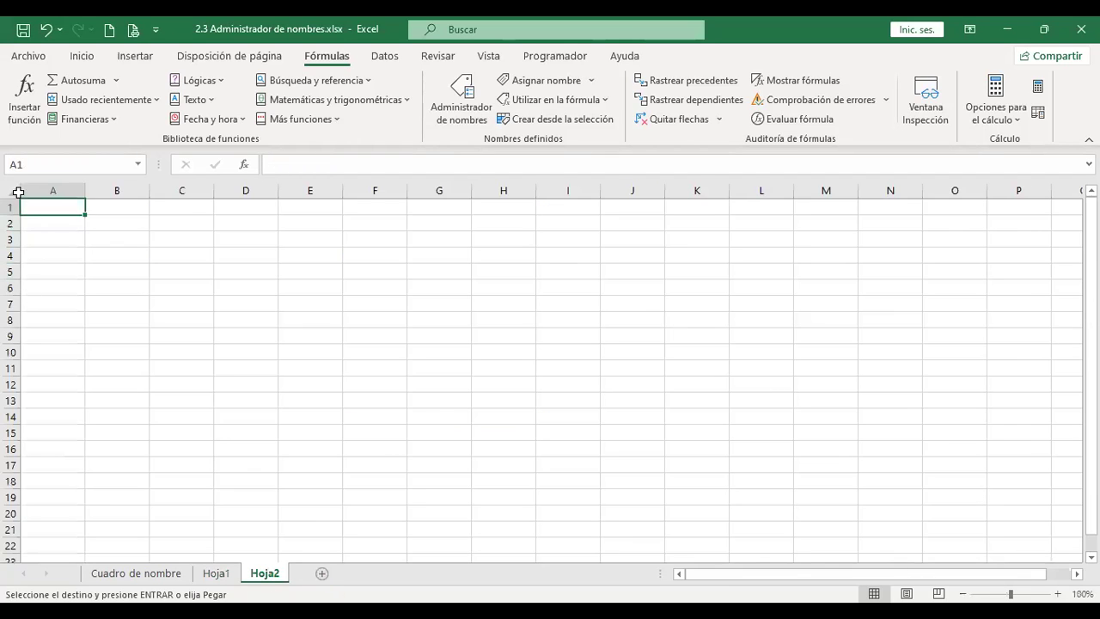
click(18, 192)
click(93, 57)
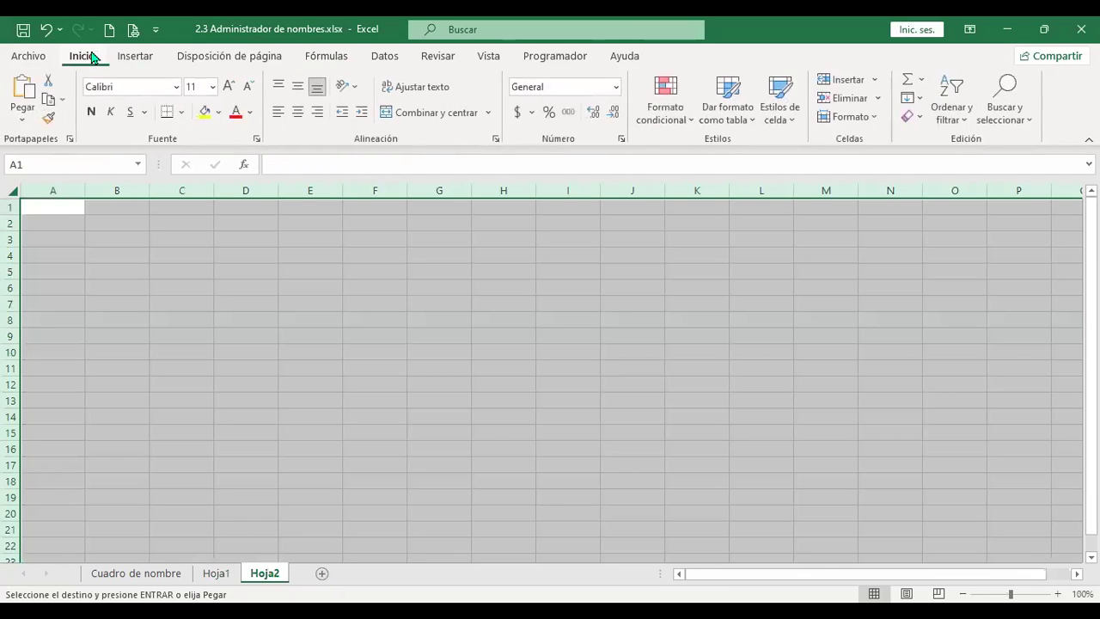
click(22, 123)
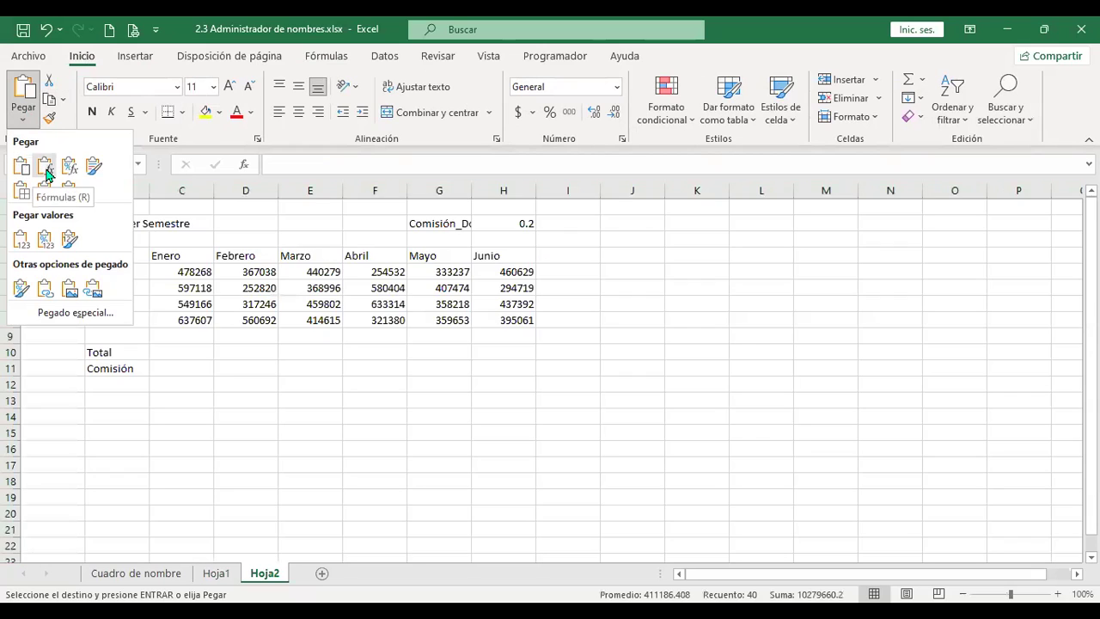
click(46, 166)
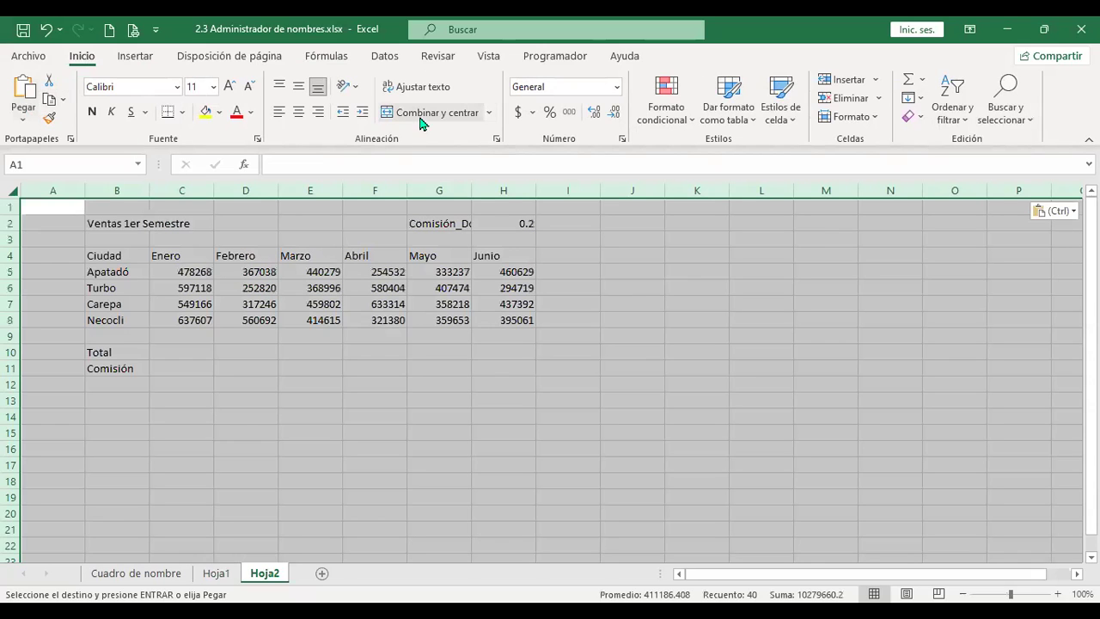
Review the defined names and their scopes in the name manager, then close it
click(323, 56)
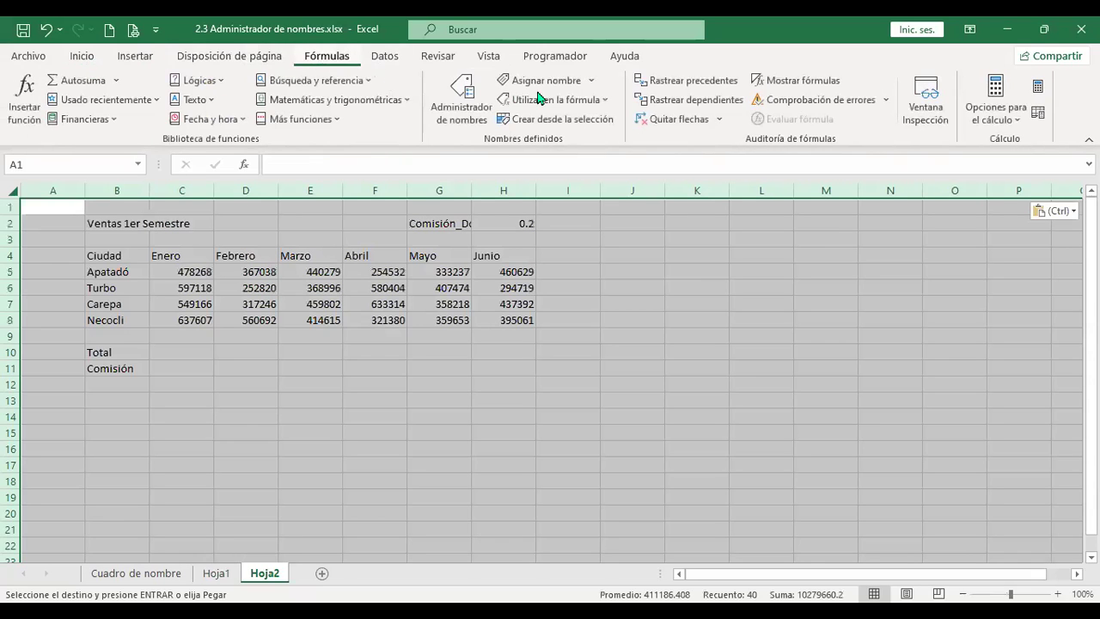
click(461, 96)
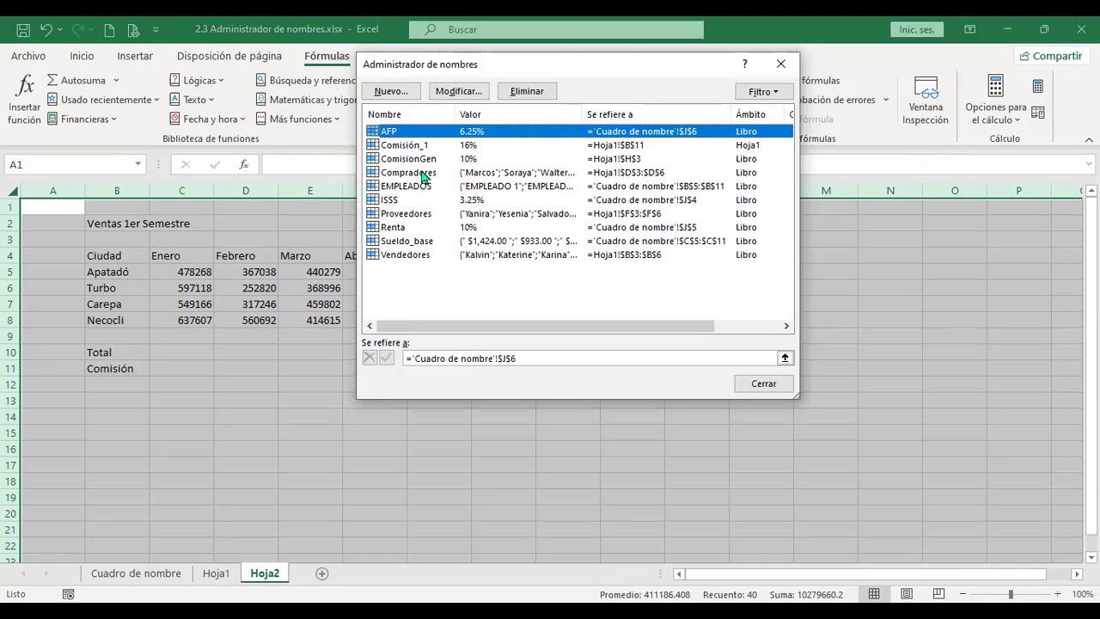
click(781, 384)
Fit column G to its content and apply all borders to the sales table B4:H8
click(140, 257)
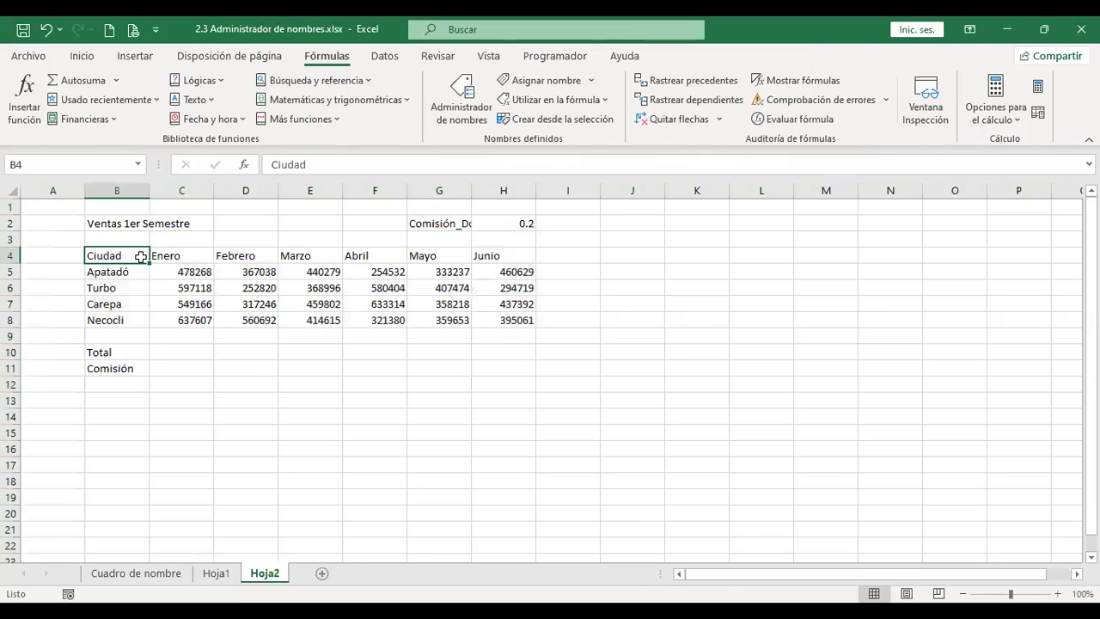
drag(115, 256, 443, 272)
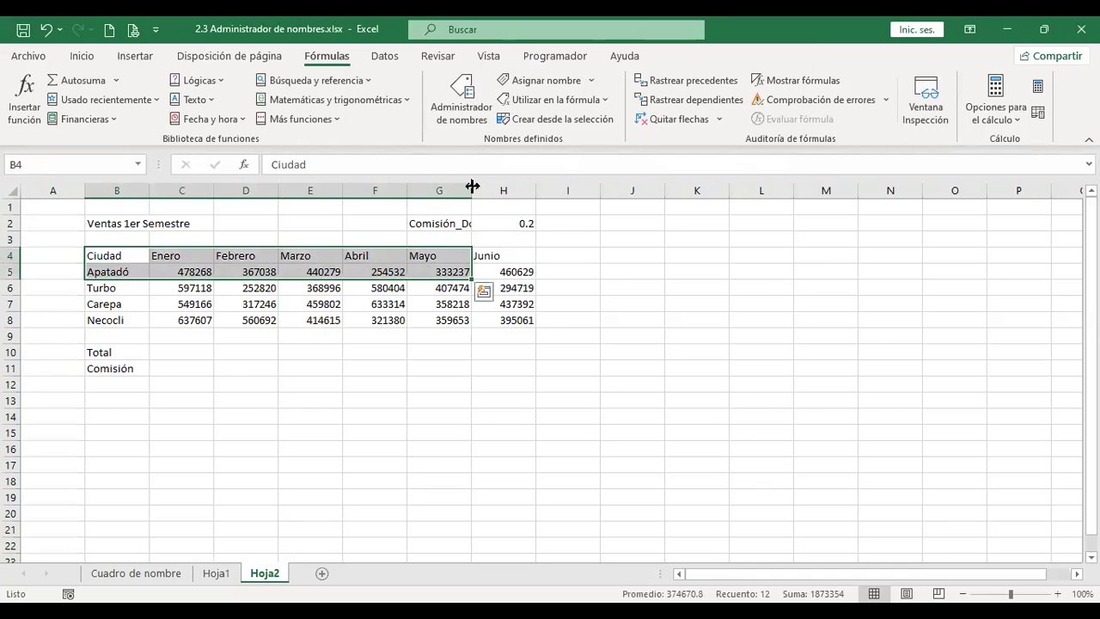
double_click(473, 186)
drag(116, 256, 519, 316)
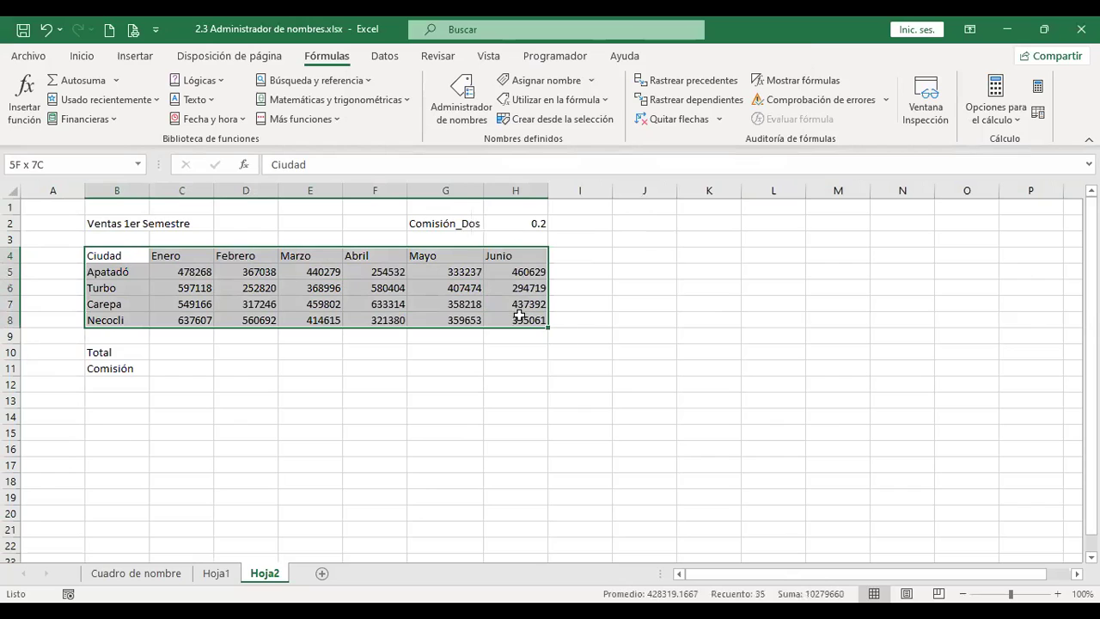
click(81, 56)
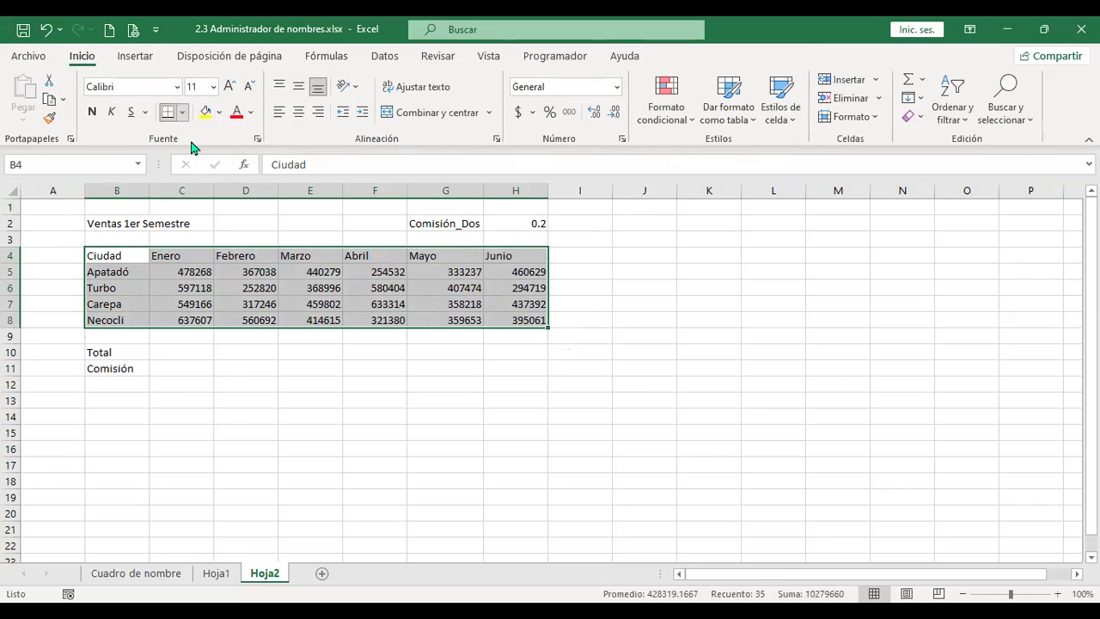
click(181, 113)
click(232, 282)
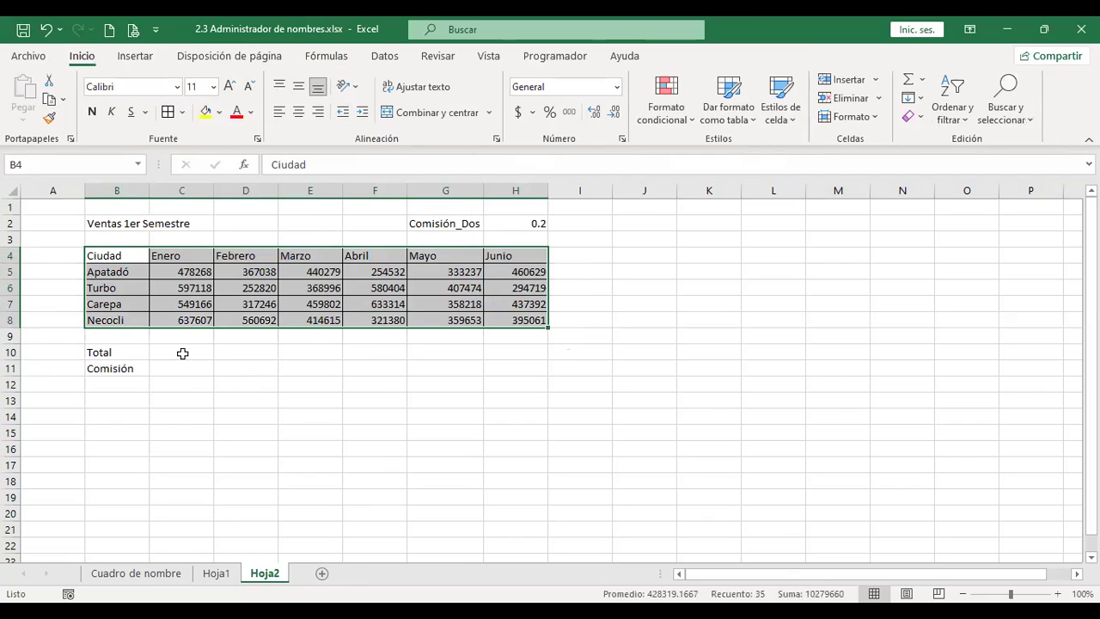
Format the Comisión_Dos rate in H2 as a percentage
click(182, 362)
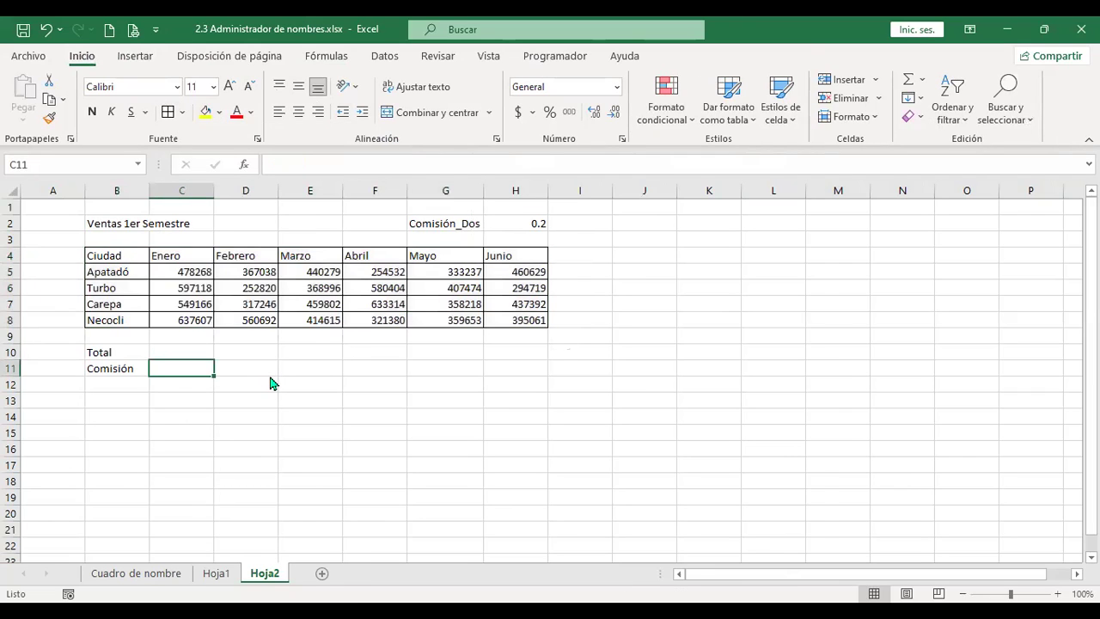
click(534, 225)
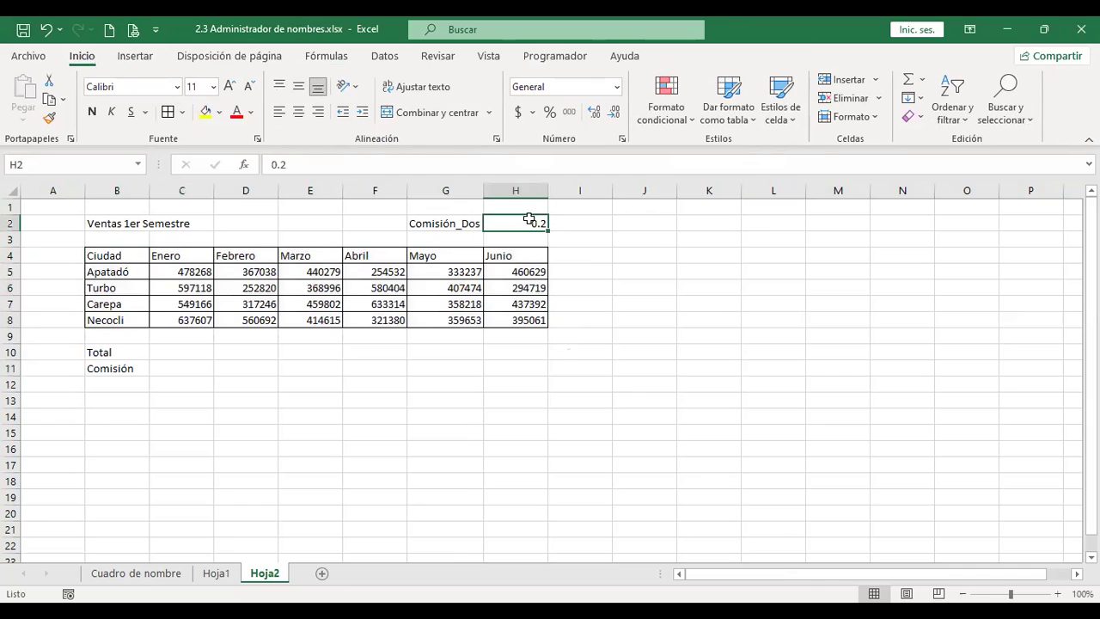
click(550, 112)
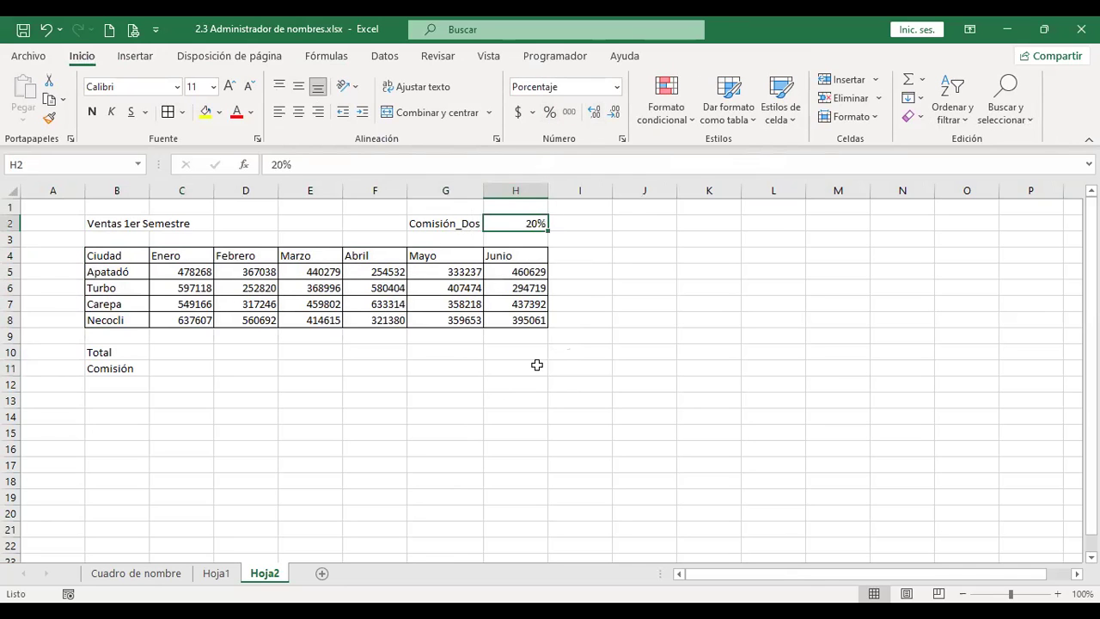
scroll(467, 355, up, 1)
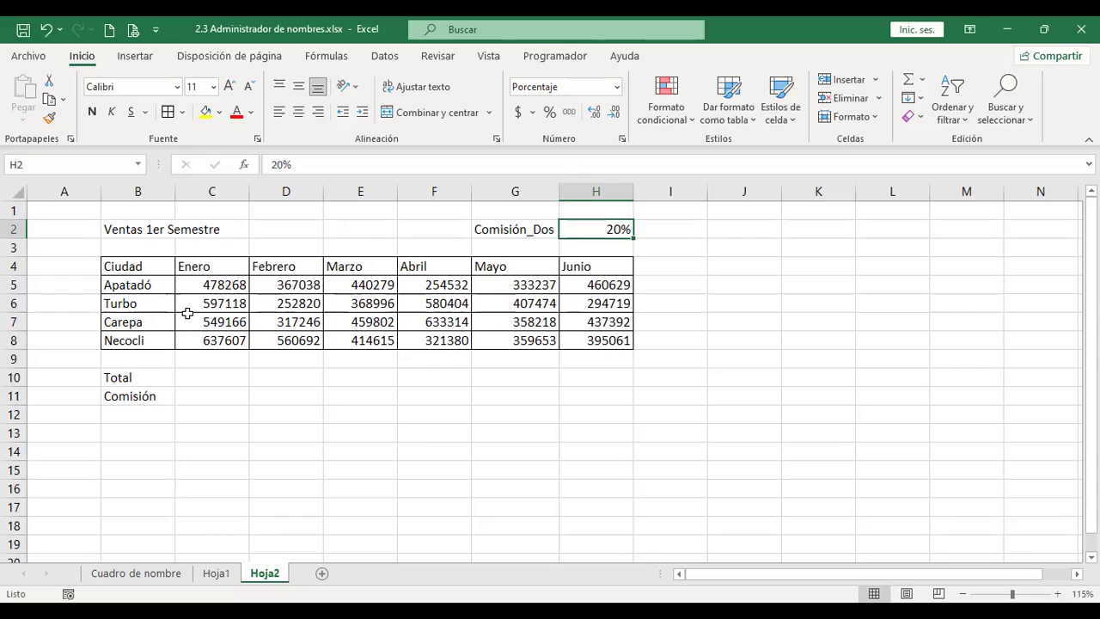
Replace the city names in B5 and B6 with Ahuachapán and Santa Tecla
drag(153, 285, 152, 335)
click(152, 278)
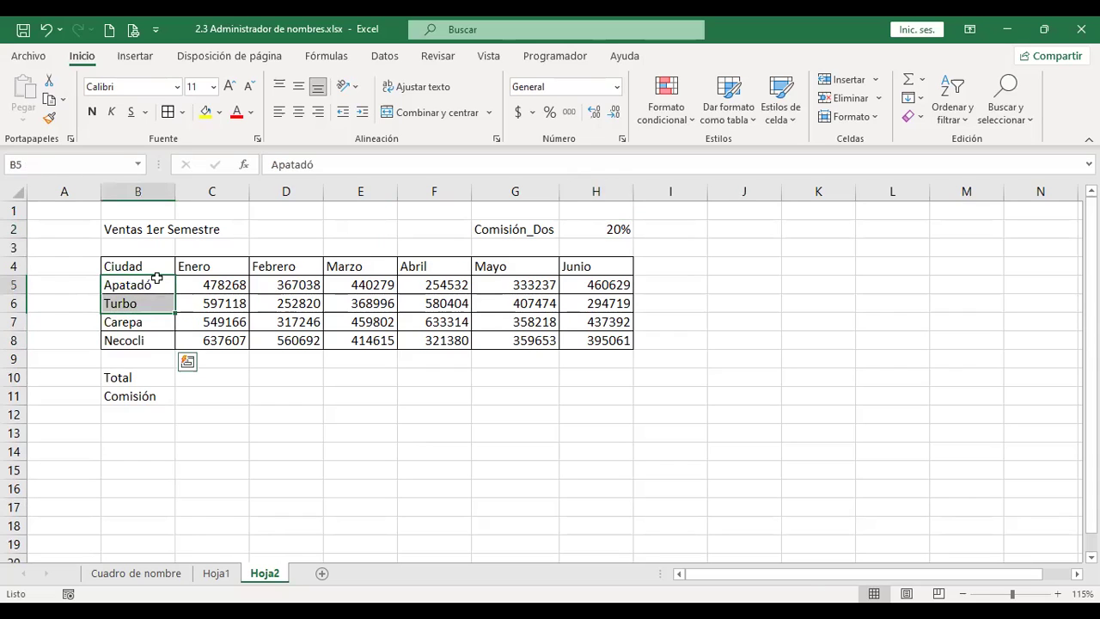
mouse_move(150, 285)
mouse_down()
mouse_move(154, 336)
mouse_move(155, 283)
mouse_up()
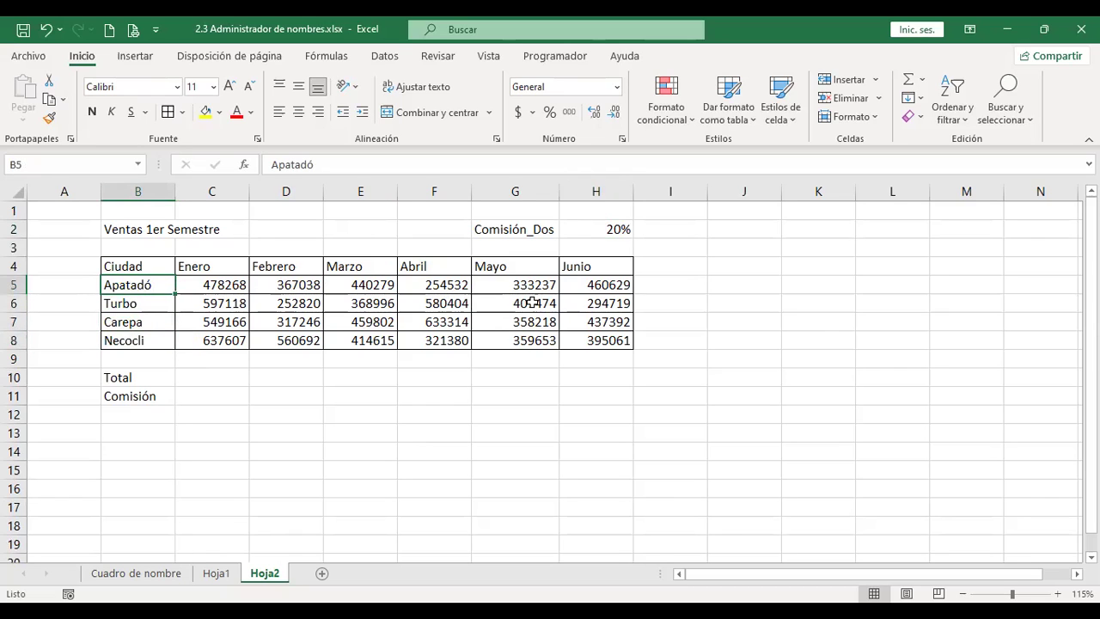
text(Ahuach)
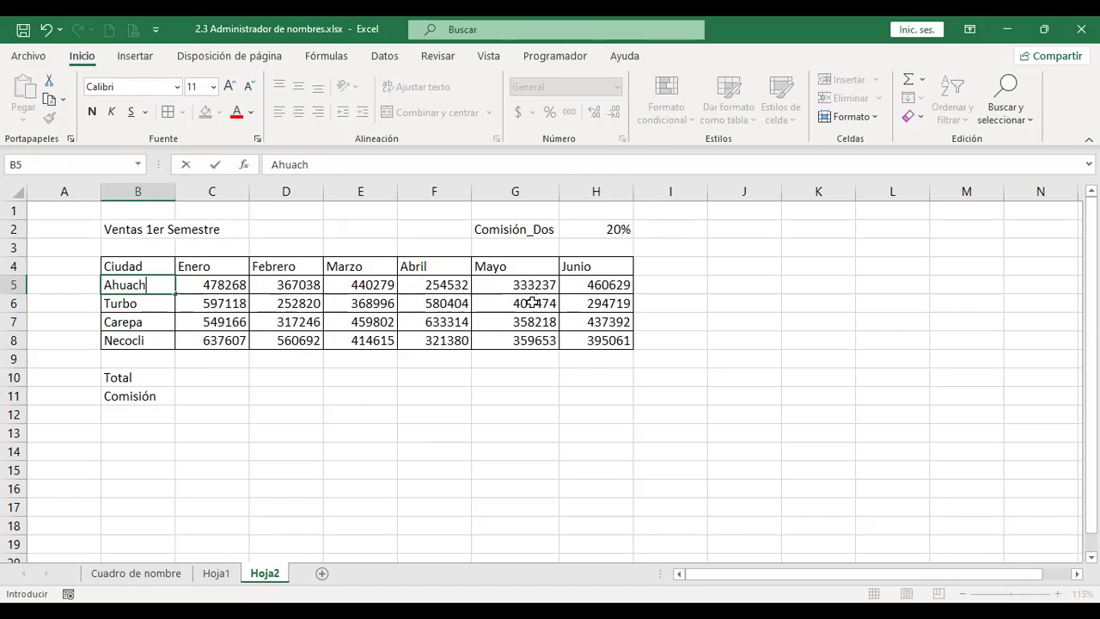
text(p)
key(BackSpace)
key(BackSpace)
text(hapán)
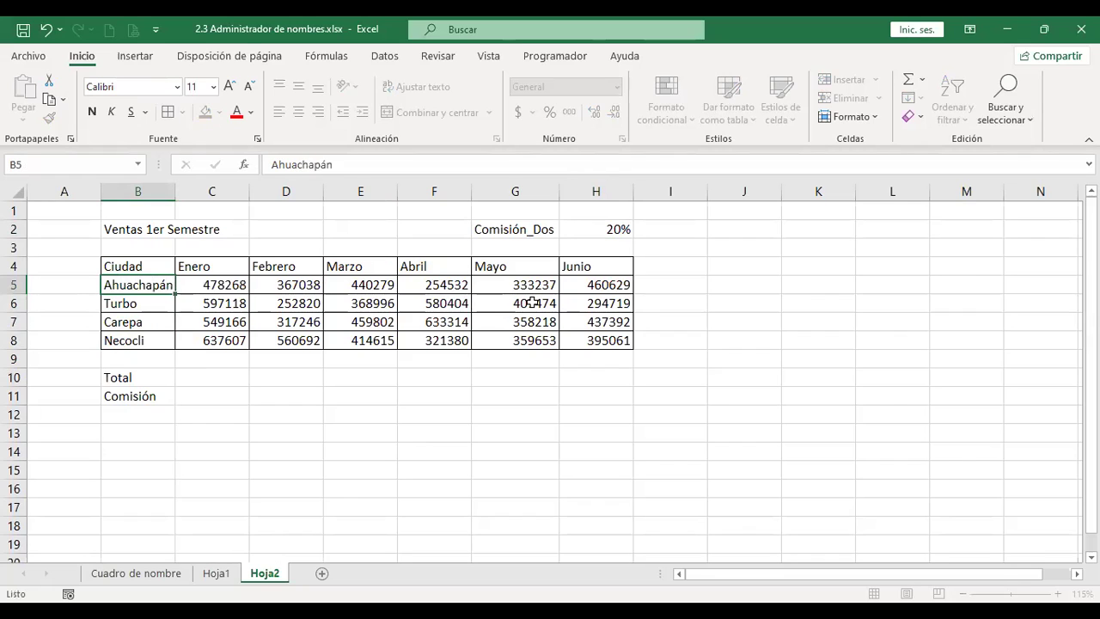
key(Return)
text(Sat)
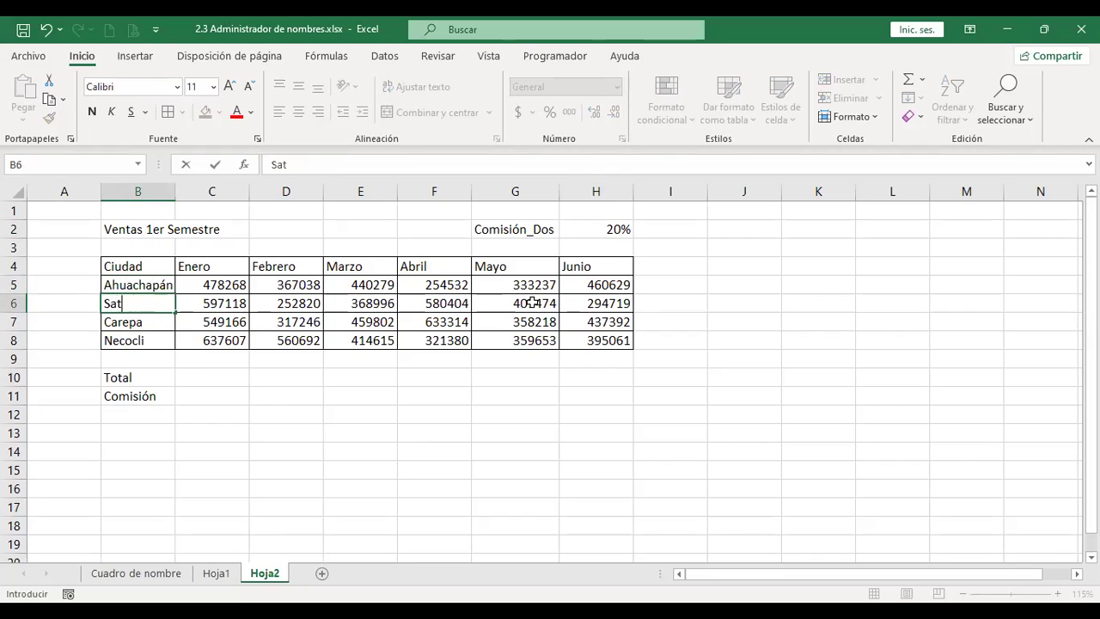
text(ta Tecla)
key(Return)
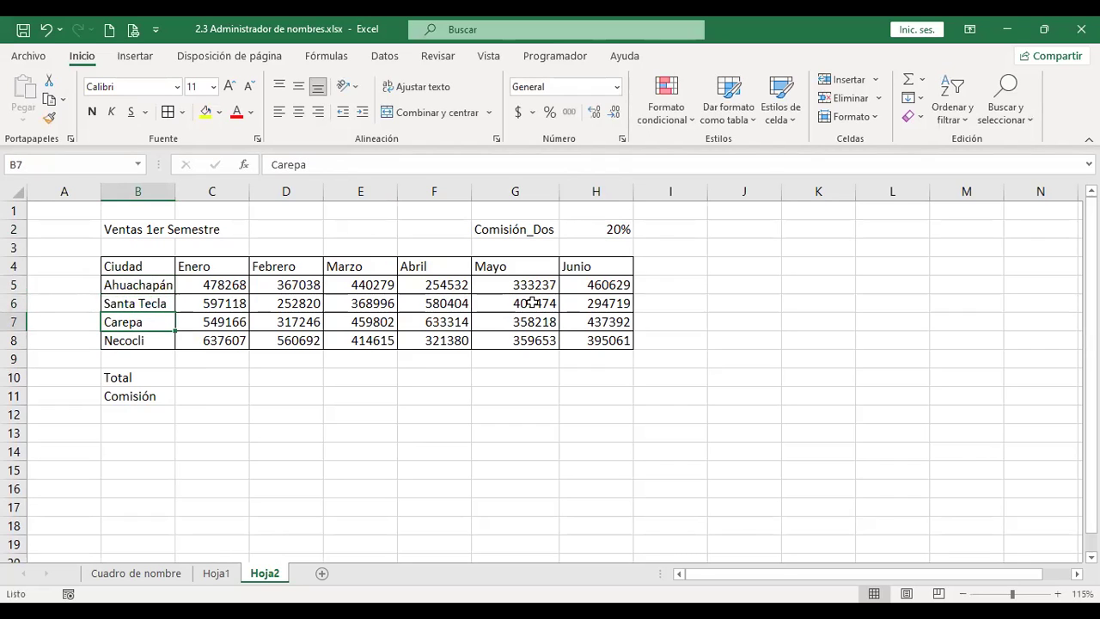
Replace the city names in B7 and B8 with San Salvador and Nejapa, and fit column B to its content
text(San Salavd)
key(BackSpace)
key(BackSpace)
key(BackSpace)
text(vador)
key(Return)
text(Nejapa)
key(Return)
key(Up)
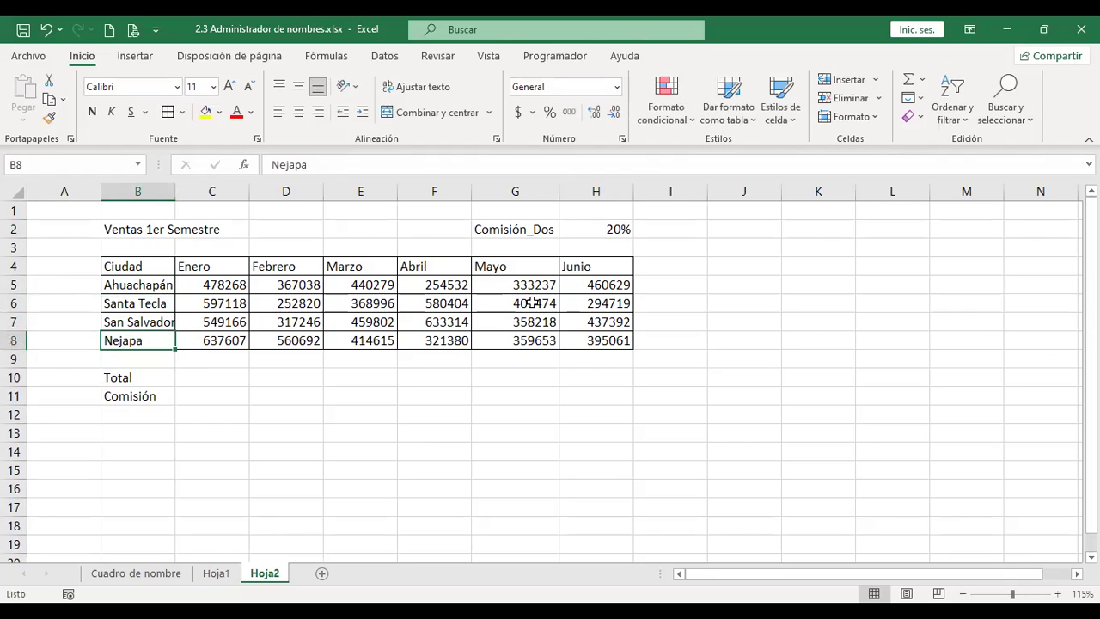
double_click(171, 196)
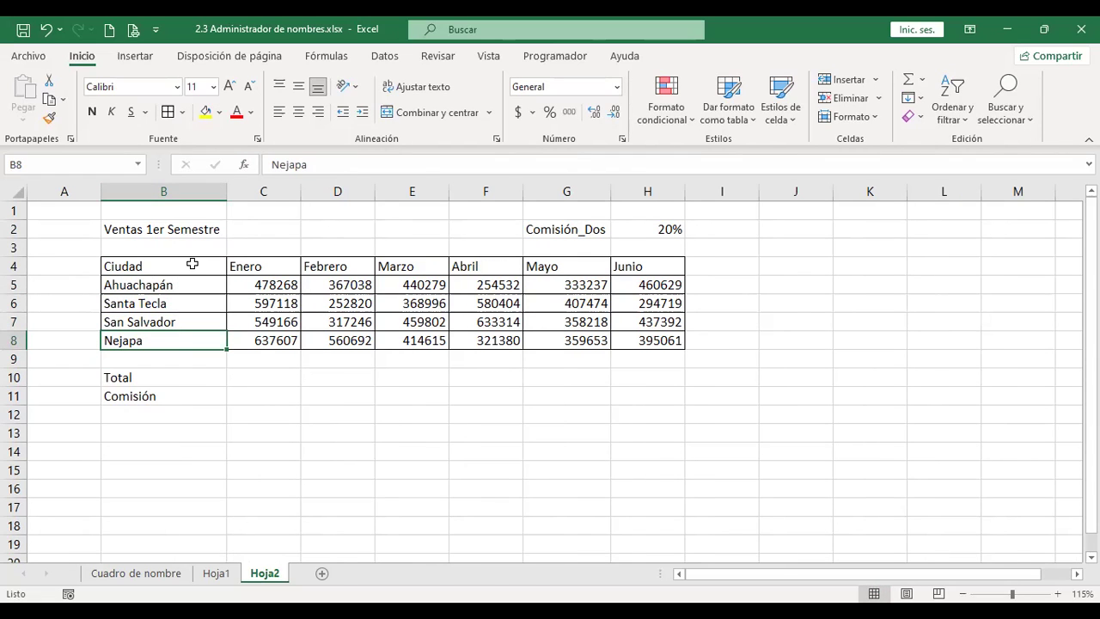
Check the existing defined names, and create names from the table B4:H8 using its top row and left column
drag(188, 266, 414, 286)
click(382, 321)
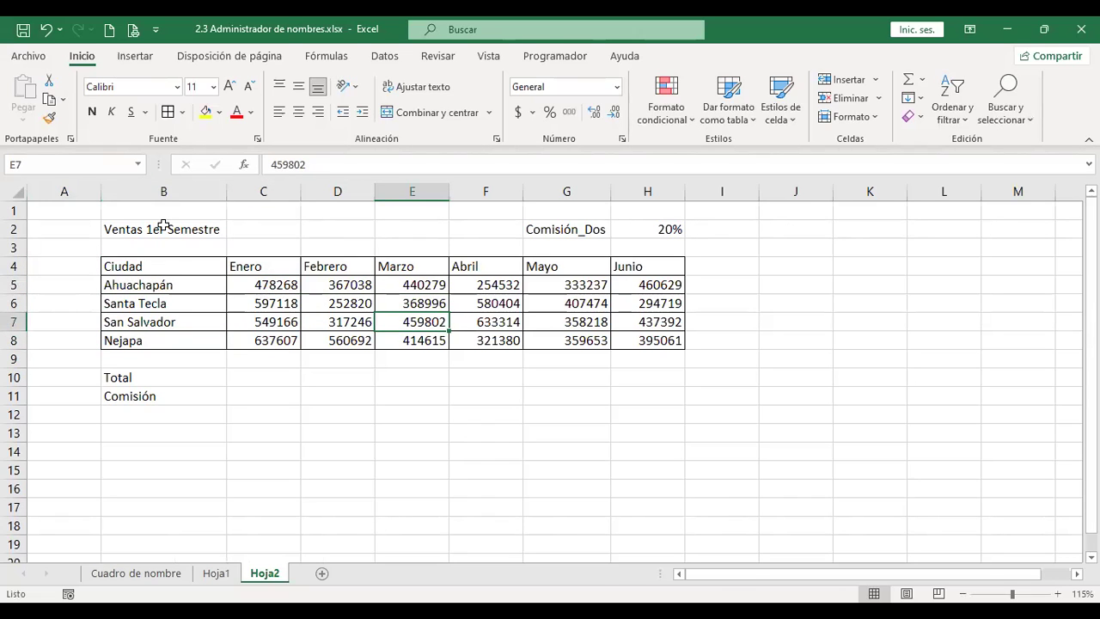
click(136, 167)
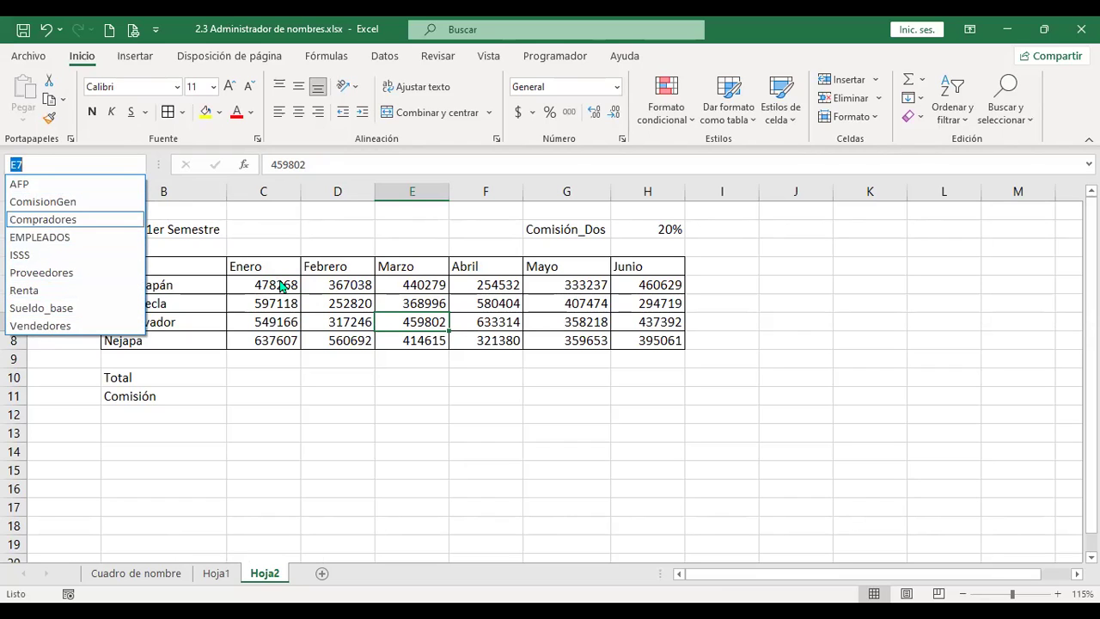
click(281, 287)
drag(171, 265, 660, 342)
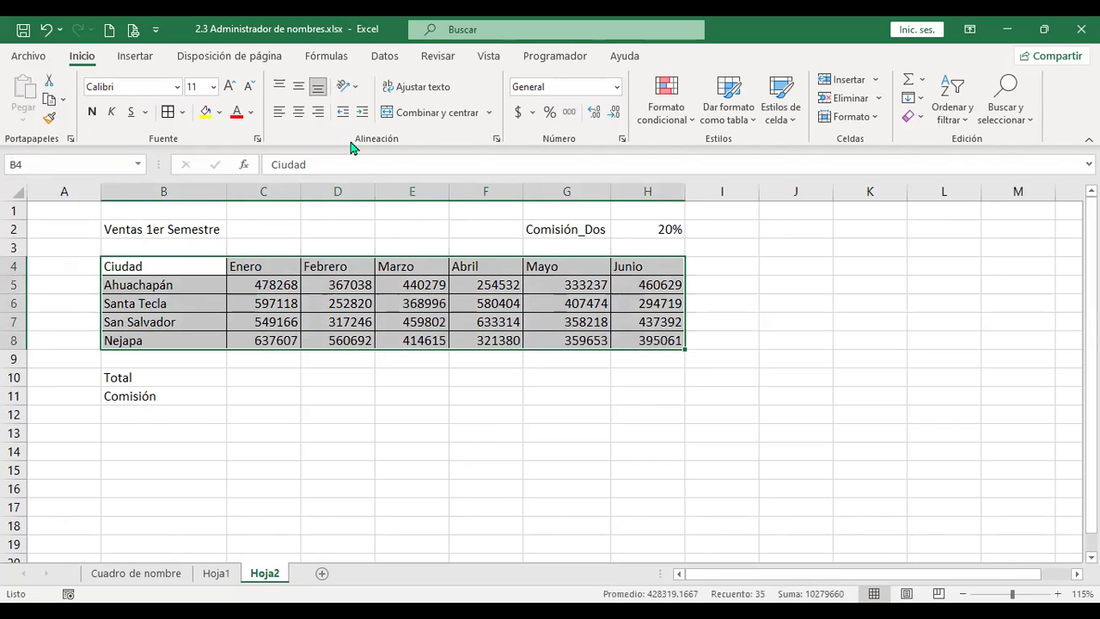
click(329, 58)
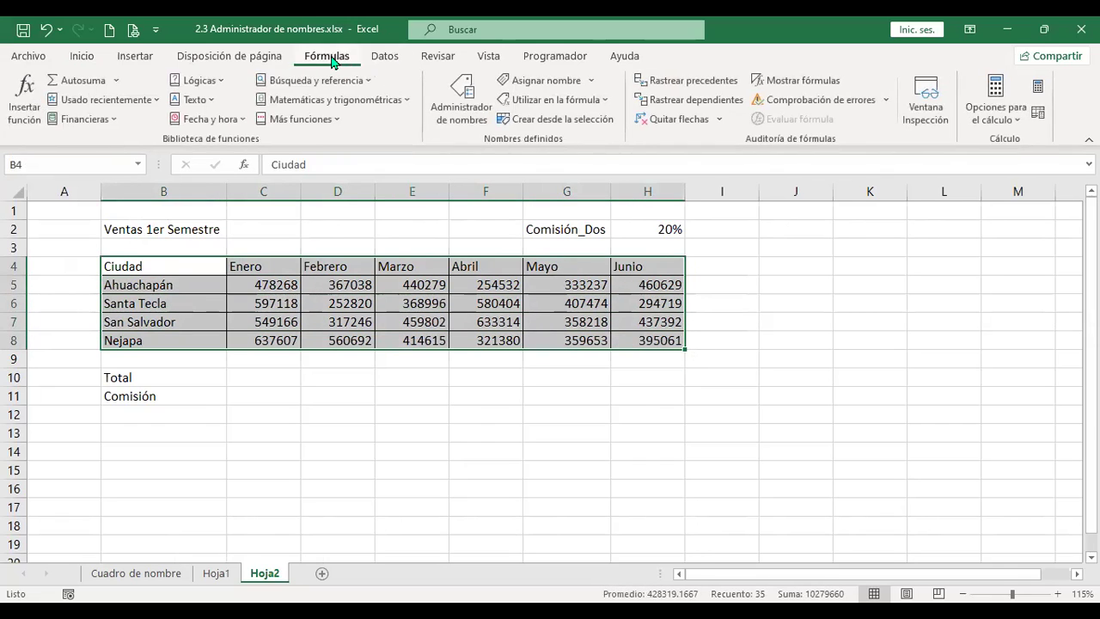
click(556, 125)
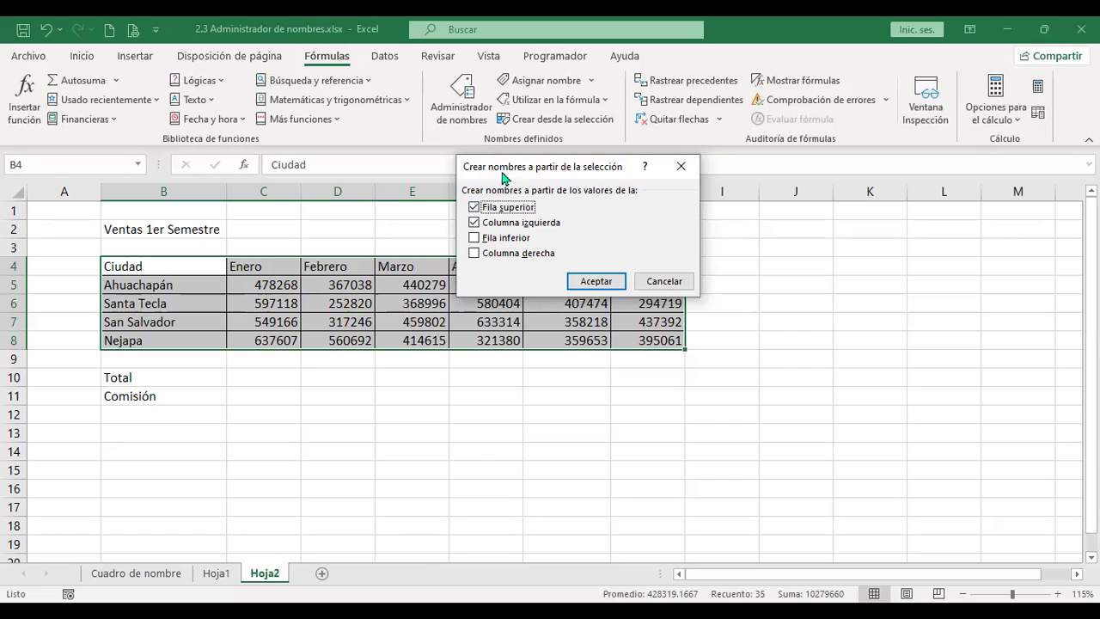
drag(785, 277, 784, 277)
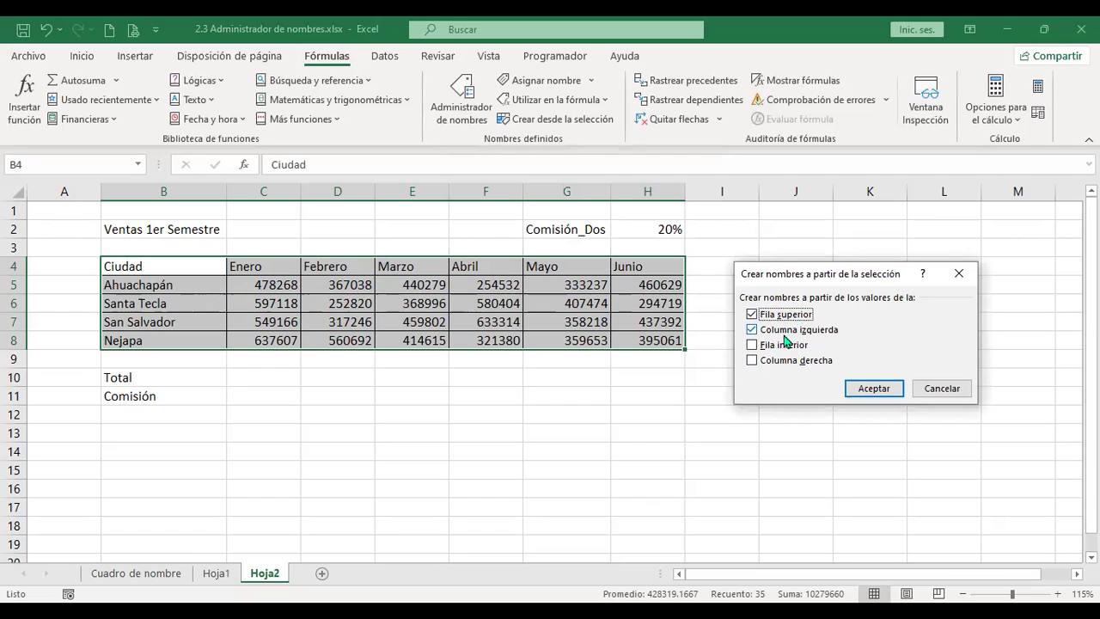
click(881, 392)
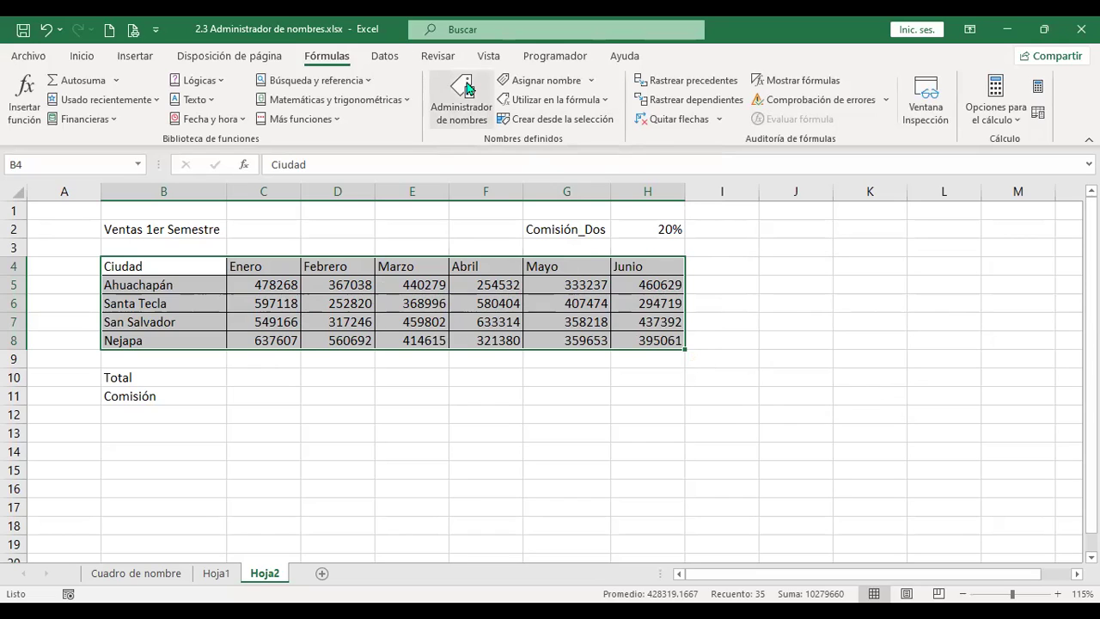
Go to the named ranges Abril and Ahuachapán to check which cells each one covers
click(139, 165)
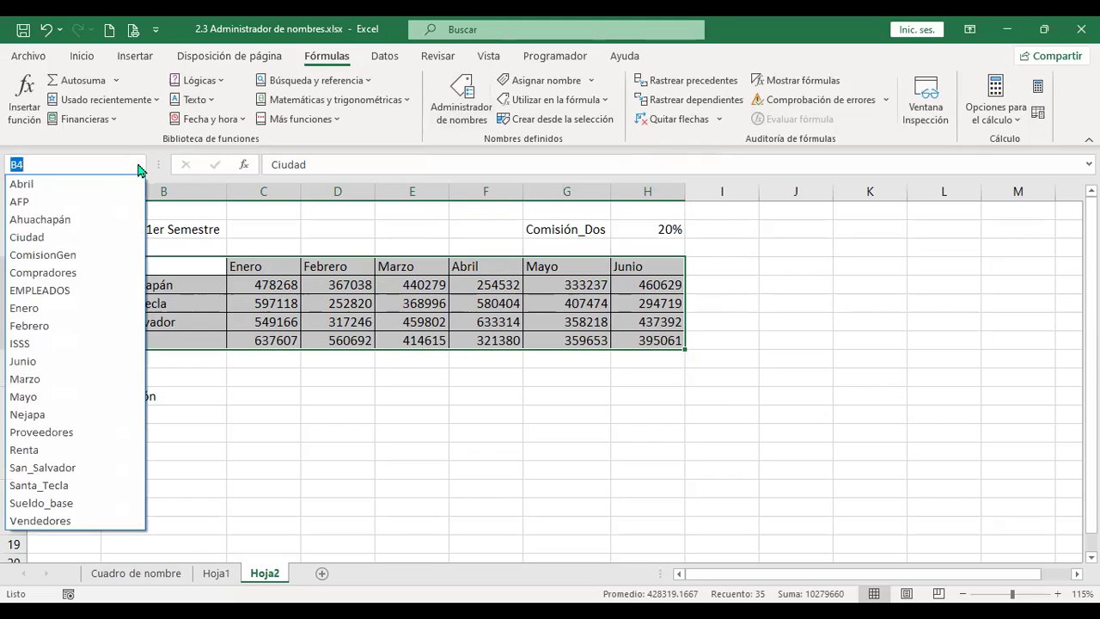
click(17, 184)
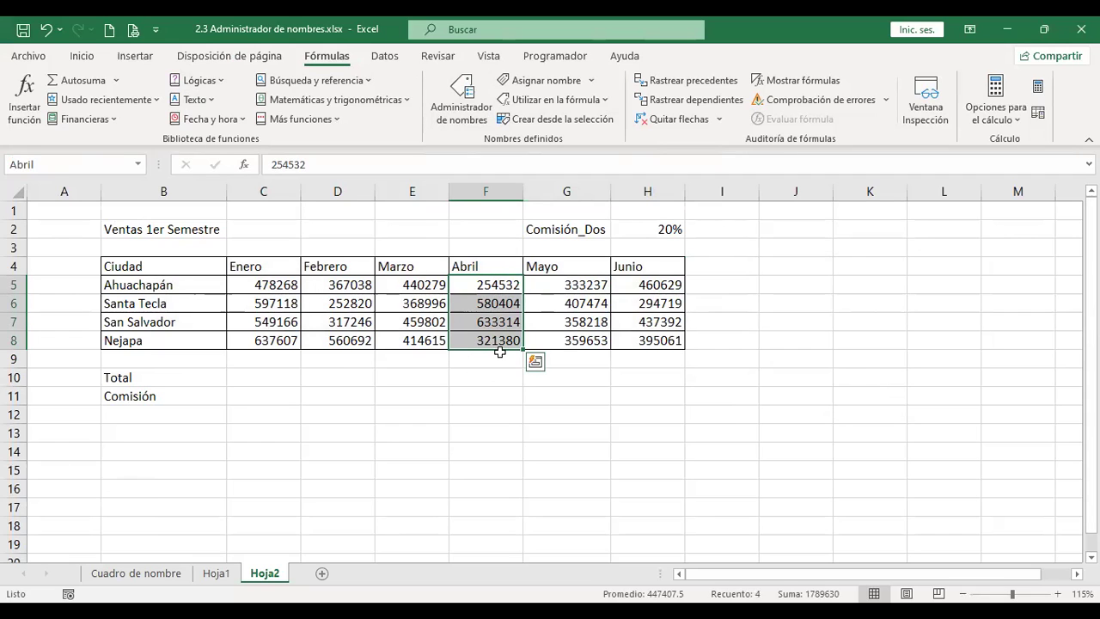
click(139, 165)
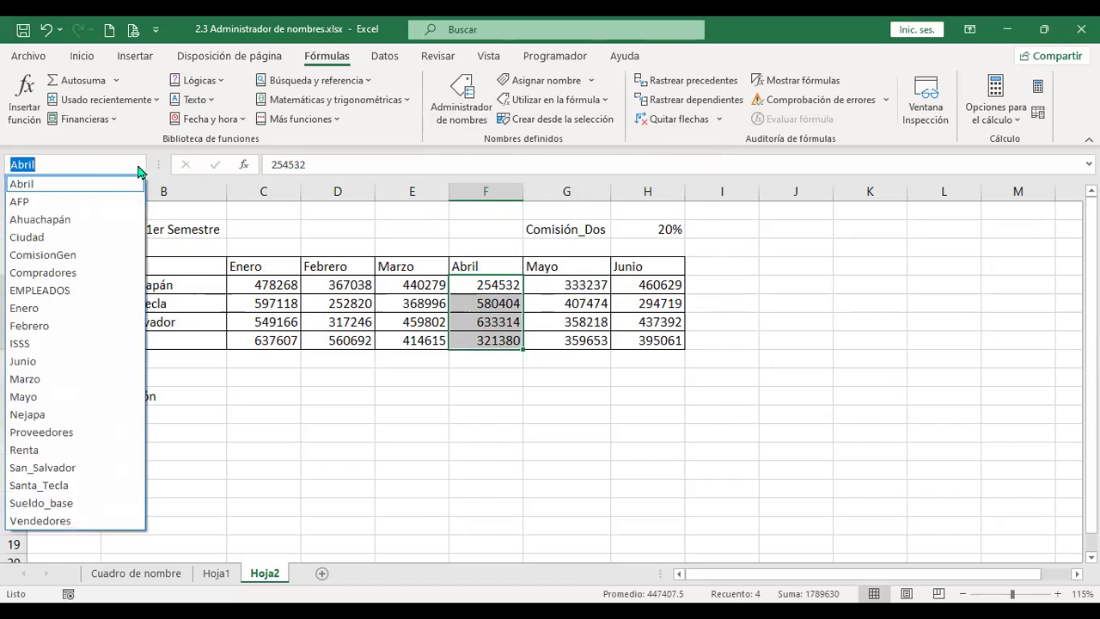
click(93, 225)
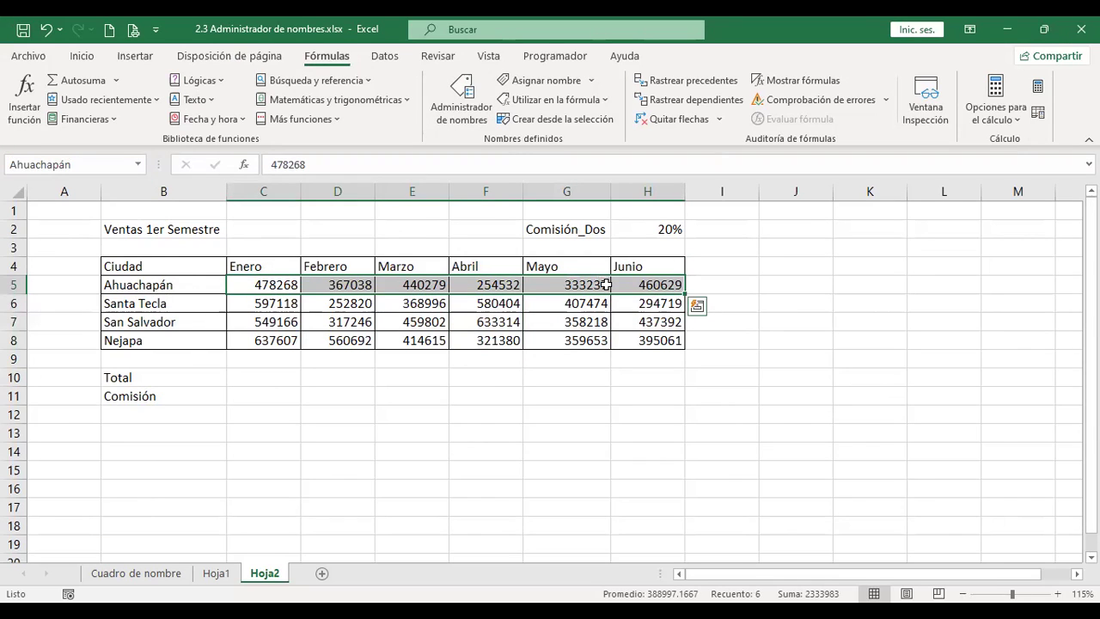